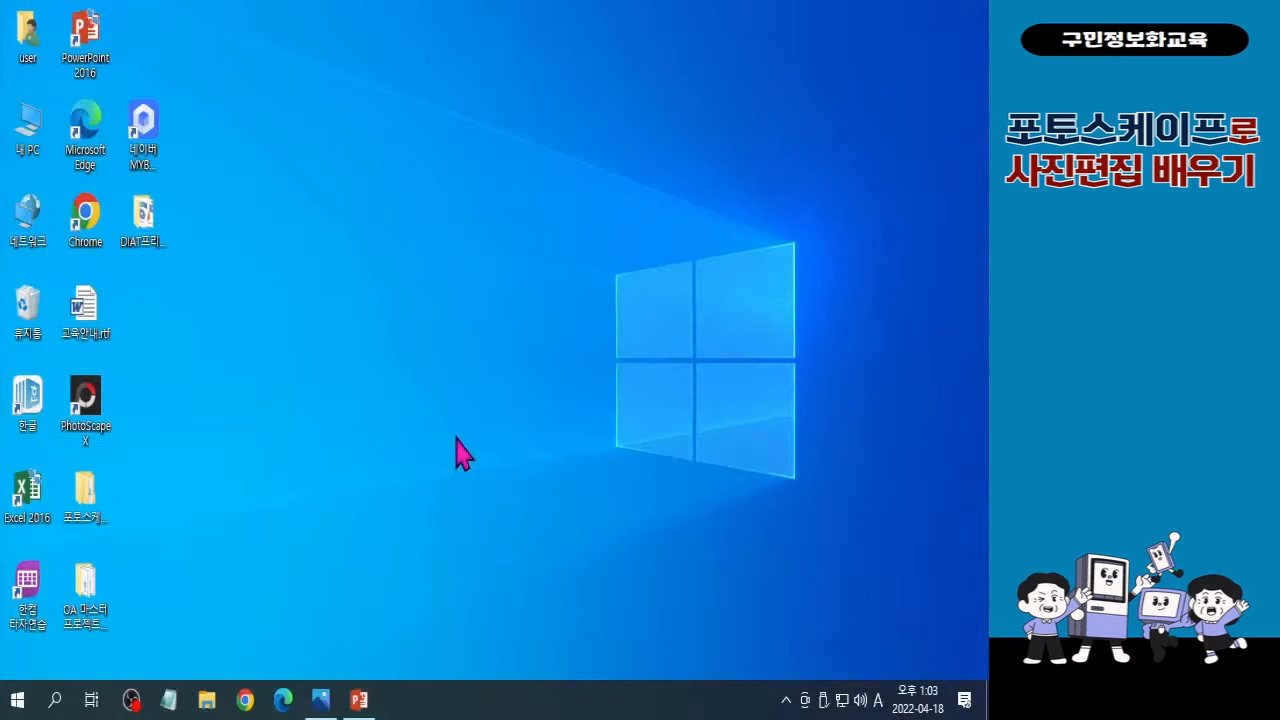
- Launch PhotoScape X and open 향수.jpg from the 6장 folder in the photo editor
double_click(88, 432)
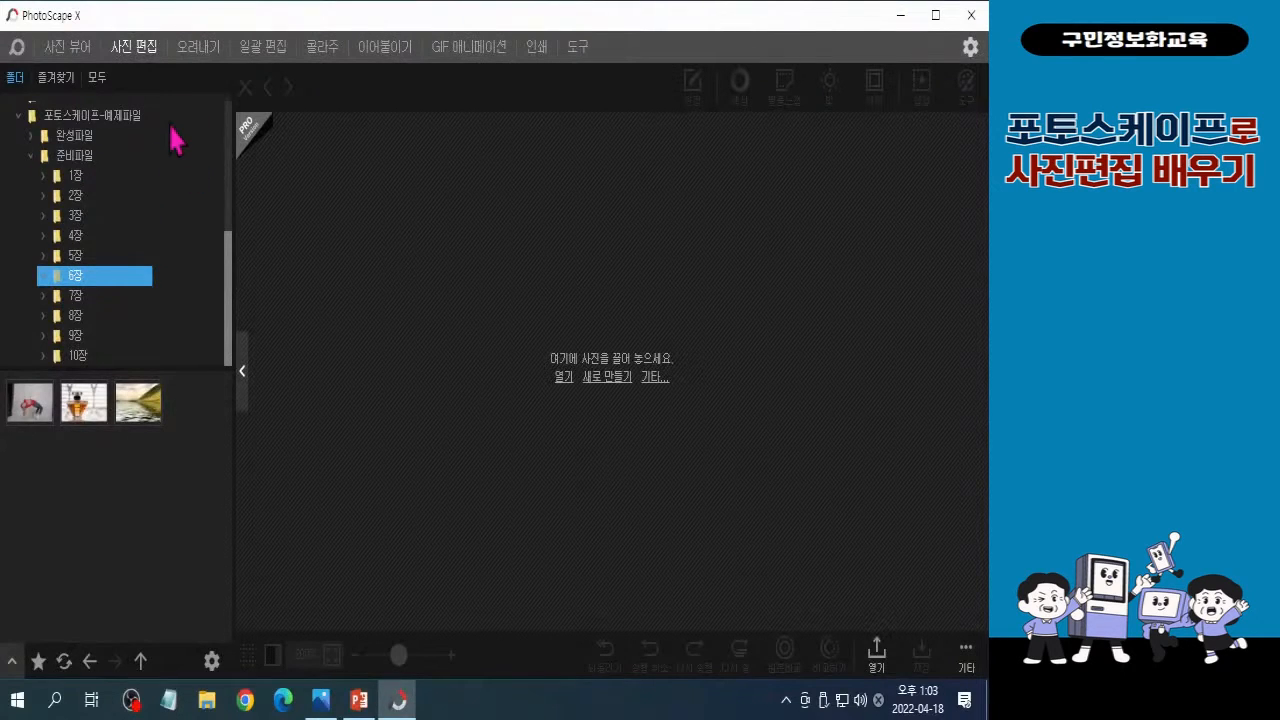
left_click(144, 58)
left_click(144, 58)
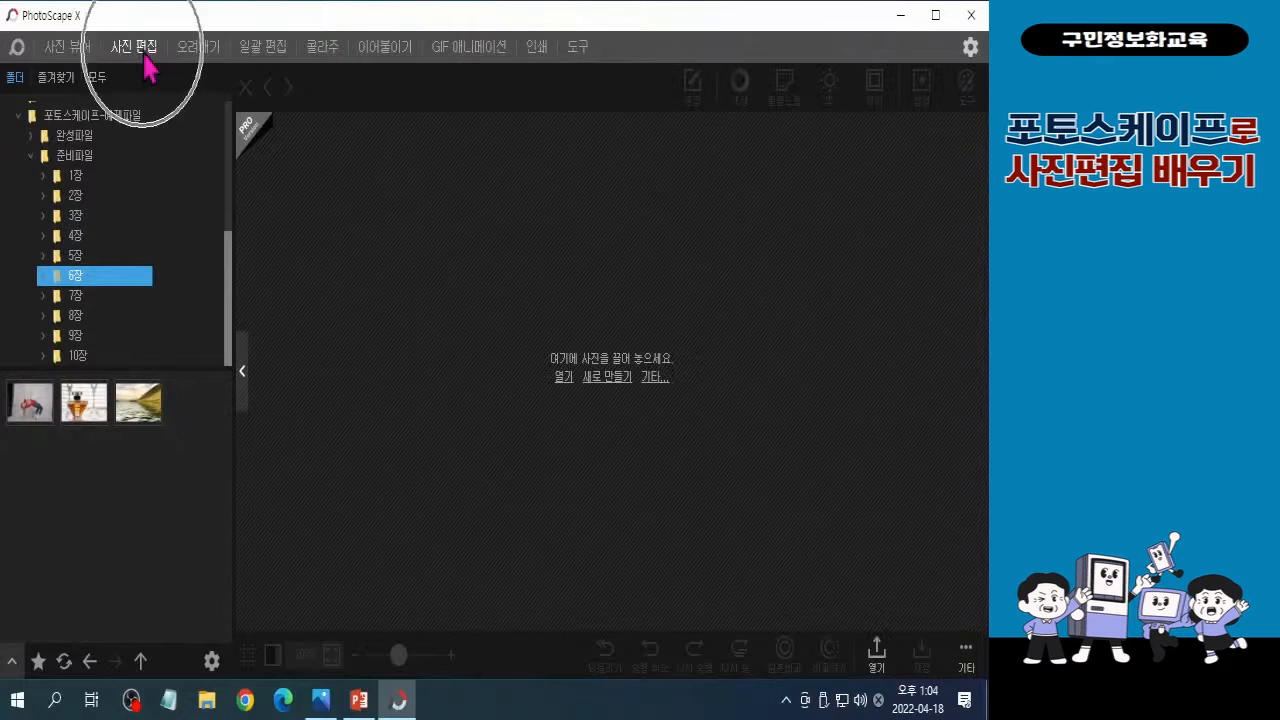
left_click(145, 58)
left_click(145, 58)
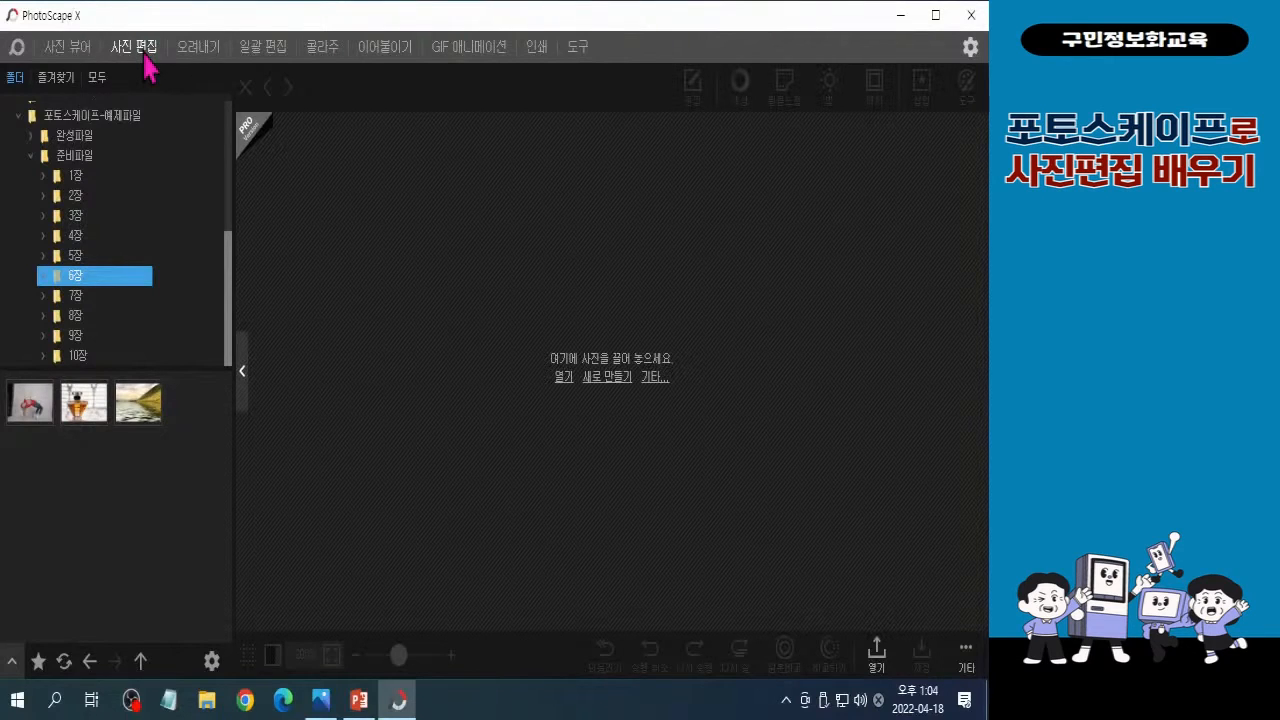
left_click(145, 58)
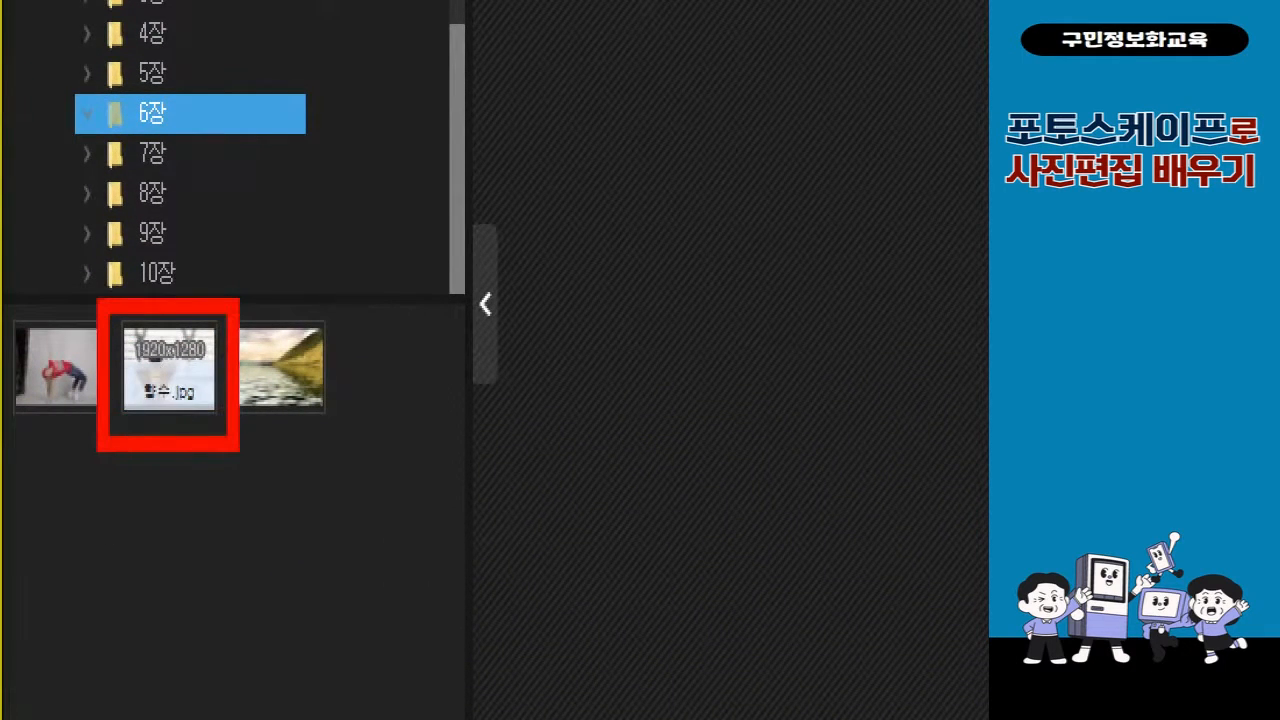
double_click(168, 365)
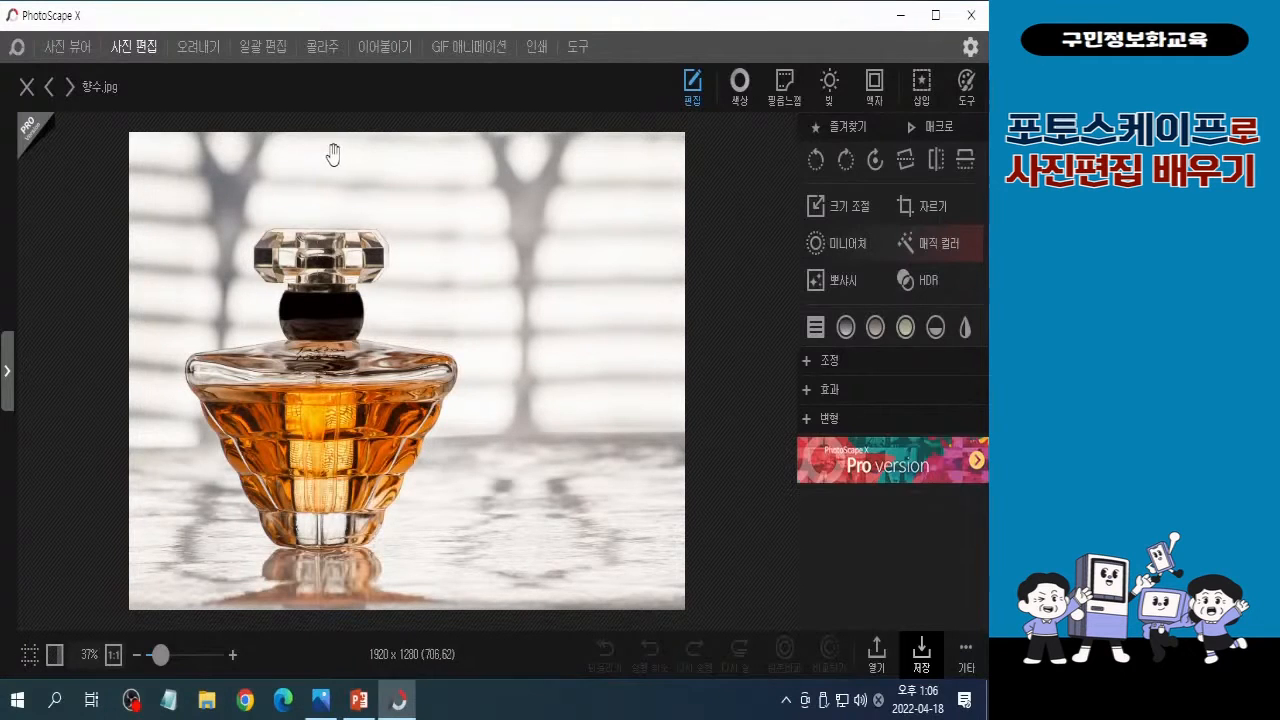
- Switch to the cut-out (오려내기) mode and load 향수.jpg from the 6장 folder into its canvas
left_click(199, 58)
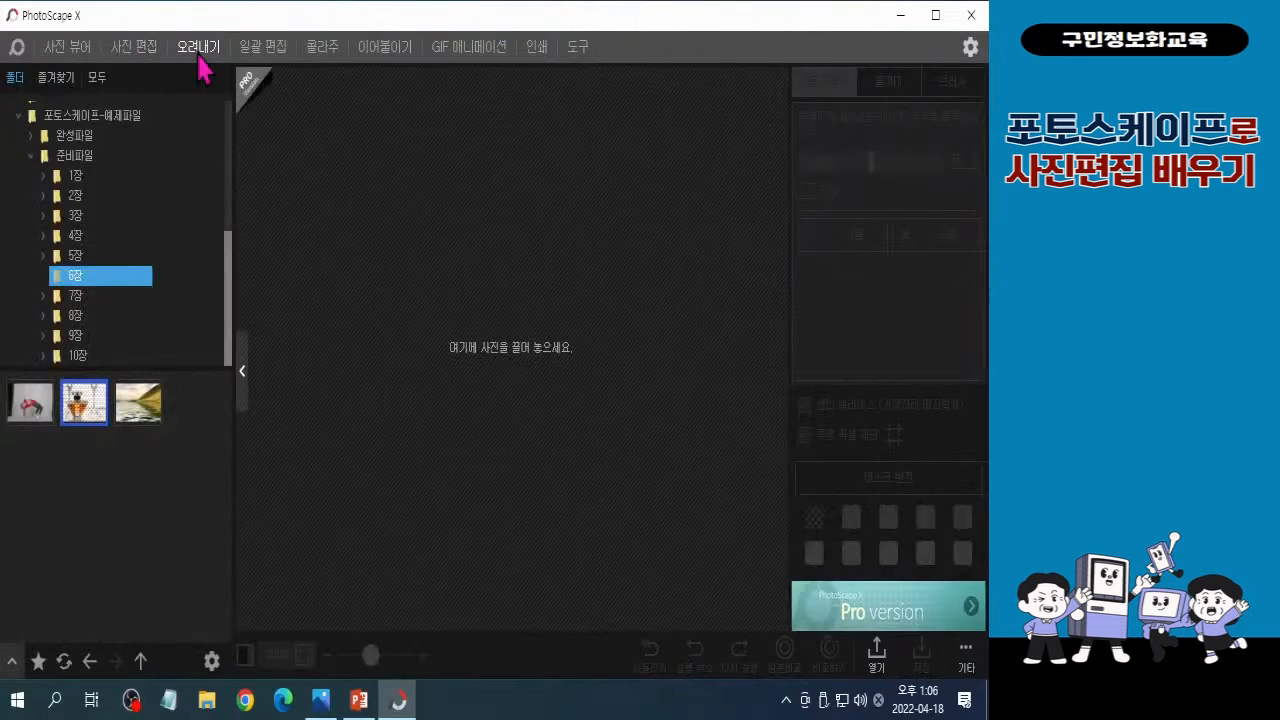
left_click(199, 58)
left_click(189, 59)
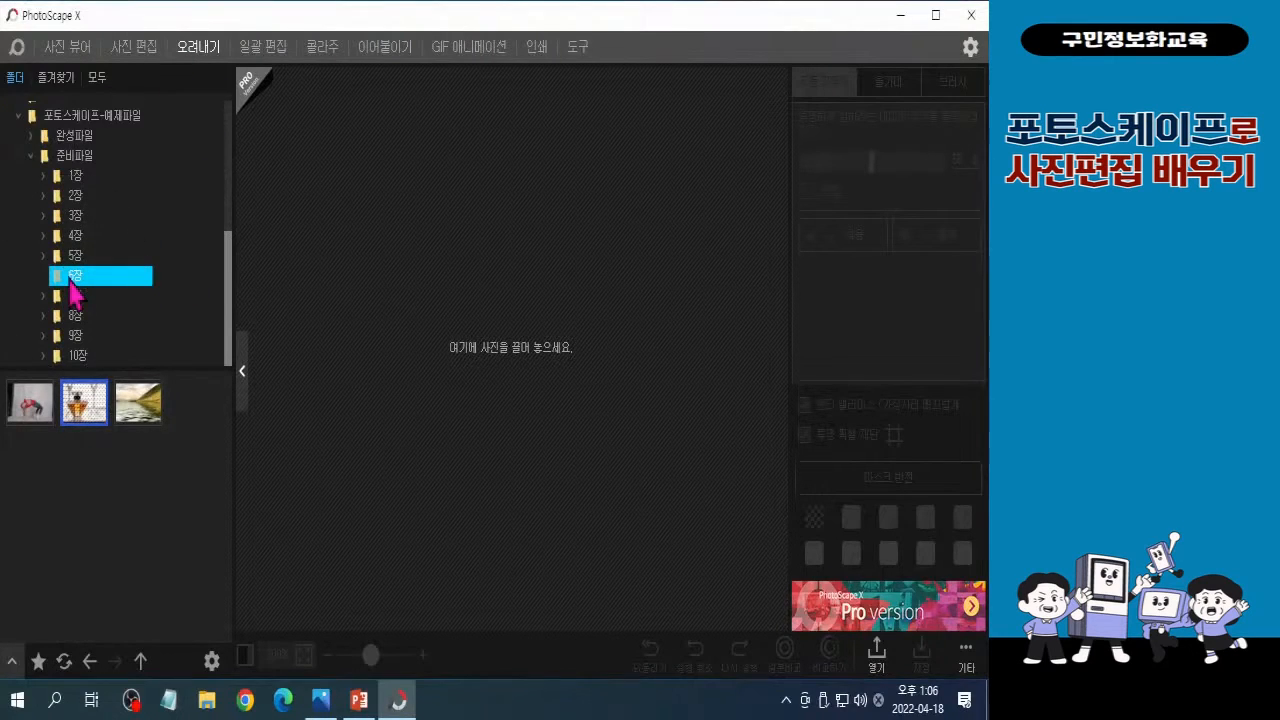
left_click(85, 410)
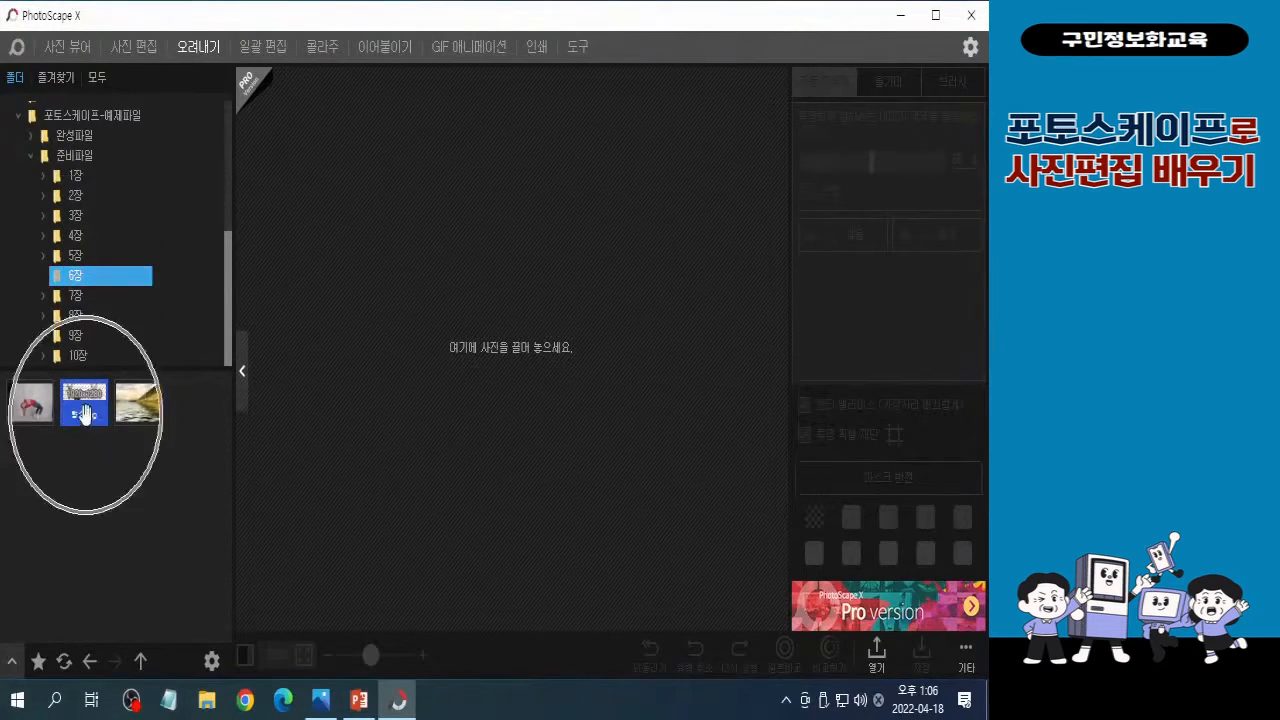
left_click_drag(85, 400, 449, 344)
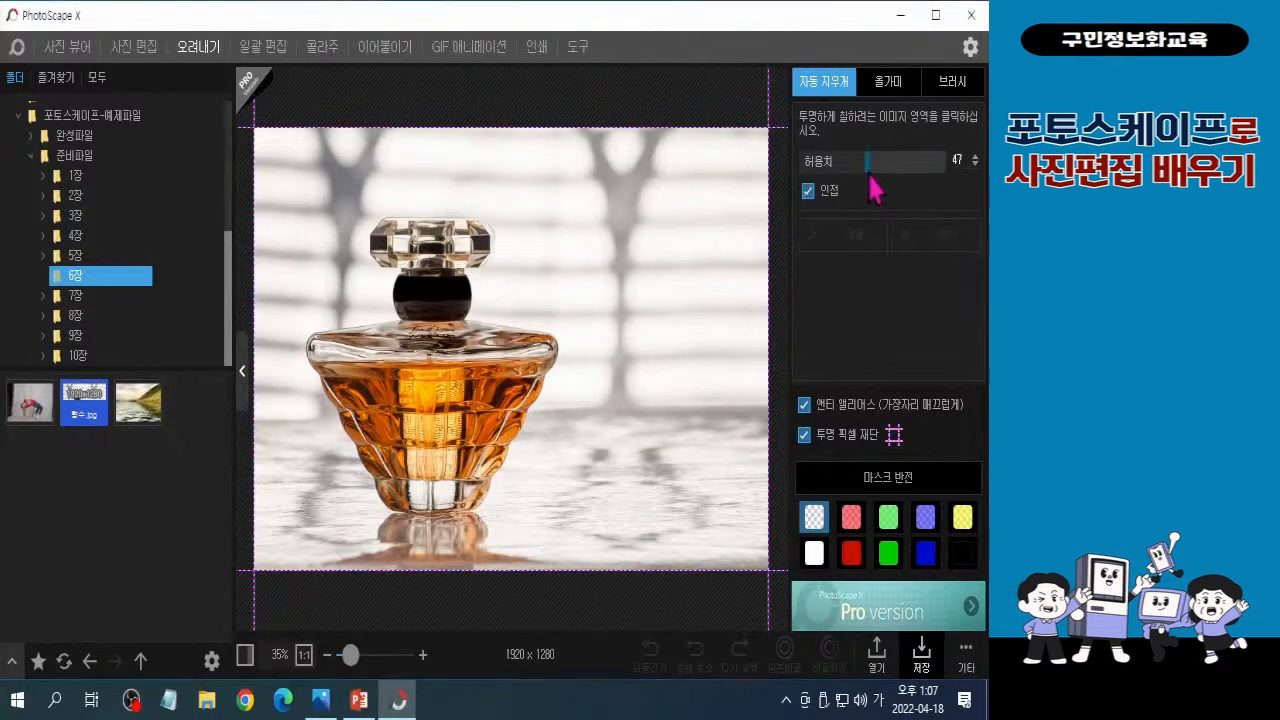
- Set the automatic eraser's tolerance to 30 and erase the background around the perfume bottle's cap
left_click_drag(876, 178, 848, 180)
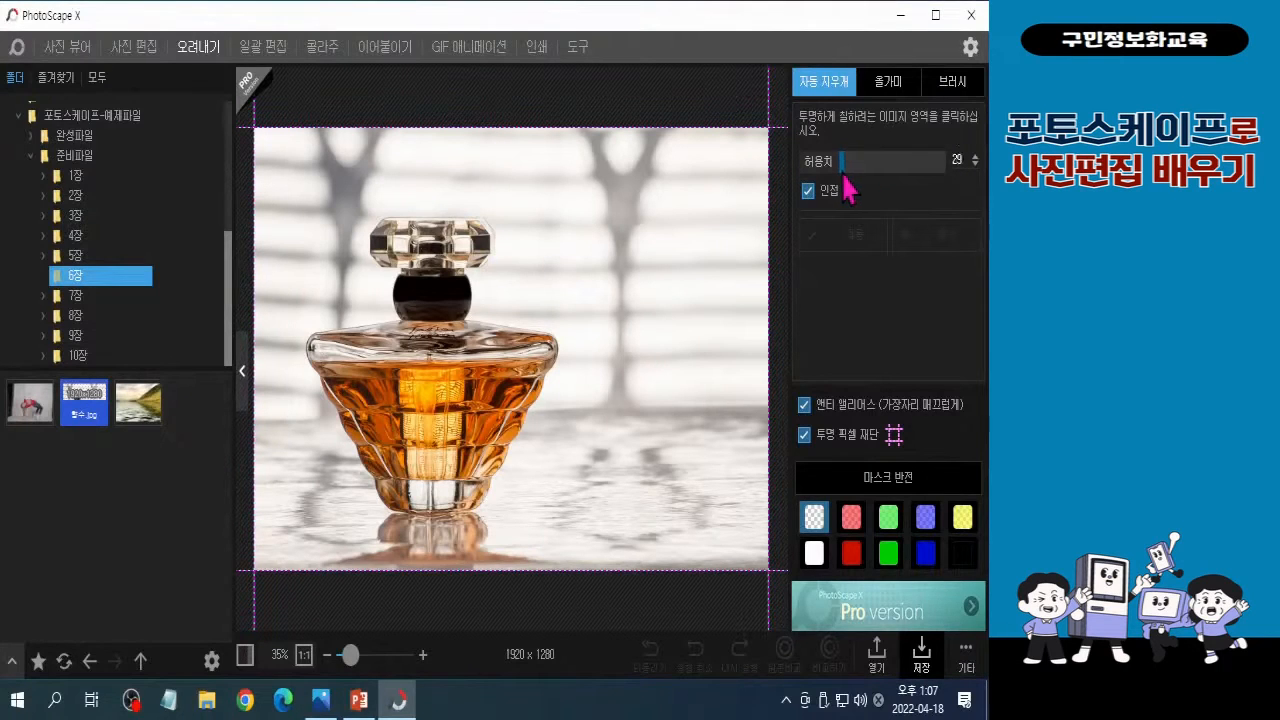
left_click_drag(843, 173, 845, 173)
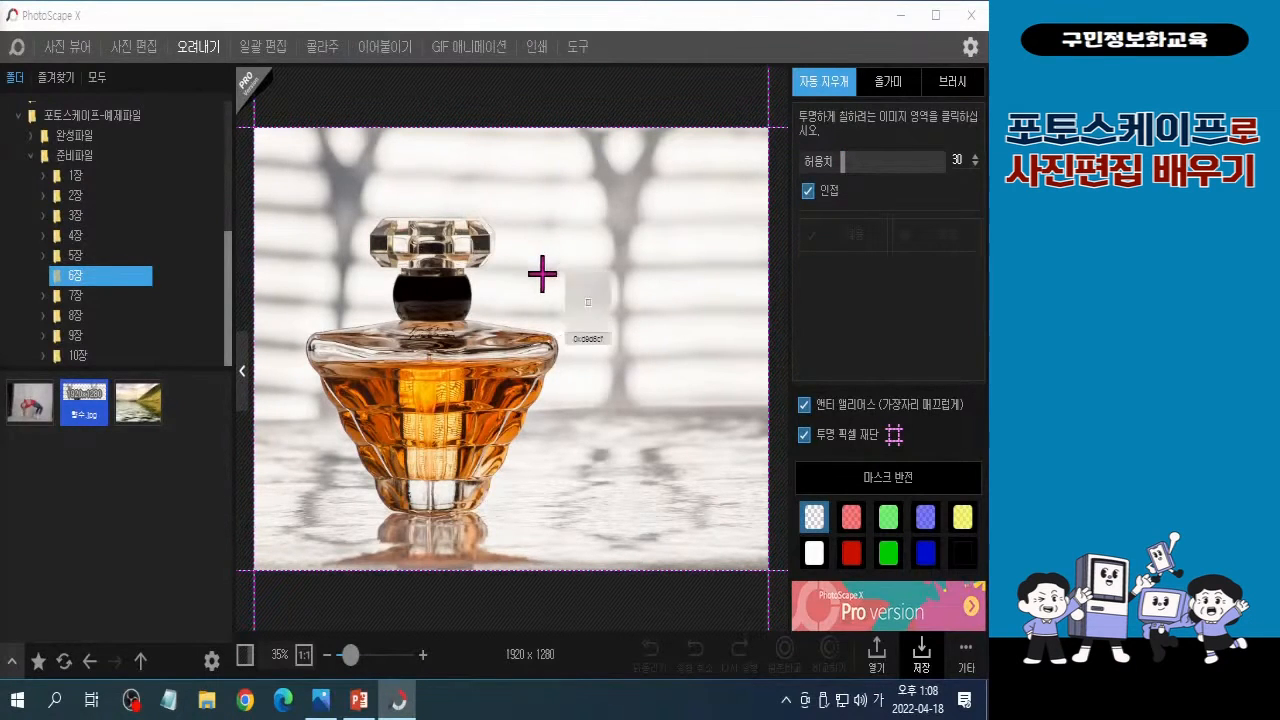
left_click(484, 184)
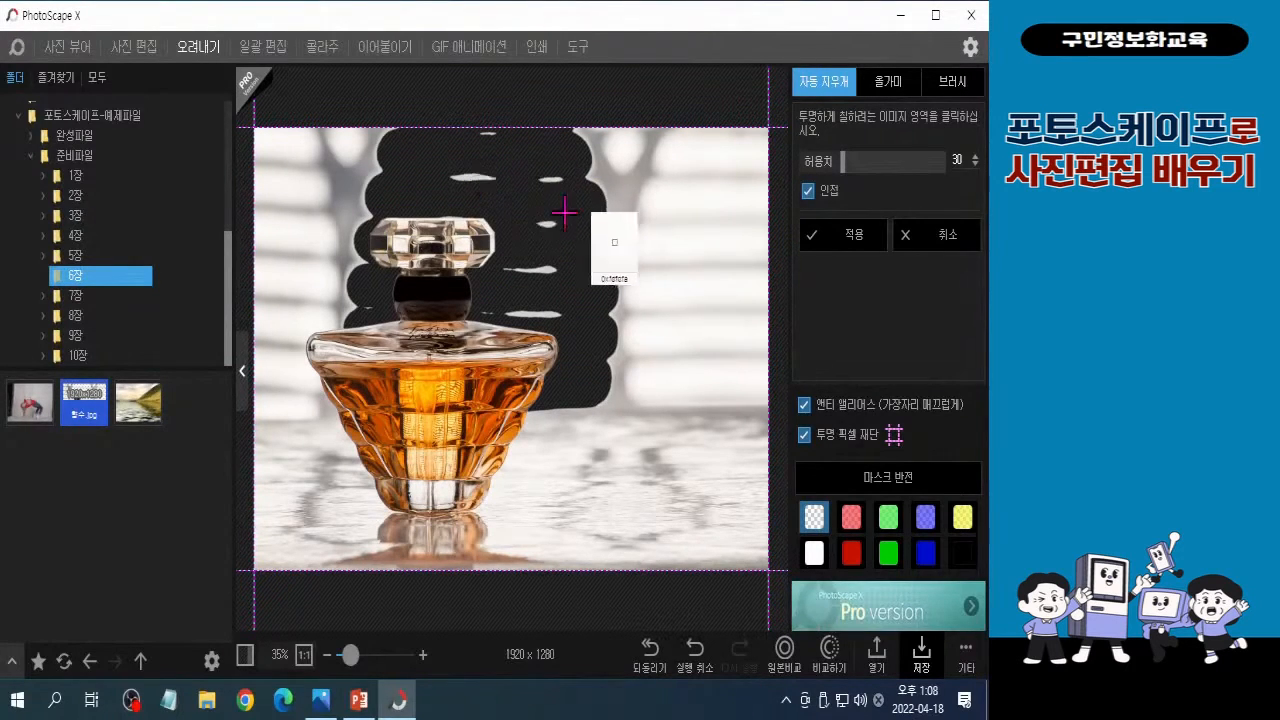
left_click(482, 180)
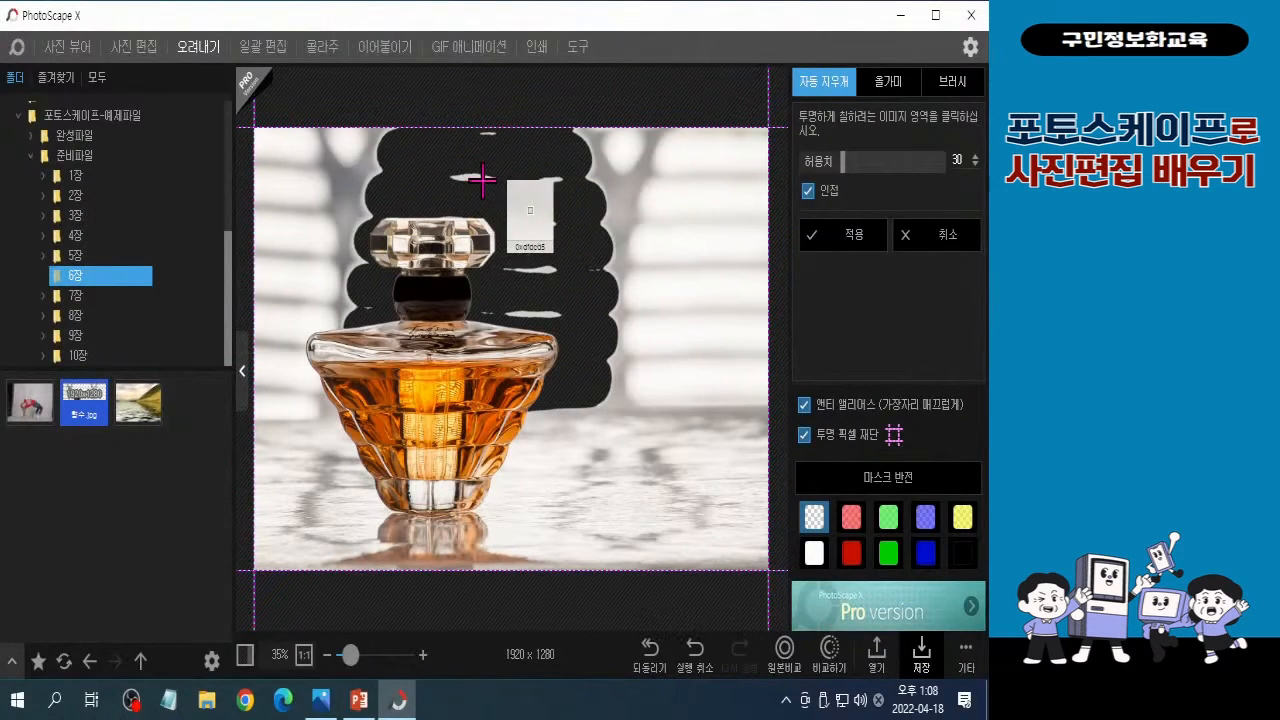
left_click(482, 180)
left_click(482, 180)
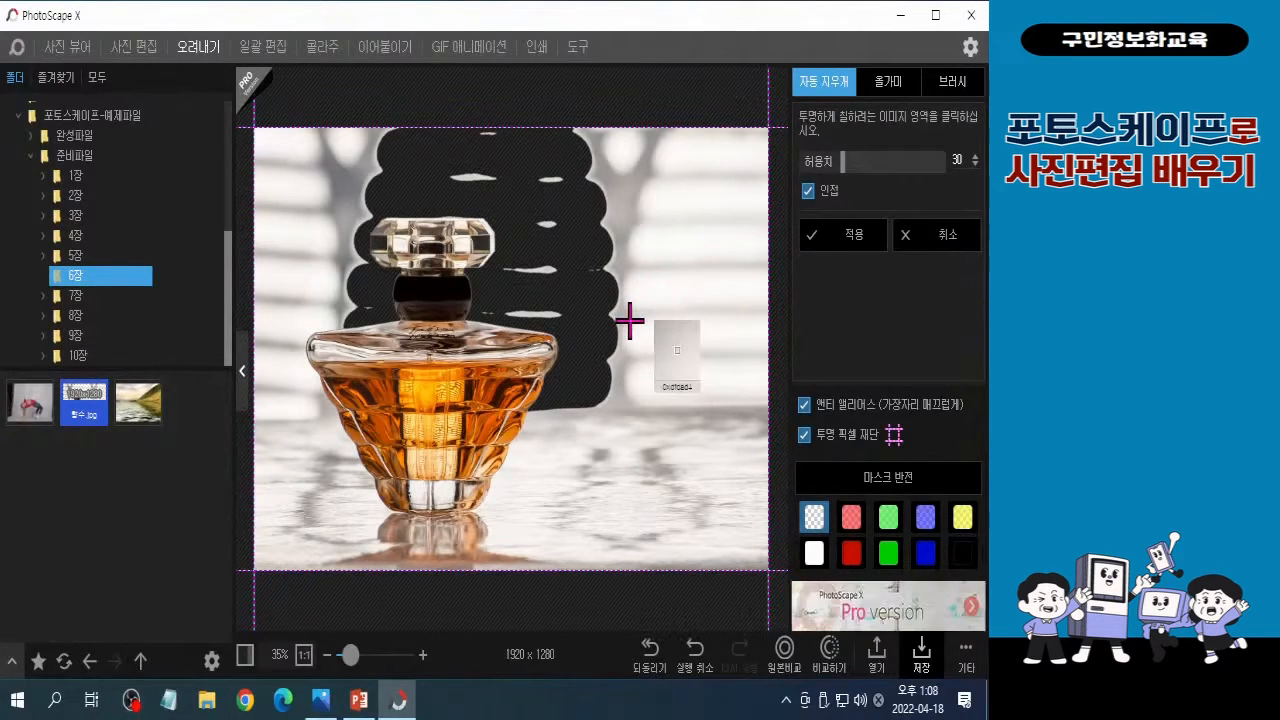
- Erase the bright striped background areas on the far right of the photo with the automatic eraser
left_click(698, 216)
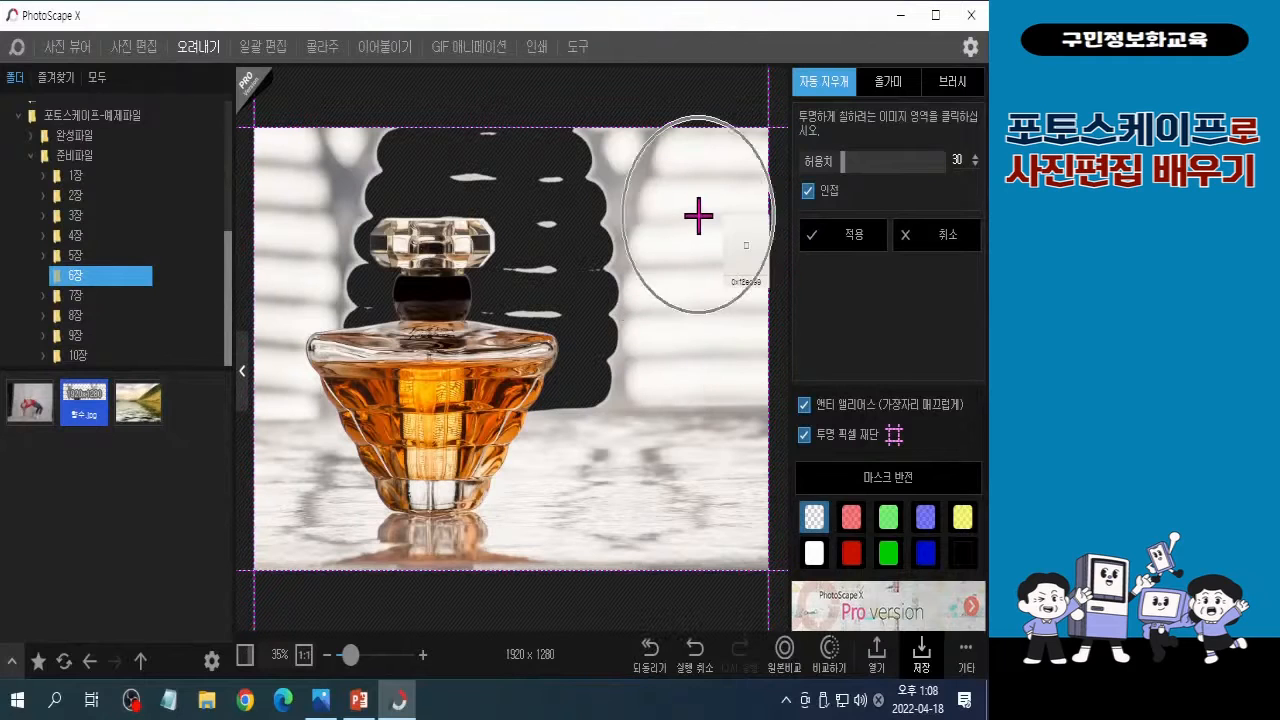
left_click(708, 206)
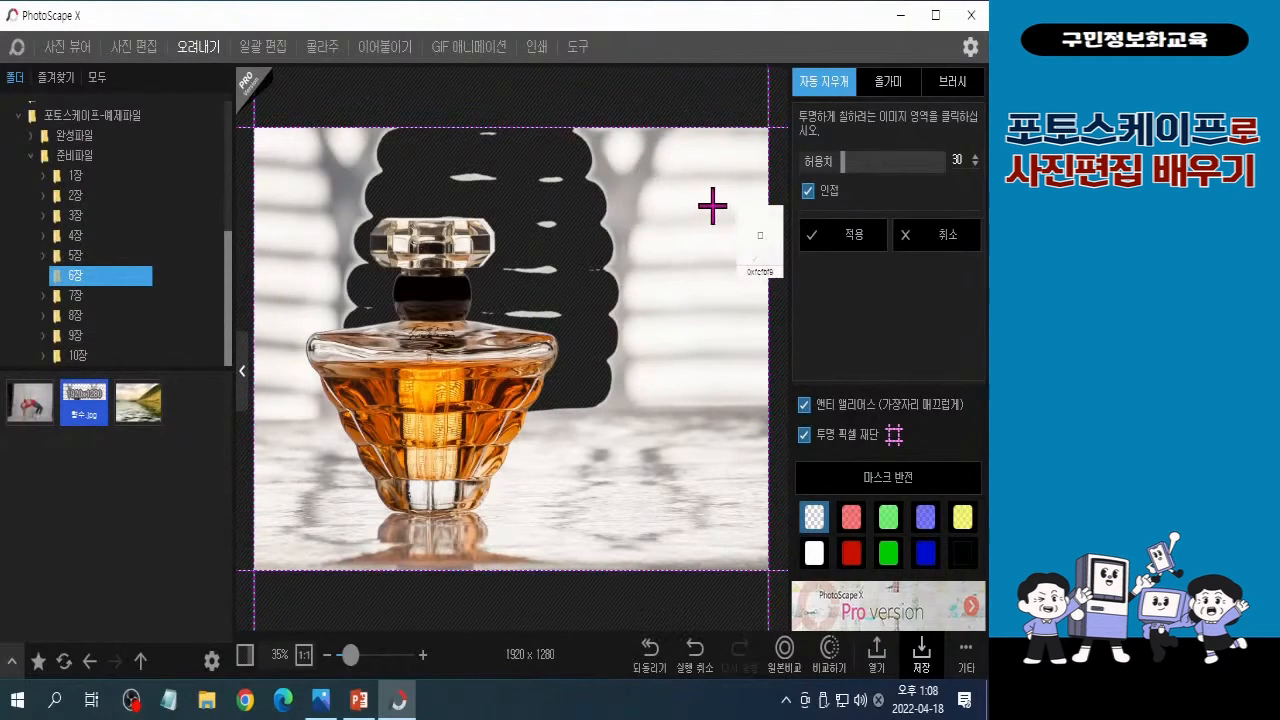
left_click(712, 206)
left_click(700, 288)
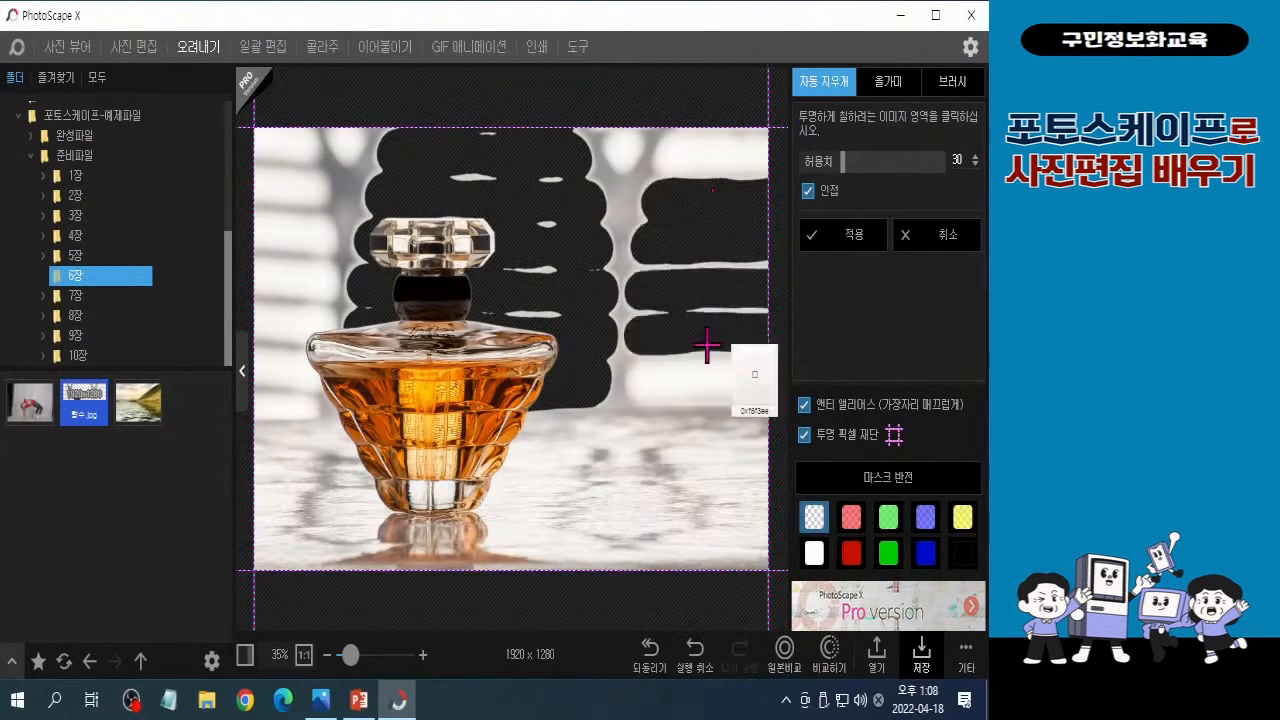
left_click(690, 380)
left_click(712, 164)
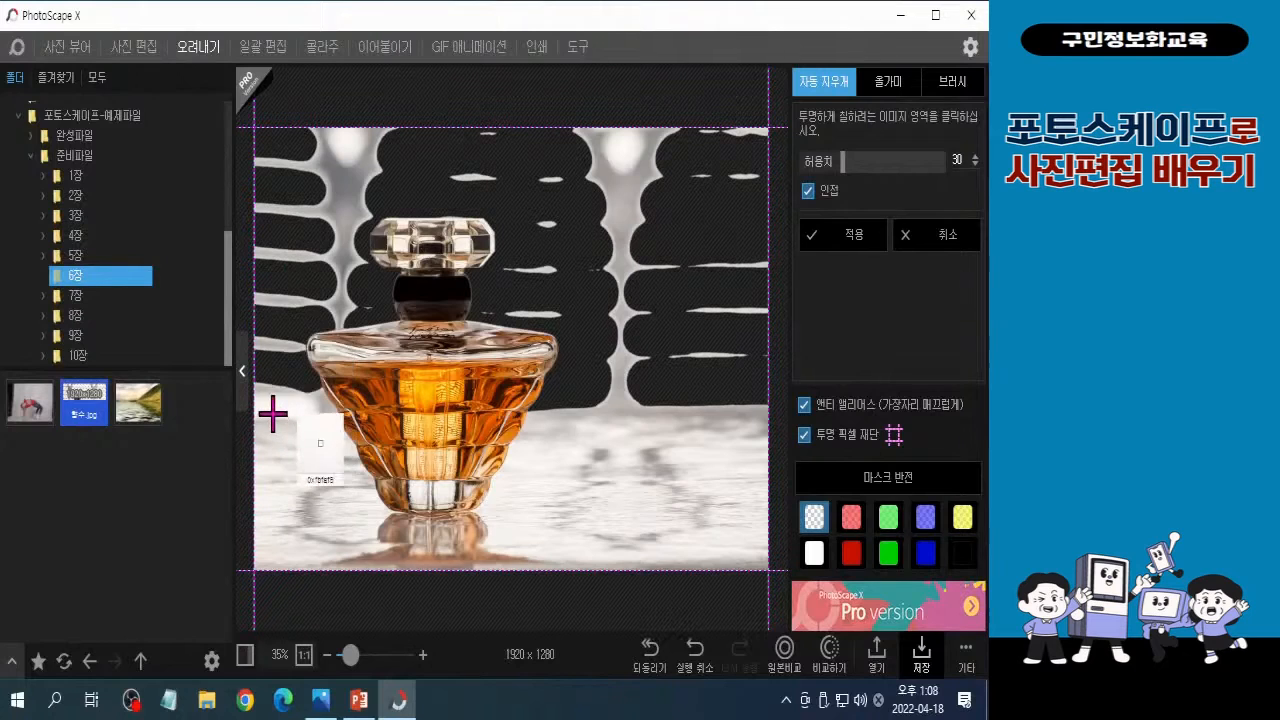
- Erase the marble surface beside and below the bottle with the automatic eraser
left_click(652, 424)
left_click(709, 423)
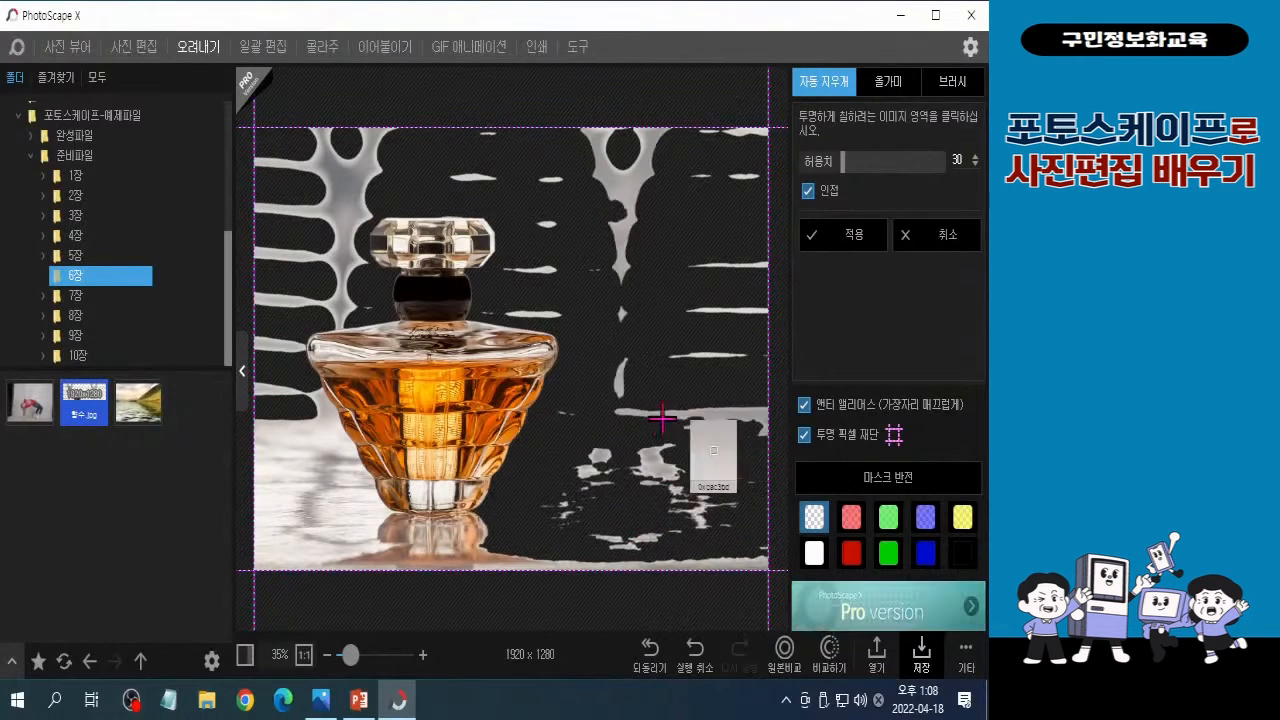
left_click(713, 424)
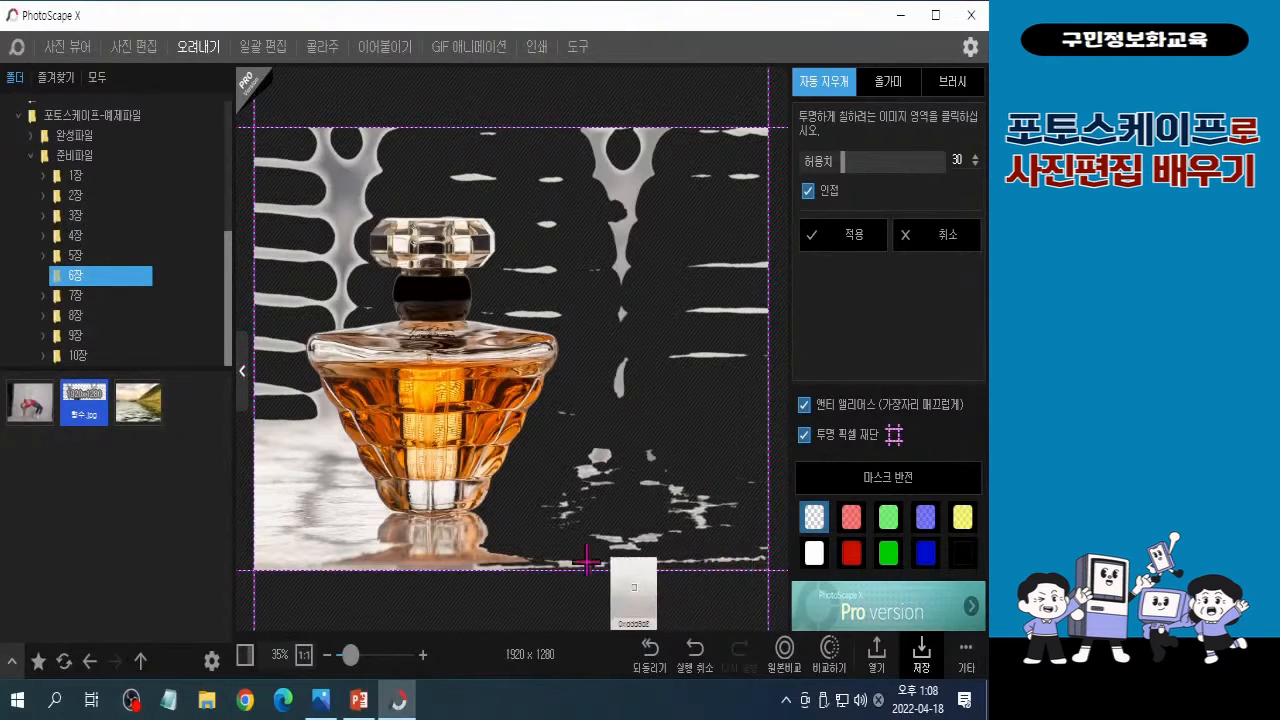
left_click(466, 568)
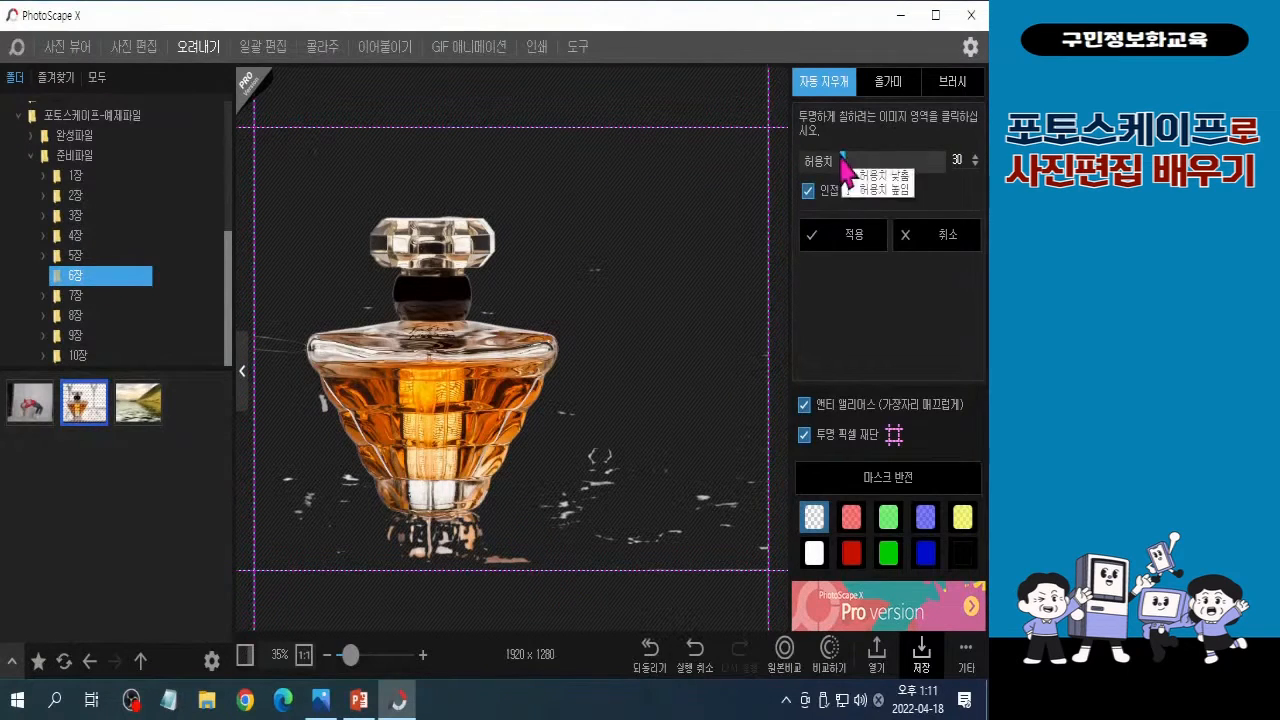
- Switch to the brush eraser and set the brush size to 15
left_click(956, 96)
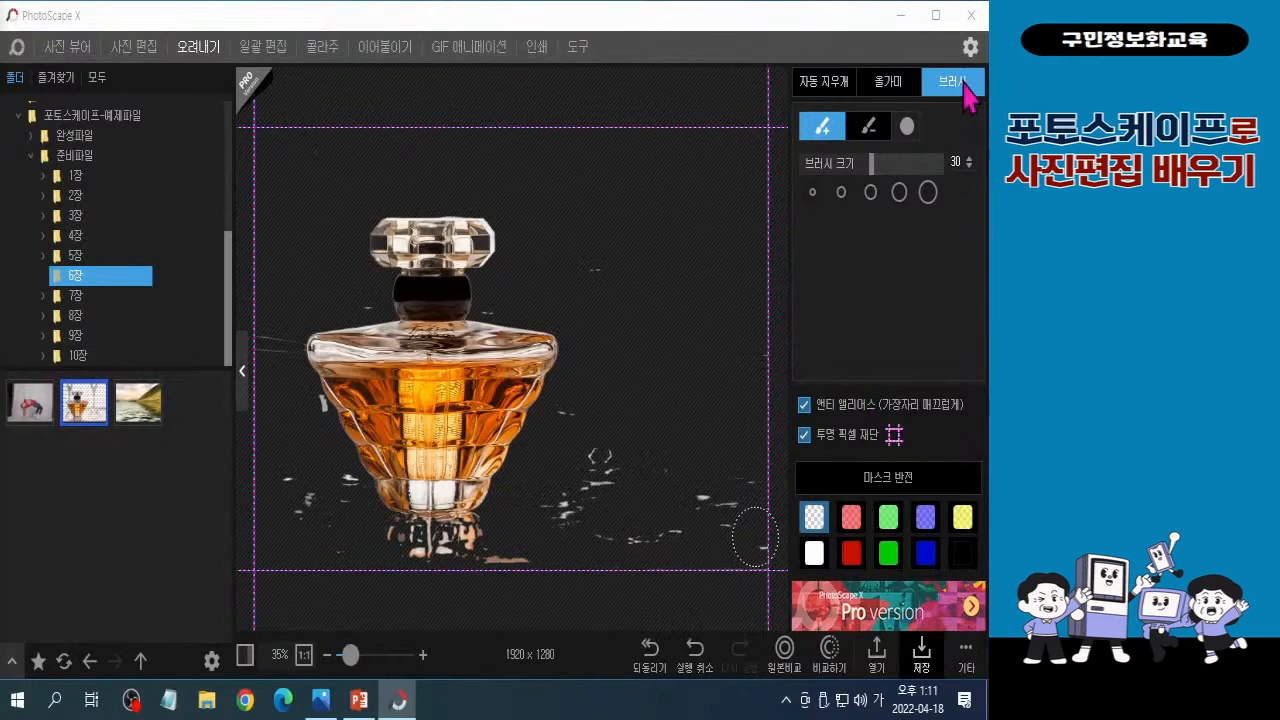
left_click(595, 492)
left_click(310, 503)
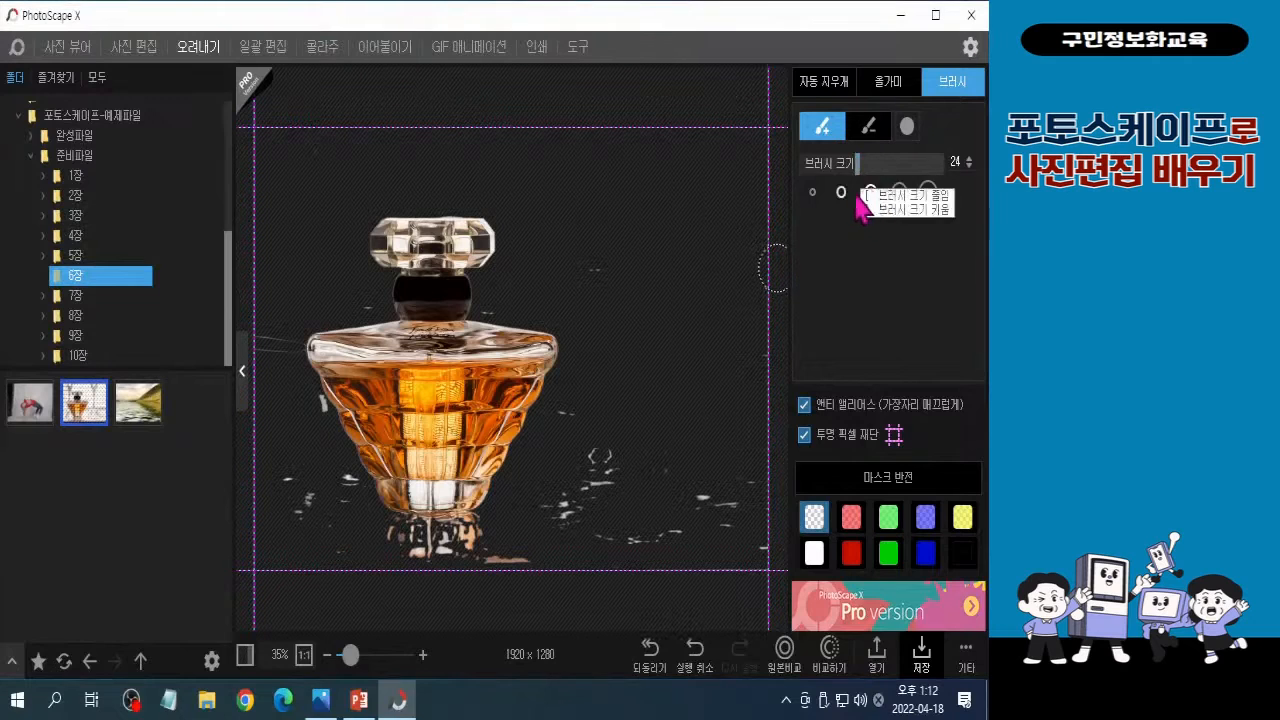
left_click(842, 193)
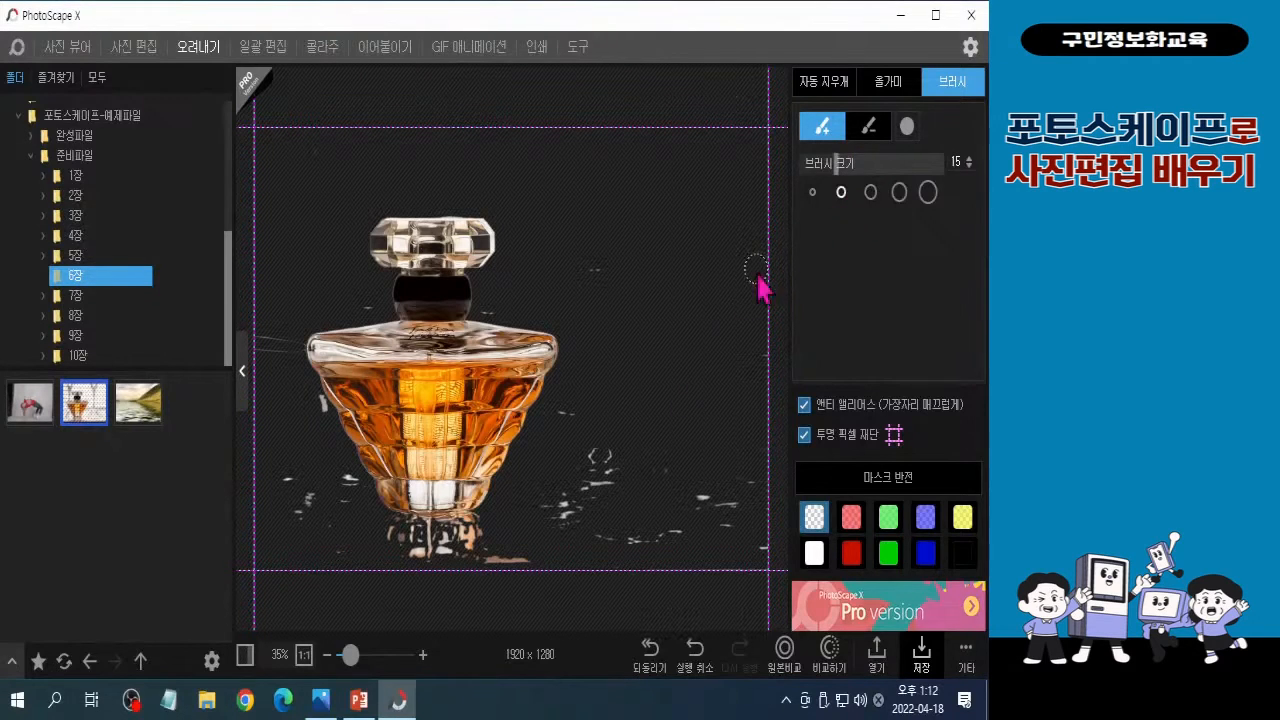
left_click(842, 192)
left_click(842, 192)
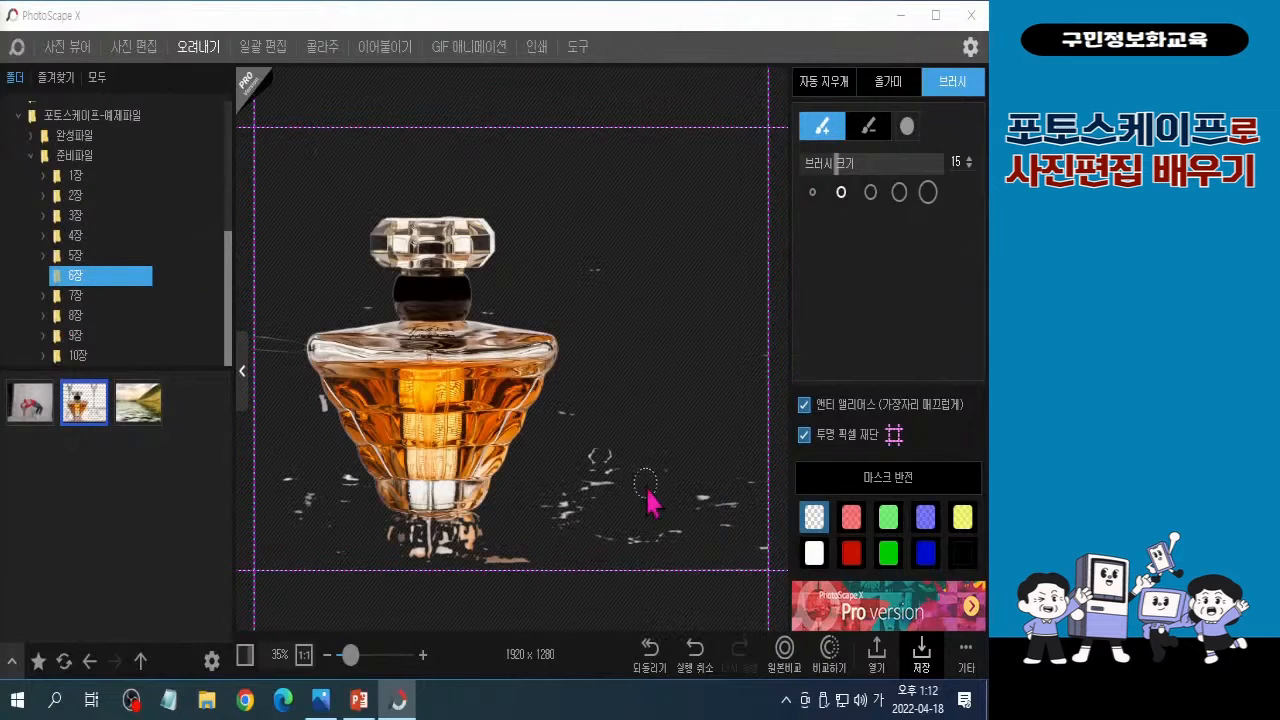
- Brush away the leftover specks around the bottle and the reflection beneath it, undoing the stroke that cuts into the glass
mouse_move(651, 500)
left_mouse_down()
mouse_move(594, 500)
mouse_move(601, 459)
mouse_move(548, 506)
mouse_move(587, 540)
mouse_move(671, 522)
mouse_move(629, 447)
mouse_move(636, 461)
mouse_move(683, 423)
mouse_move(667, 480)
mouse_move(701, 458)
mouse_move(714, 467)
mouse_move(711, 517)
left_mouse_up()
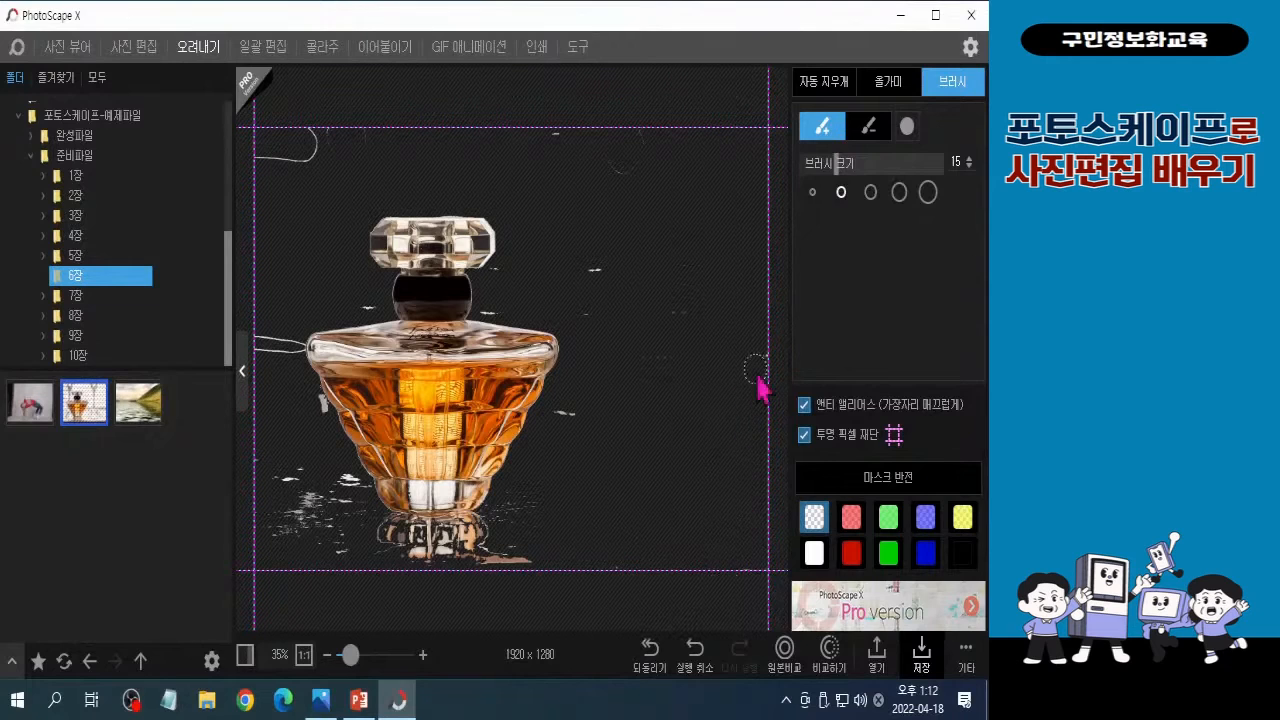
mouse_move(604, 205)
left_mouse_down()
mouse_move(579, 271)
mouse_move(591, 280)
mouse_move(601, 257)
mouse_move(658, 340)
mouse_move(594, 510)
mouse_move(532, 531)
mouse_move(394, 545)
left_mouse_up()
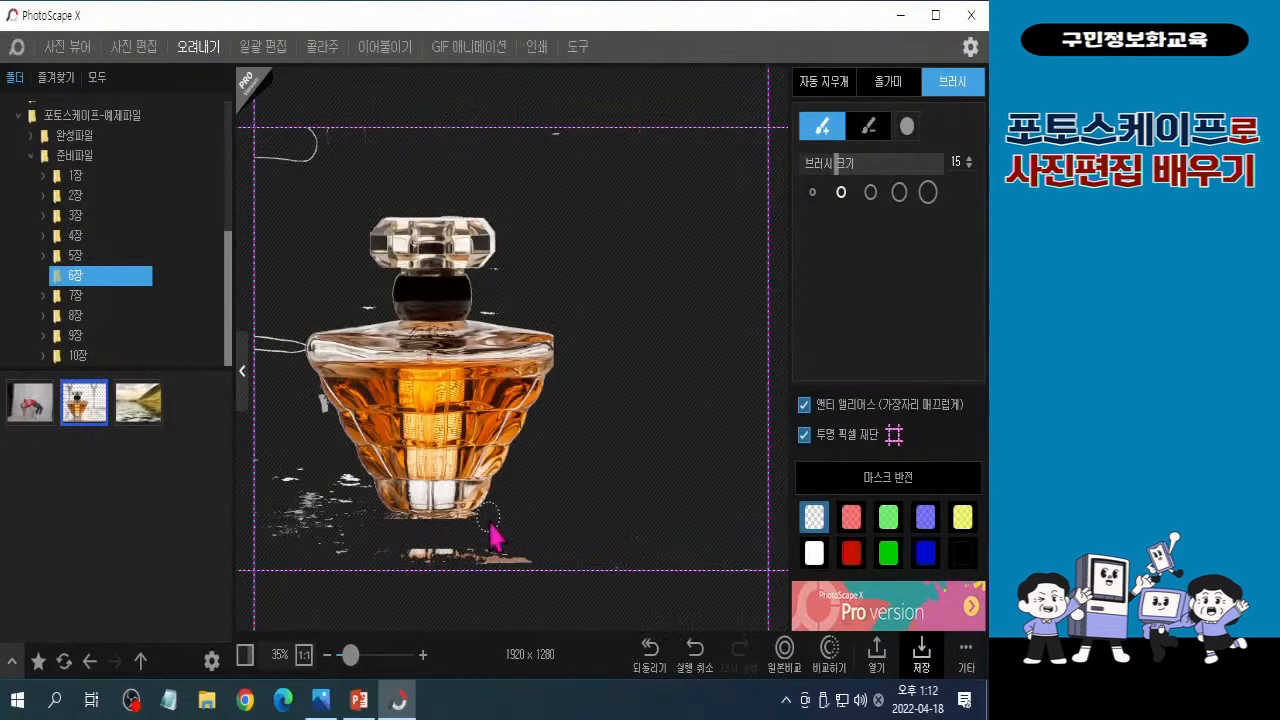
key("ctrl+z")
key("ctrl+y")
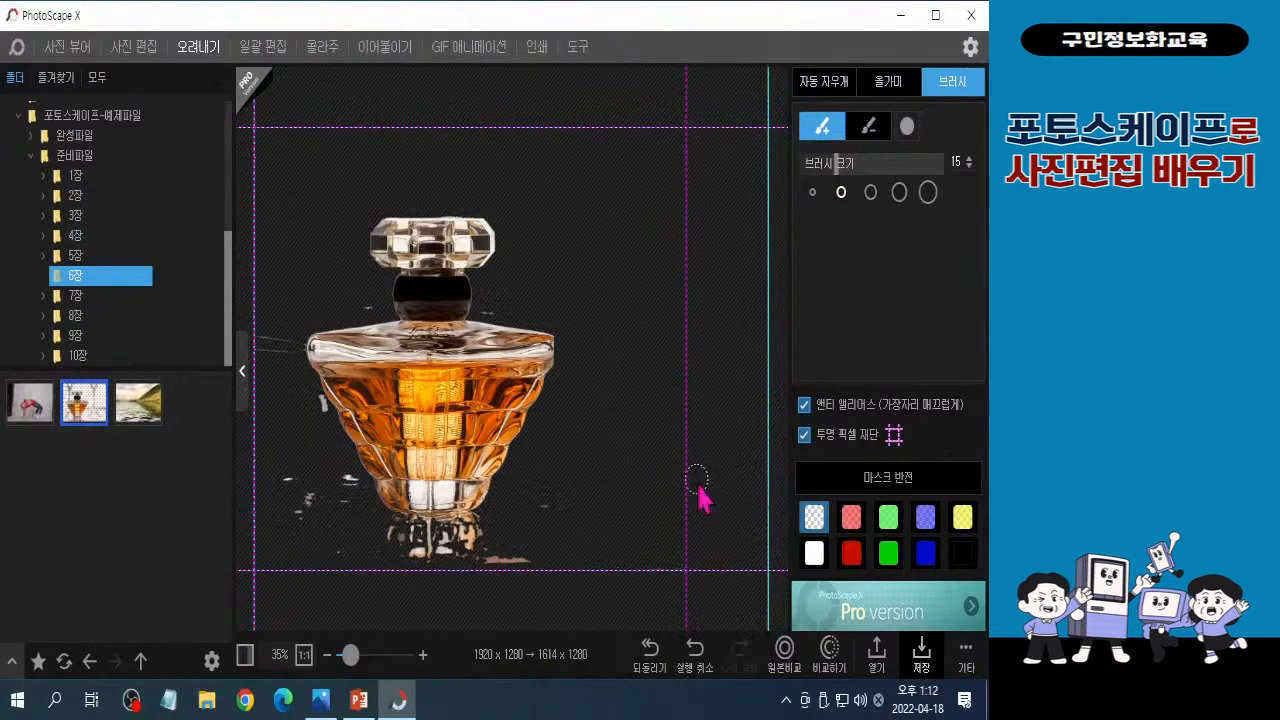
key("ctrl+z")
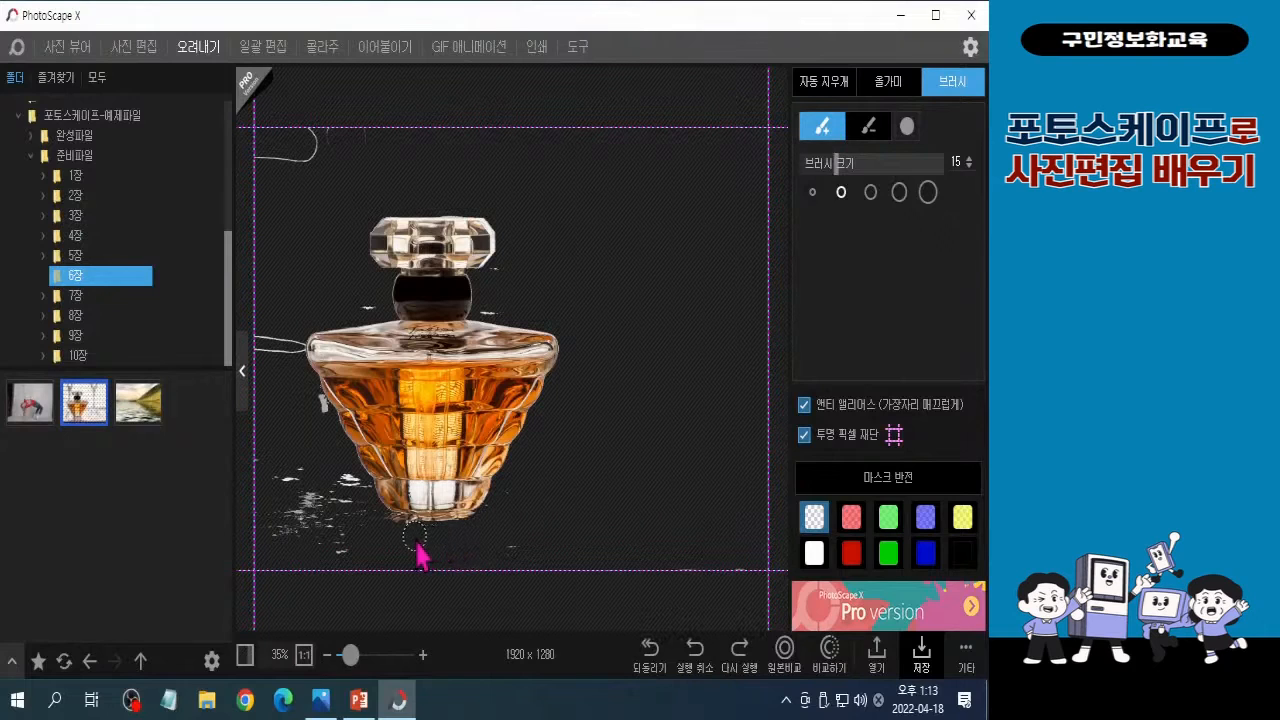
left_click_drag(386, 537, 491, 534)
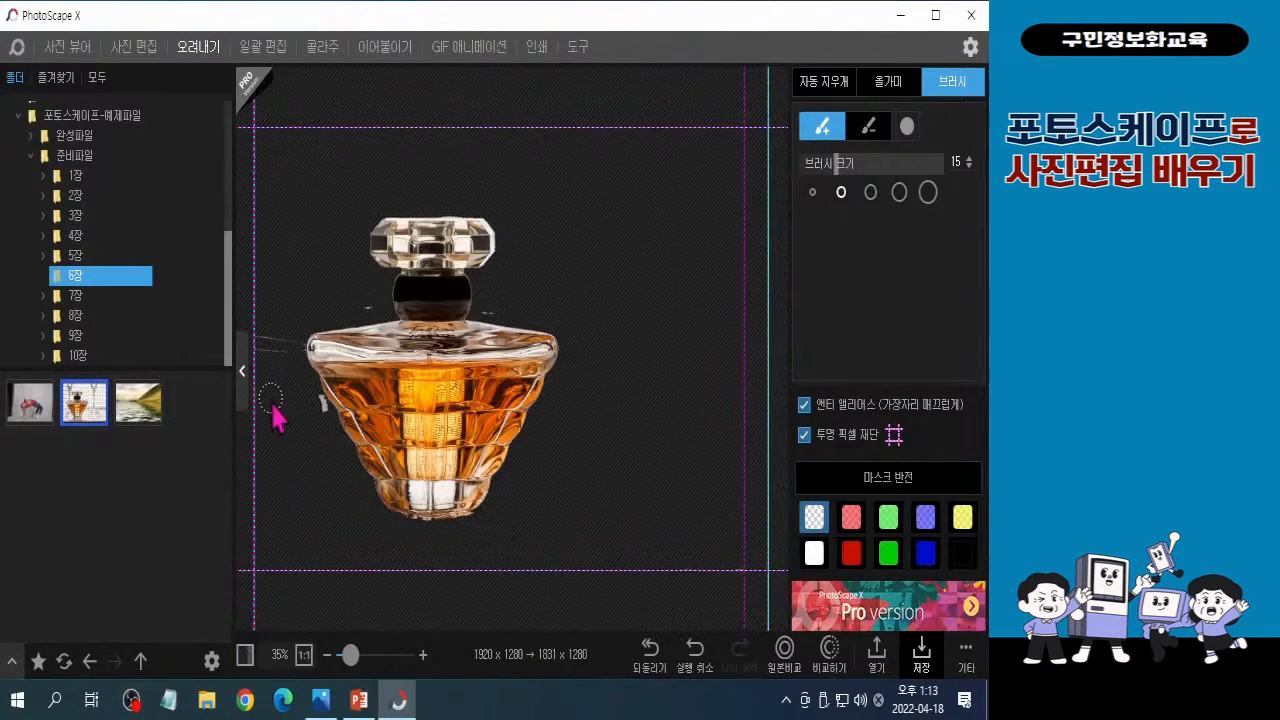
mouse_move(286, 323)
left_mouse_down()
mouse_move(256, 382)
mouse_move(264, 332)
mouse_move(308, 390)
left_mouse_up()
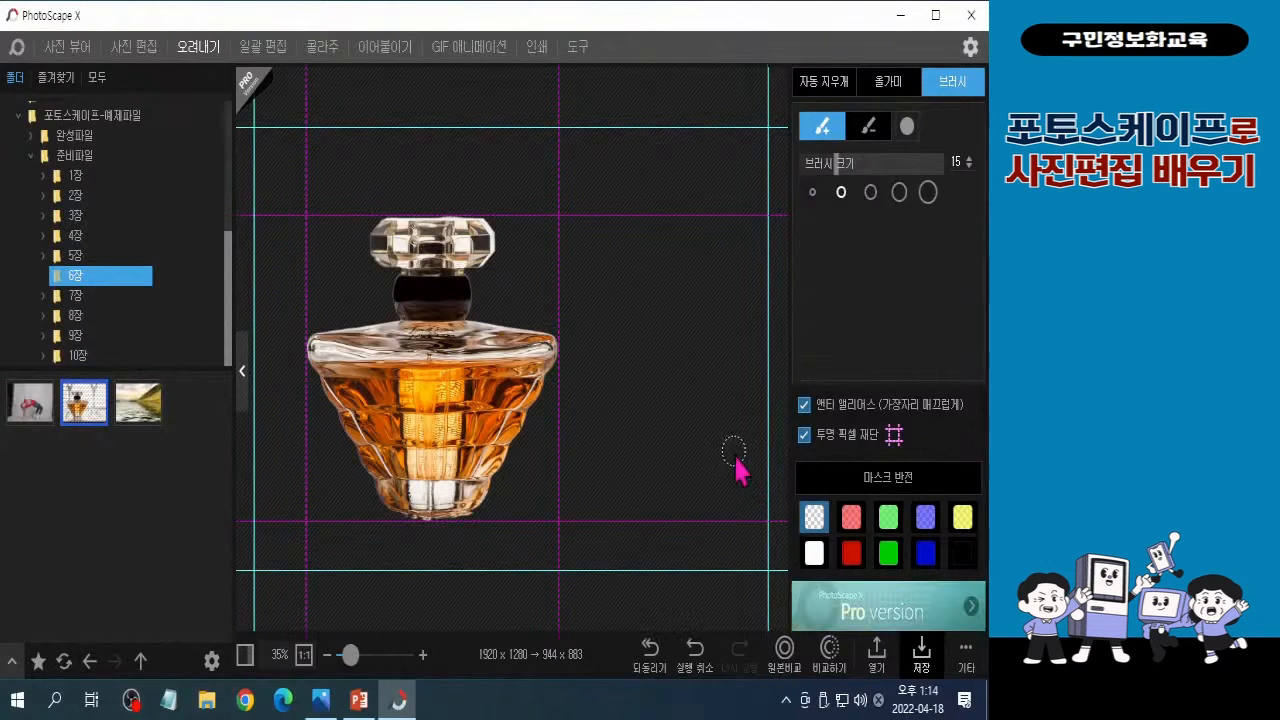
- Brush away remnants under the bottle's base against a solid red background preview, and set the background back to transparent
left_click(851, 553)
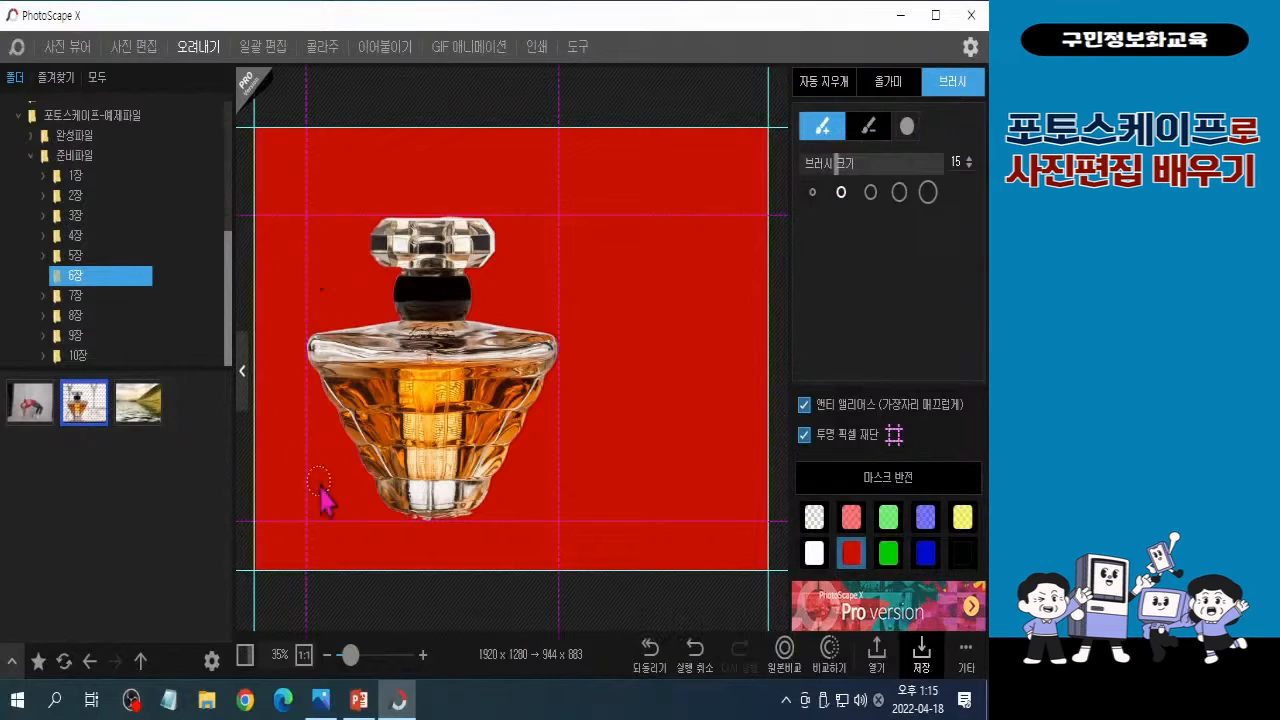
left_click_drag(366, 540, 434, 551)
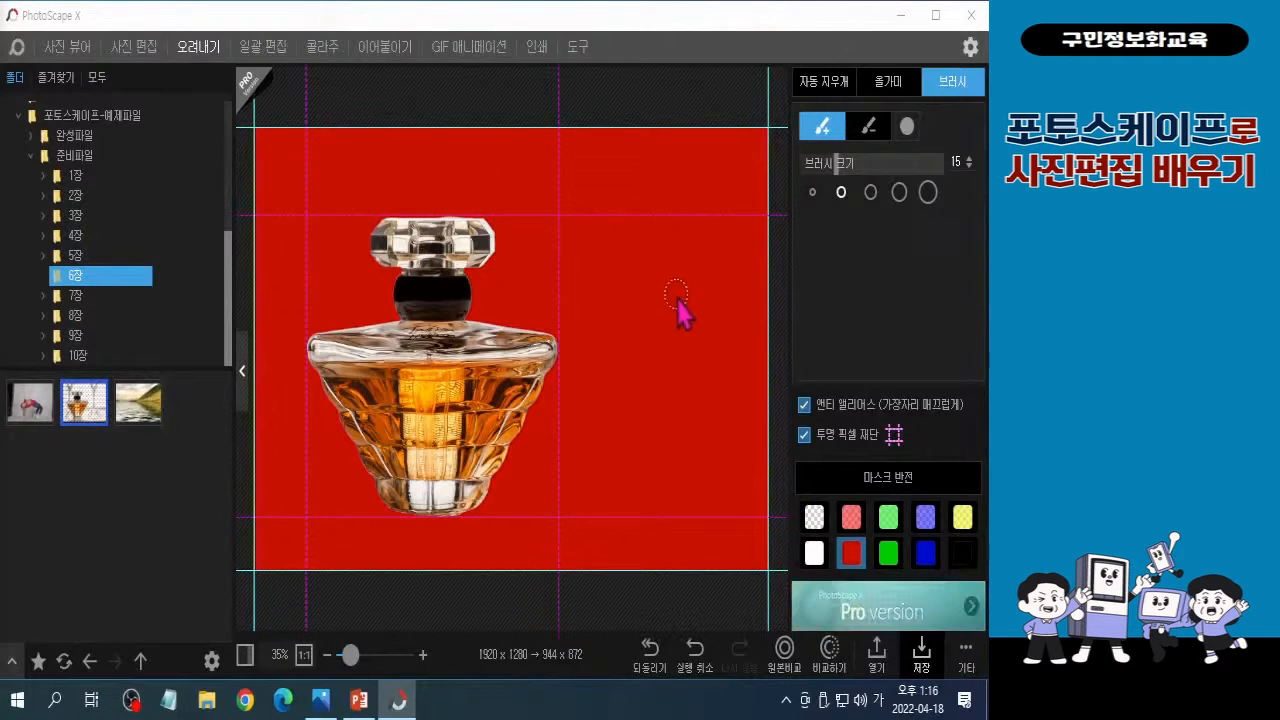
left_click(815, 530)
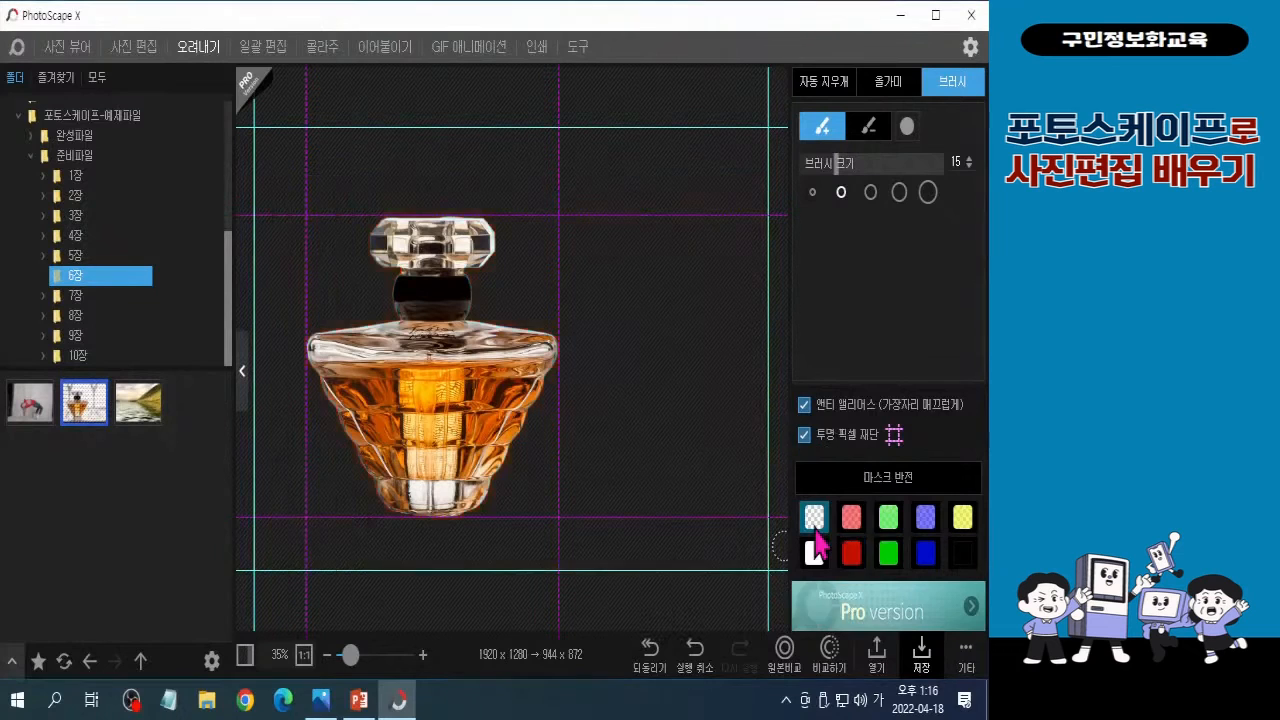
left_click(815, 530)
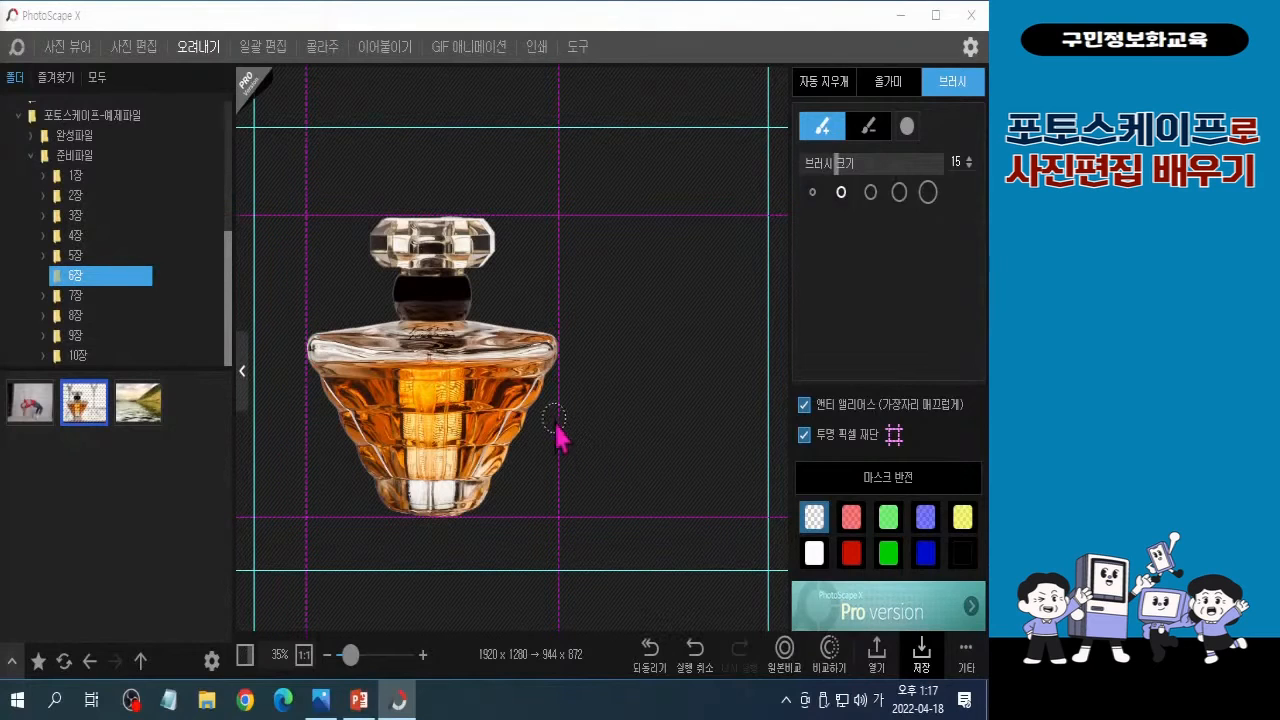
- Start saving the bottle cutout and choose the desktop folder 포토스케이프-예제파일 as the save location
left_click(974, 667)
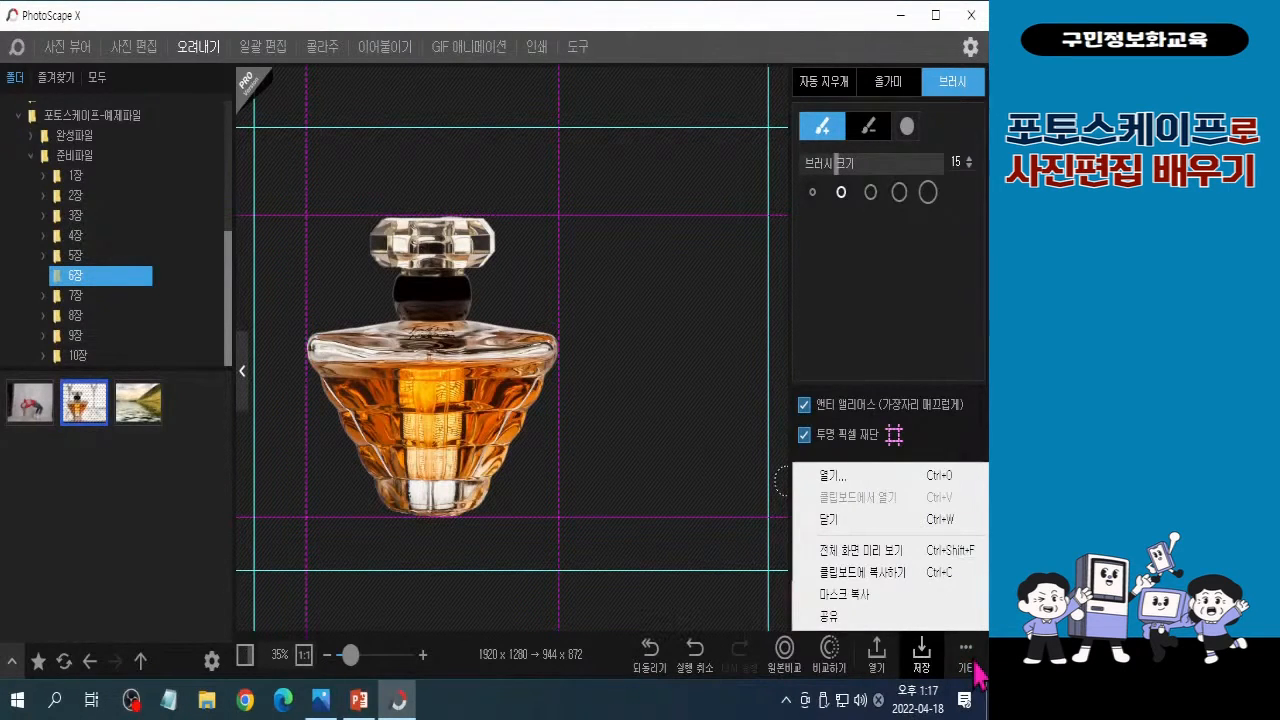
left_click(922, 668)
left_click(926, 678)
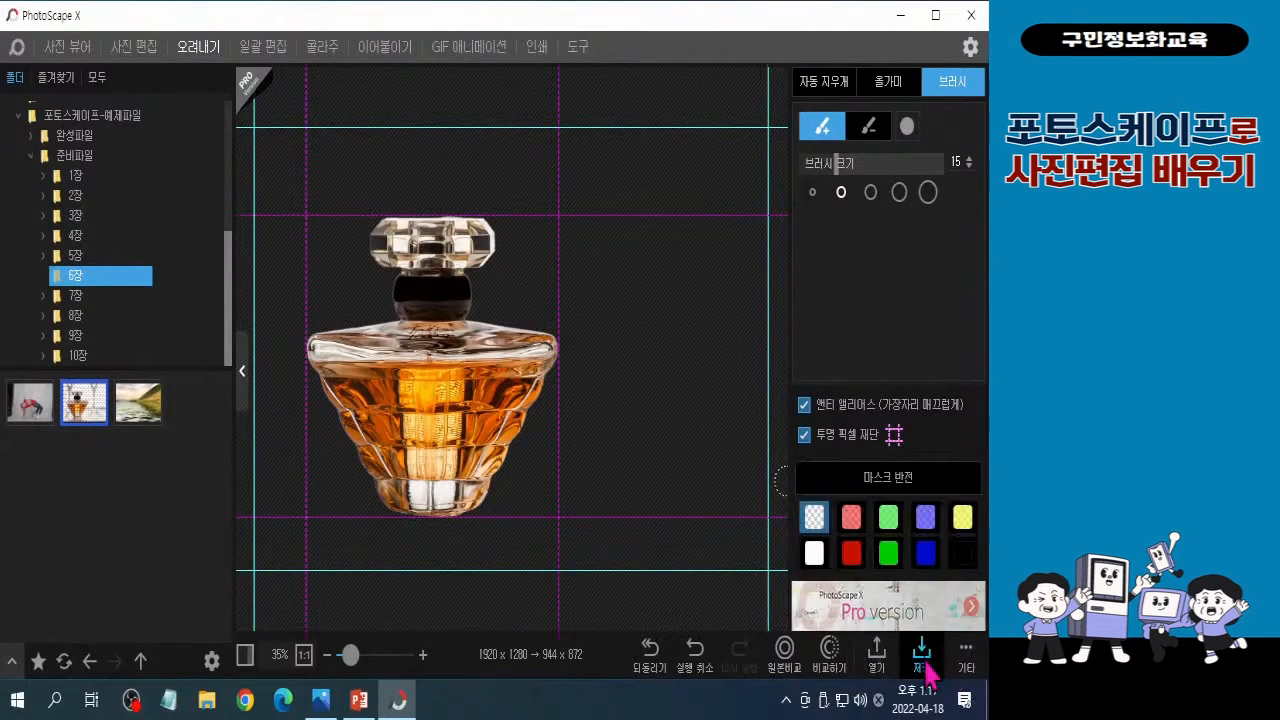
left_click(924, 668)
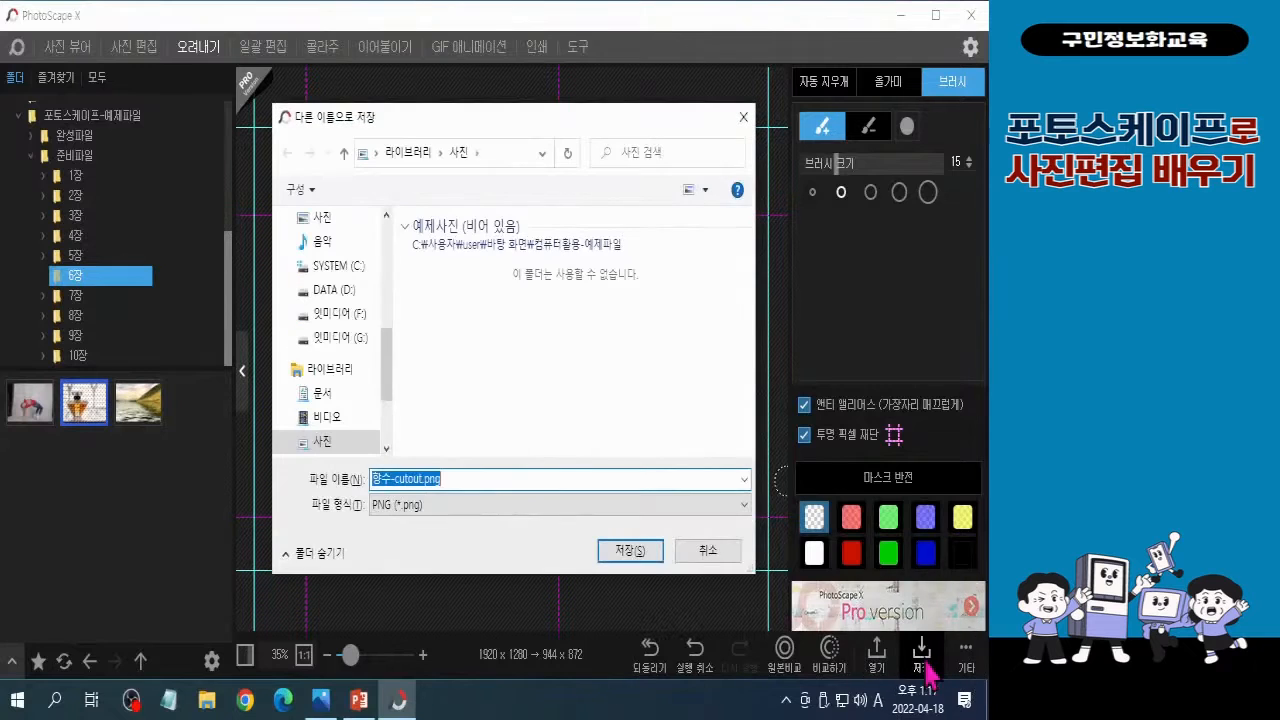
left_click_drag(388, 362, 391, 271)
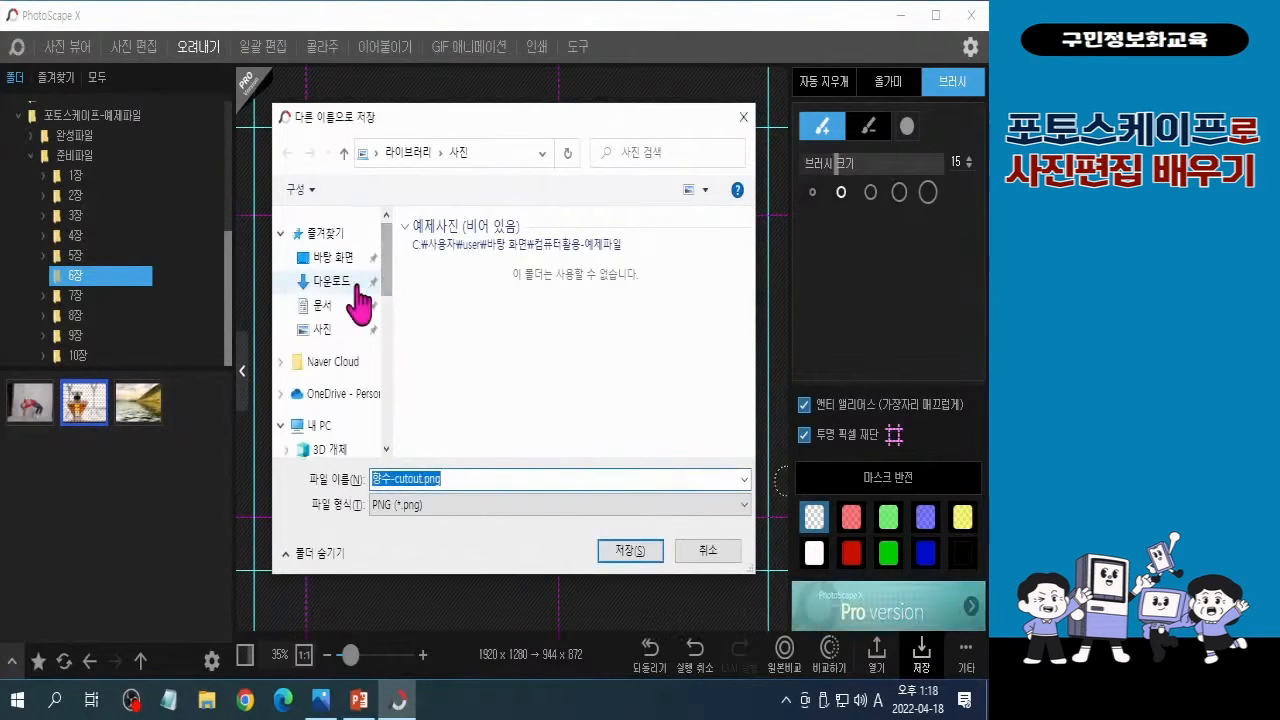
left_click(328, 258)
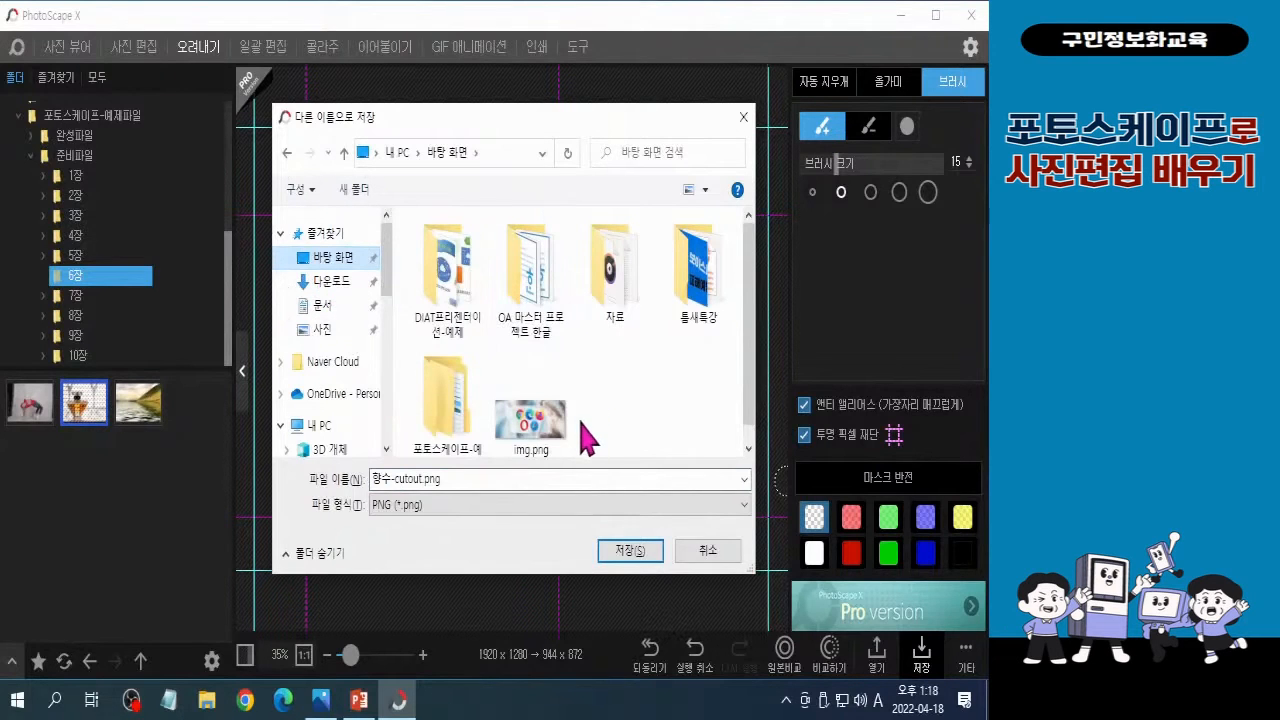
left_click(457, 405)
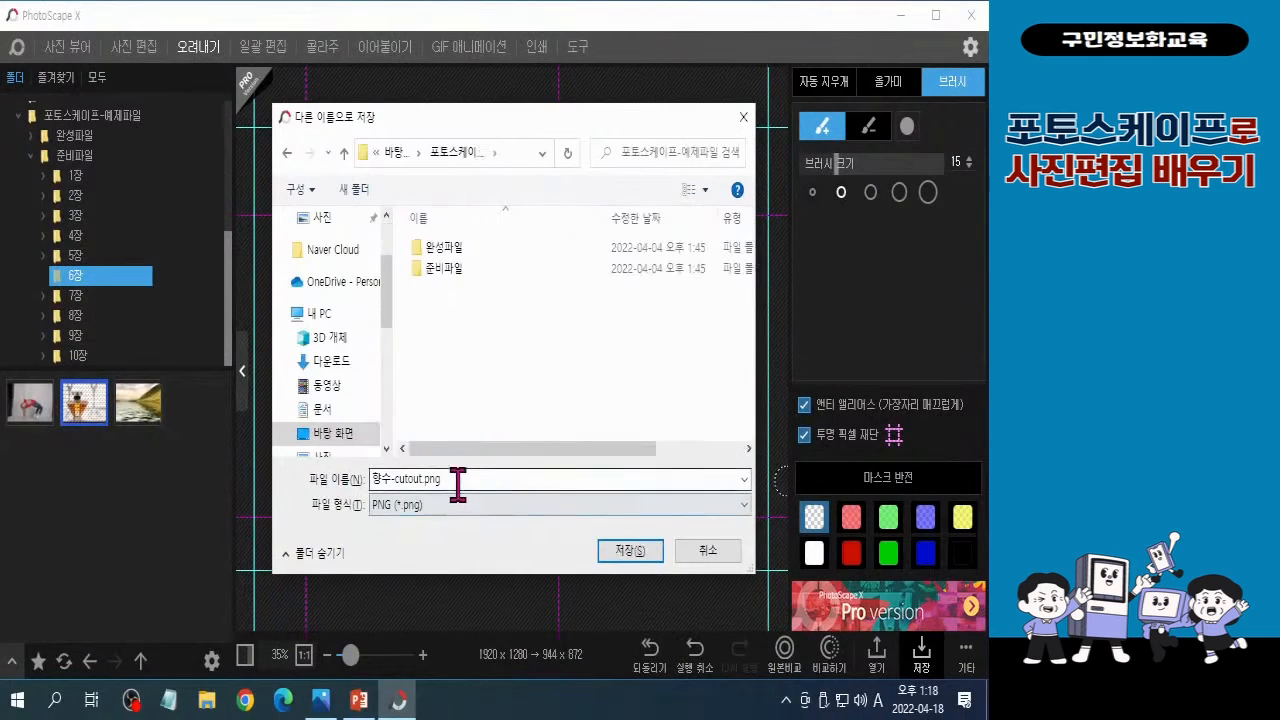
- Name the file 향수 완성, save it in PNG format, and dismiss the completion message
left_click(493, 480)
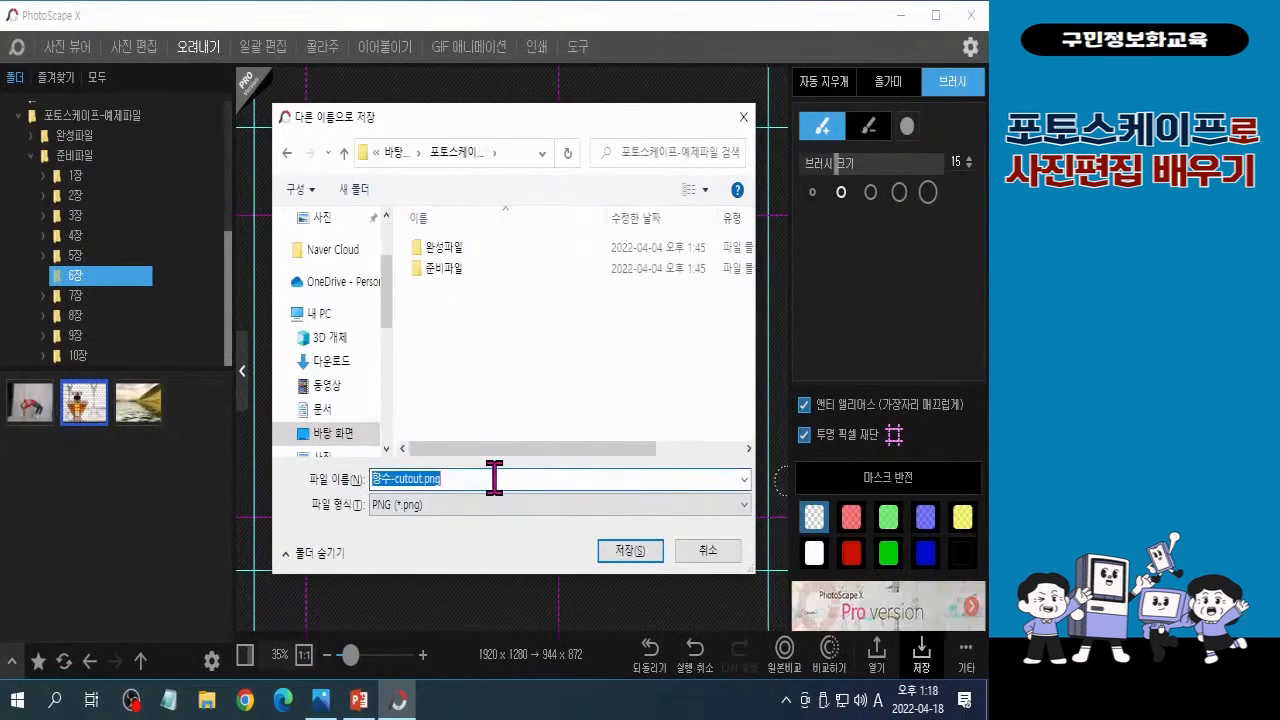
left_click(505, 480)
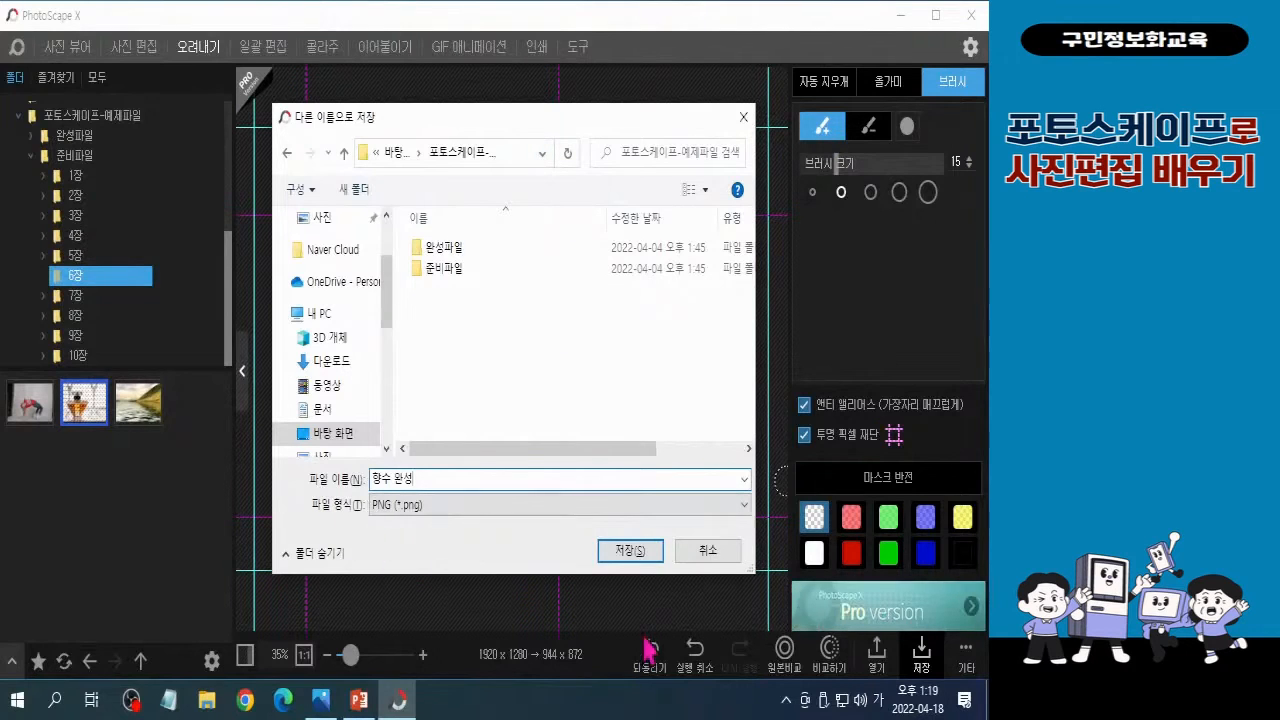
left_click(632, 552)
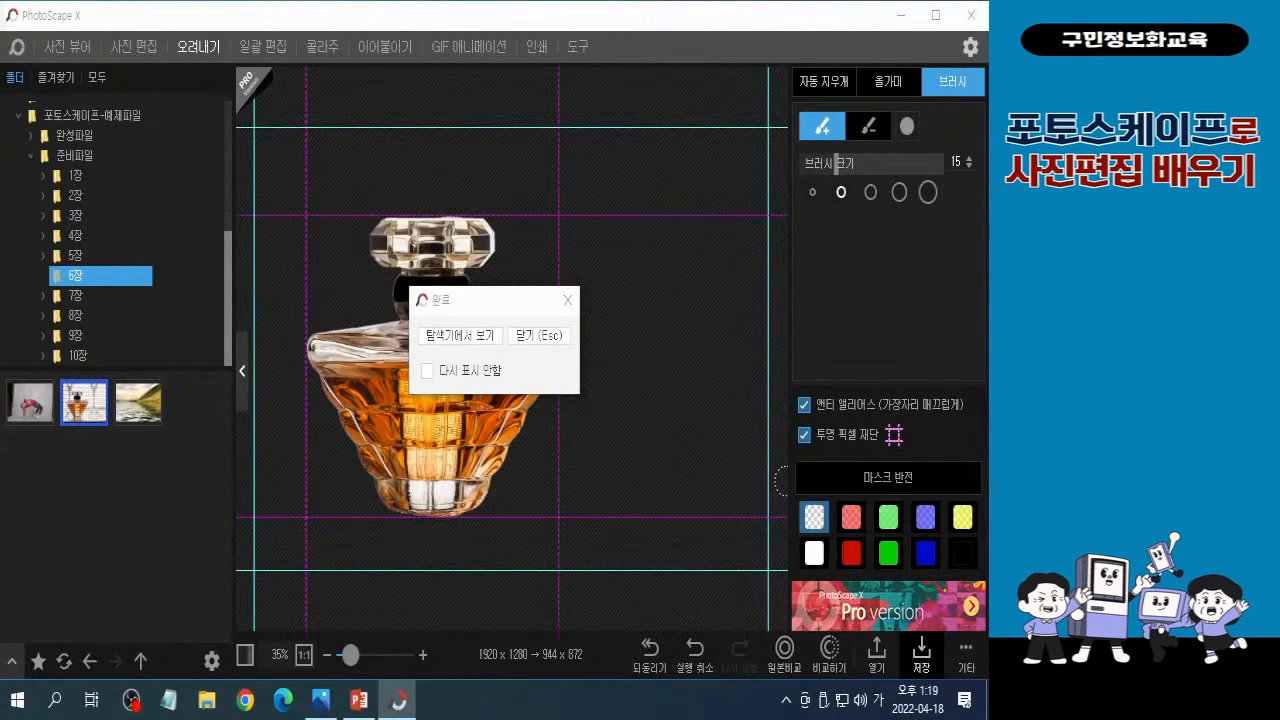
key("Escape")
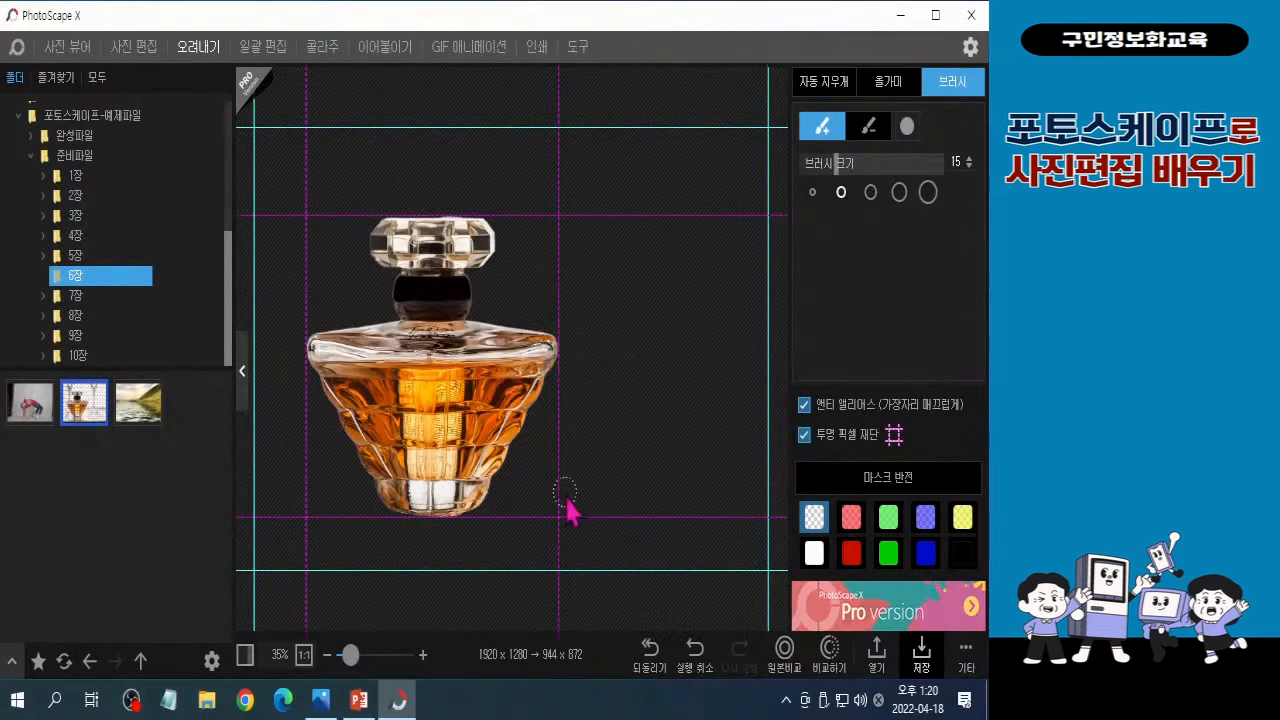
- Save a second copy of the cutout in the same folder as the JPEG file 향수-완성.jpg with quality 95
left_click(920, 685)
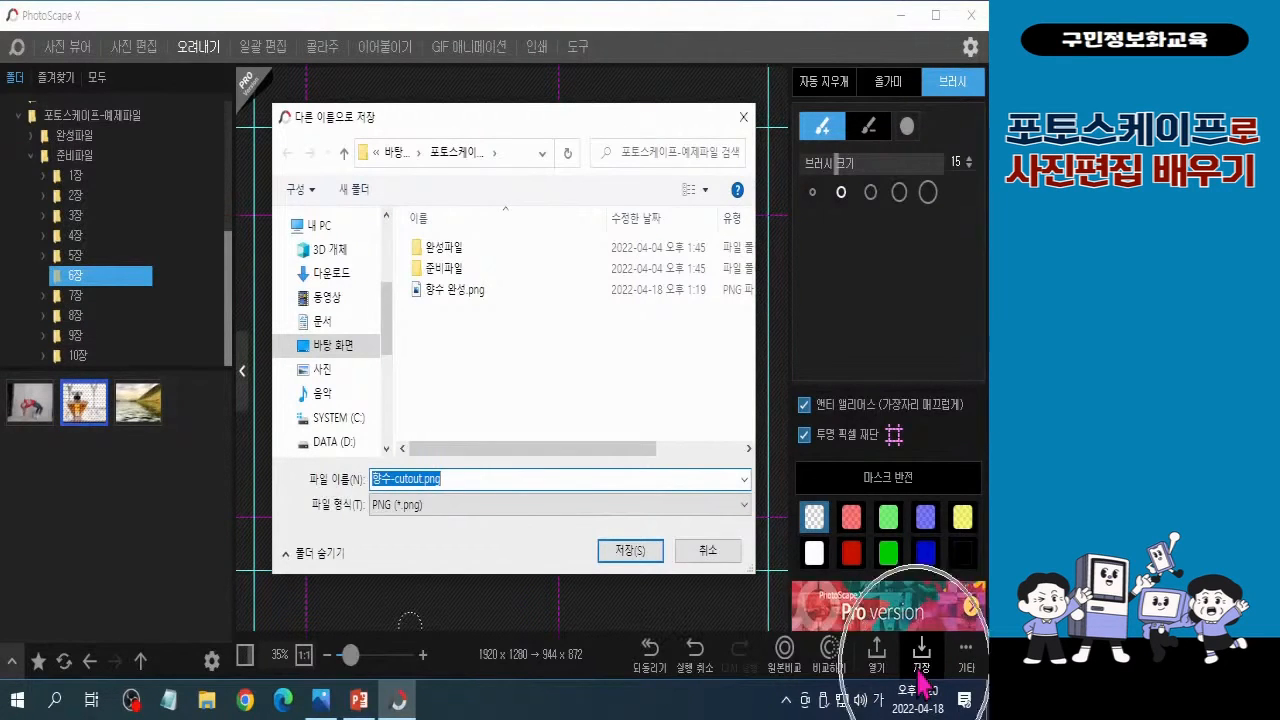
left_click(471, 478)
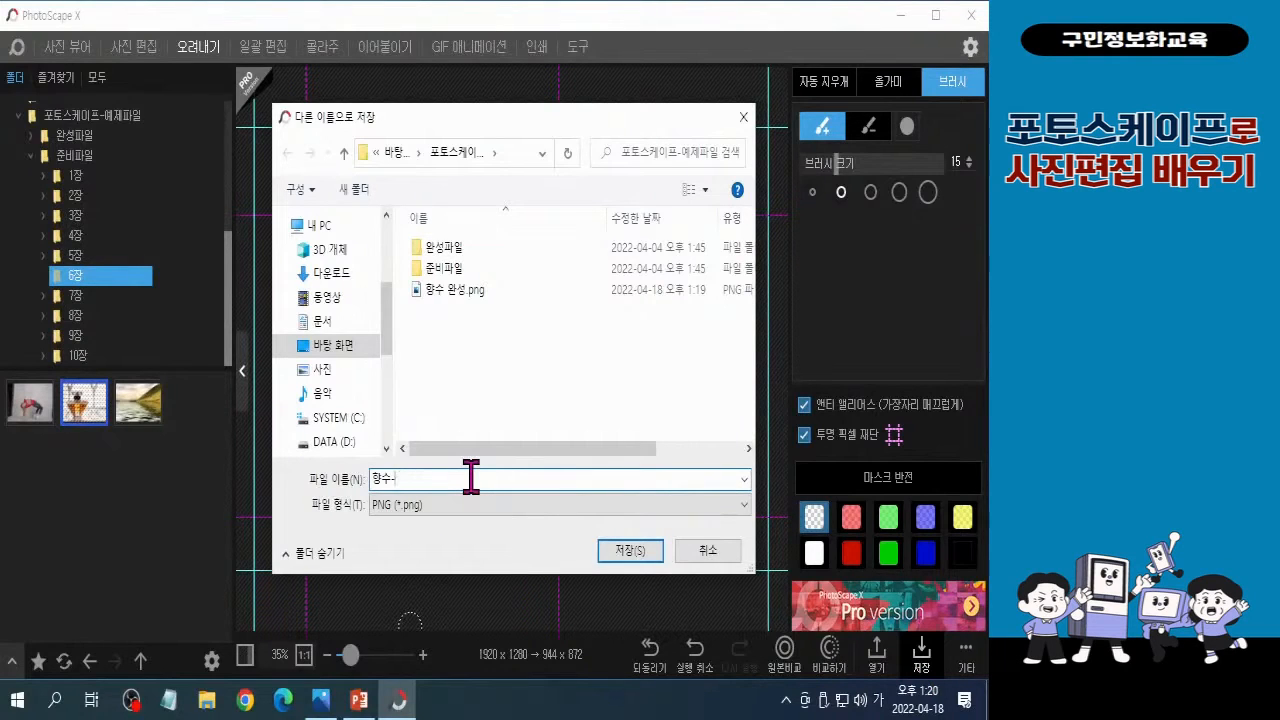
type("원")
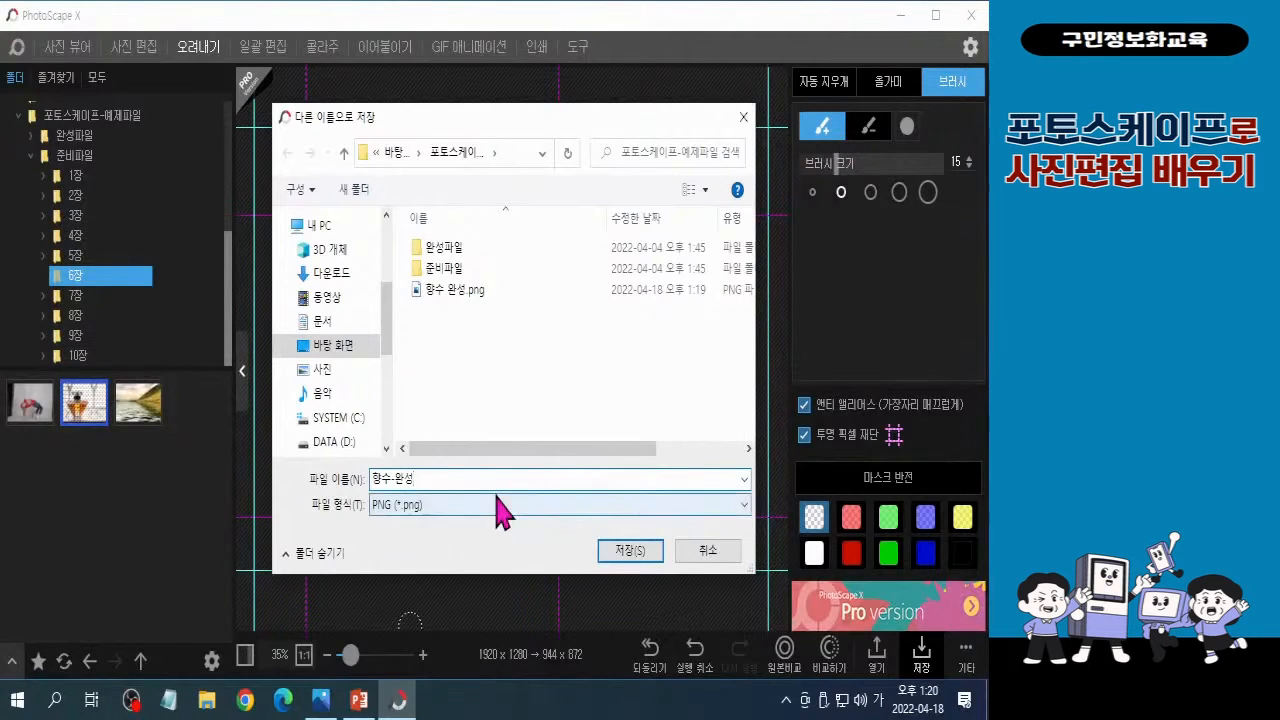
left_click(421, 512)
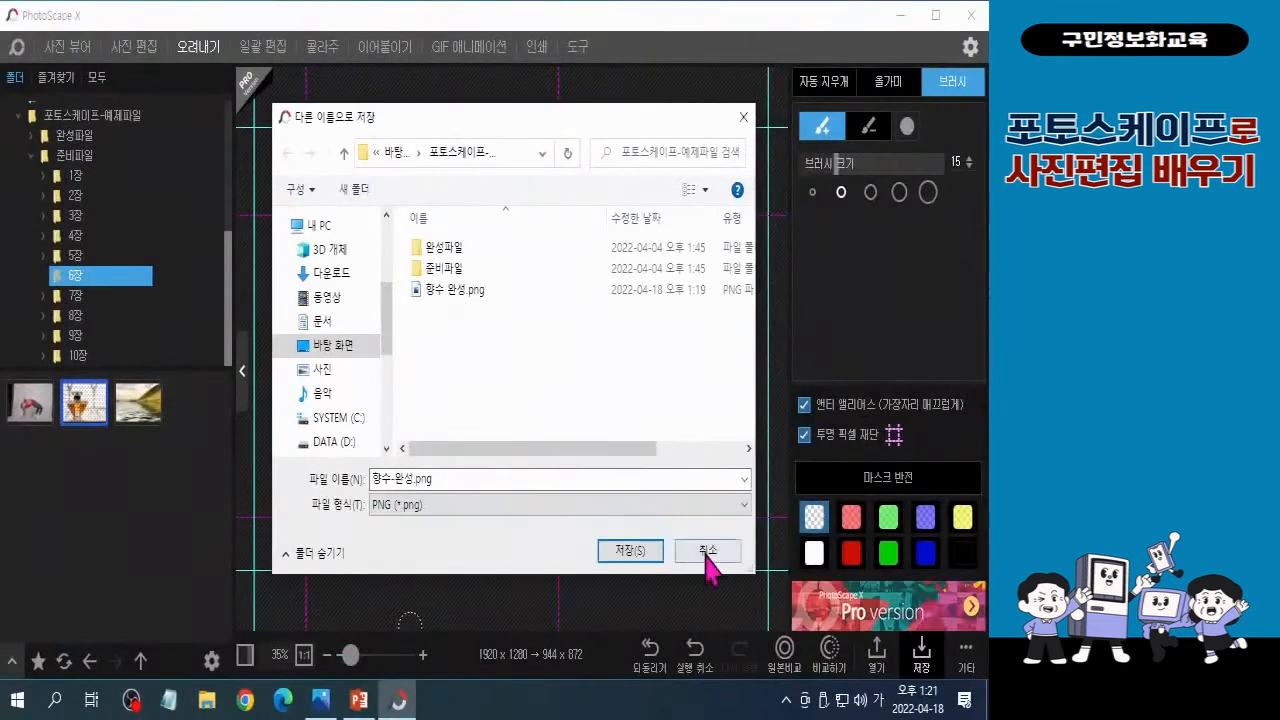
left_click(379, 456)
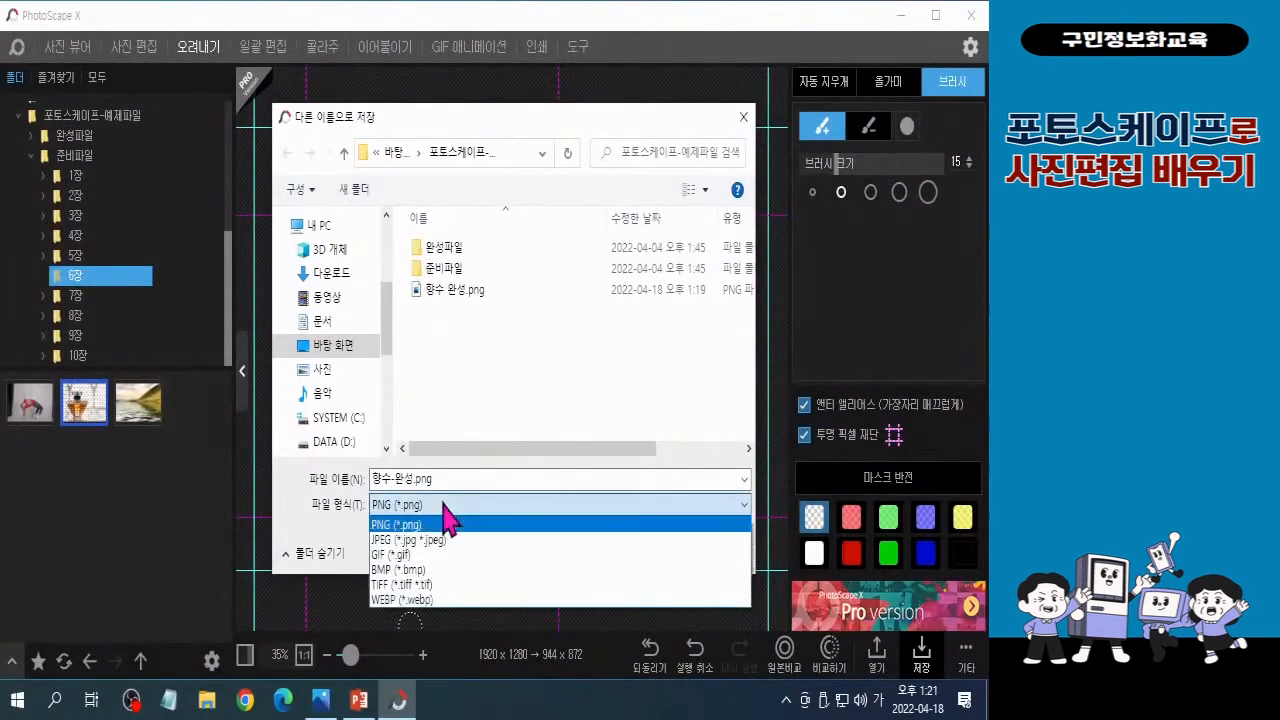
left_click(445, 540)
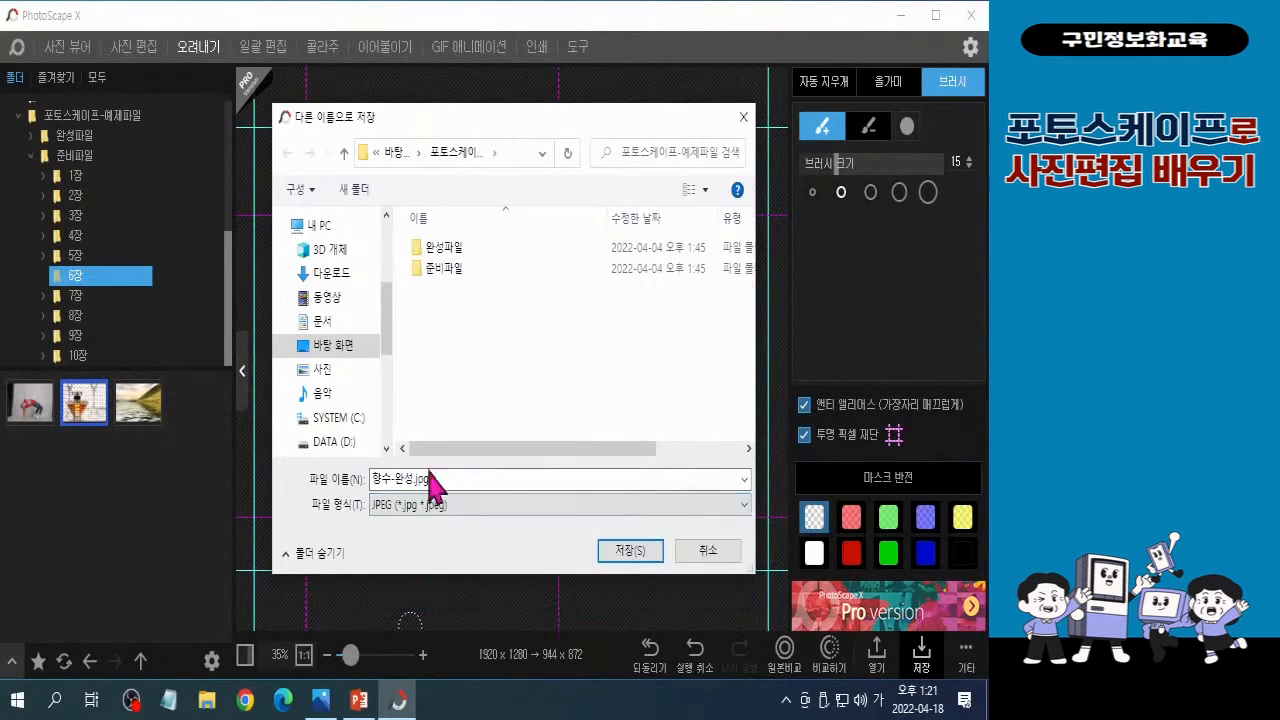
left_click(630, 556)
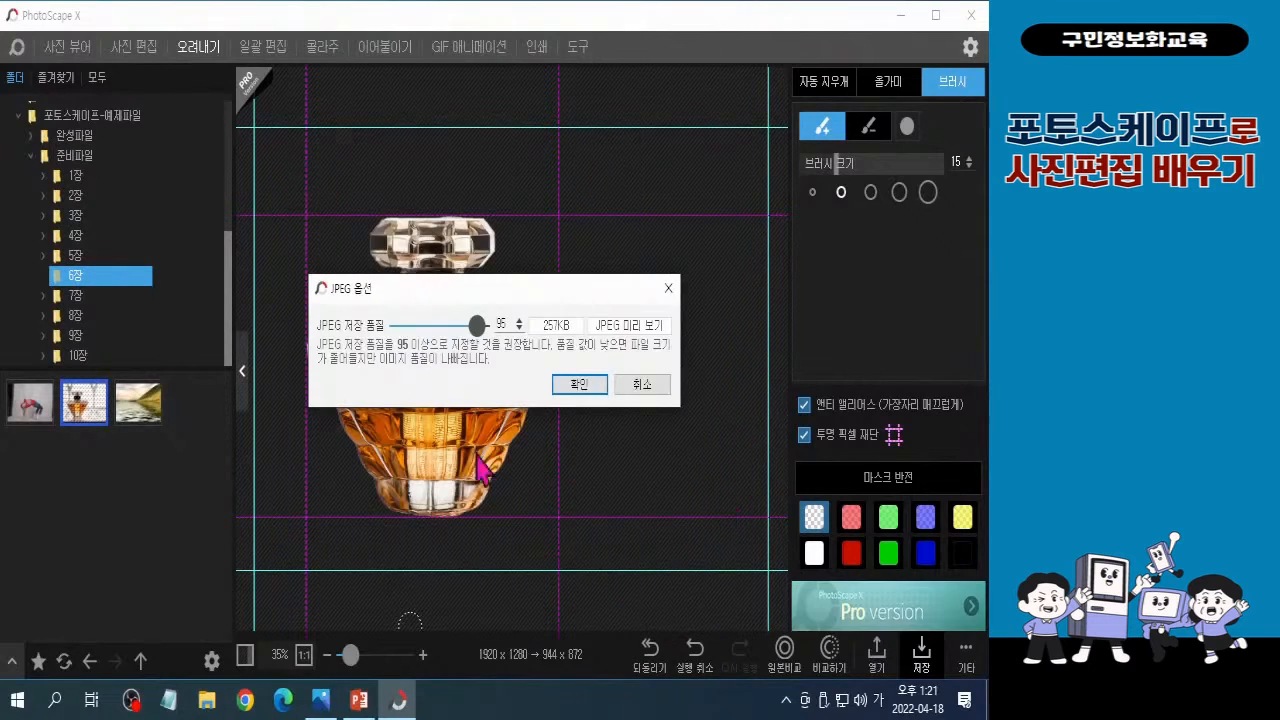
left_click(595, 390)
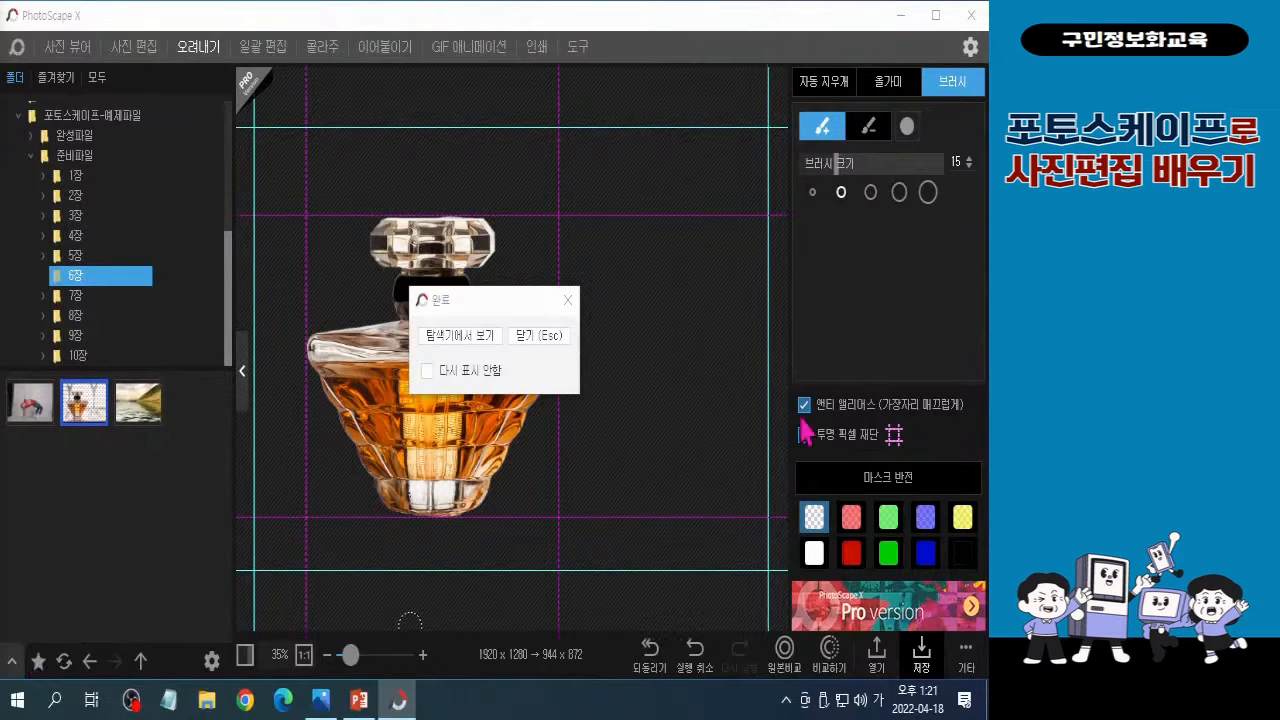
left_click(539, 337)
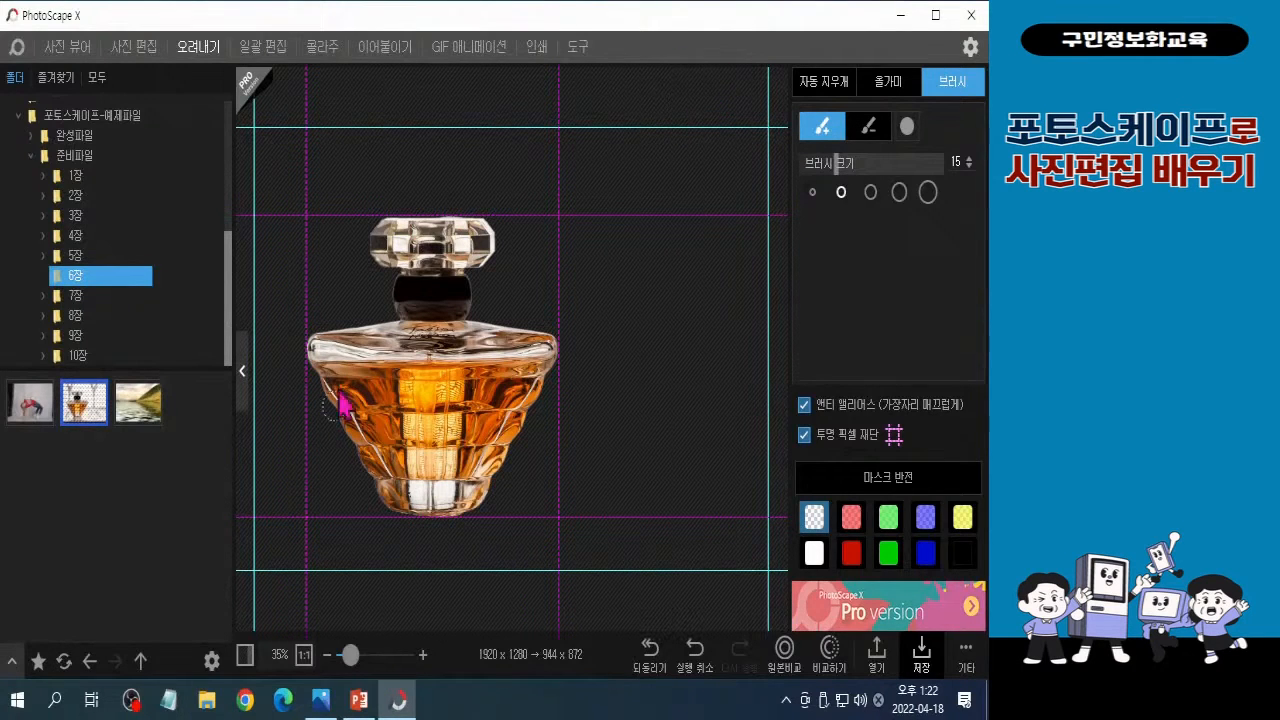
- Switch to a blank document in the 한글 word processor
left_click(359, 701)
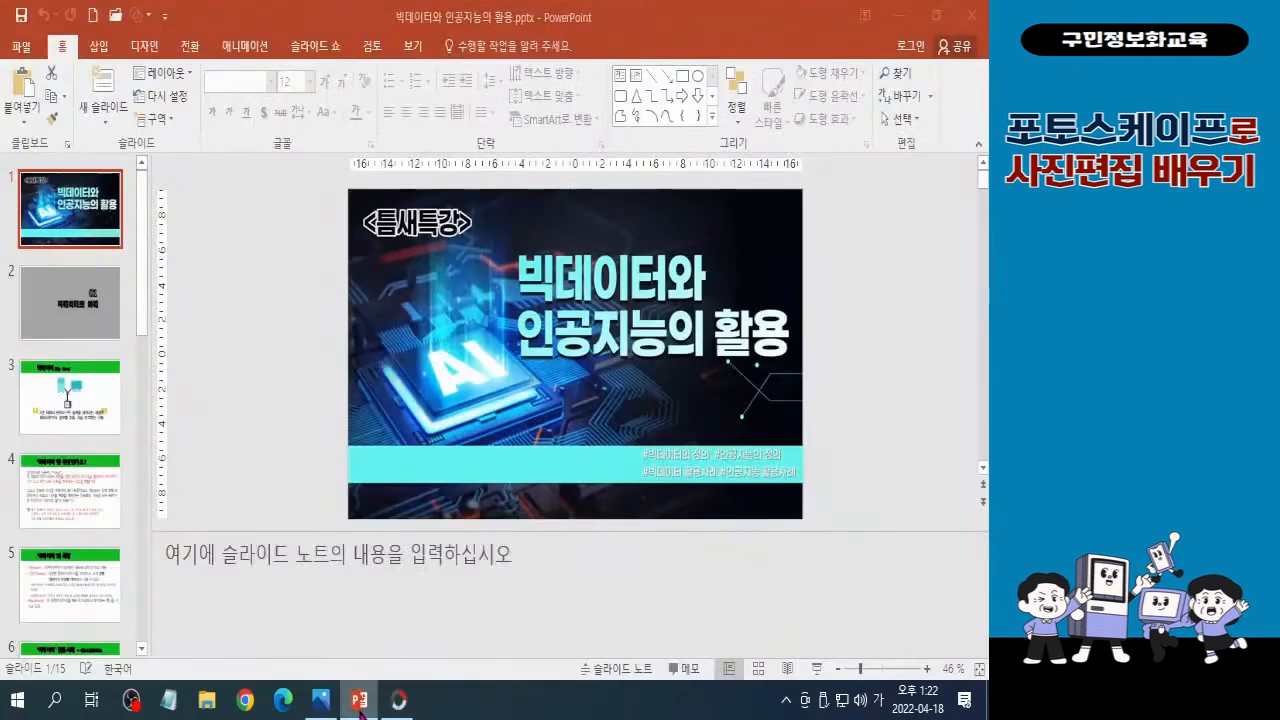
left_click(359, 701)
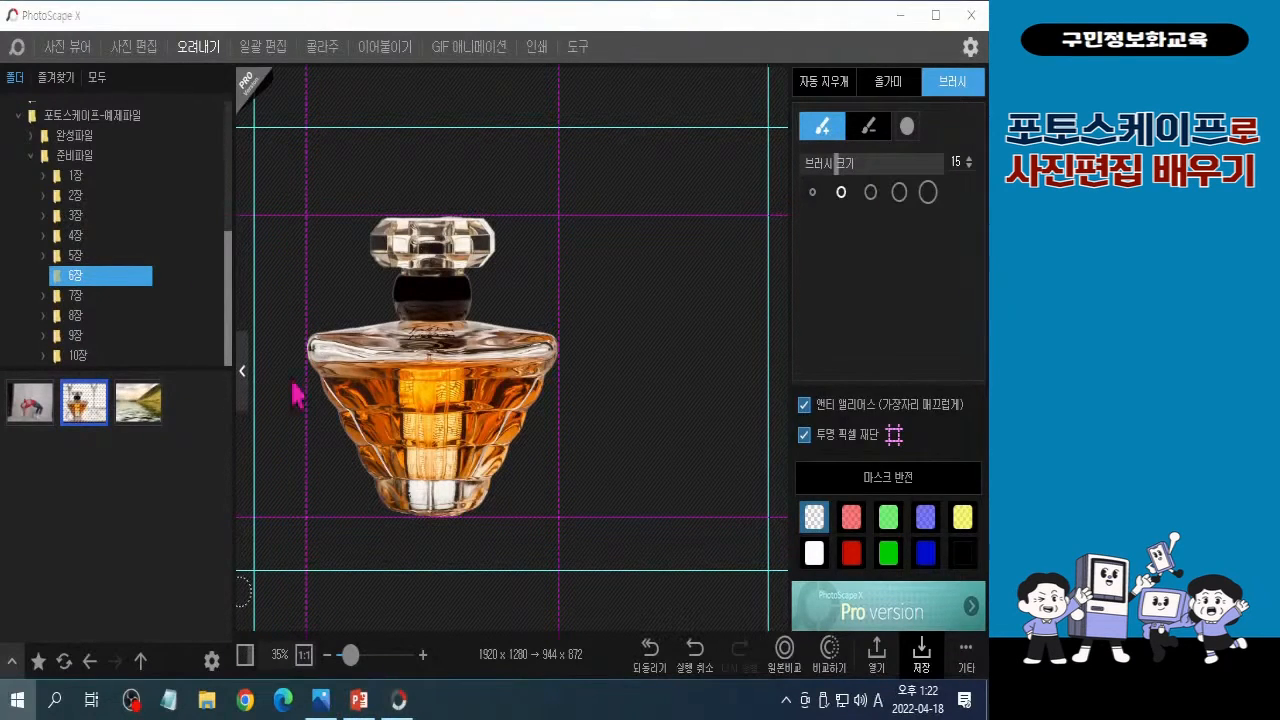
key("super")
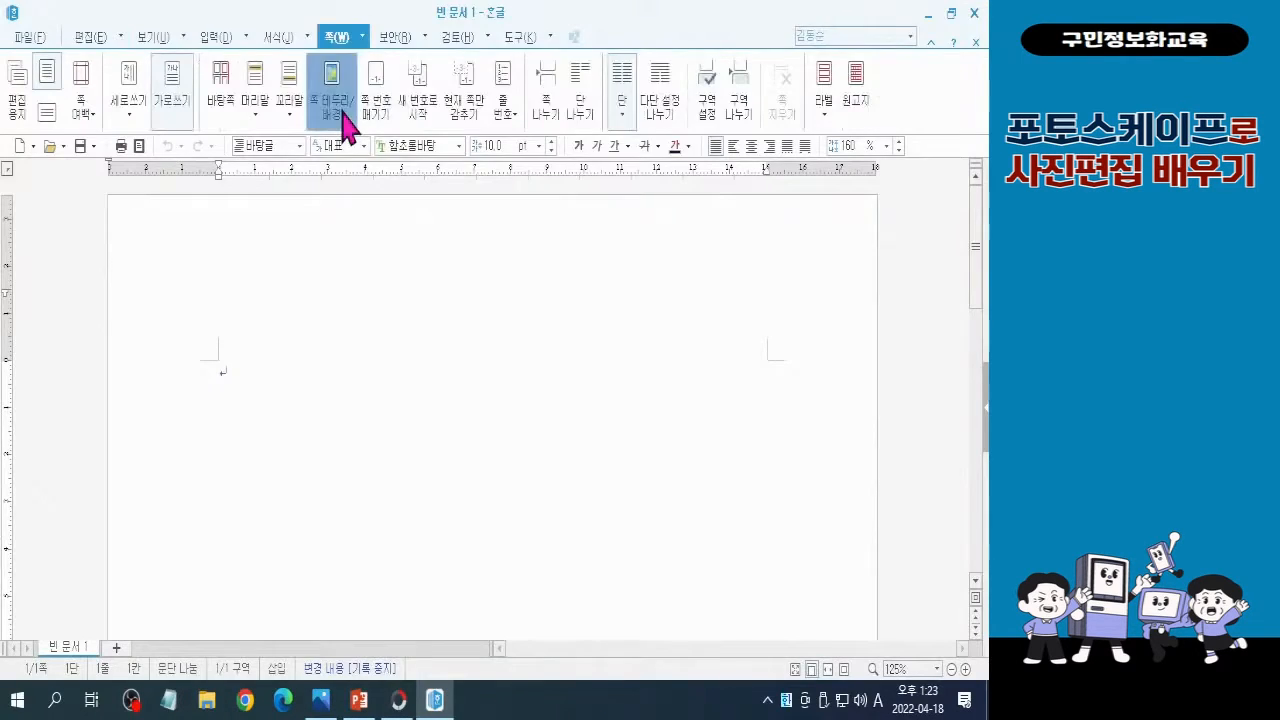
- Fill the page background of the whole document with a solid dark gray color
left_click(345, 118)
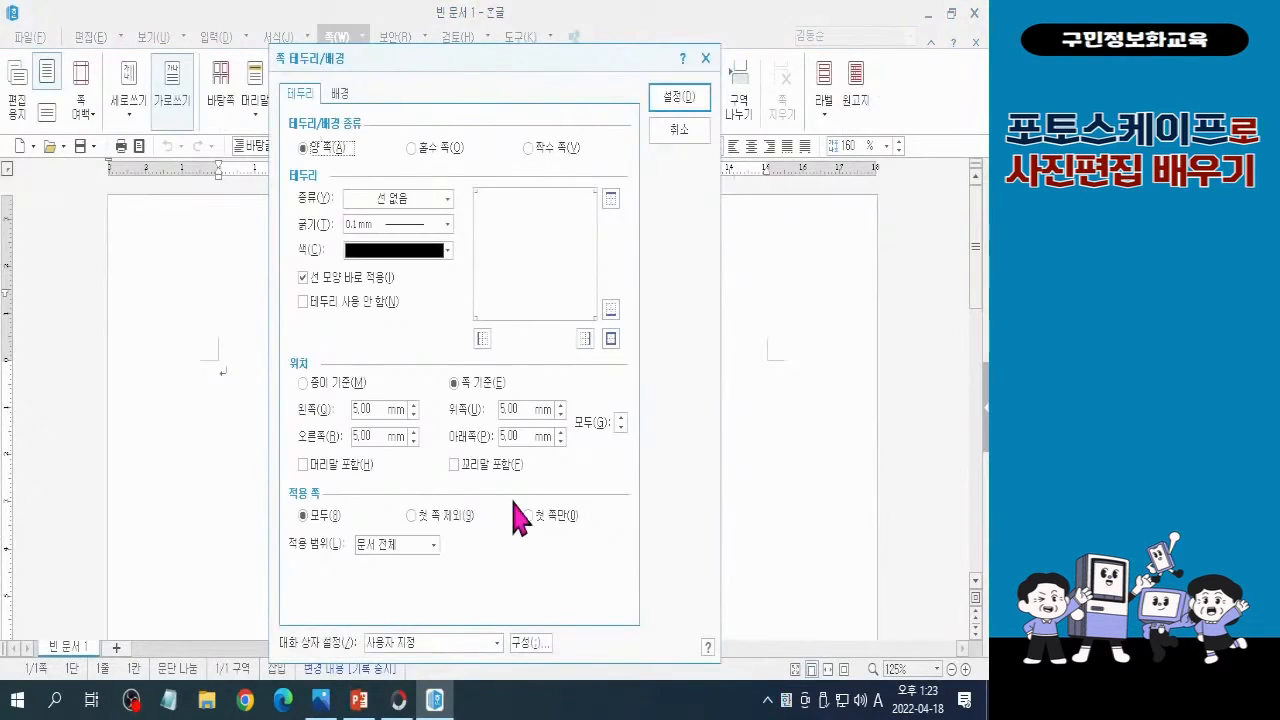
left_click(342, 93)
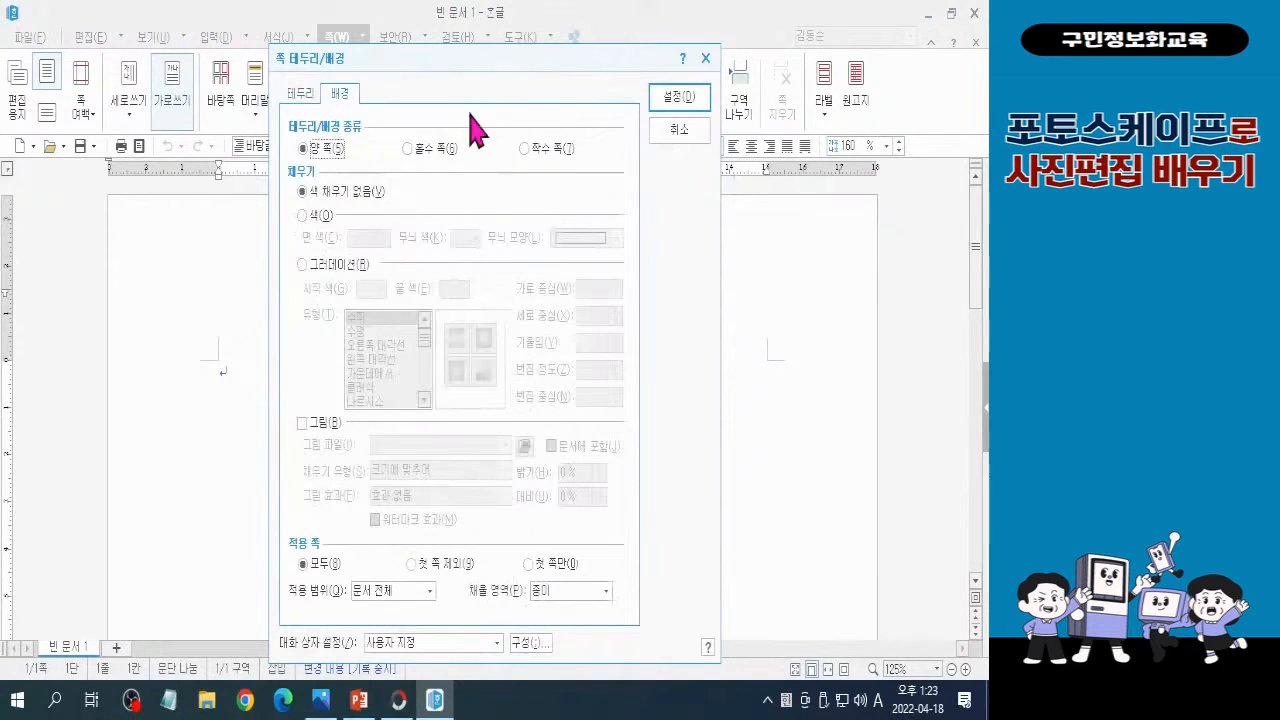
left_click(321, 215)
left_click(384, 238)
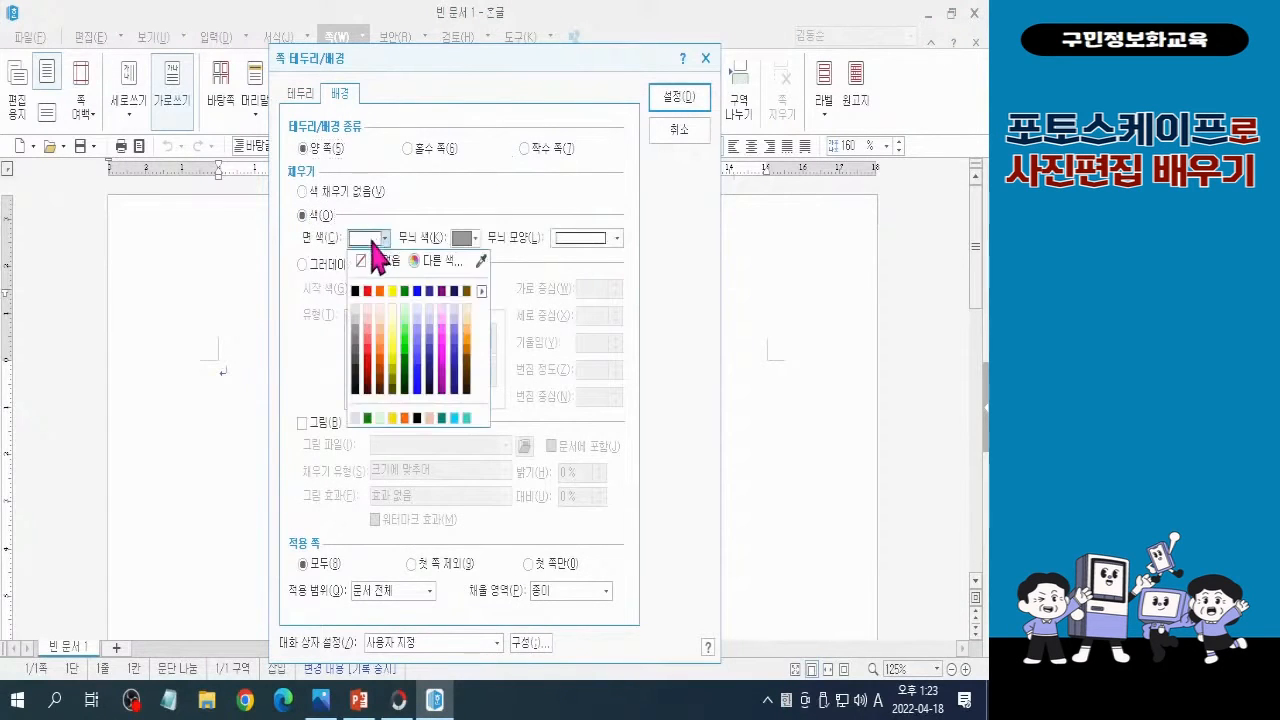
left_click(355, 375)
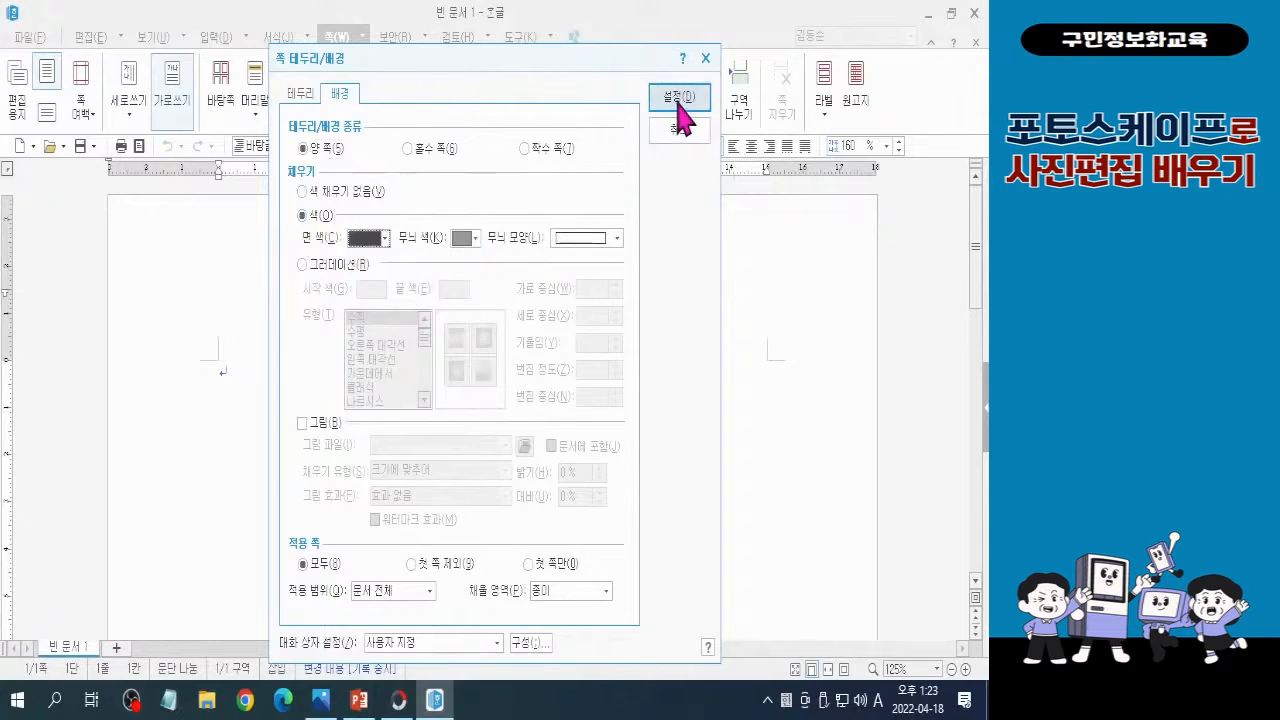
left_click(672, 104)
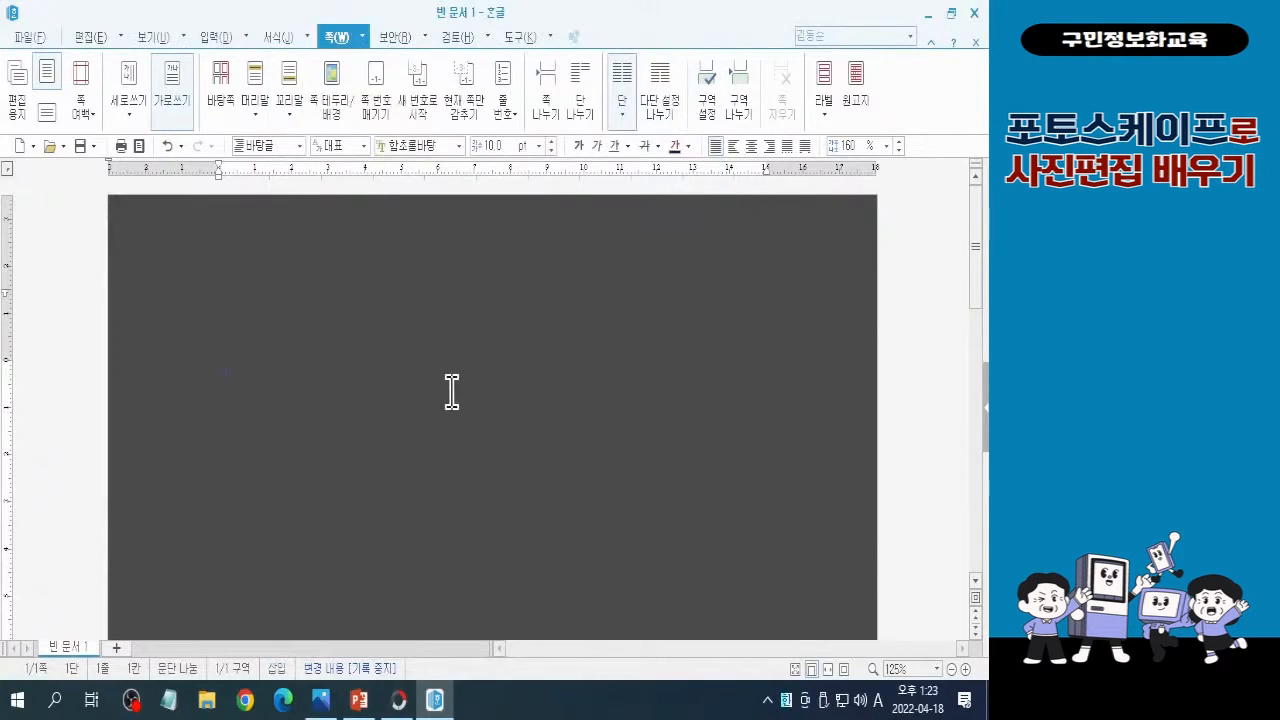
- Insert the picture 향수-완성.jpg from the desktop folder 포토스케이프-예제파일 onto the dark gray page
left_click(218, 38)
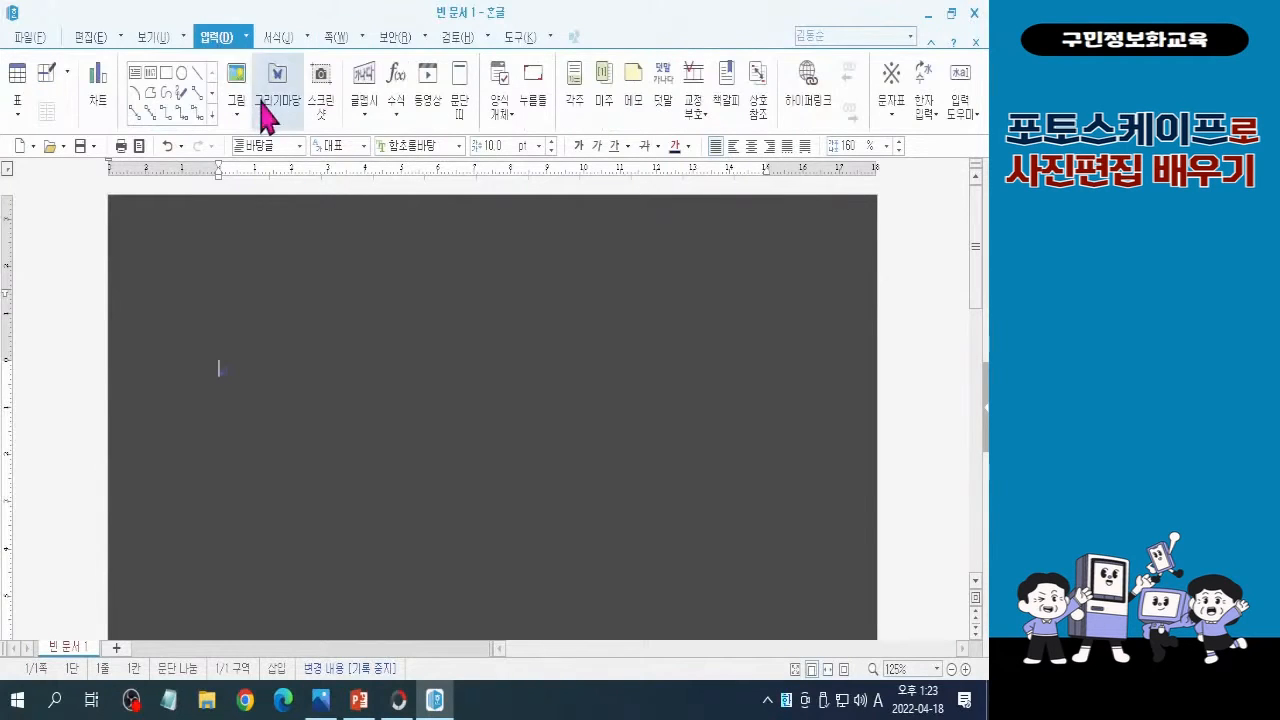
left_click(241, 92)
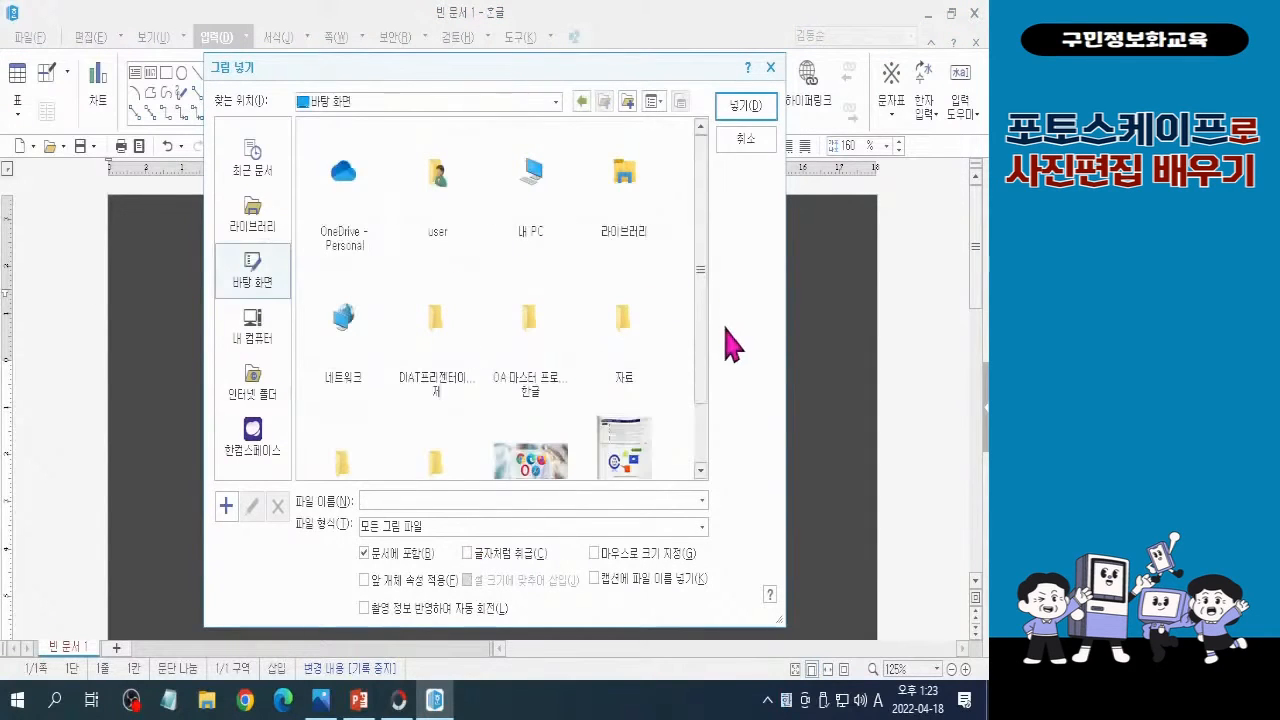
left_click_drag(700, 363, 708, 420)
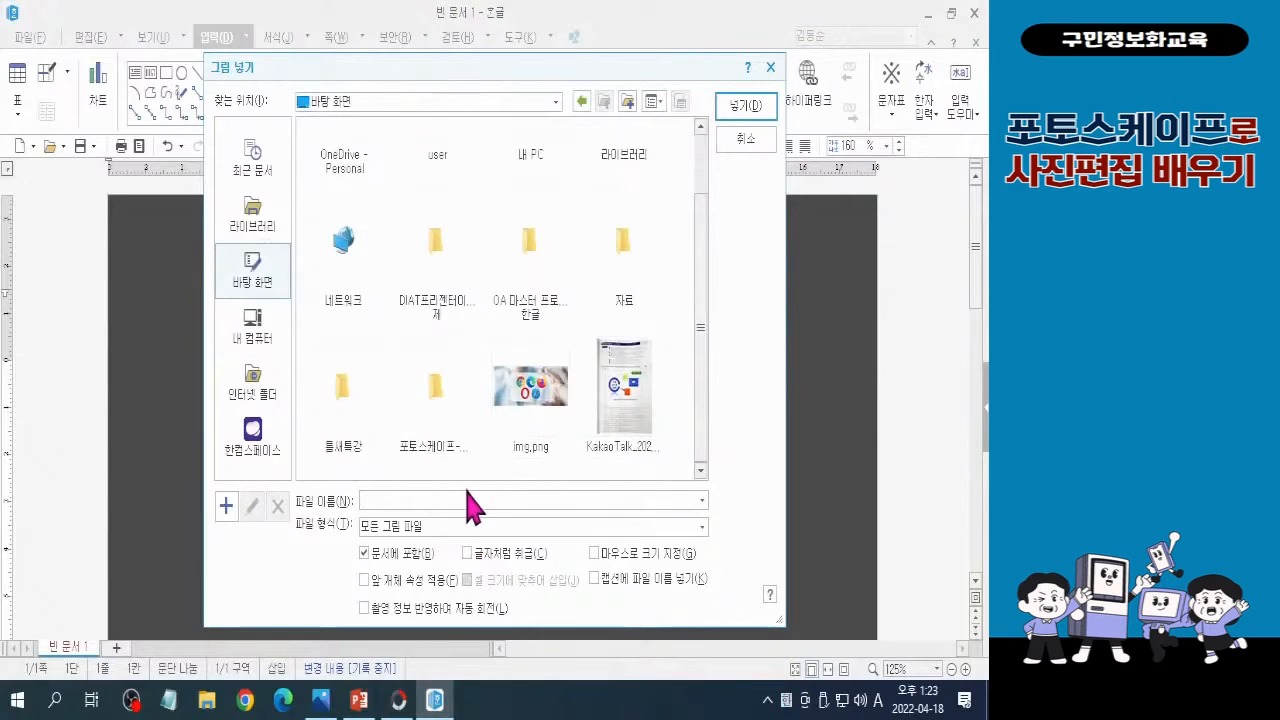
double_click(436, 405)
left_click(530, 192)
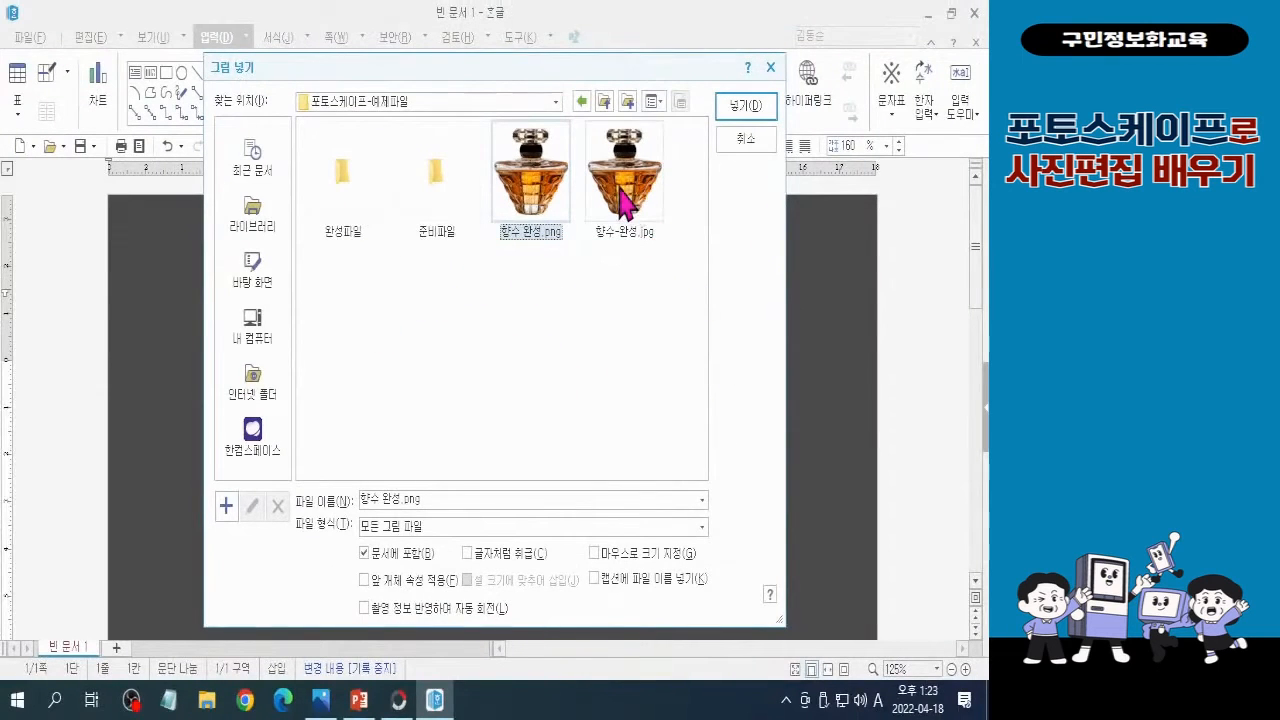
left_click(624, 200)
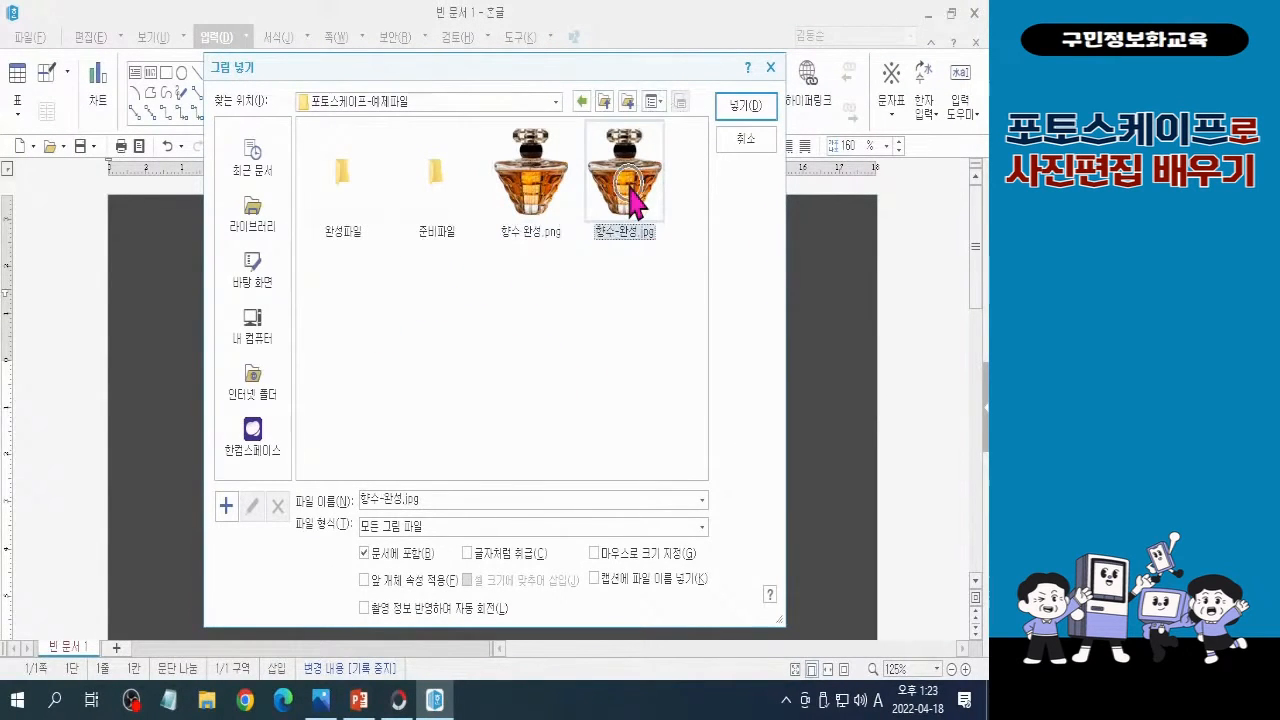
left_click(745, 105)
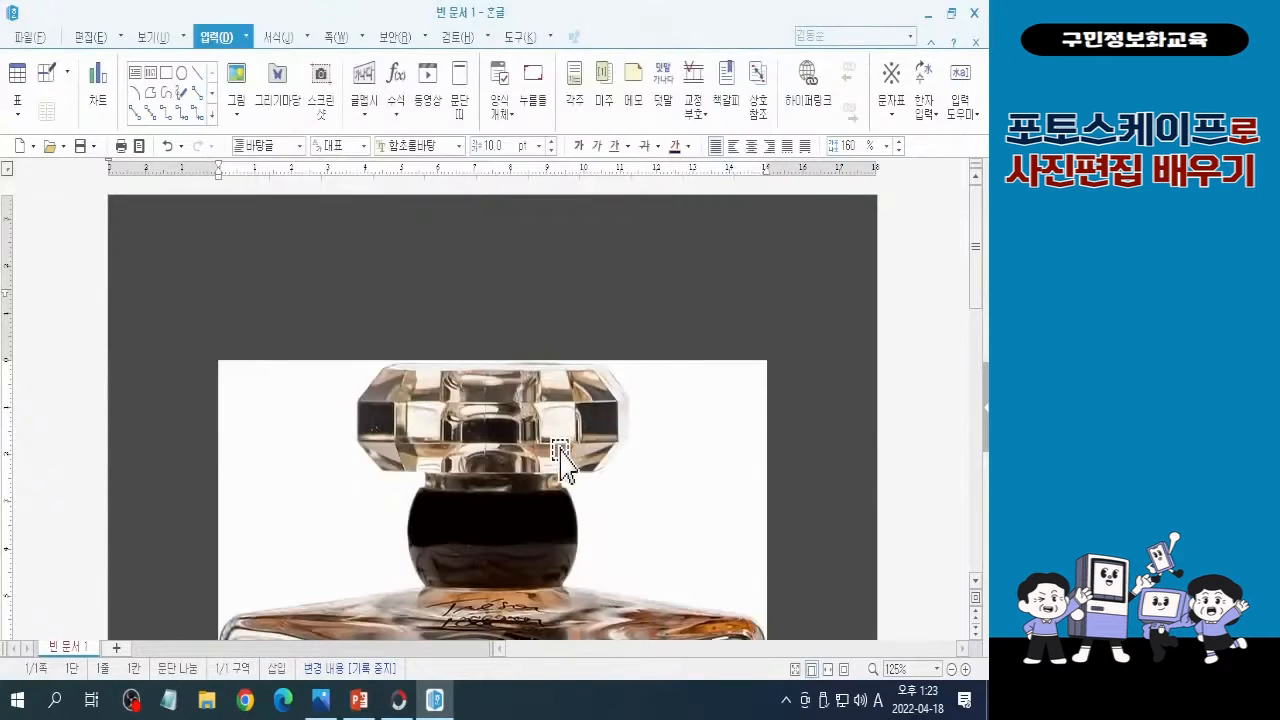
scroll(561, 450, "down", 3)
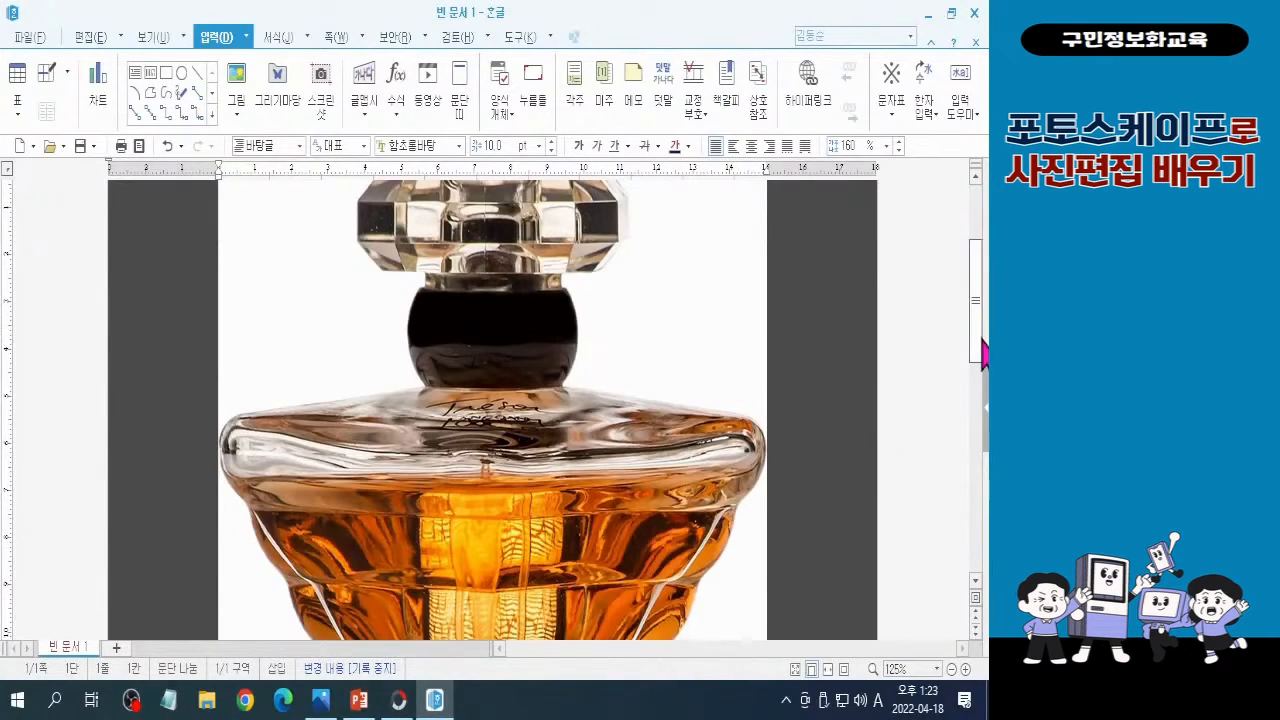
mouse_move(982, 352)
left_mouse_down()
mouse_move(977, 331)
mouse_move(980, 366)
mouse_move(980, 340)
left_mouse_up()
scroll(749, 417, "down", 4, "ctrl")
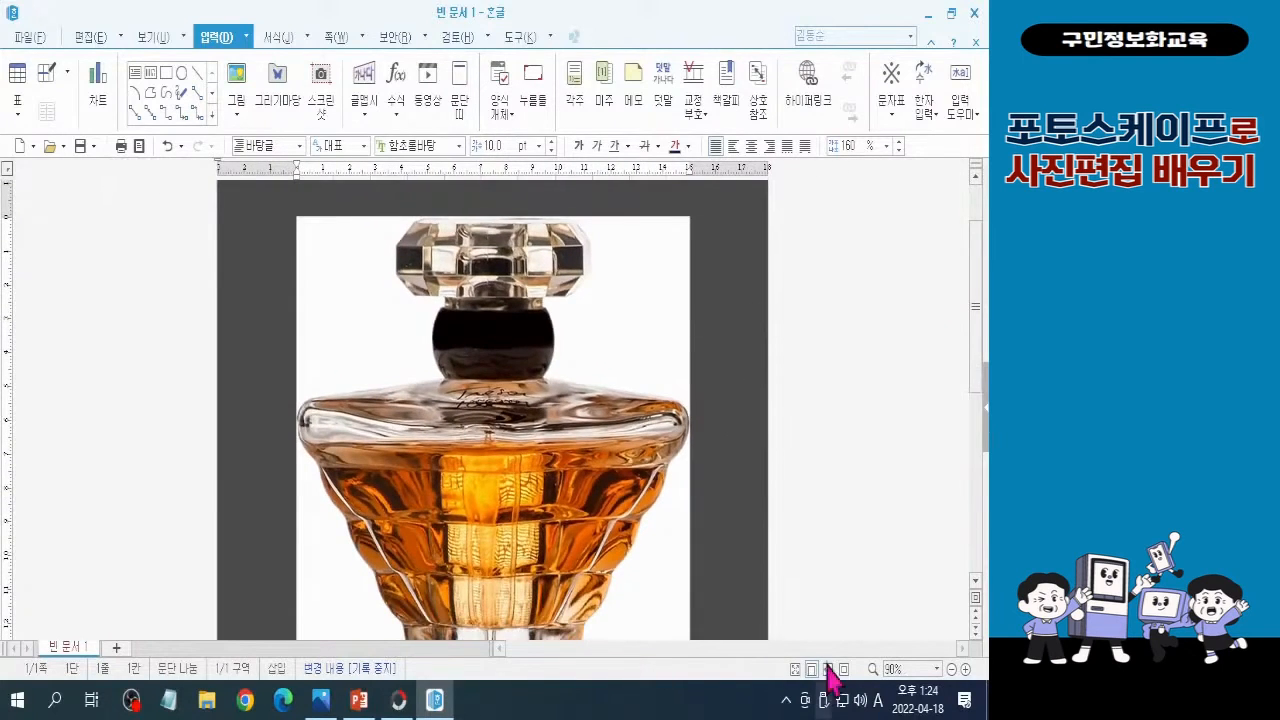
- Add a second page after the JPEG picture and insert 향수 완성.png from the folder 포토스케이프-예제파일 on it
left_click(843, 669)
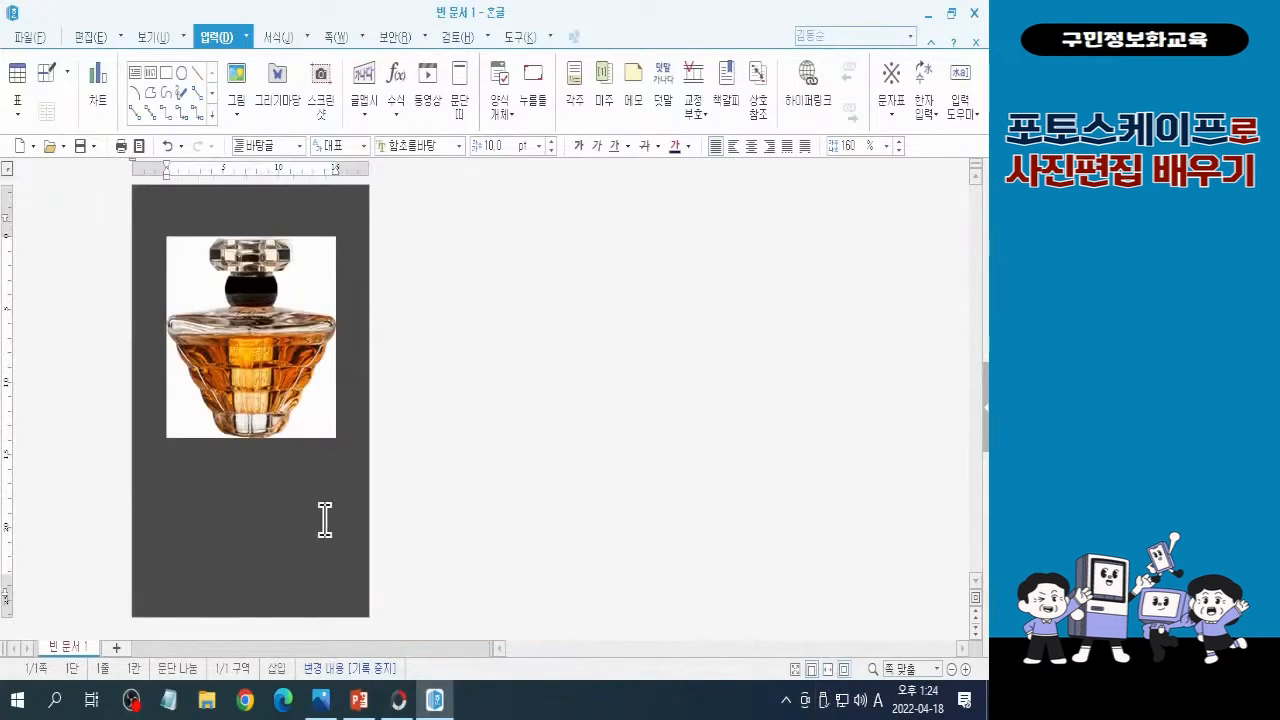
key("ctrl+Return")
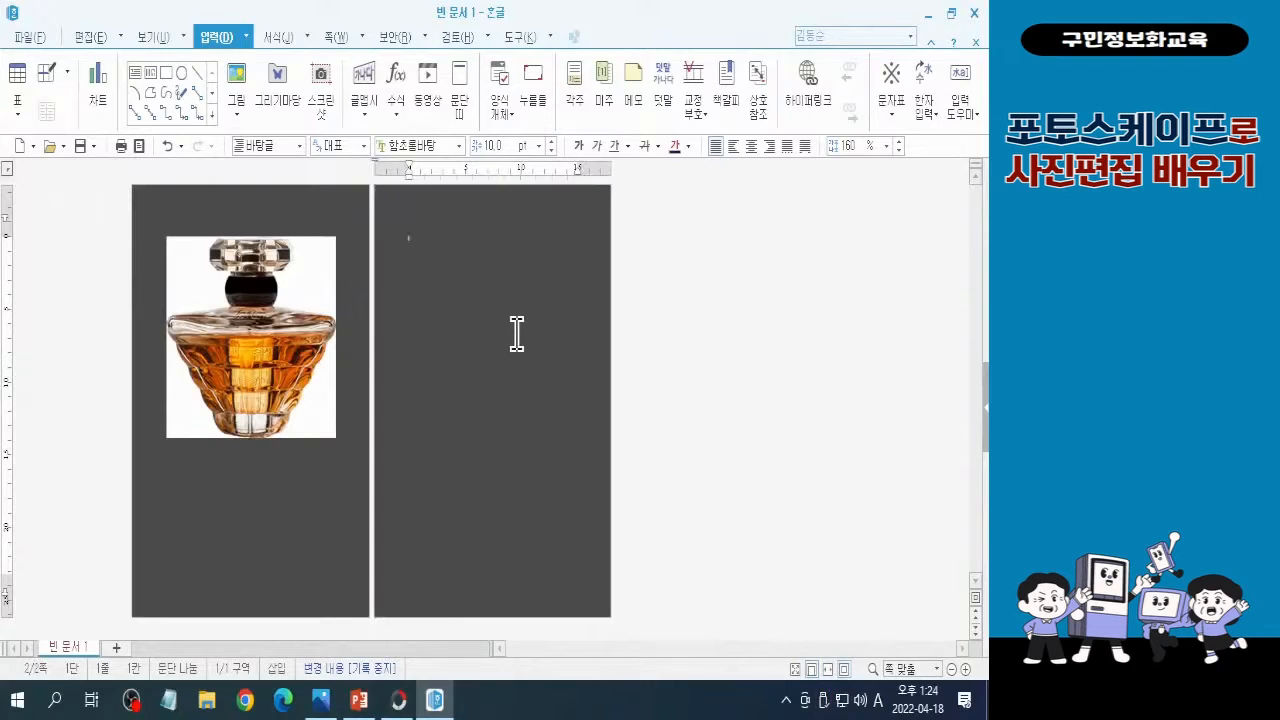
left_click(238, 88)
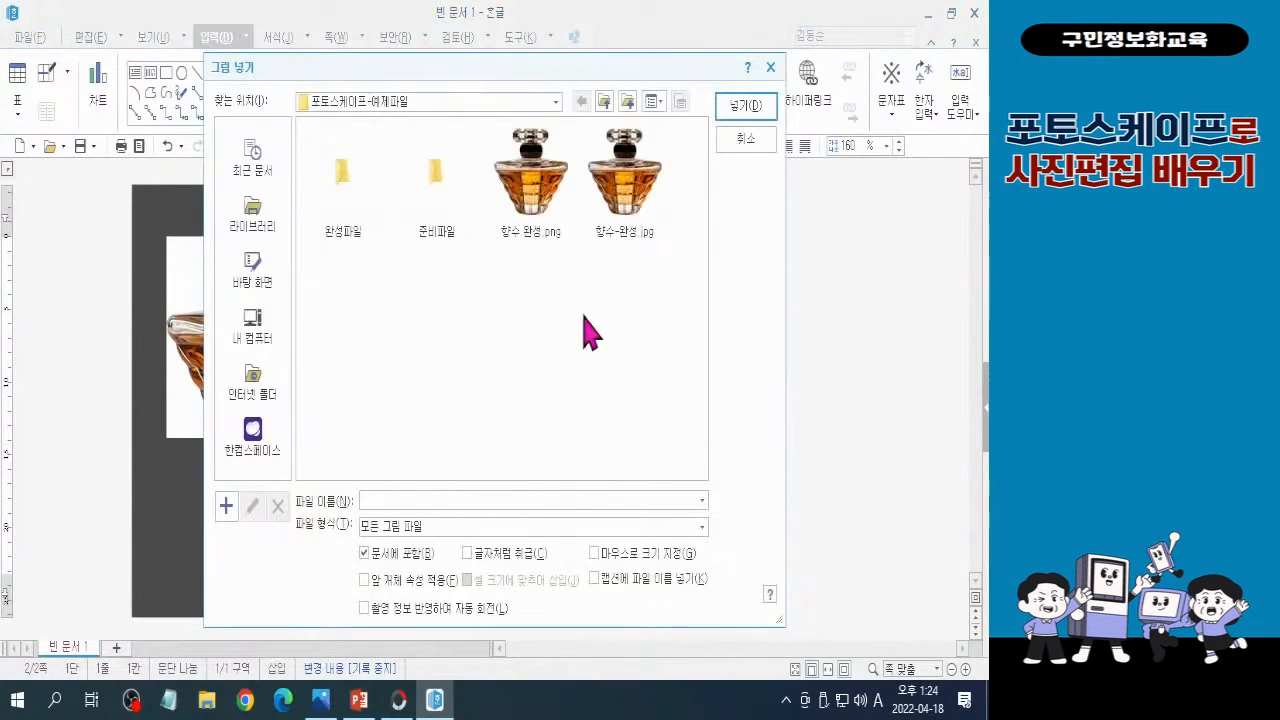
left_click(541, 208)
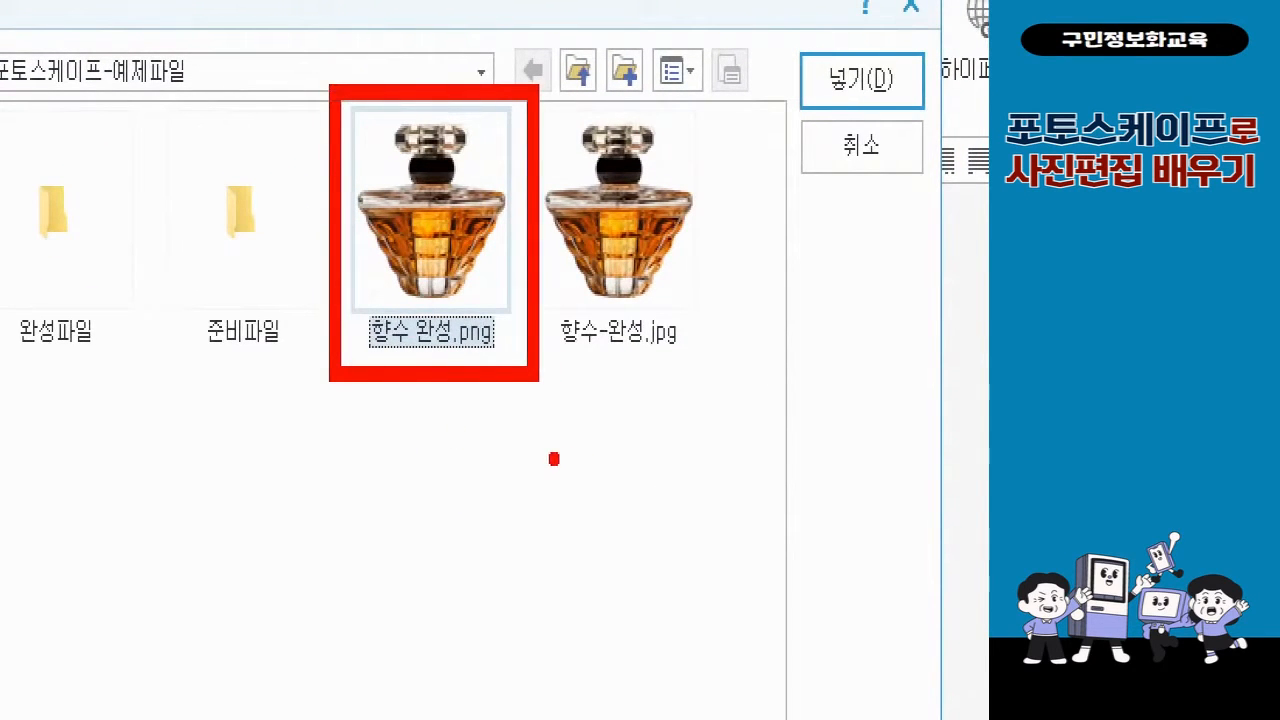
left_click(862, 80)
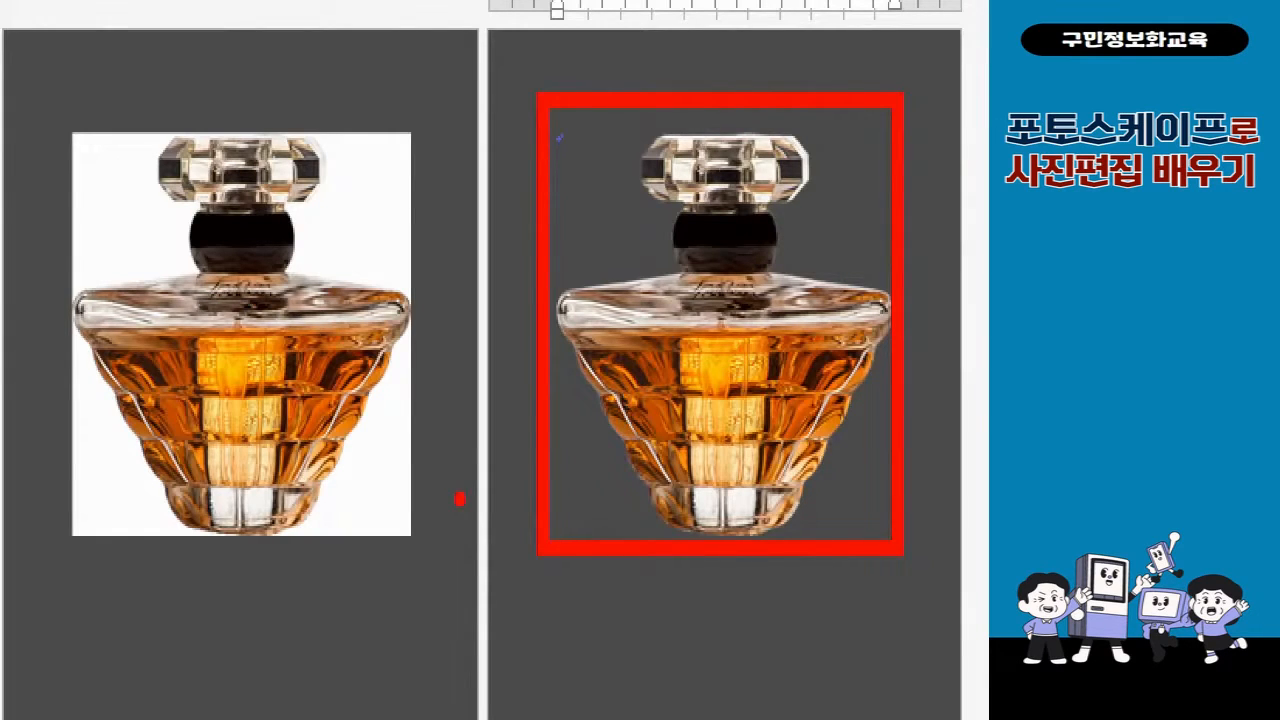
mouse_move(393, 271)
left_mouse_down()
mouse_move(336, 248)
mouse_move(342, 127)
left_mouse_up()
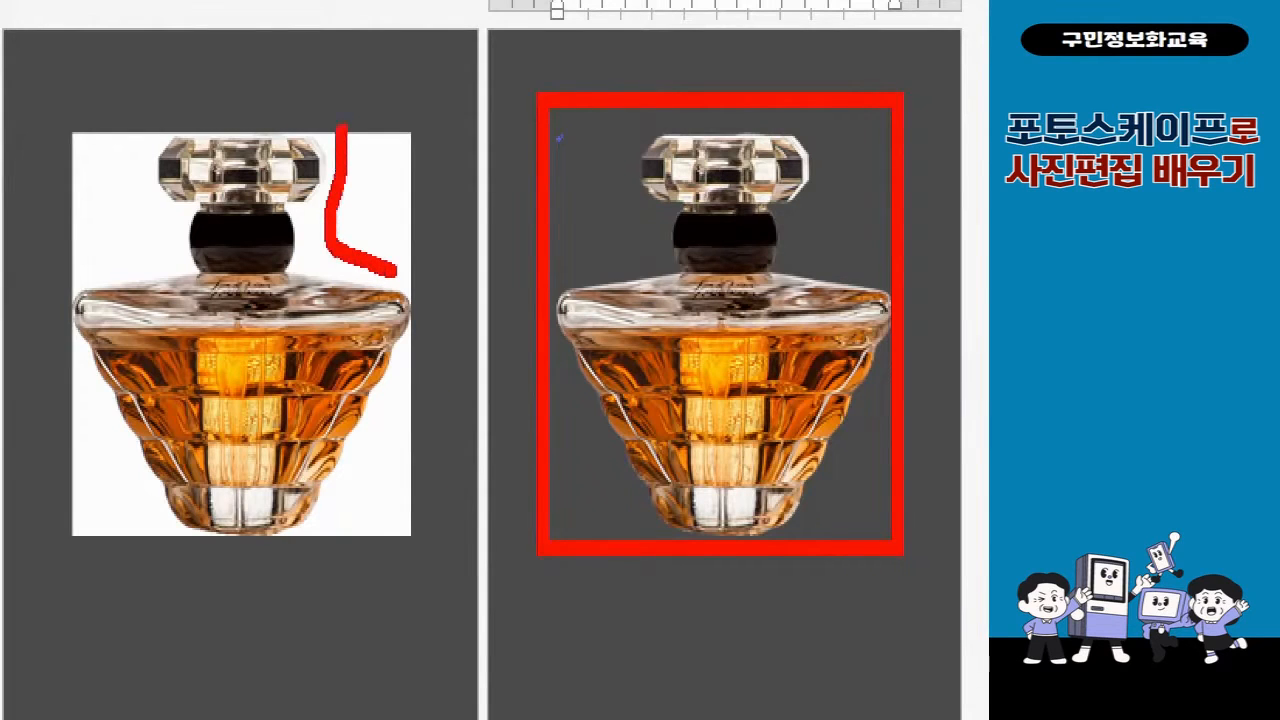
left_click_drag(435, 265, 380, 276)
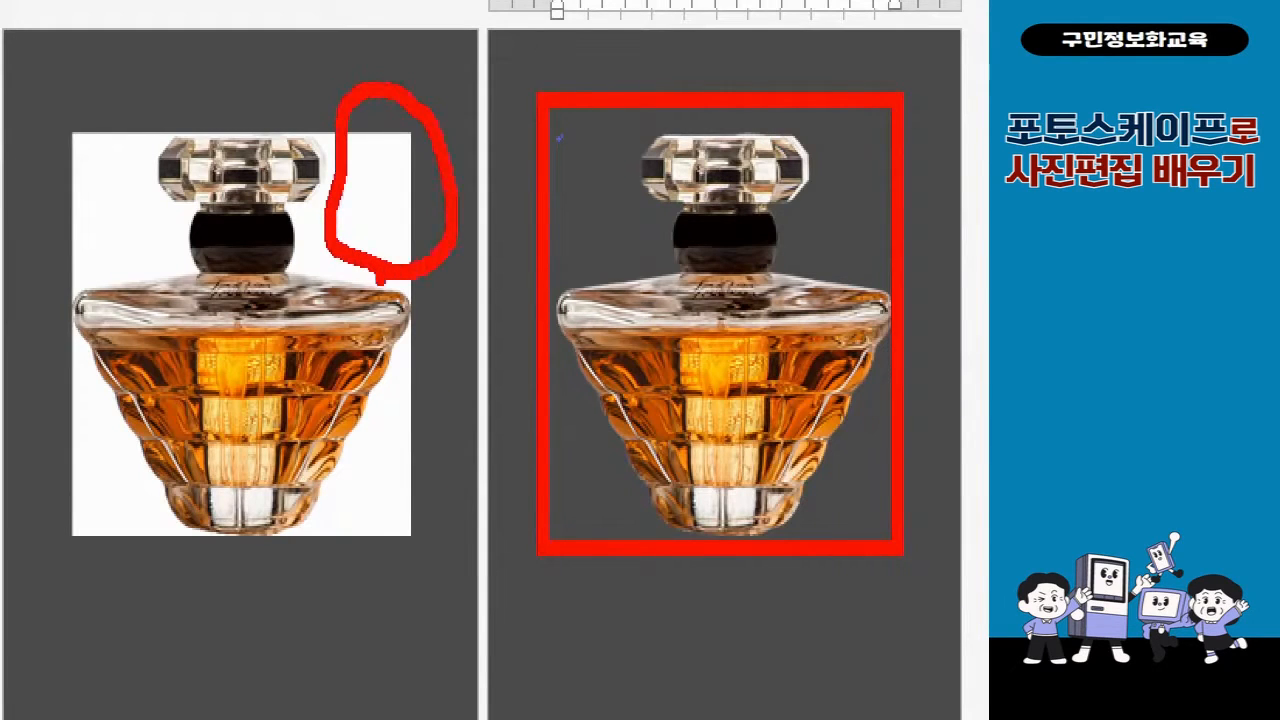
mouse_move(437, 355)
left_mouse_down()
mouse_move(362, 466)
mouse_move(341, 532)
left_mouse_up()
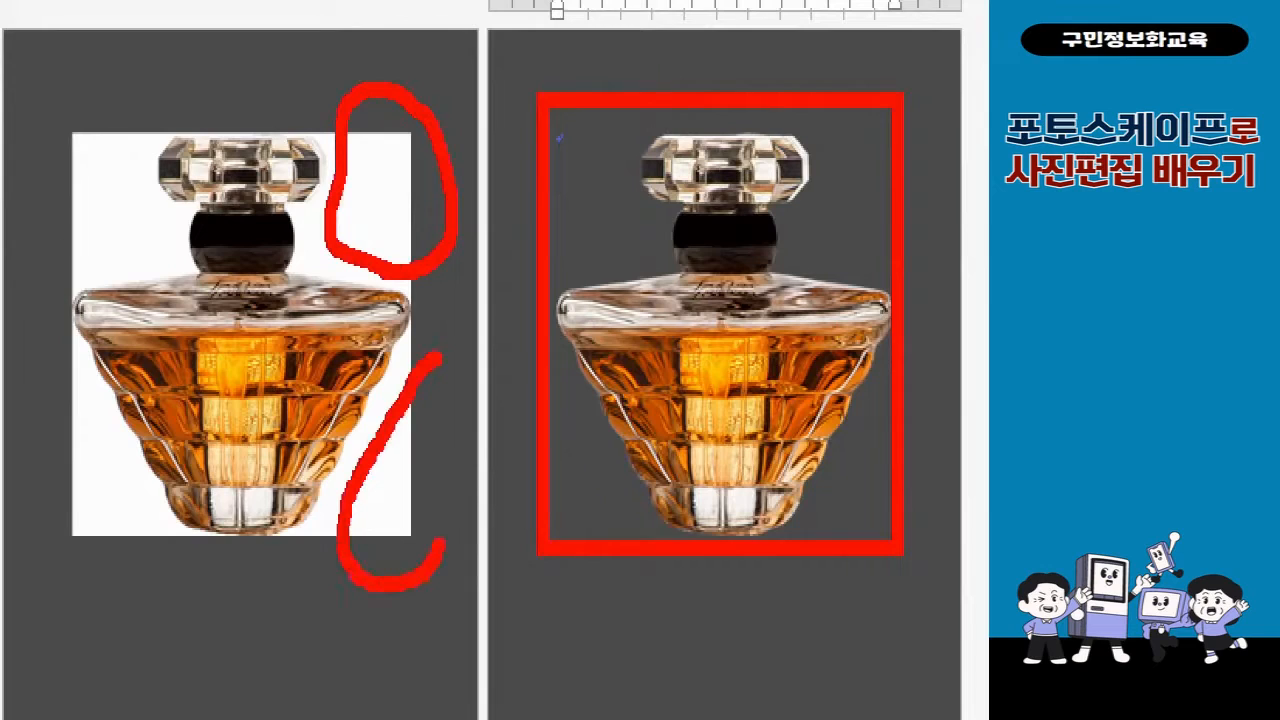
left_click_drag(441, 543, 444, 375)
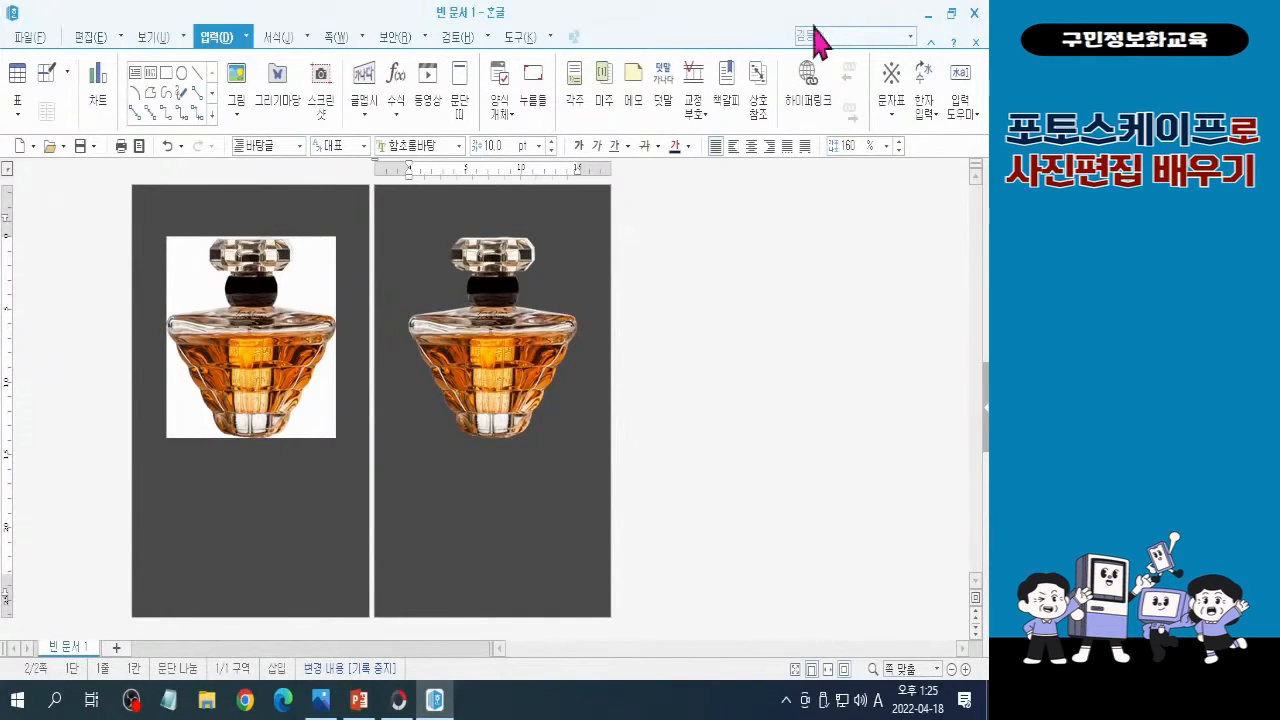
- Close the comparison document without saving it and return to PhotoScape X
left_click(974, 13)
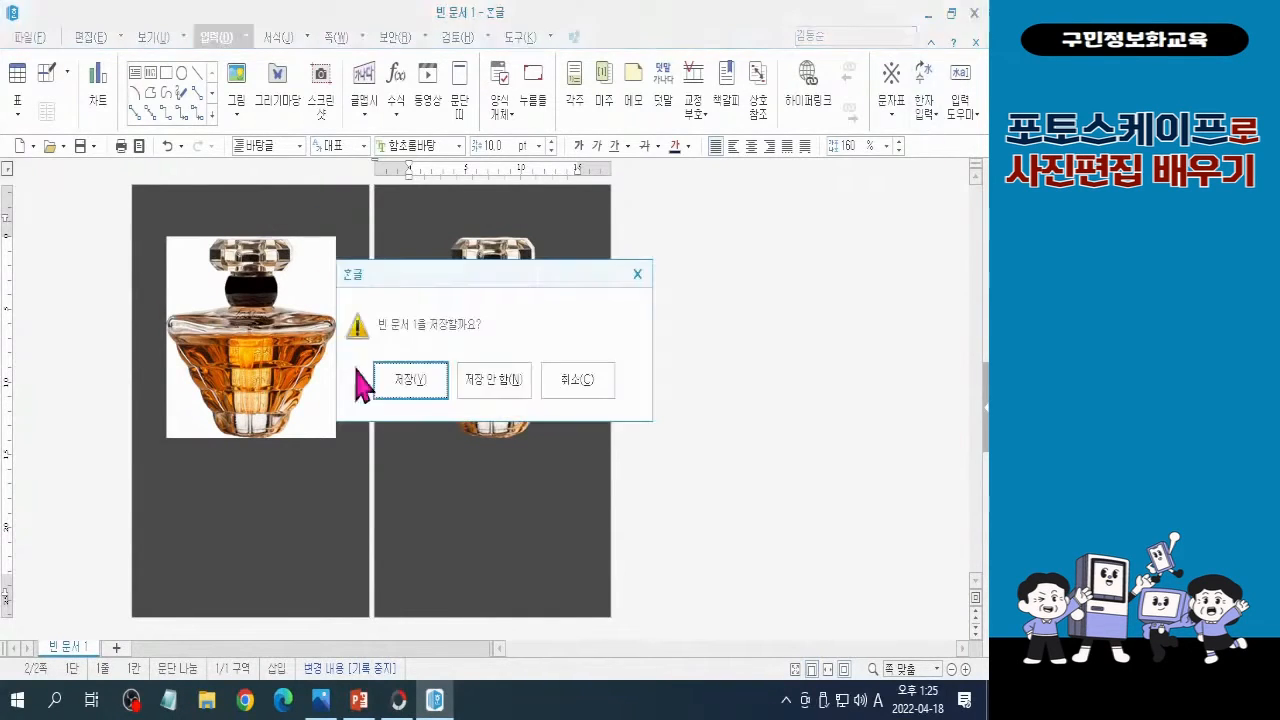
left_click(495, 388)
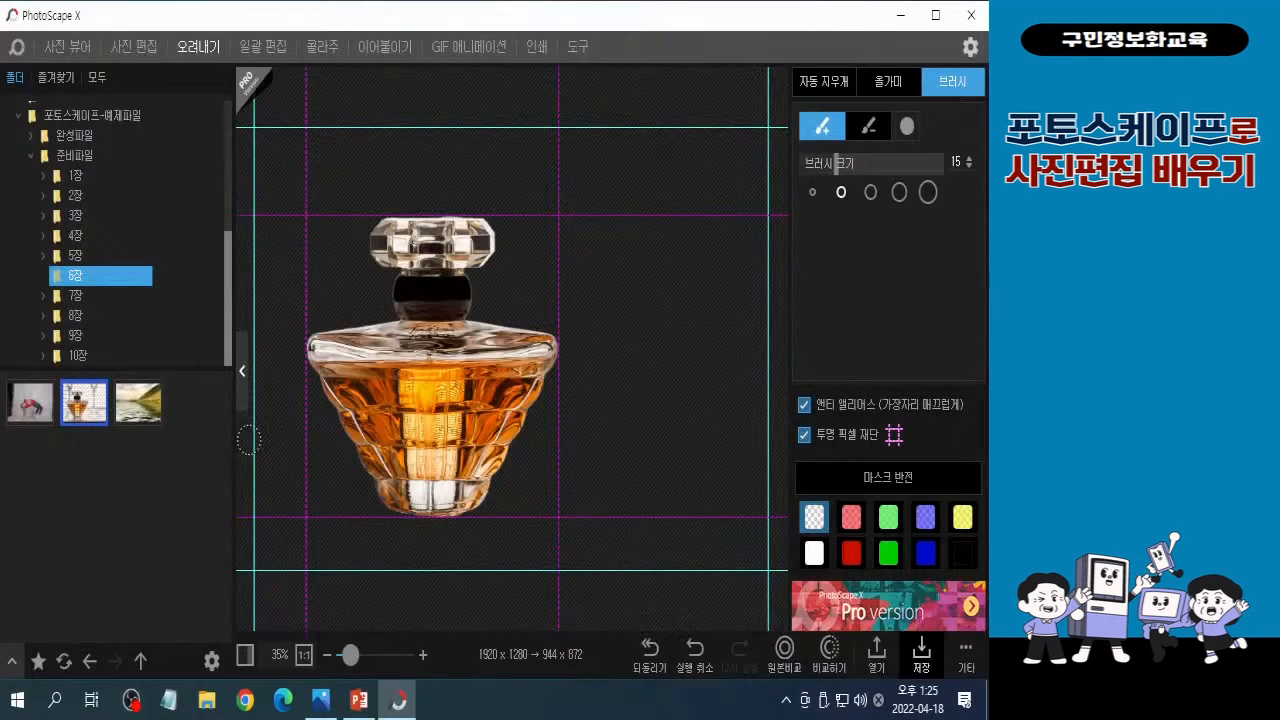
- Close the perfume bottle picture in the cutout workspace (오려내기)
left_click(972, 680)
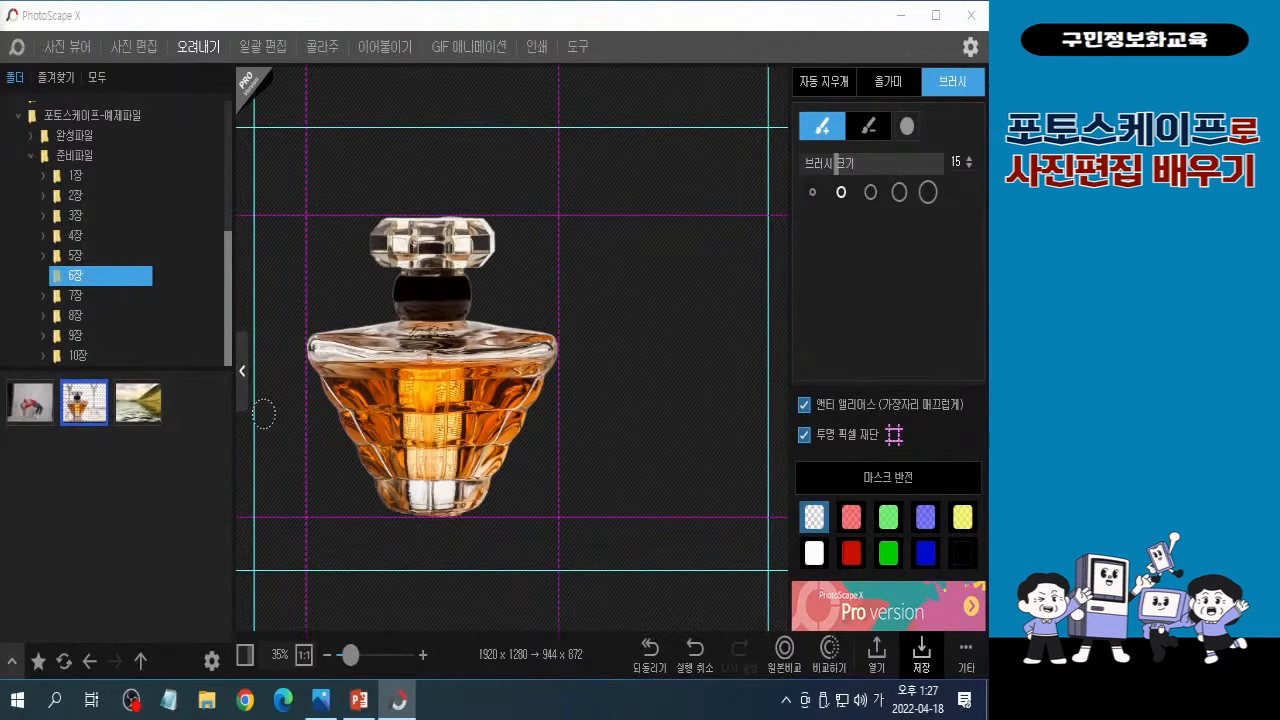
left_click(133, 52)
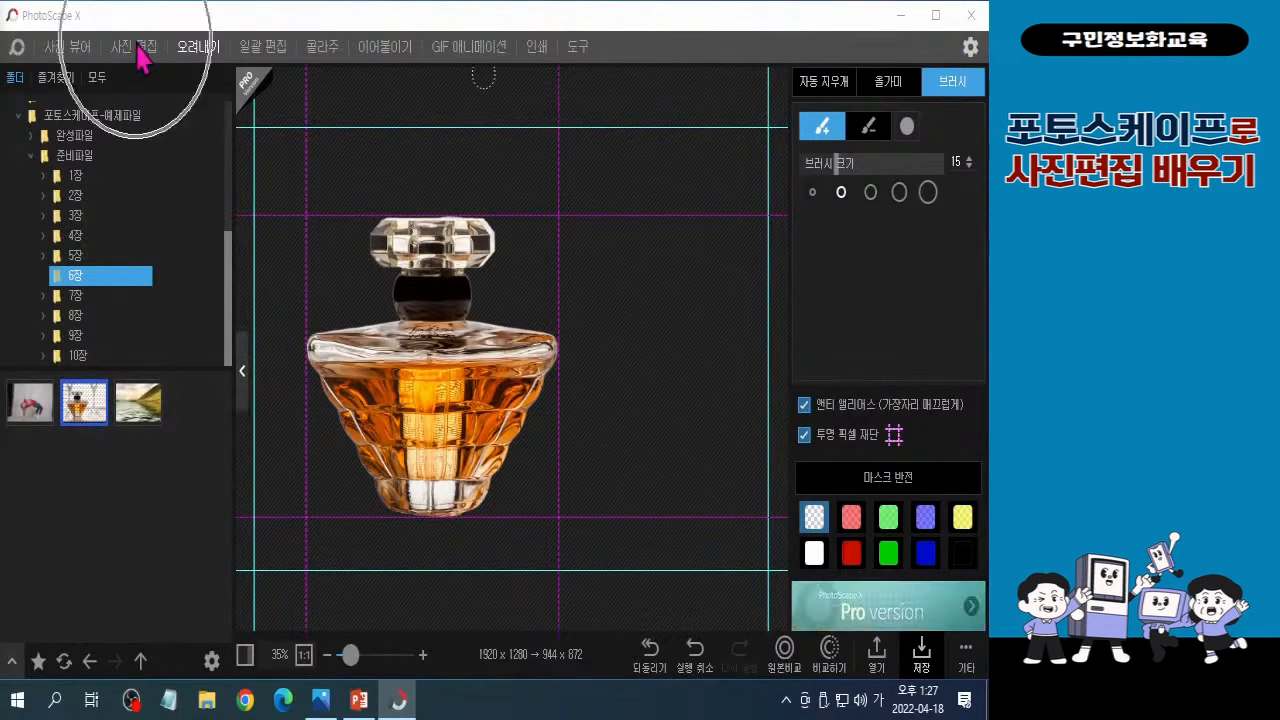
left_click(966, 652)
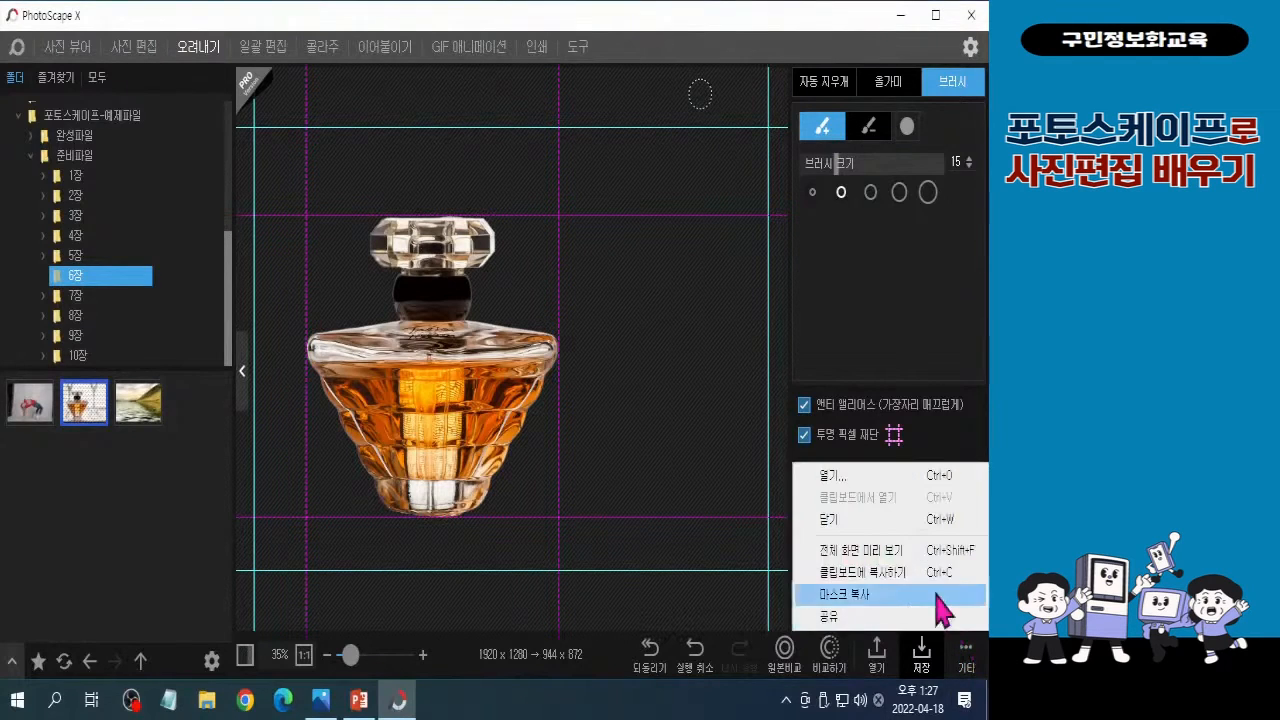
left_click(905, 520)
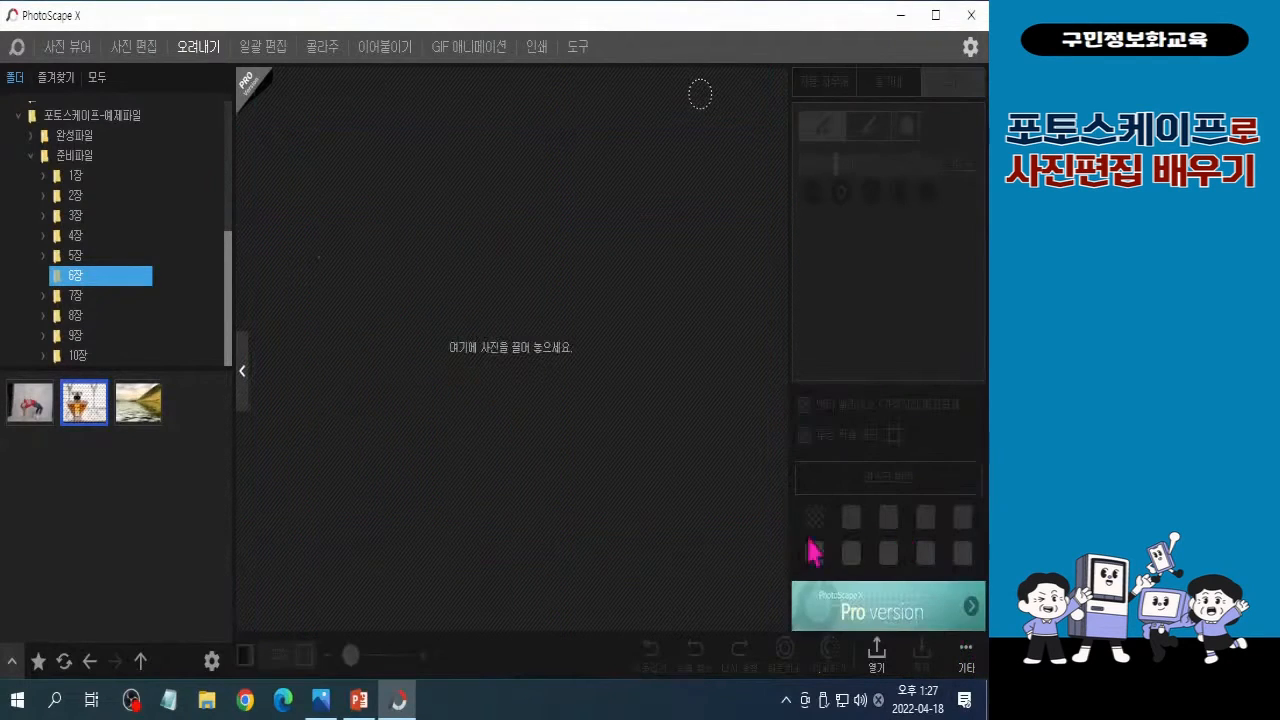
- Close the original photo 향수.jpg in the photo editor (사진 편집)
left_click(129, 56)
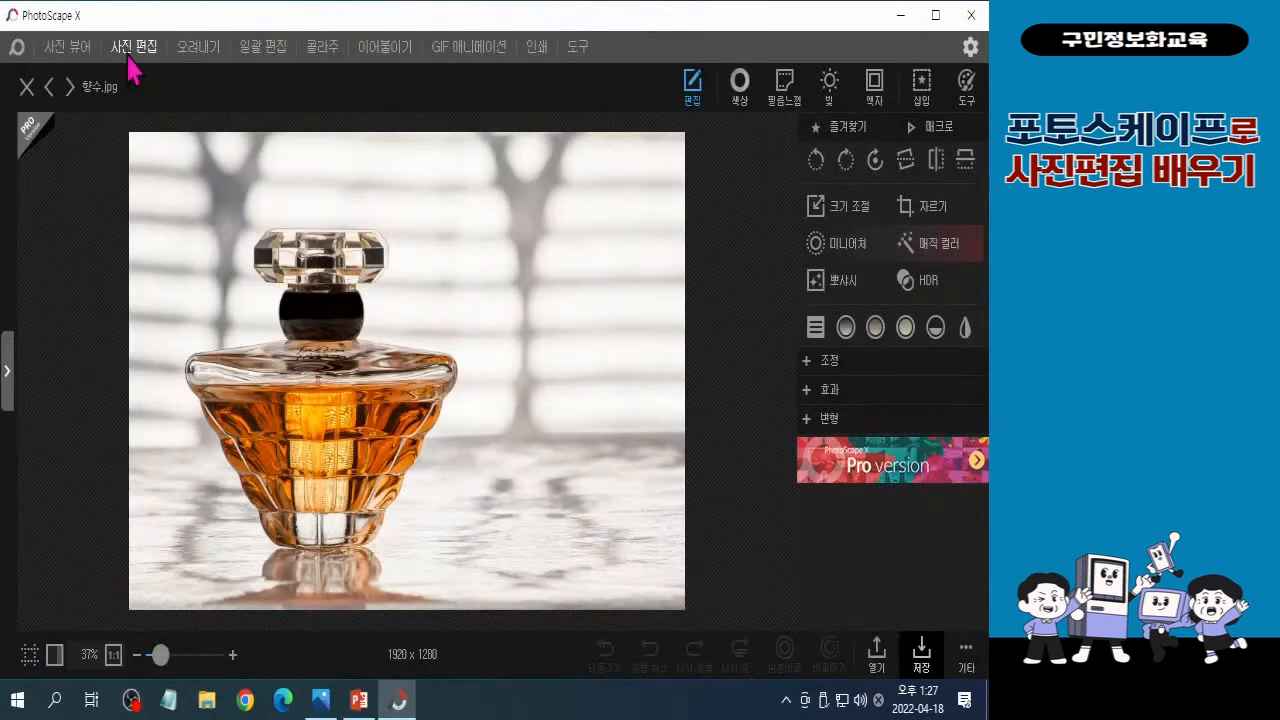
left_click(27, 88)
left_click(27, 88)
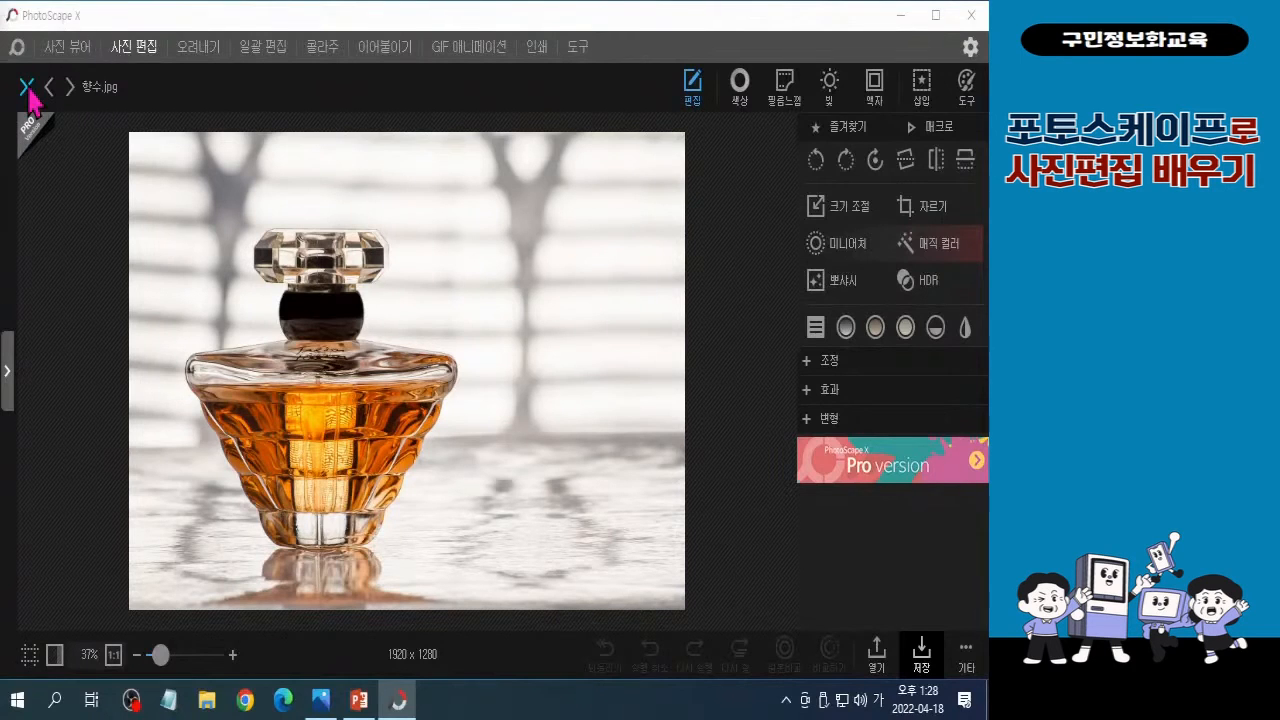
left_click(27, 88)
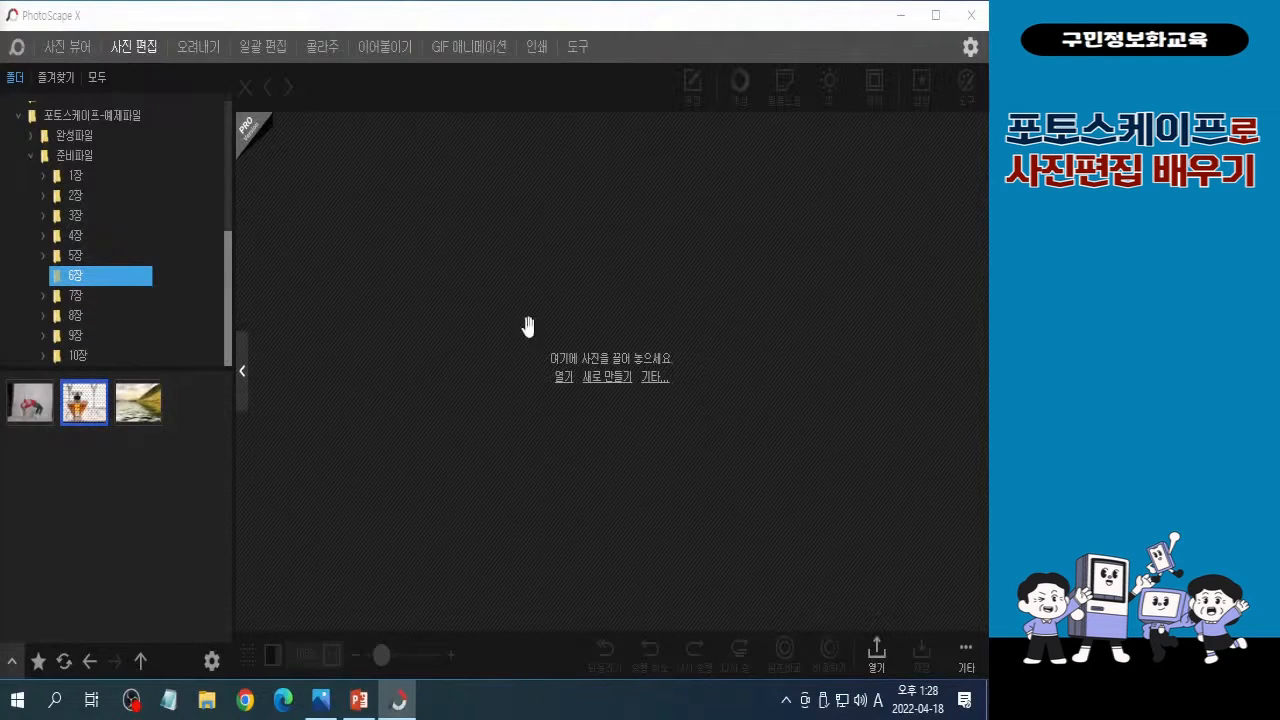
- Start a new blank image (새로 만들기) in the empty photo editor
left_click(615, 383)
left_click(616, 384)
left_click(616, 384)
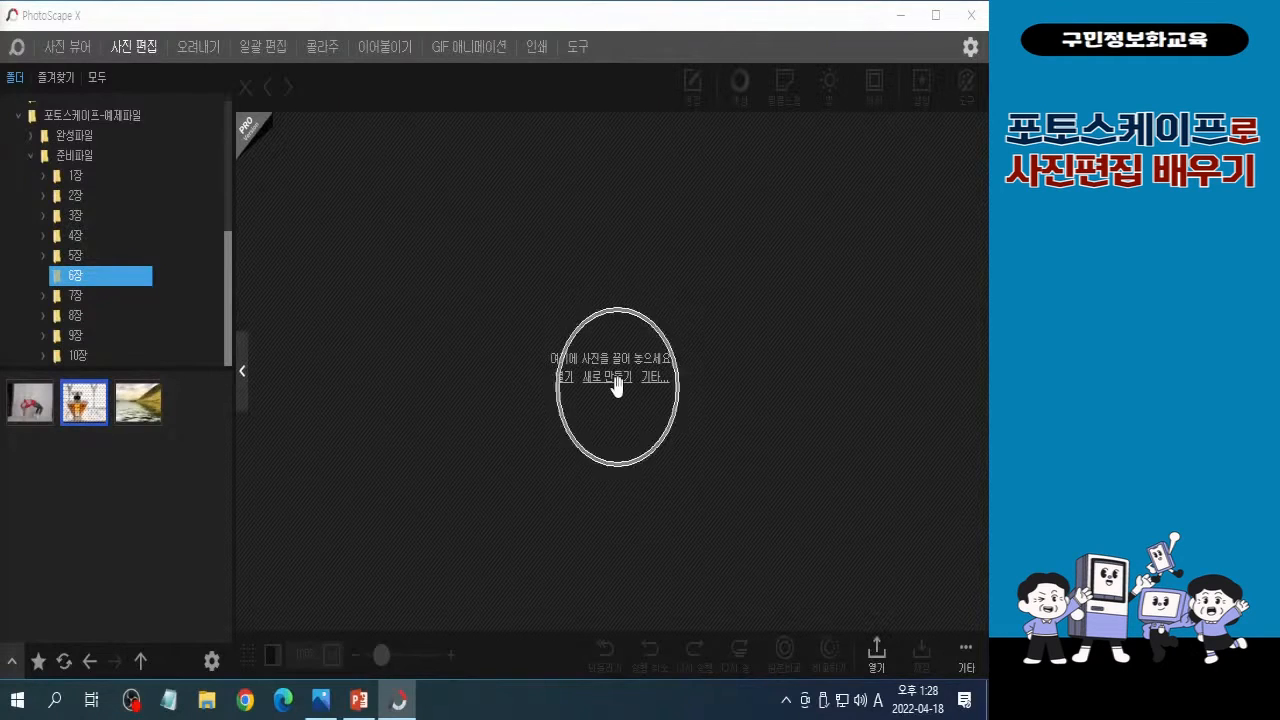
left_click(616, 384)
left_click(616, 384)
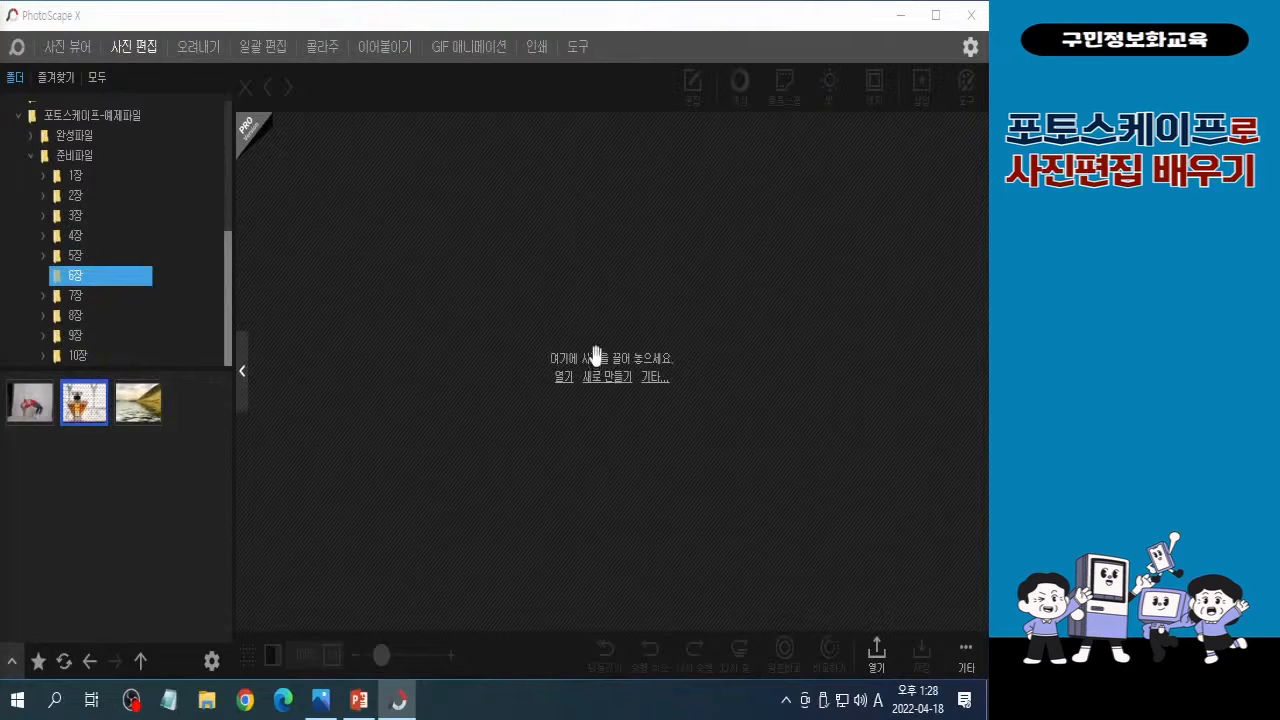
left_click(610, 398)
left_click(610, 398)
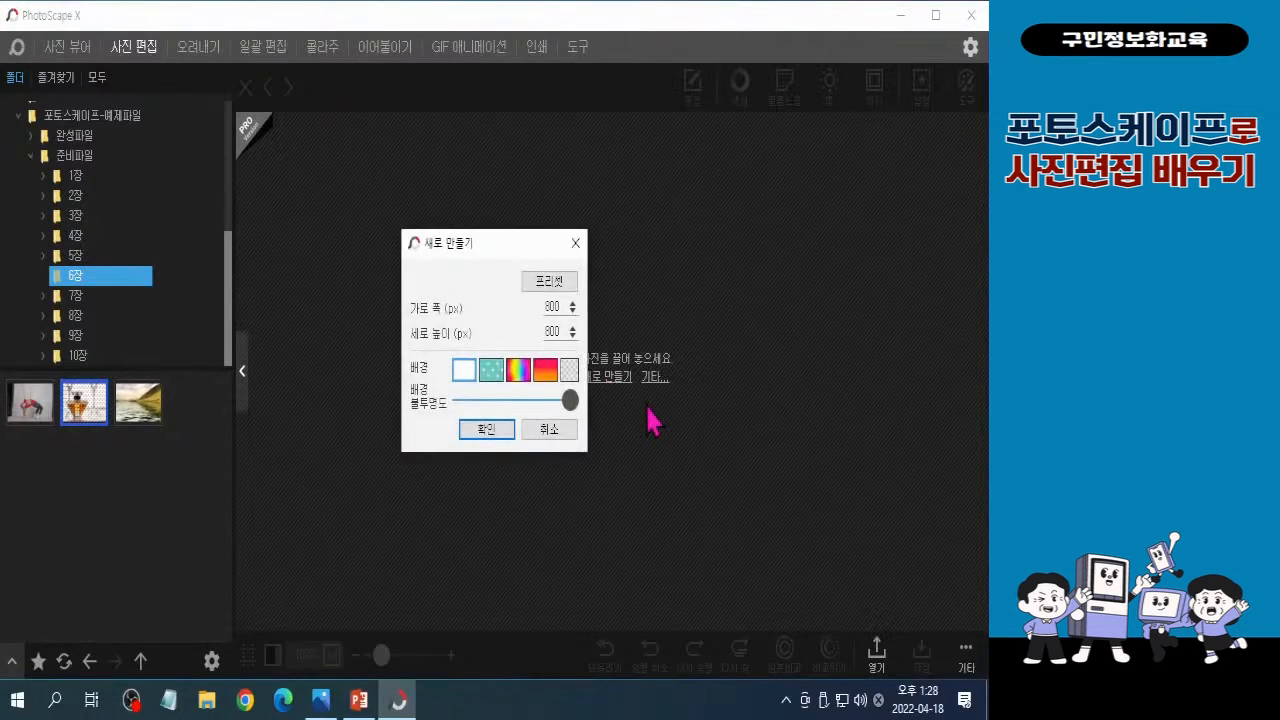
left_click_drag(501, 243, 571, 221)
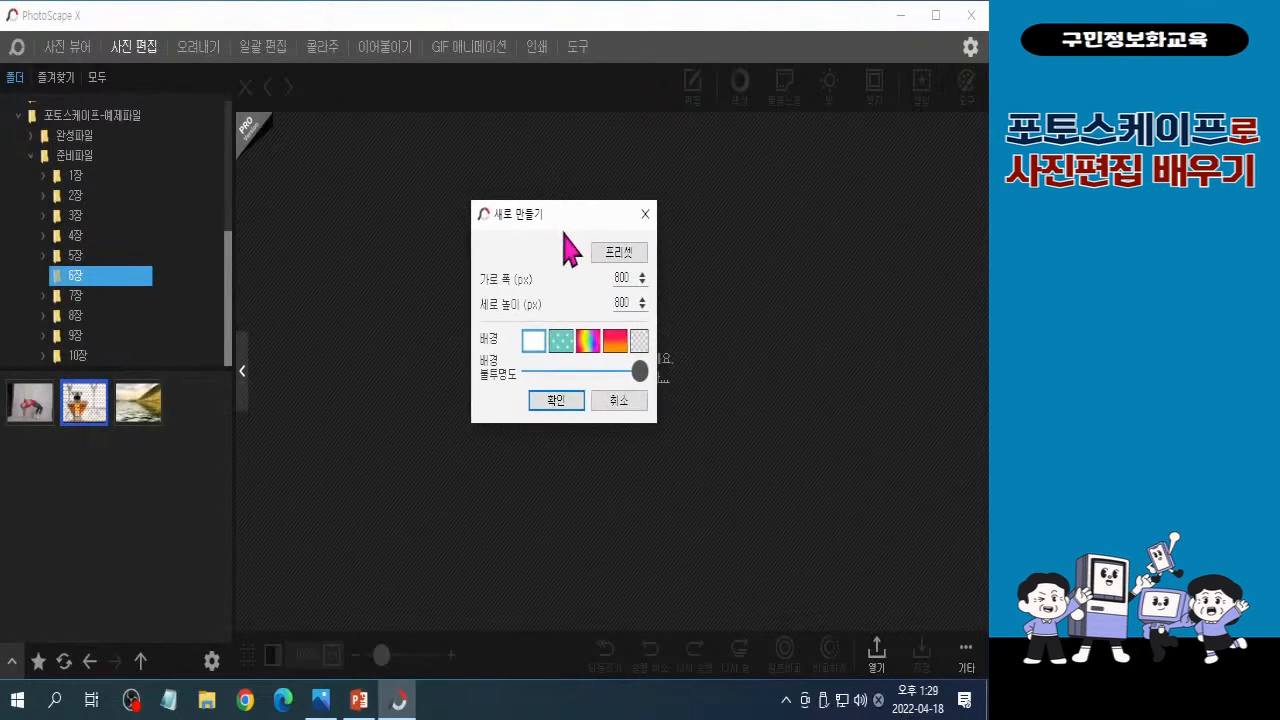
- Examine the preset sizes for the new image, especially the FHD, QHD and 4K UHD entries
left_click(624, 257)
left_click(624, 257)
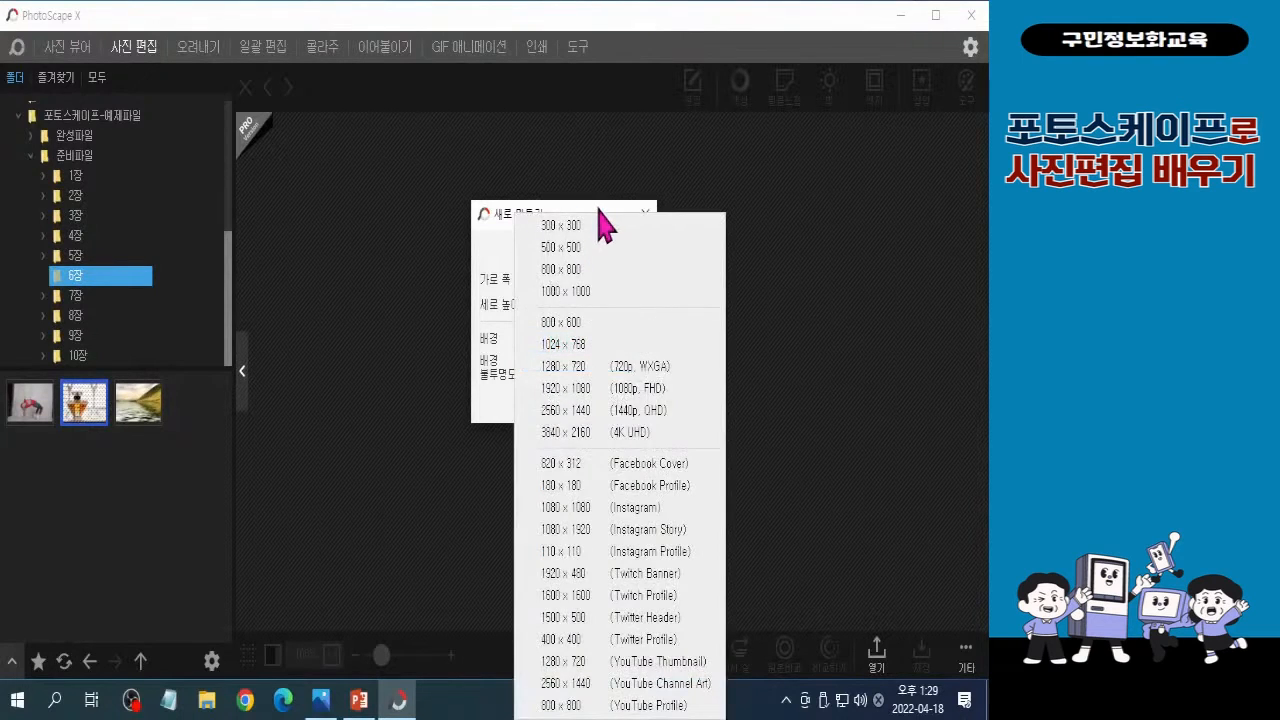
key("Escape")
left_click(623, 265)
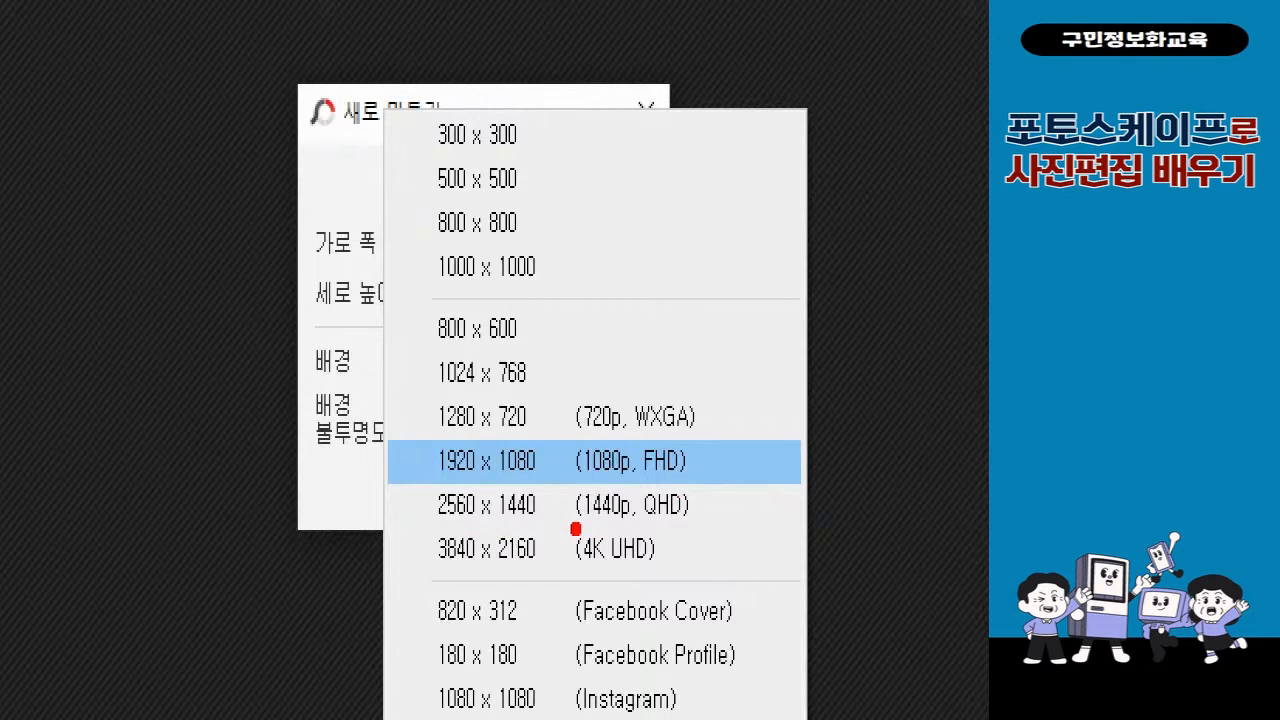
left_click_drag(708, 527, 576, 526)
left_click_drag(406, 521, 552, 519)
left_click_drag(420, 571, 660, 571)
left_click_drag(644, 483, 686, 481)
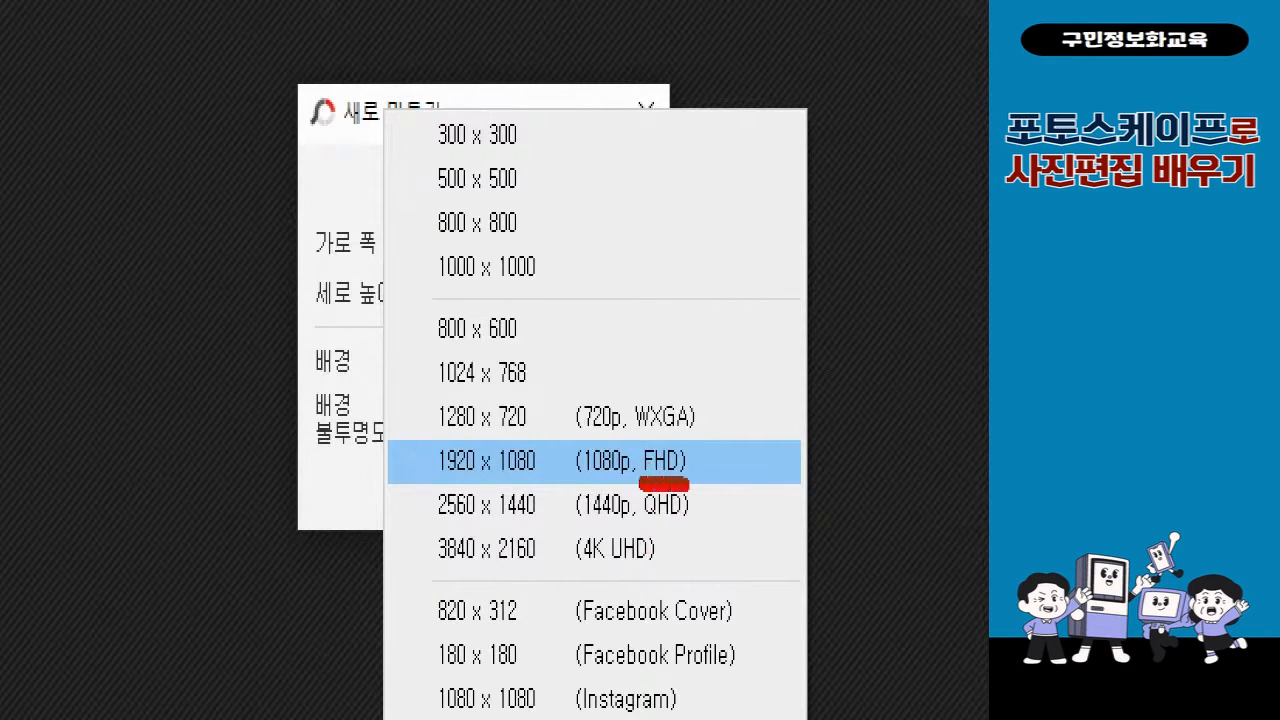
left_click_drag(646, 523, 688, 524)
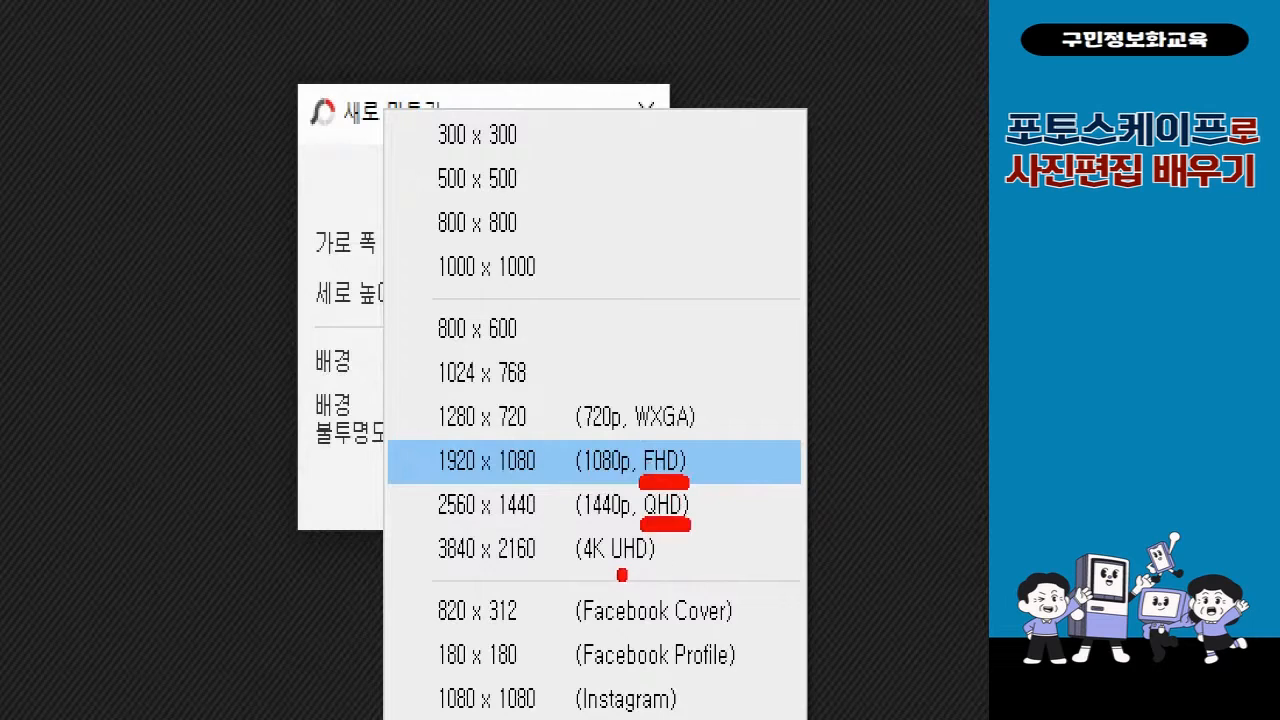
left_click_drag(614, 574, 673, 573)
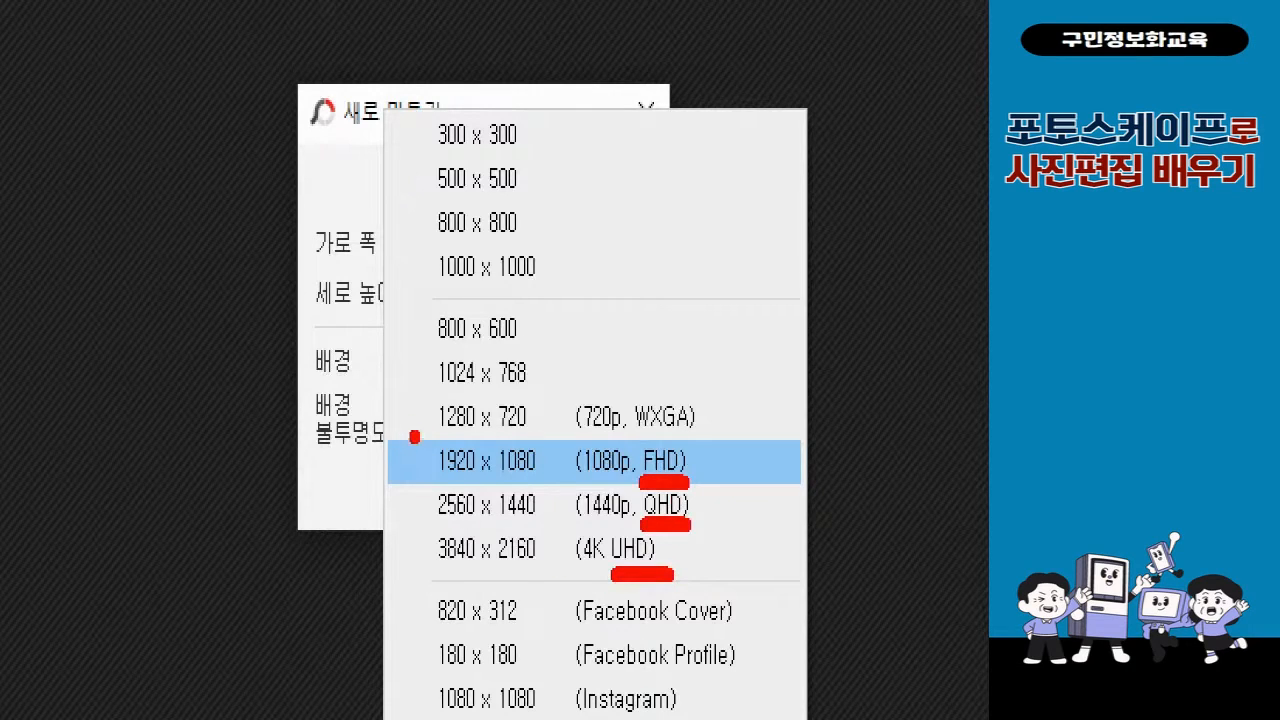
mouse_move(418, 456)
left_mouse_down()
mouse_move(389, 481)
mouse_move(380, 535)
mouse_move(434, 559)
left_mouse_up()
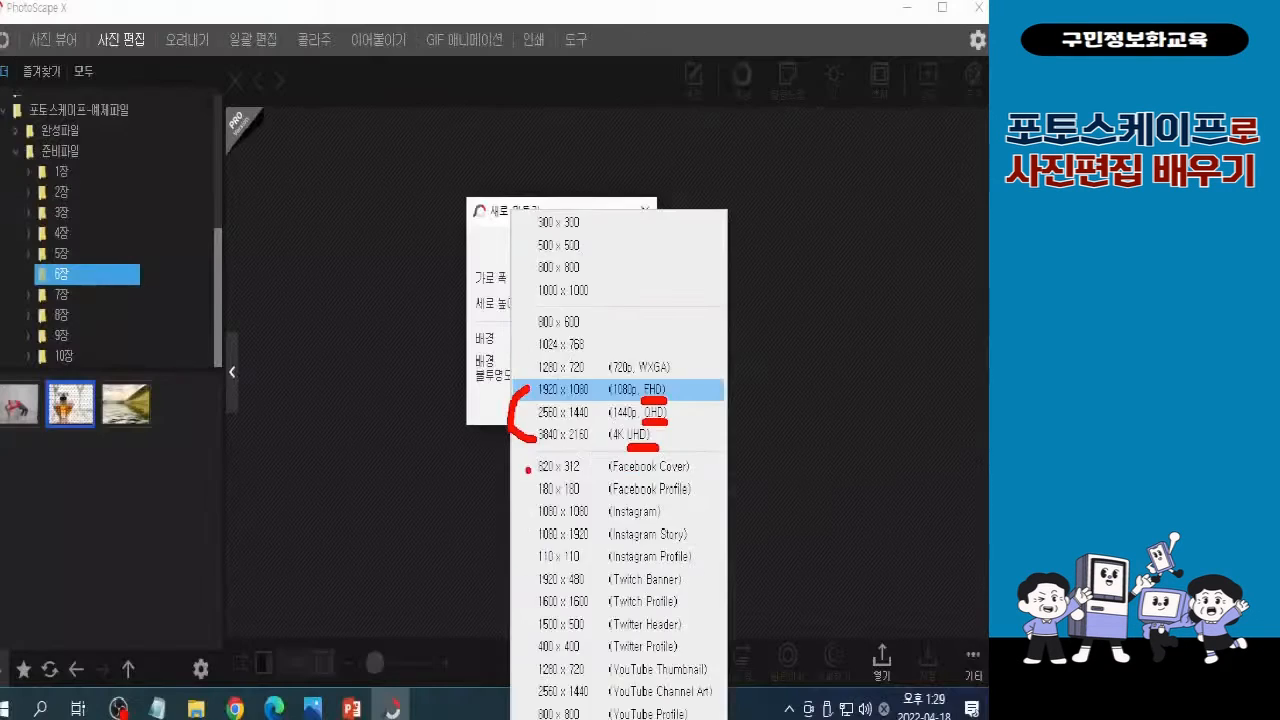
- Create the new image with the 1920 x 1080 (1080p, FHD) preset and a white background
left_click(832, 360)
left_click(621, 253)
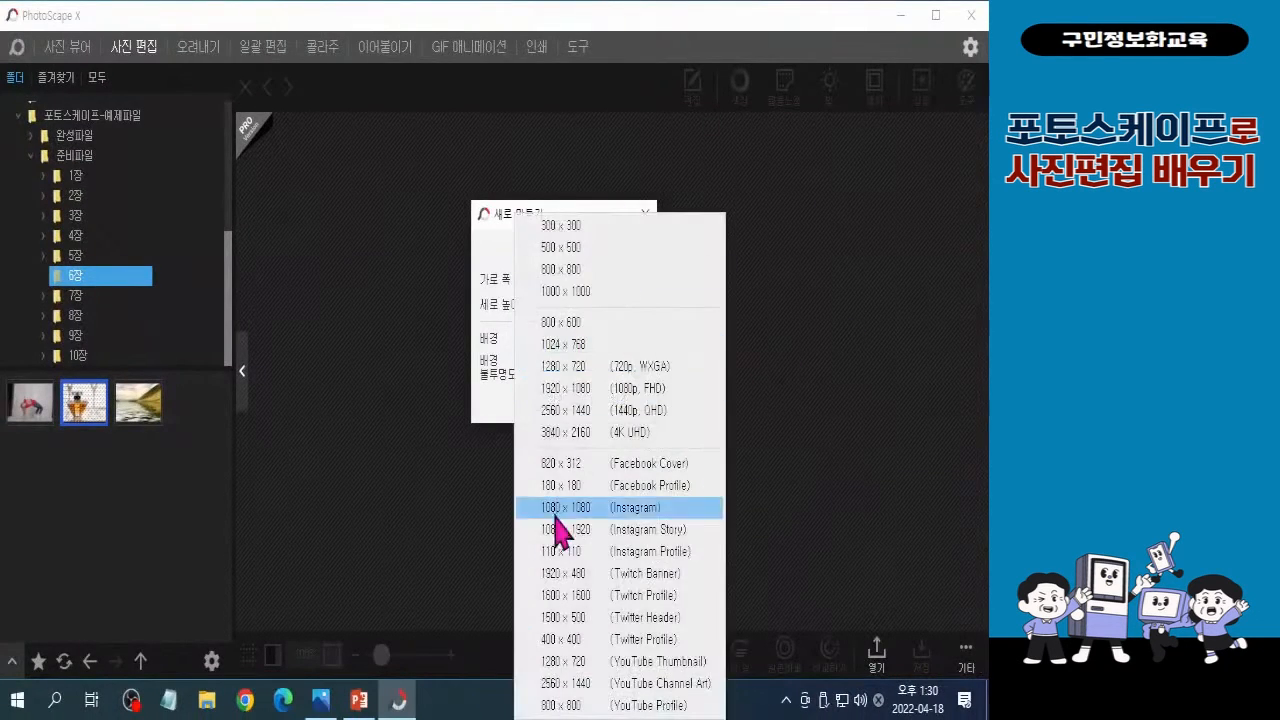
left_click(593, 392)
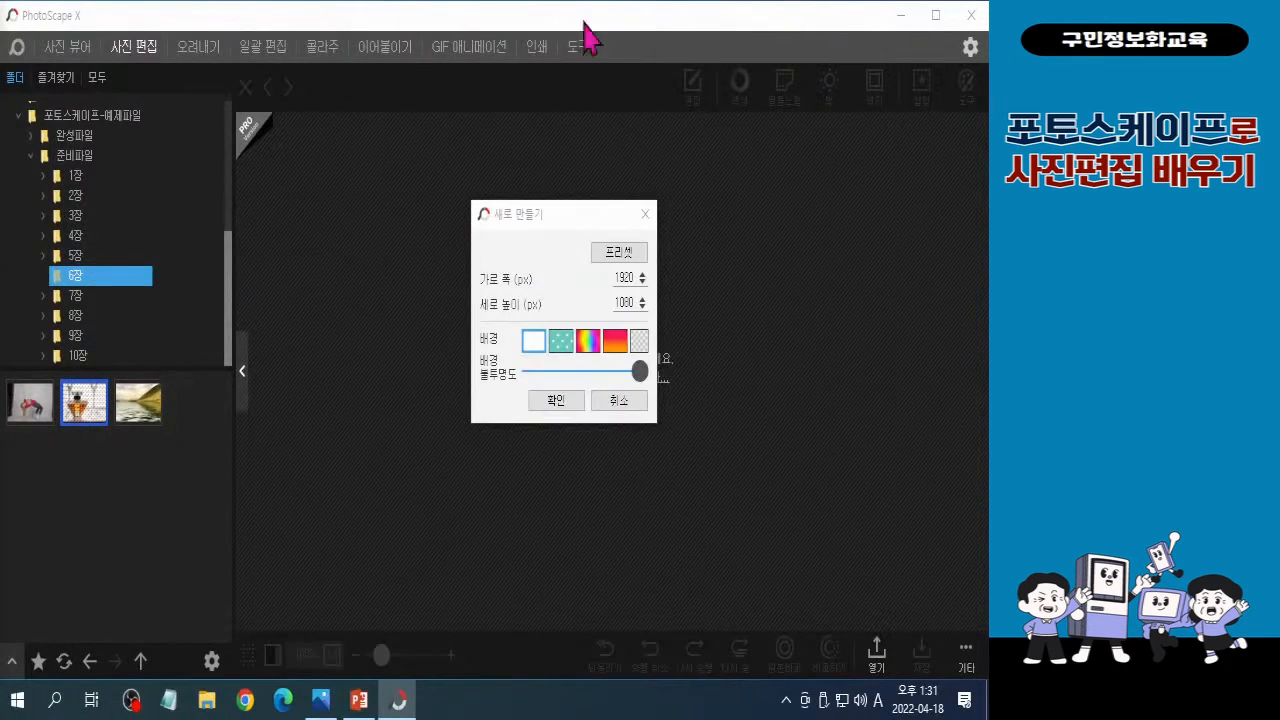
left_click(556, 401)
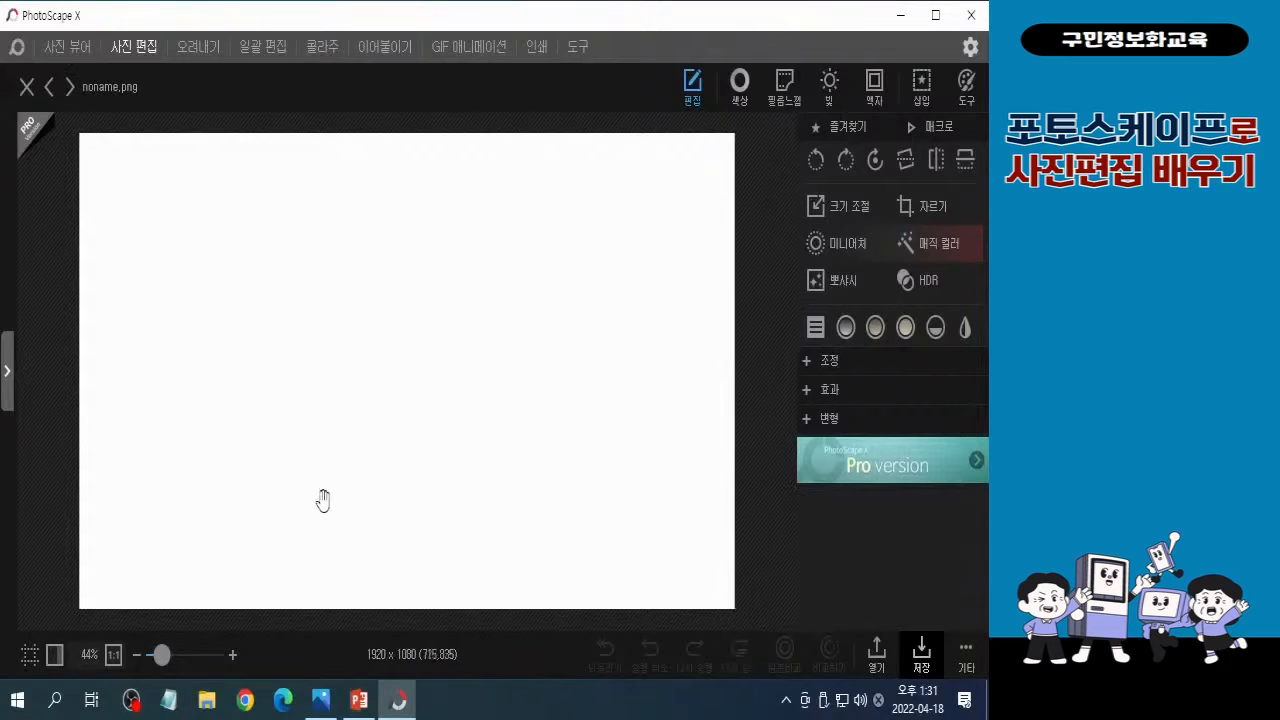
mouse_move(75, 126)
left_mouse_down()
mouse_move(79, 136)
mouse_move(152, 62)
mouse_move(350, 50)
mouse_move(490, 52)
mouse_move(730, 130)
left_mouse_up()
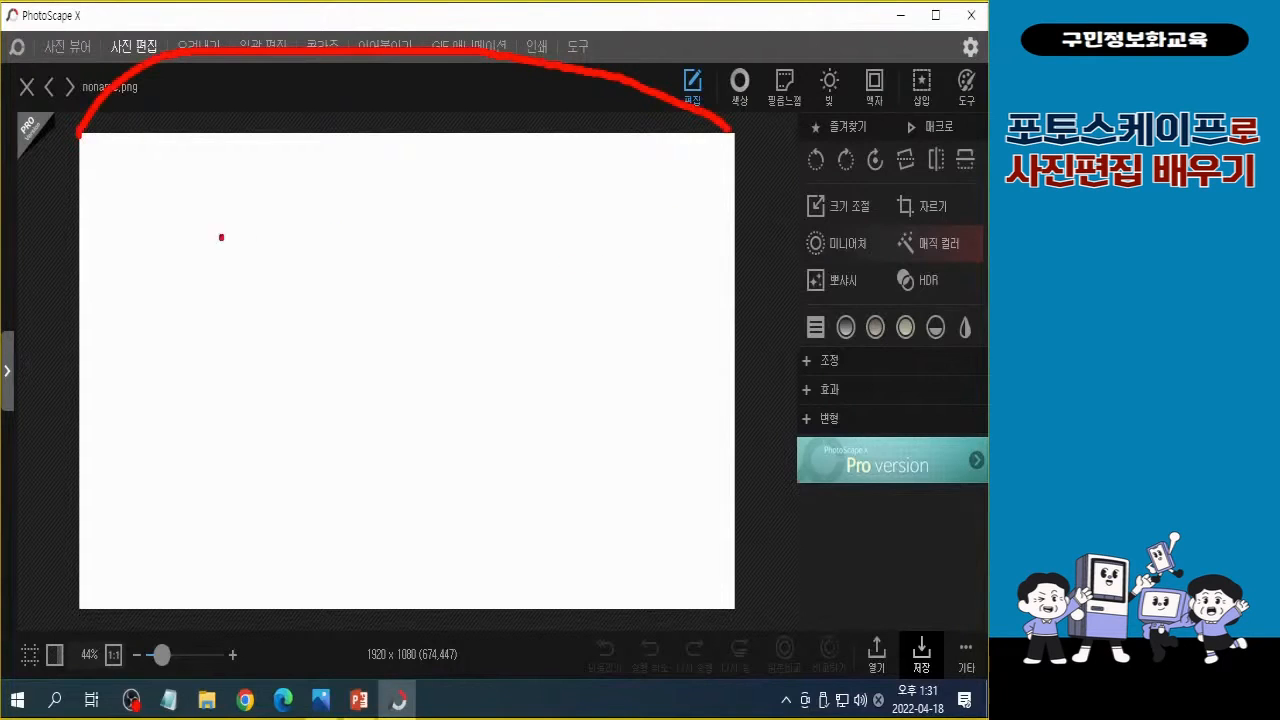
mouse_move(78, 132)
left_mouse_down()
mouse_move(35, 183)
mouse_move(15, 300)
mouse_move(18, 374)
mouse_move(78, 606)
left_mouse_up()
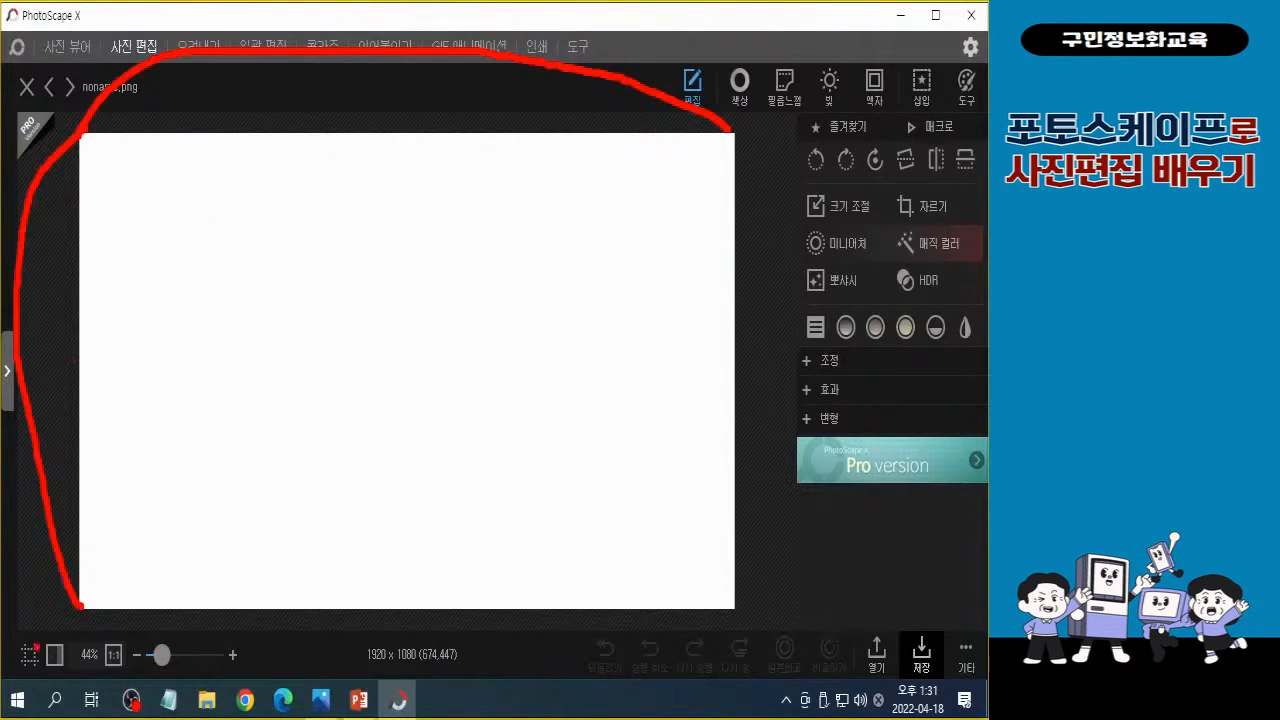
key("Escape")
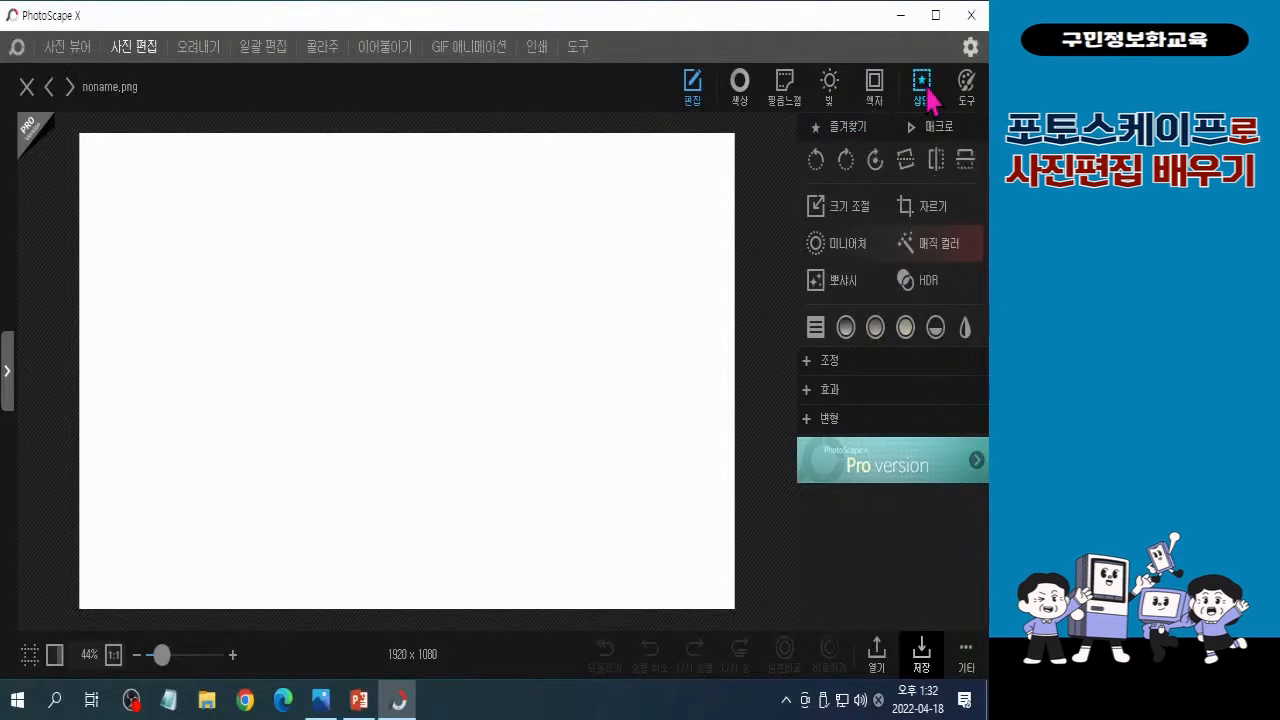
- Insert the image 향수 완성.png from the desktop folder 포토스케이프-예제파일 onto the white canvas
left_click(928, 98)
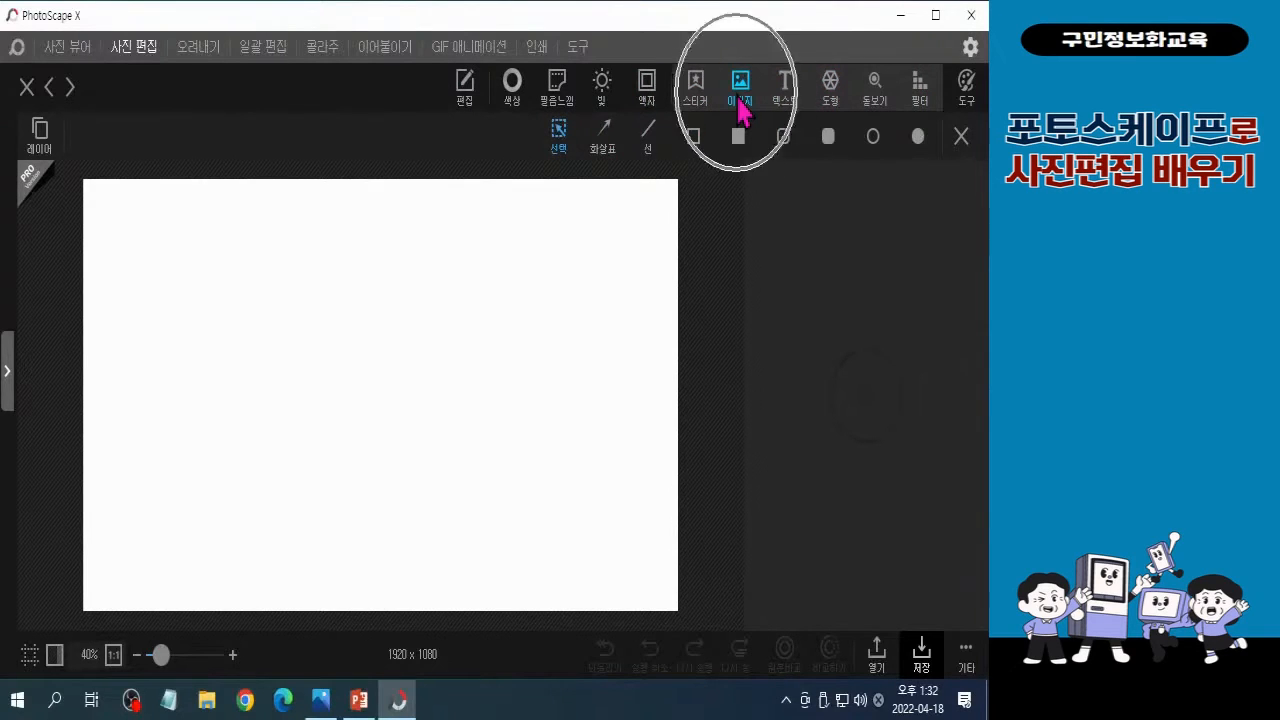
left_click(740, 100)
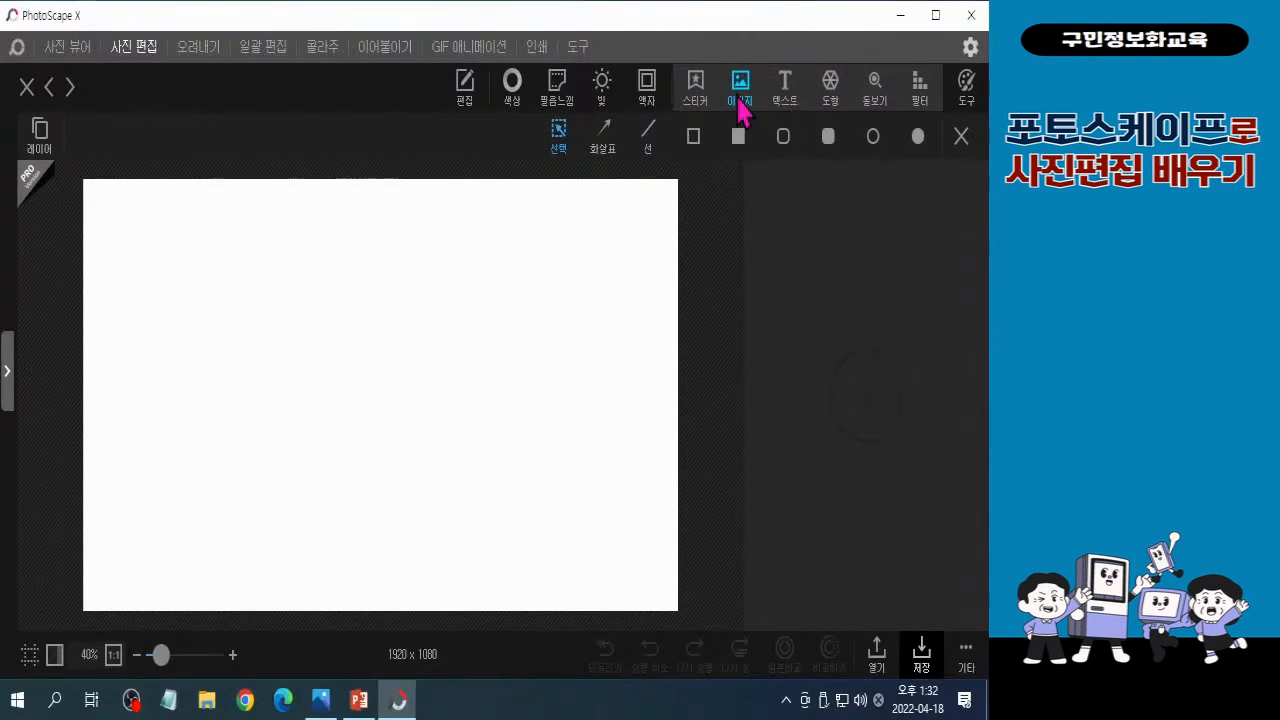
left_click_drag(386, 425, 390, 334)
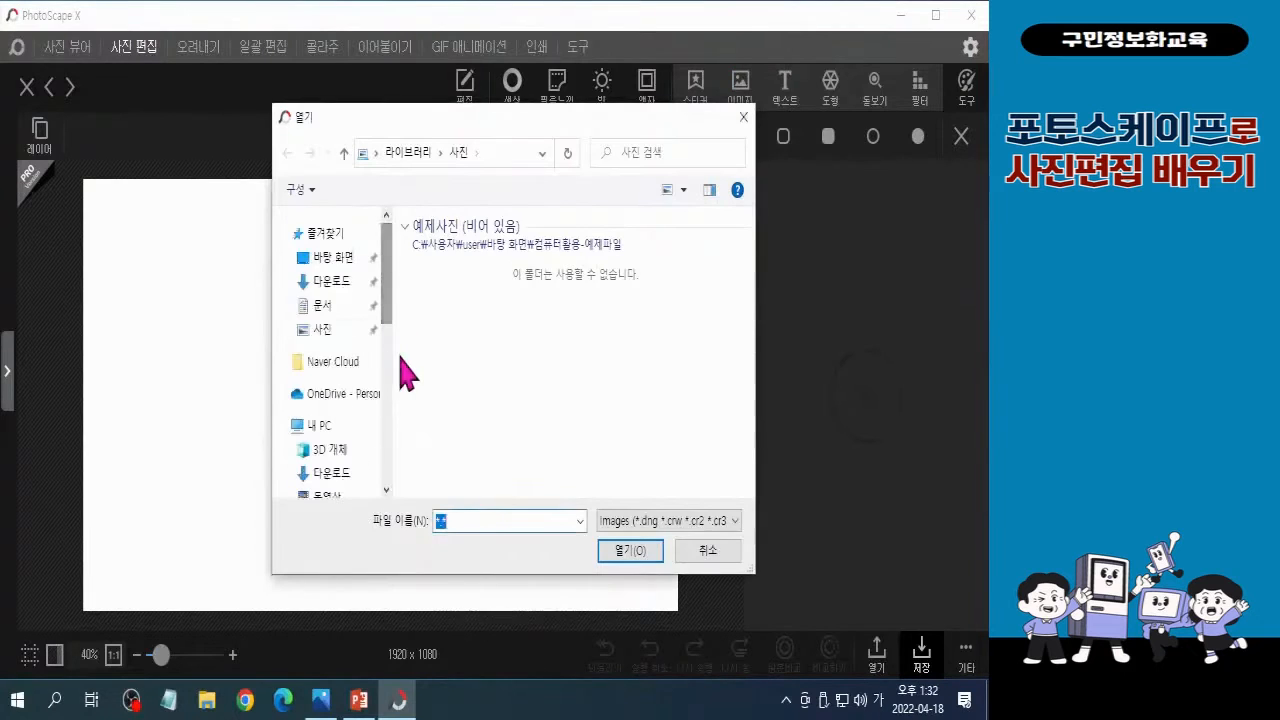
left_click(331, 260)
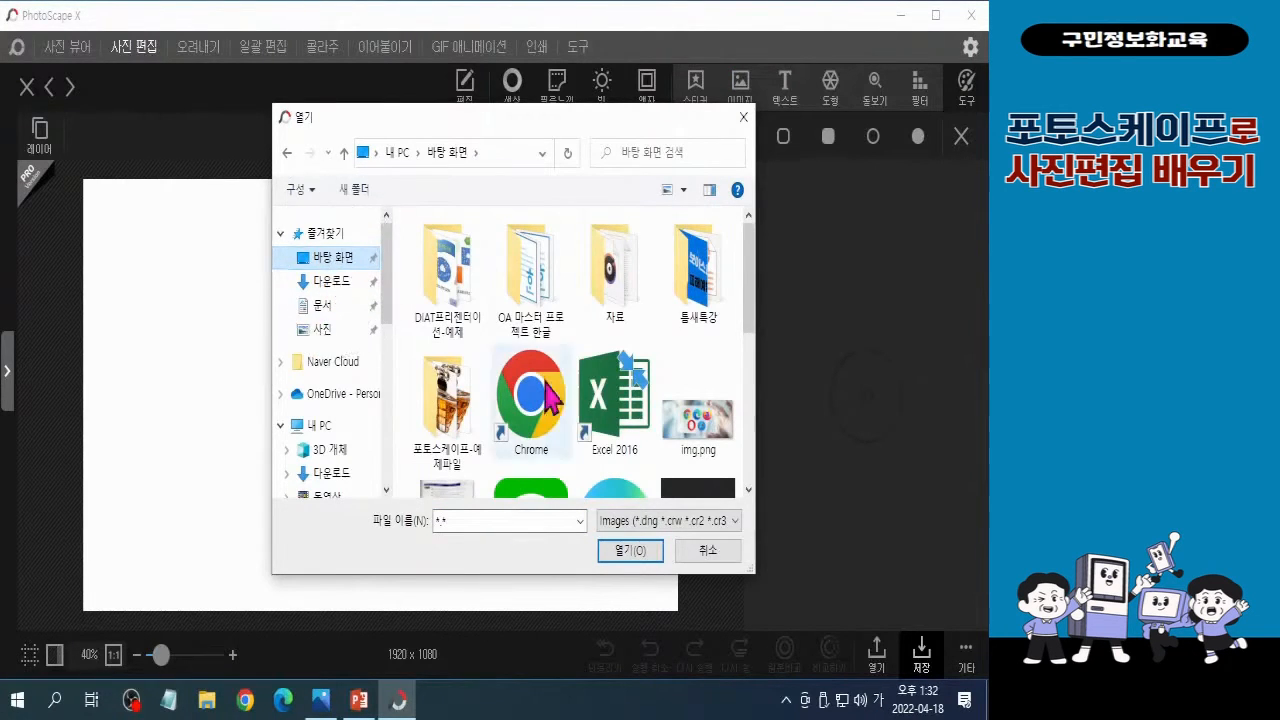
left_click(464, 395)
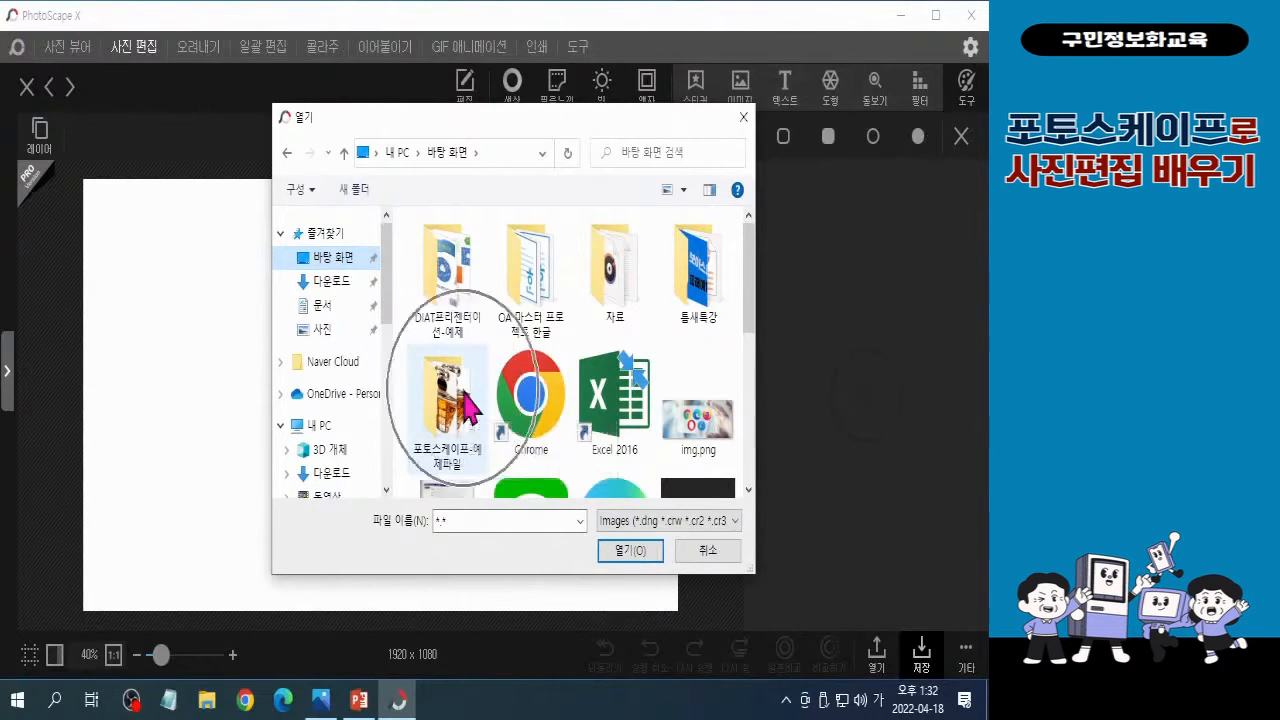
double_click(460, 398)
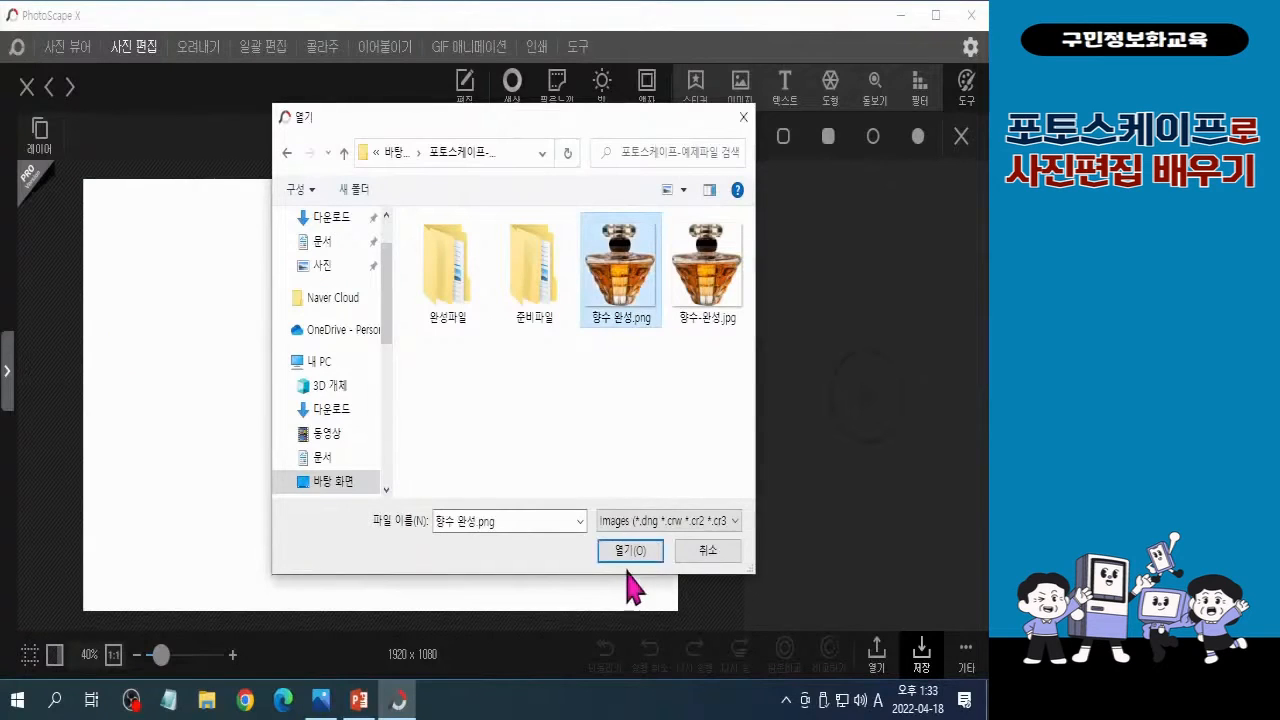
left_click(630, 551)
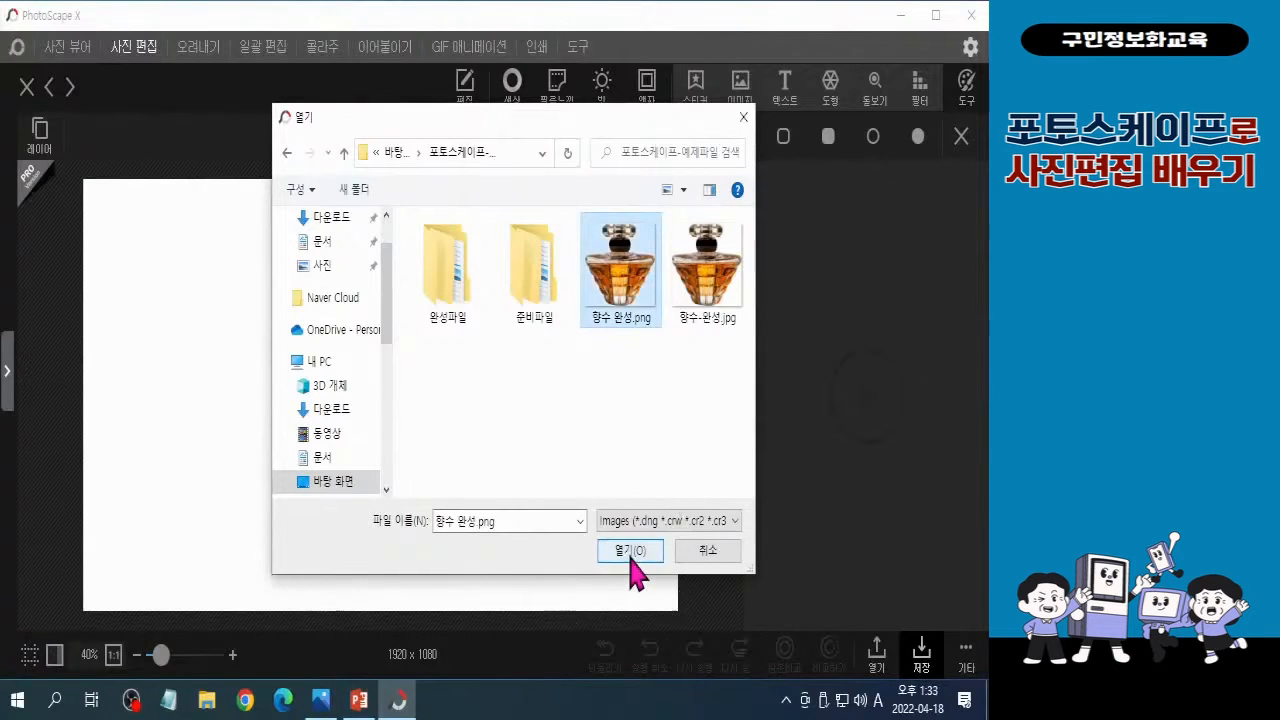
left_click(630, 551)
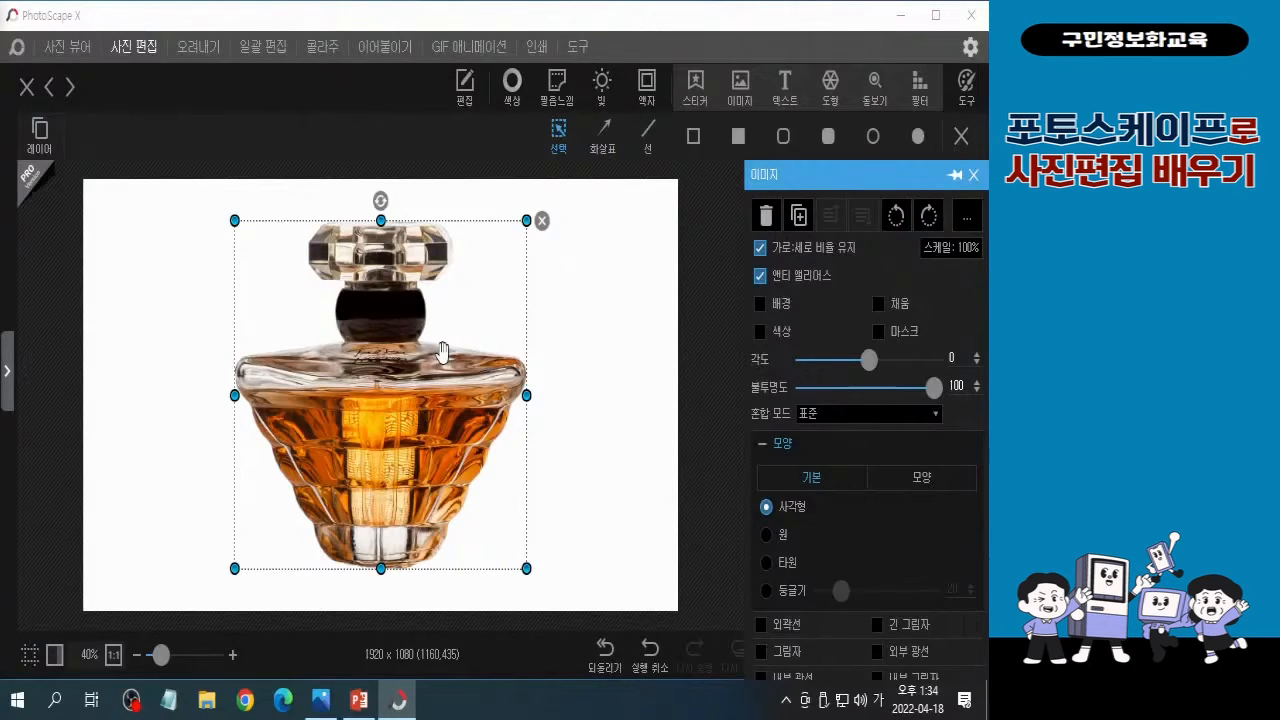
- Scale the inserted perfume bottle image to ⅔ of its size
left_click(958, 250)
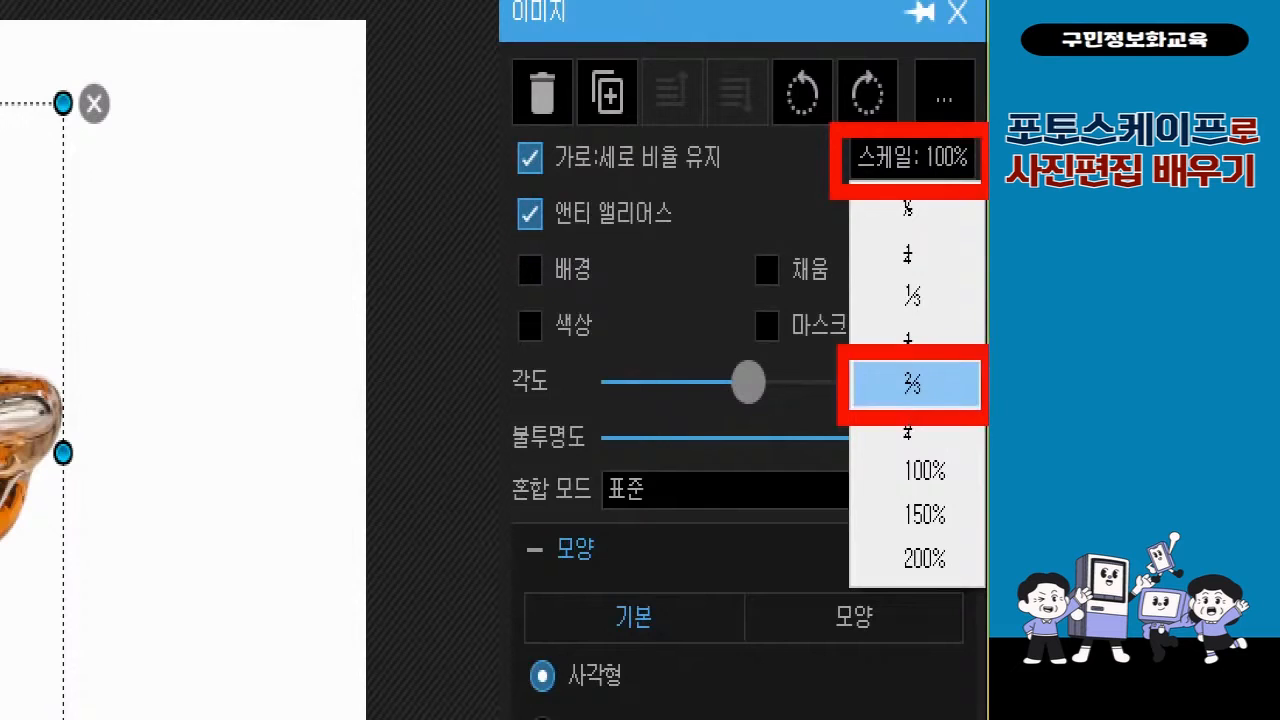
left_click(912, 384)
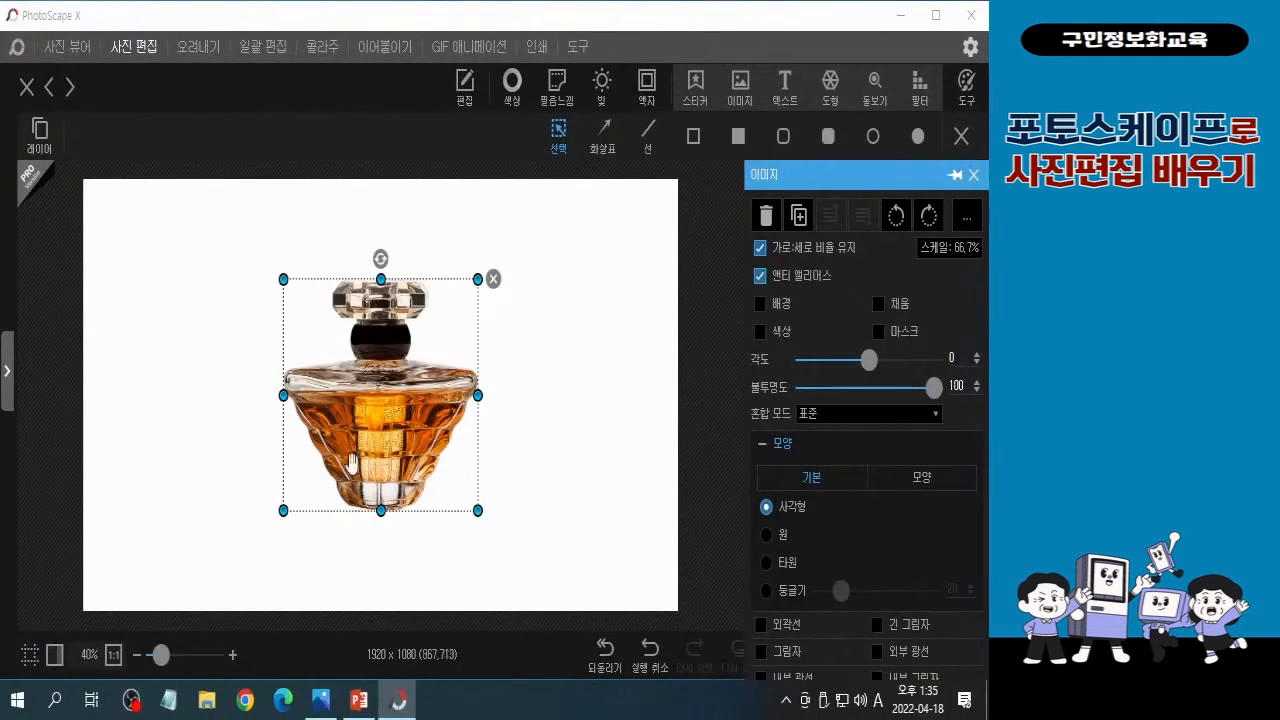
key("Hangul")
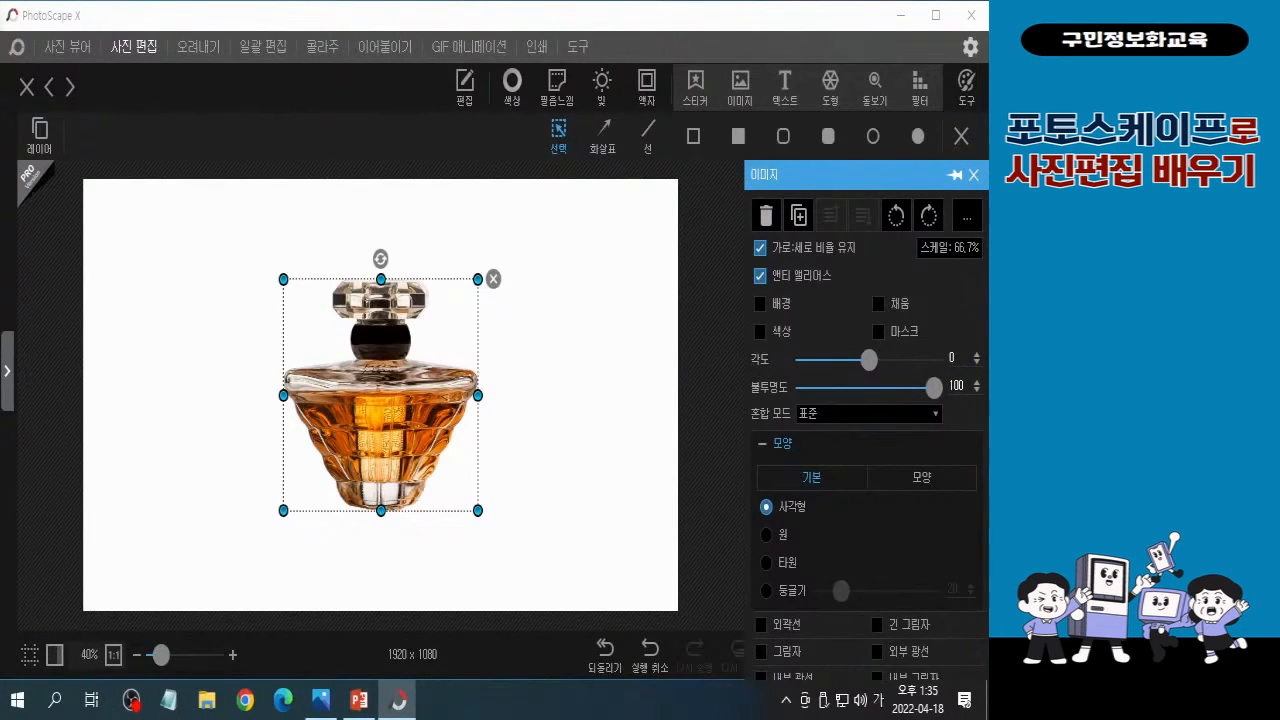
key("Hangul")
left_click_drag(660, 28, 510, 2)
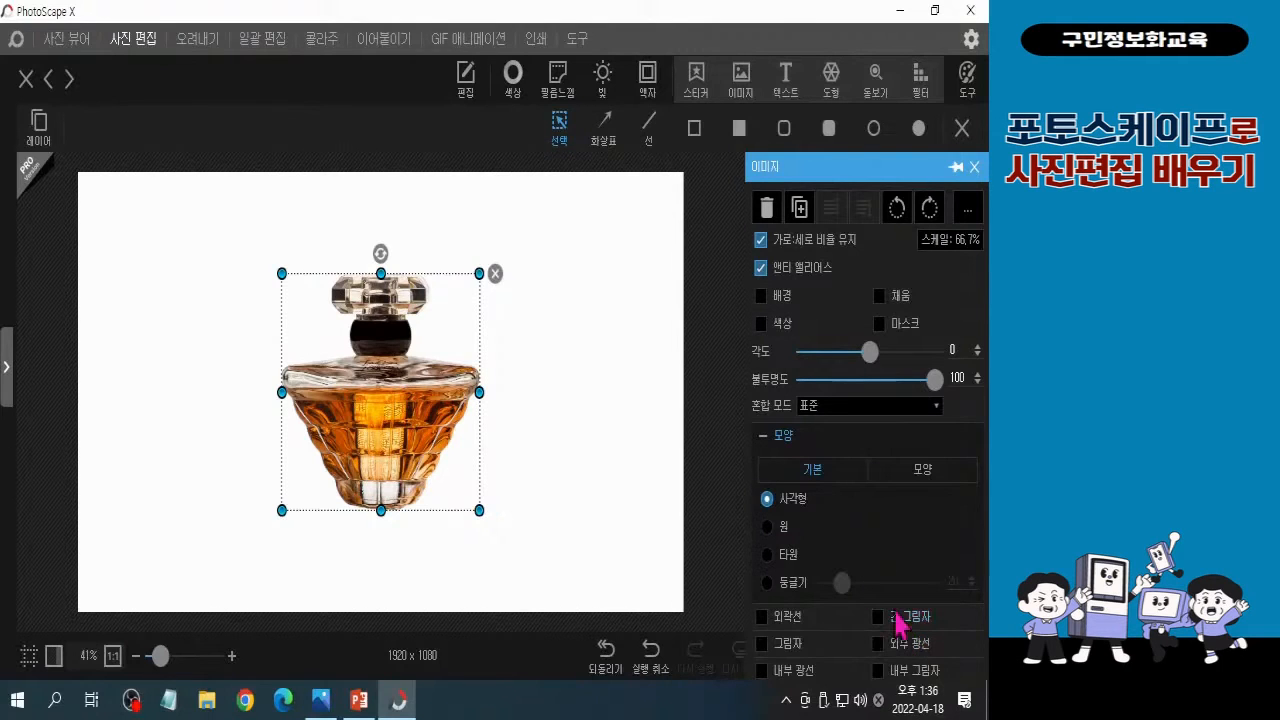
key("alt+F4")
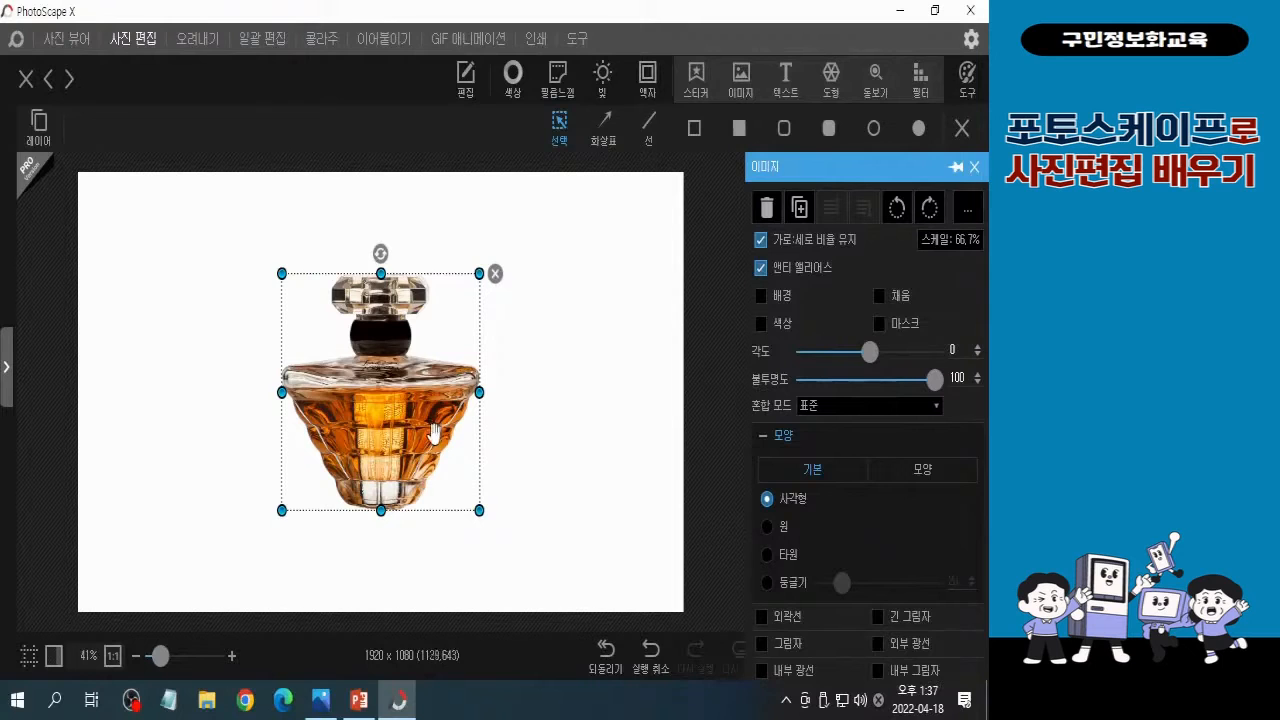
- Switch to the Photos app to examine the Ctrl and C keys in 키보드.jpg, and return to PhotoScape X
left_click(320, 699)
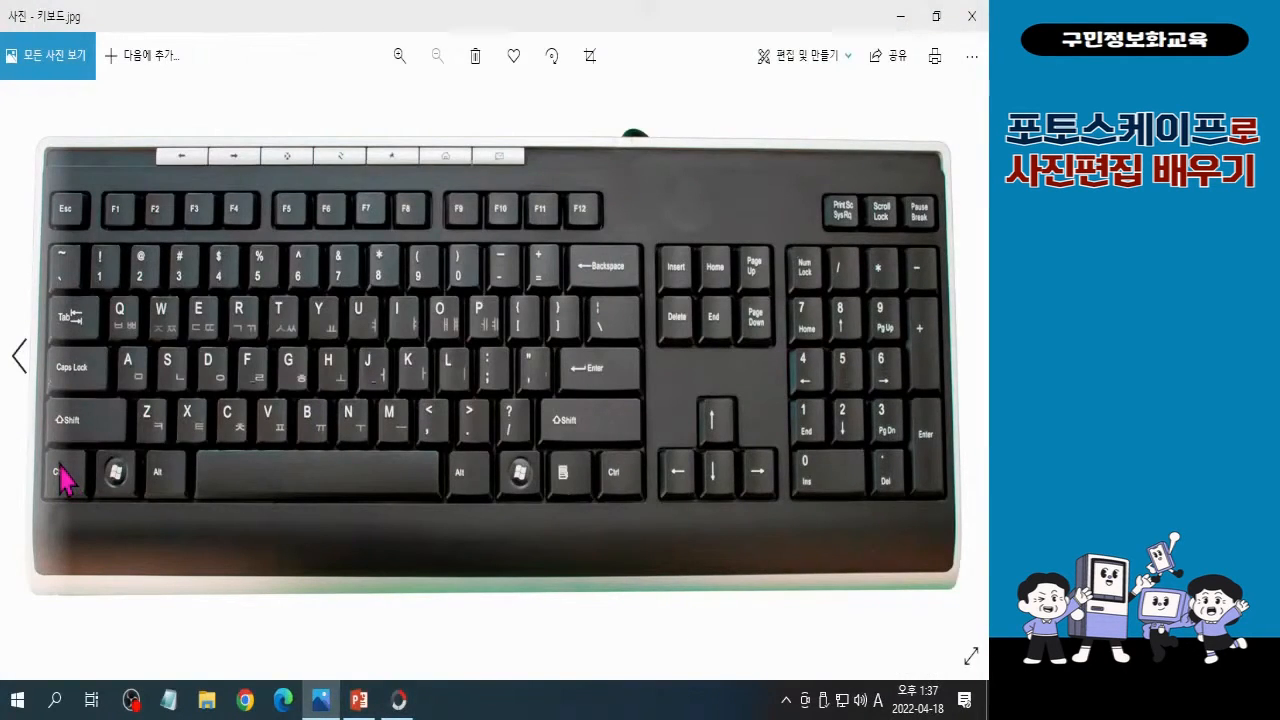
left_click_drag(35, 434, 98, 516)
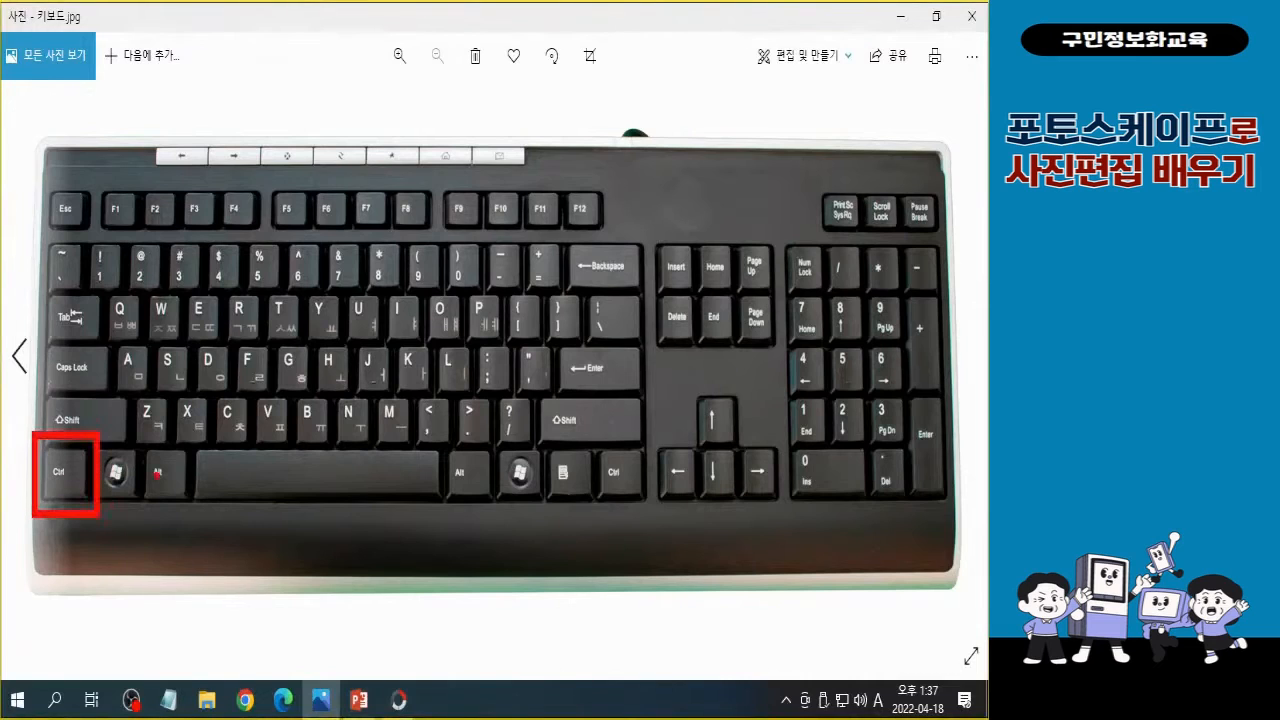
left_click_drag(200, 378, 264, 462)
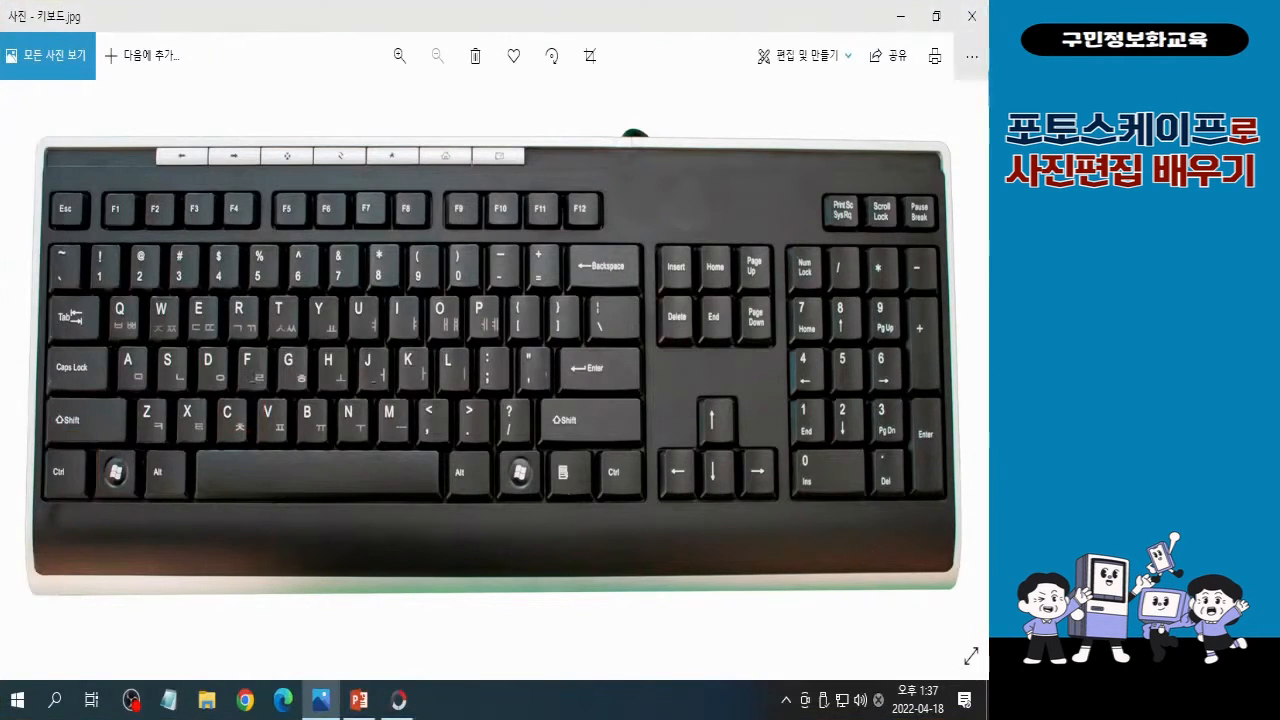
left_click(903, 16)
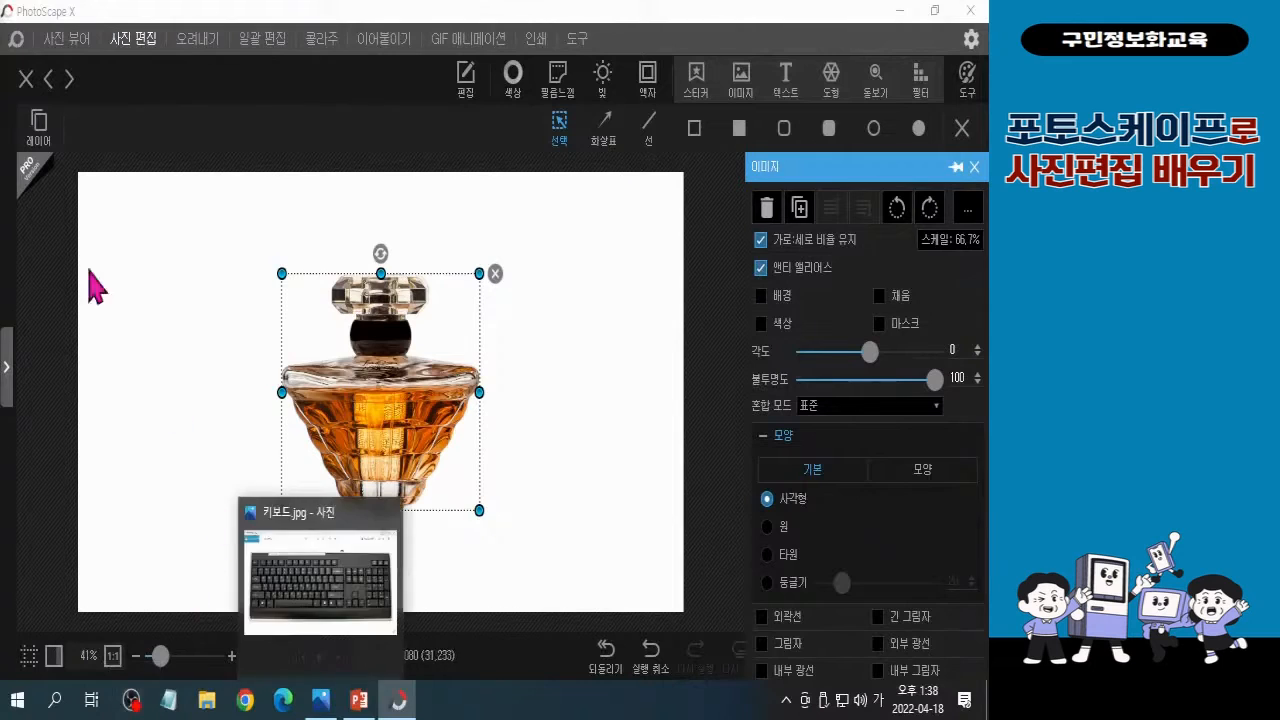
- Show the layer (레이어) list and merge all layers so the perfume bottle becomes part of the canvas
left_click(42, 128)
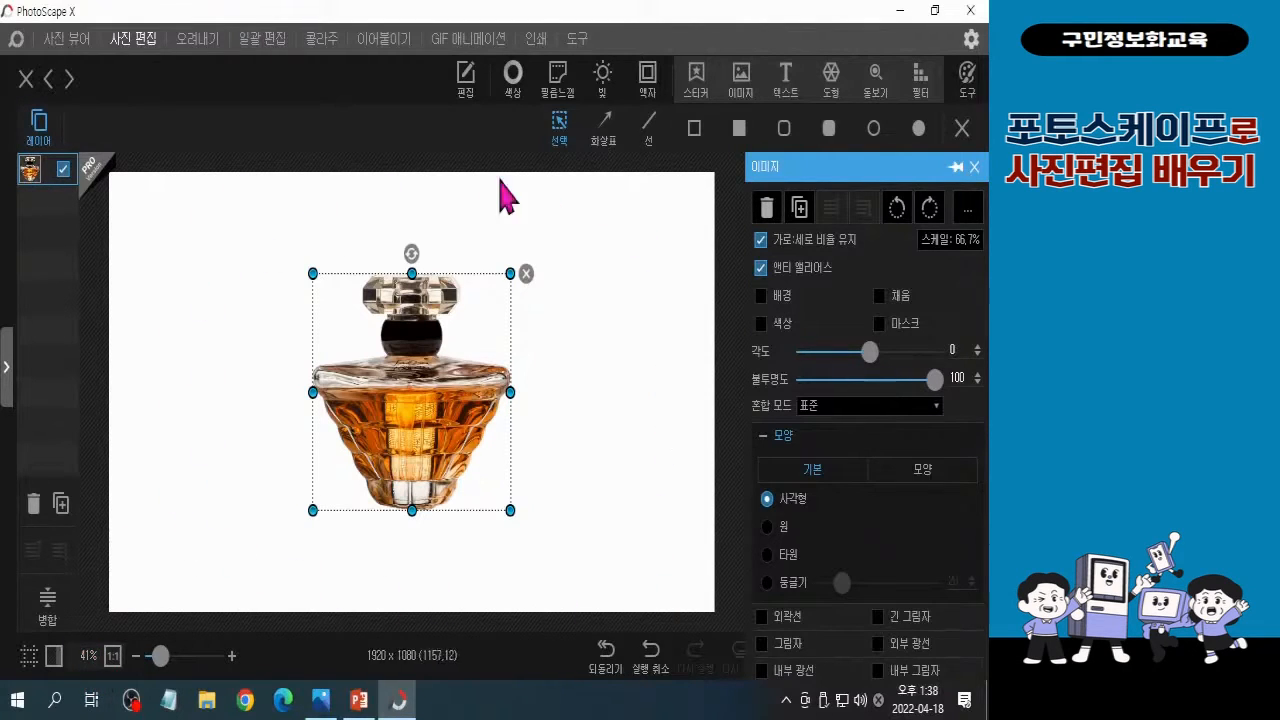
left_click(410, 373)
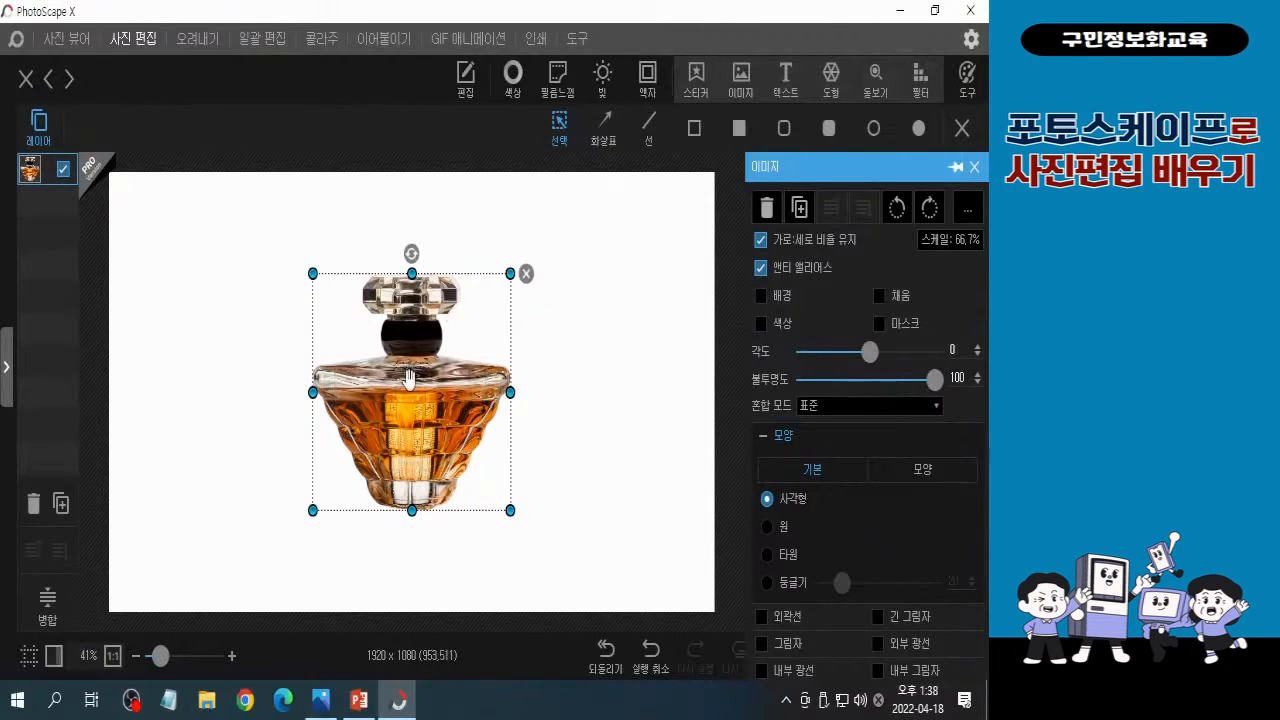
left_click(409, 378)
left_click(314, 392)
left_click(306, 275)
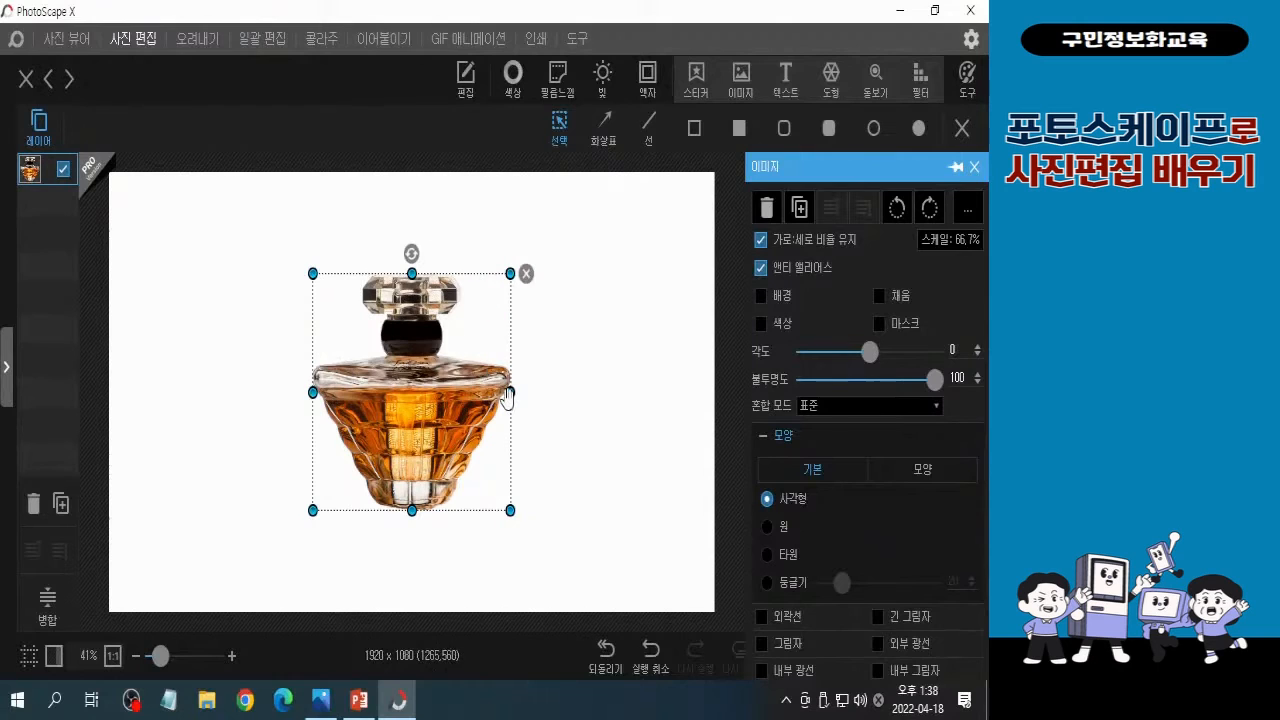
left_click(516, 529)
left_click(50, 630)
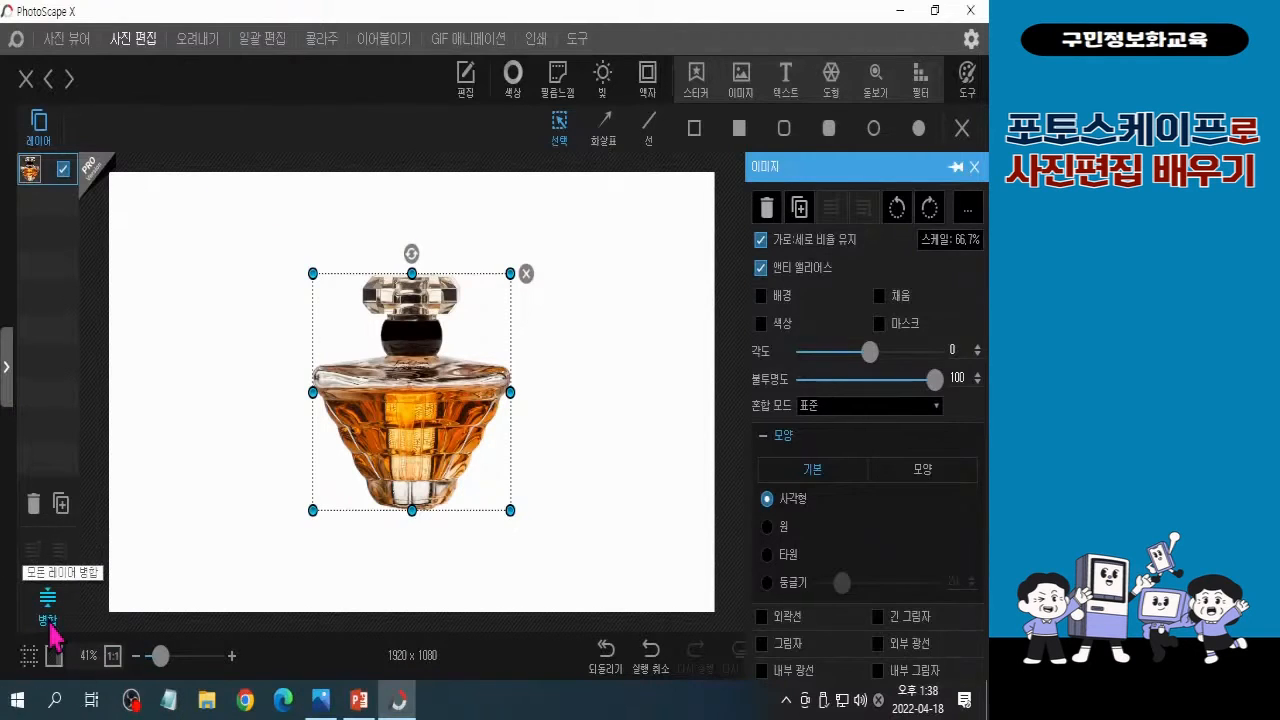
left_click(50, 625)
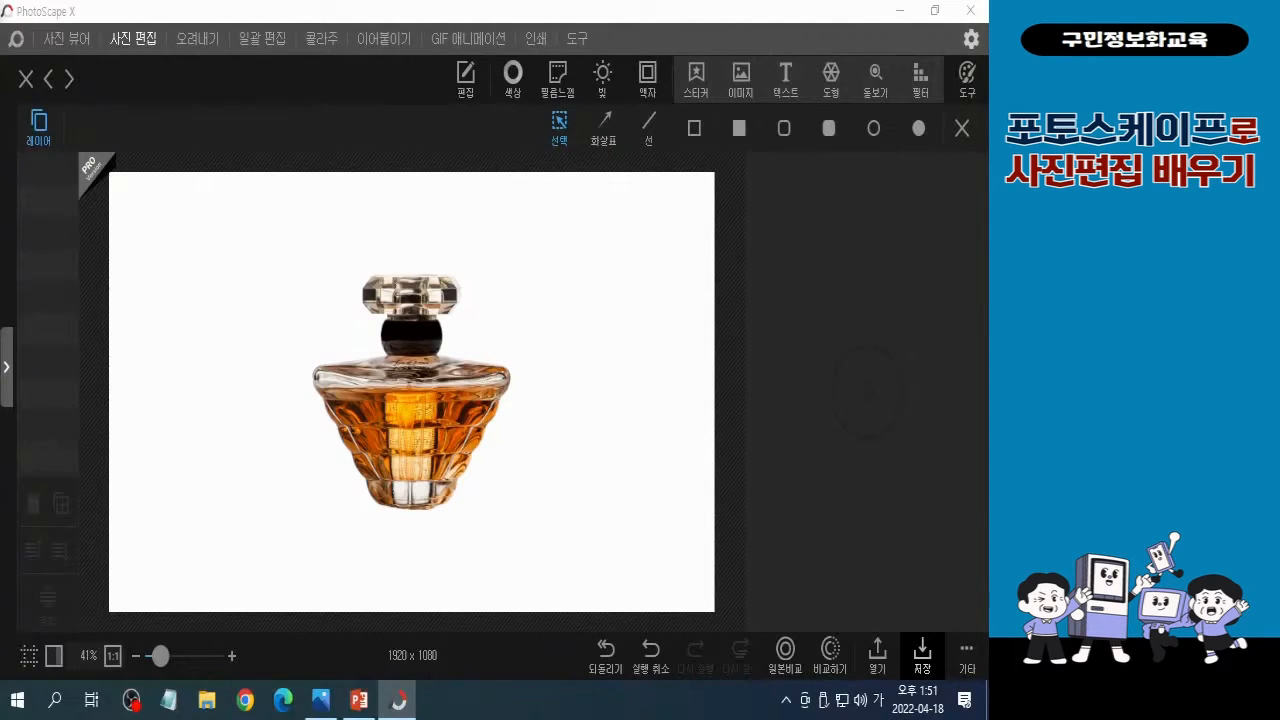
- Apply the radial blur effect (방사형 흐림) to the merged bottle image with an angle of 20
mouse_move(51, 403)
left_click(468, 88)
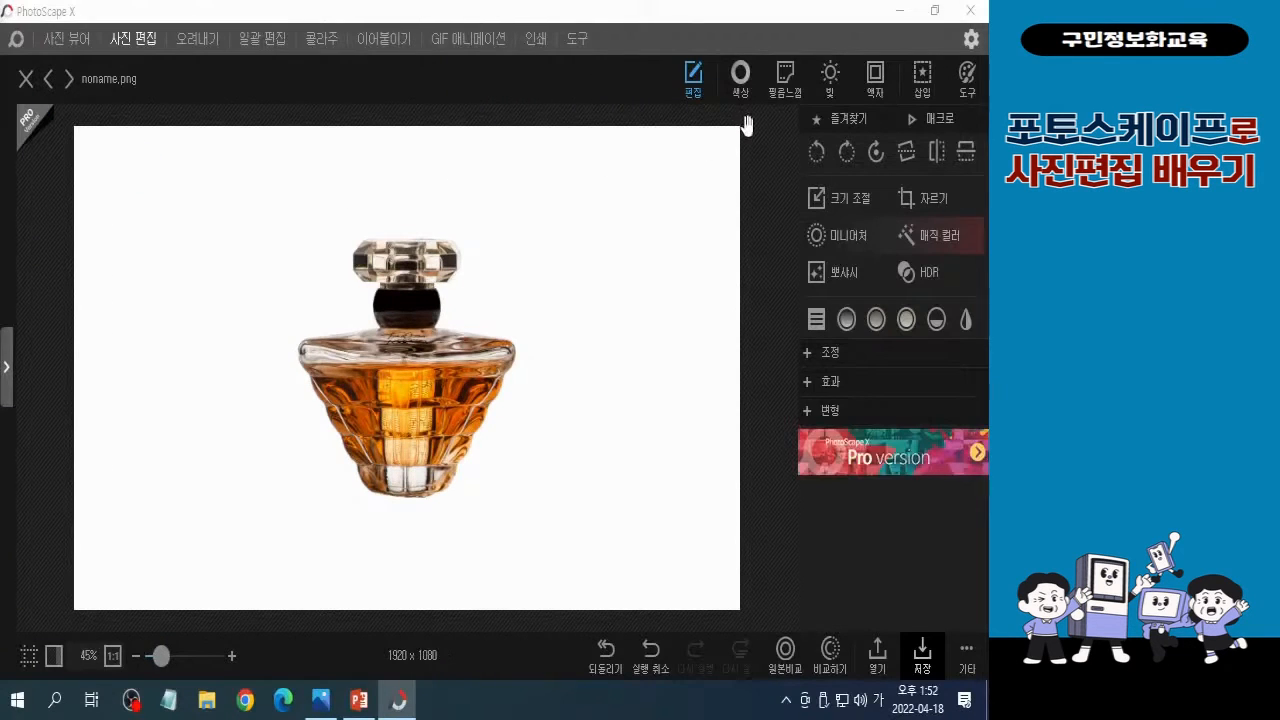
left_click(838, 396)
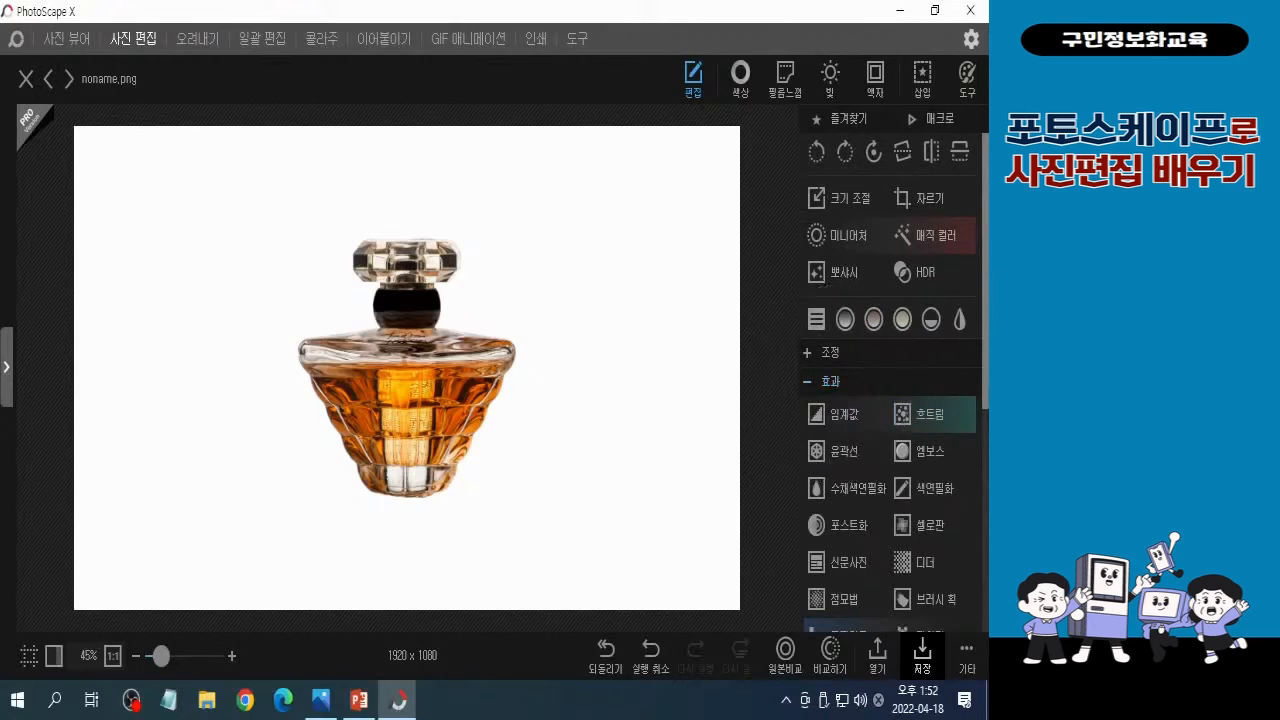
scroll(890, 400, "down", 5)
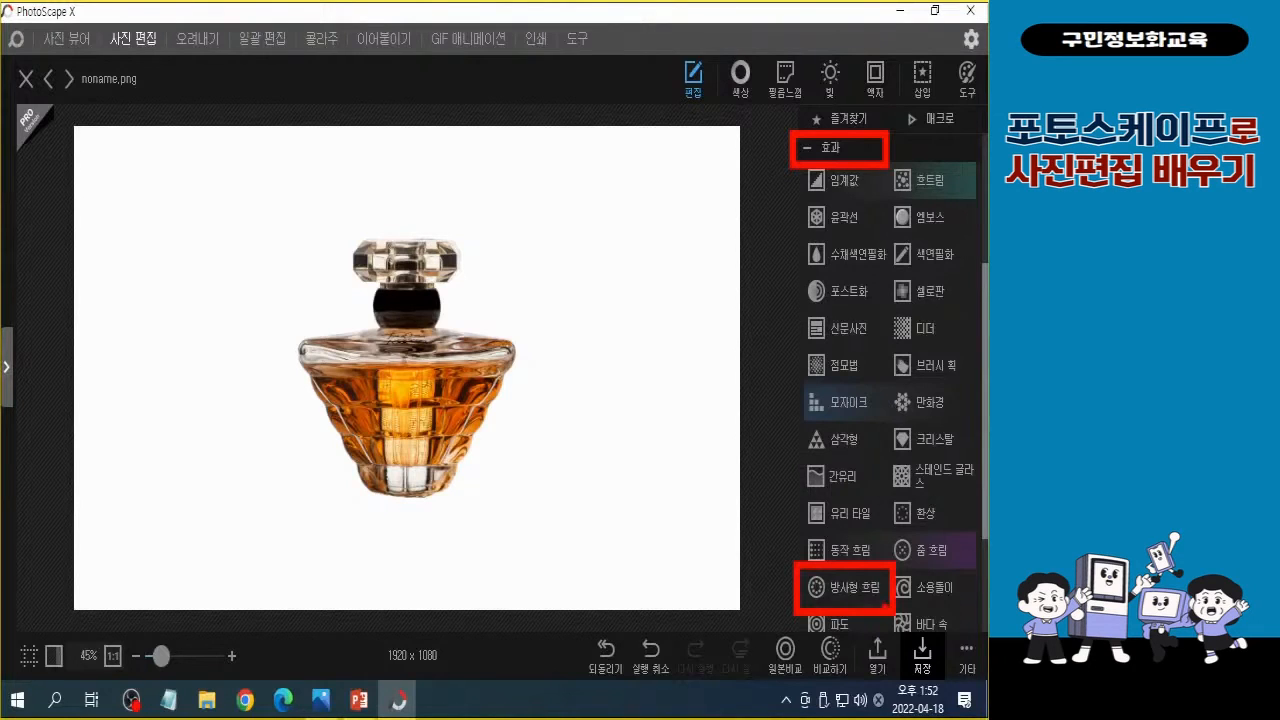
left_click(846, 589)
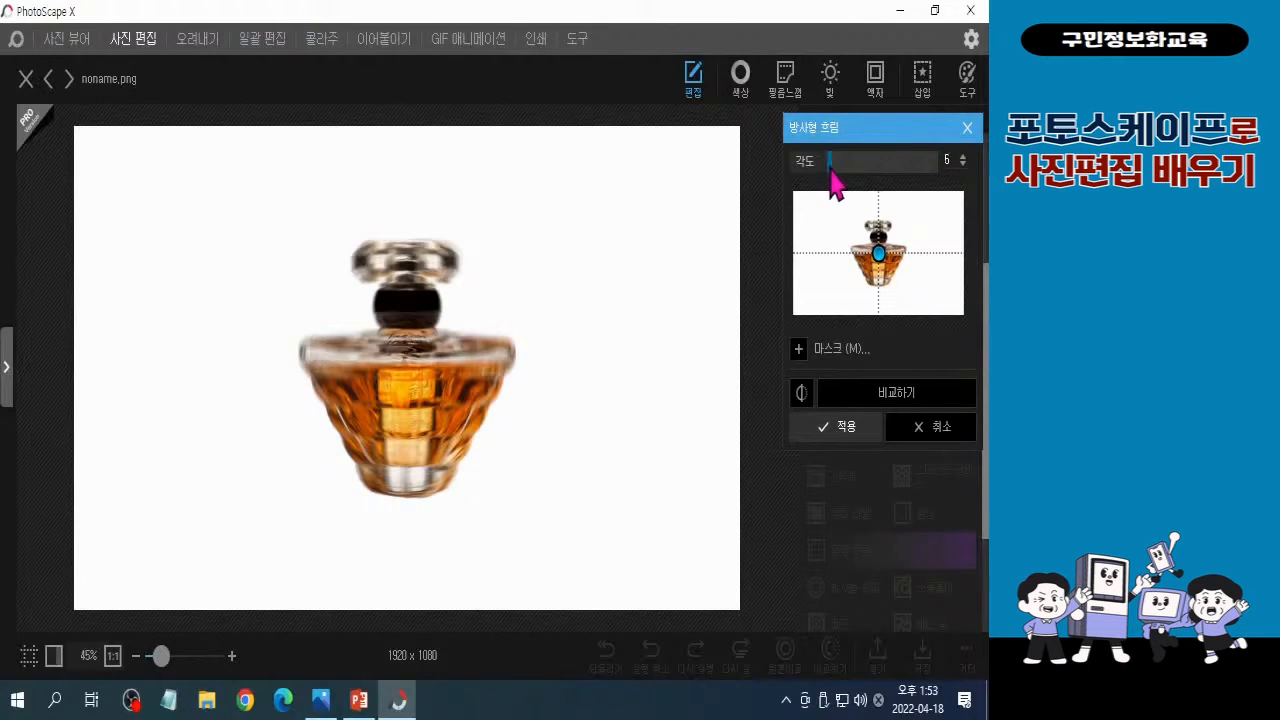
left_click_drag(826, 170, 850, 171)
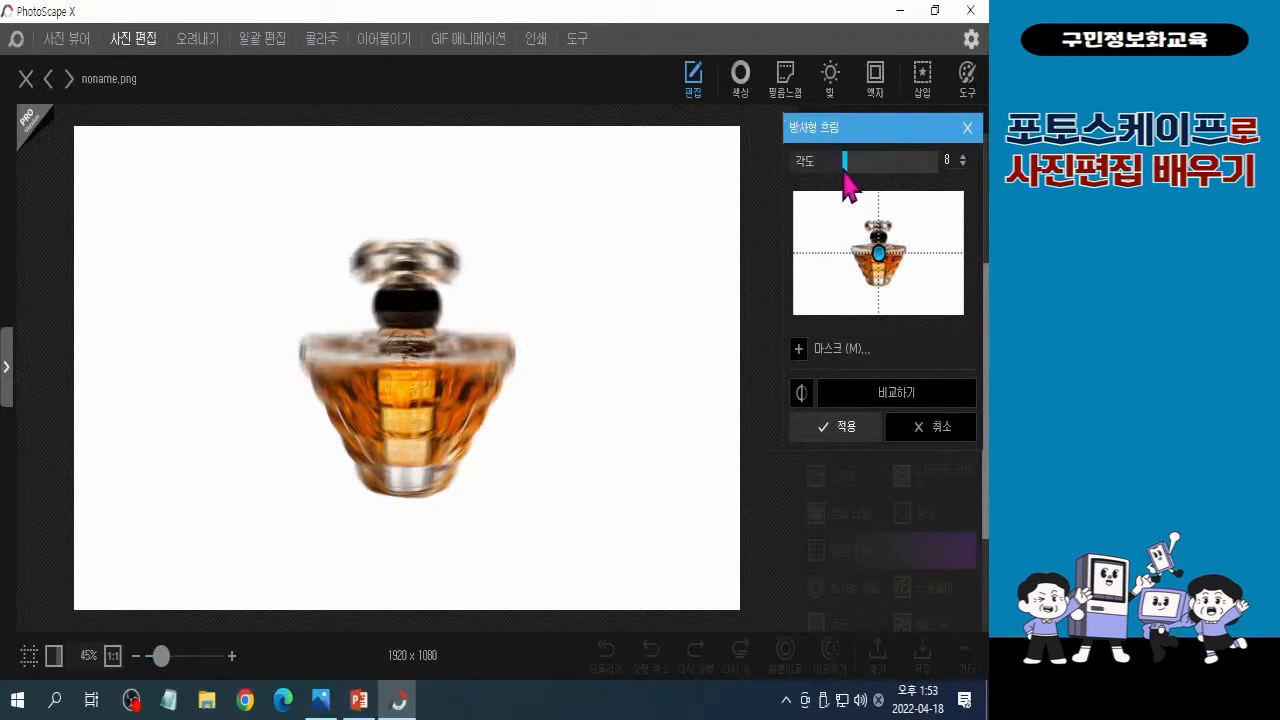
left_click(880, 255)
left_click_drag(845, 172, 938, 176)
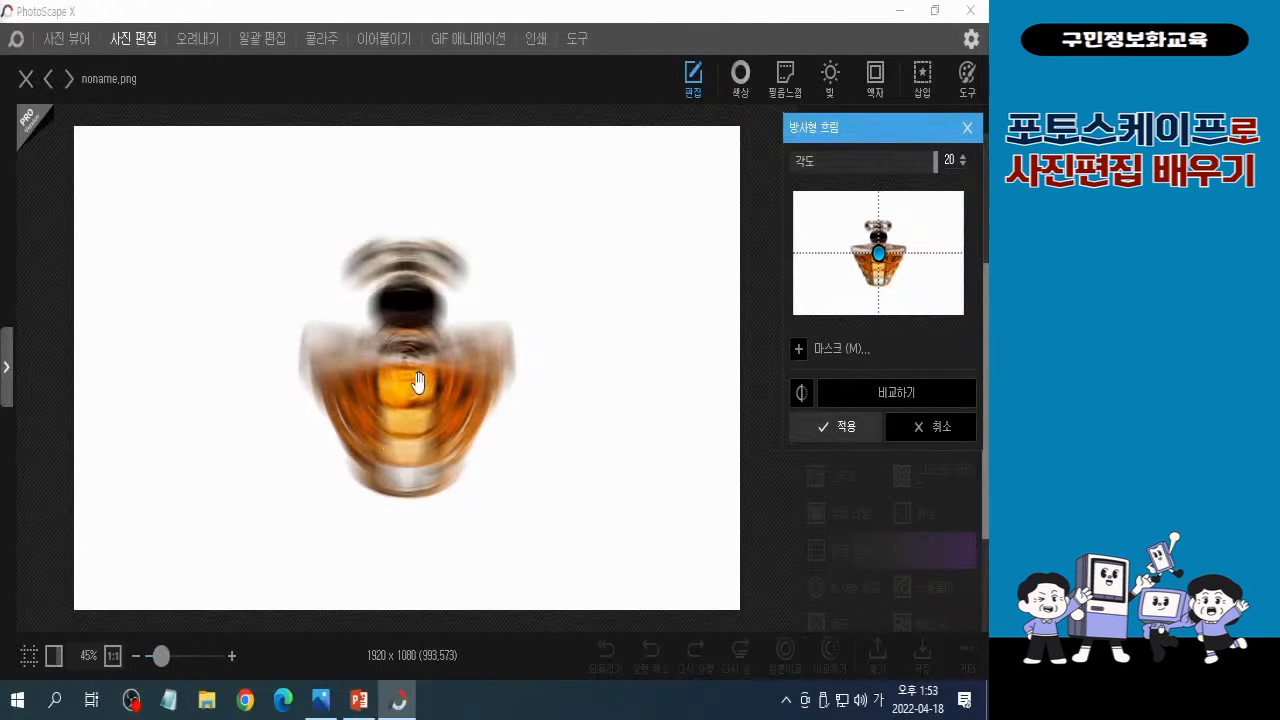
left_click(798, 422)
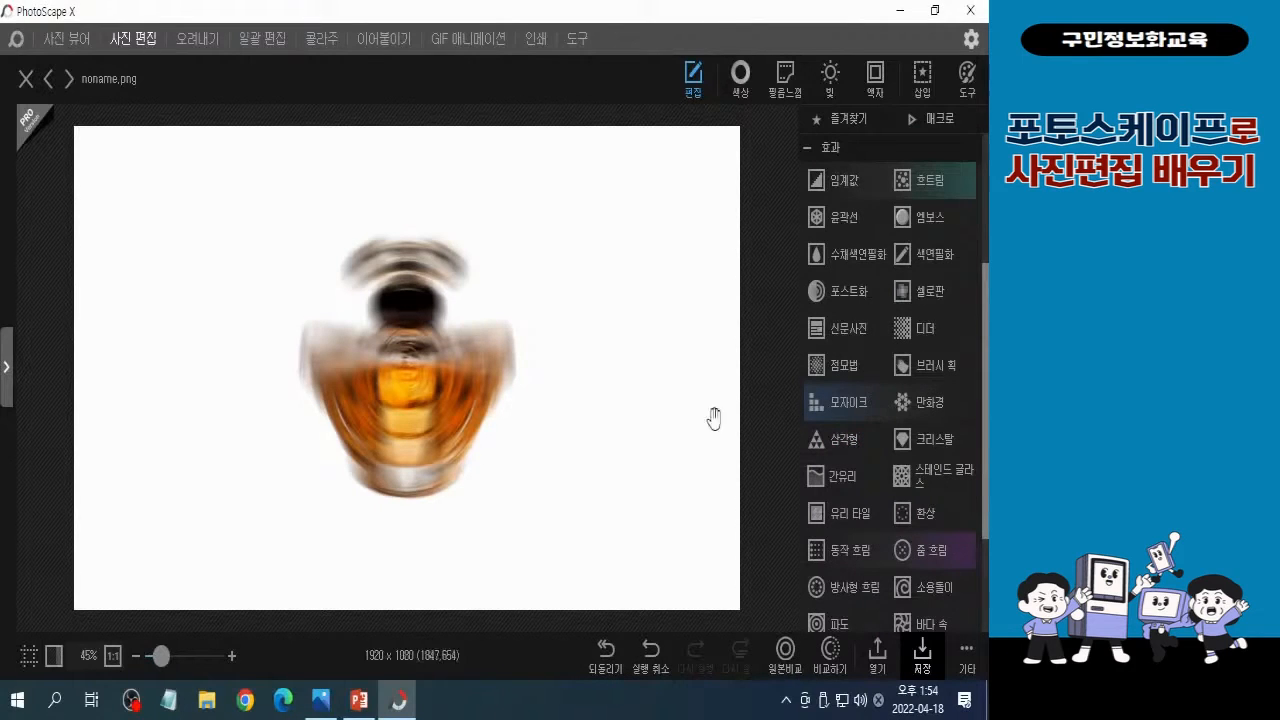
- Blur the bottle image a second time with 방사형 흐림 at angle 20
left_click(850, 600)
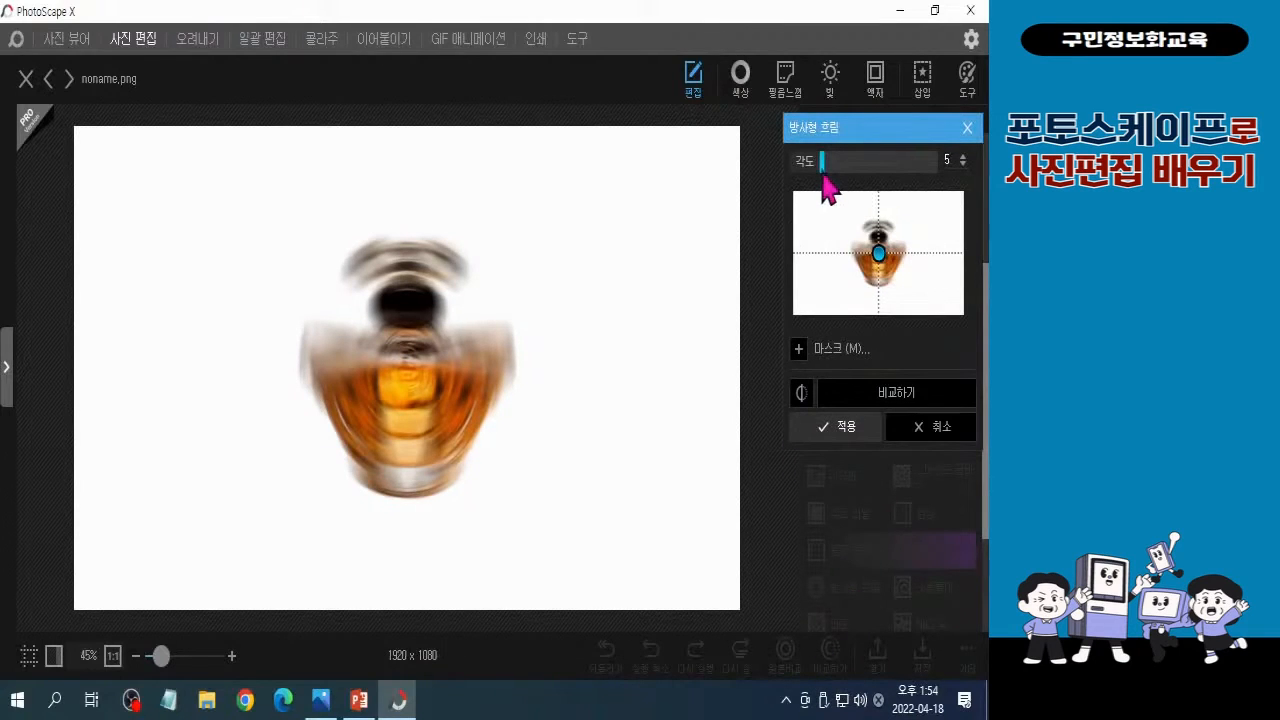
left_click_drag(822, 175, 944, 181)
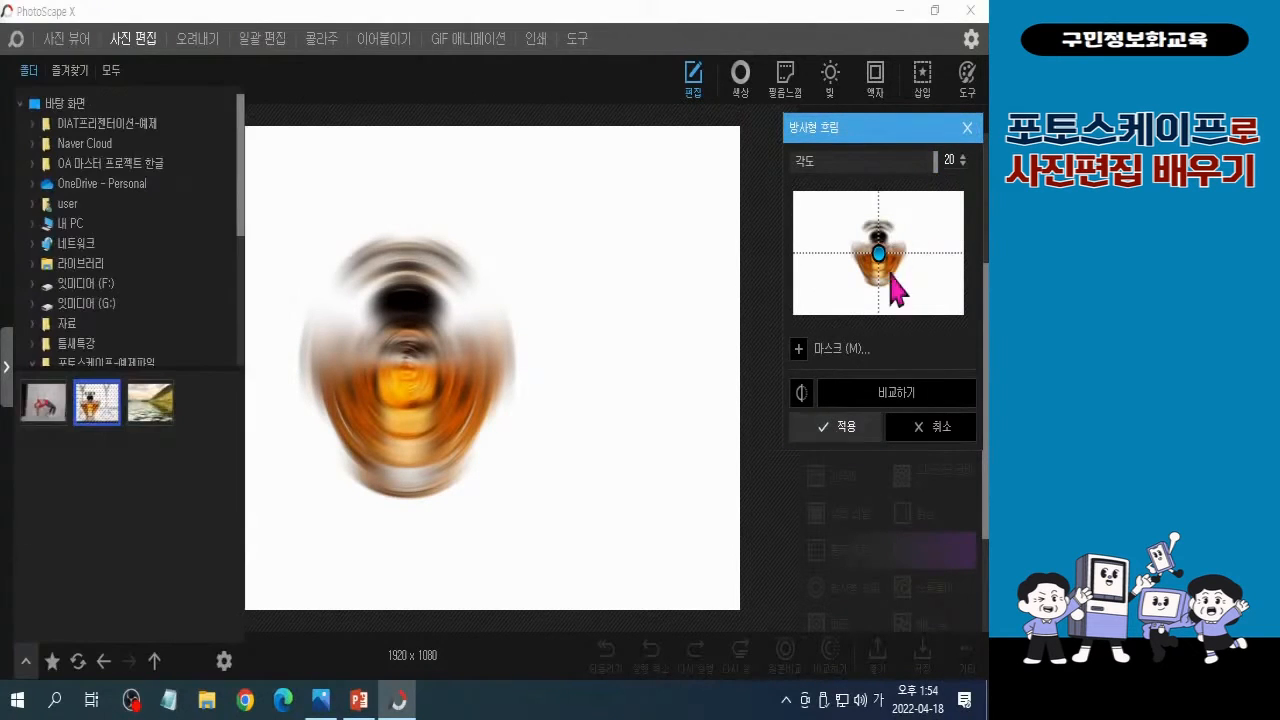
left_click(846, 430)
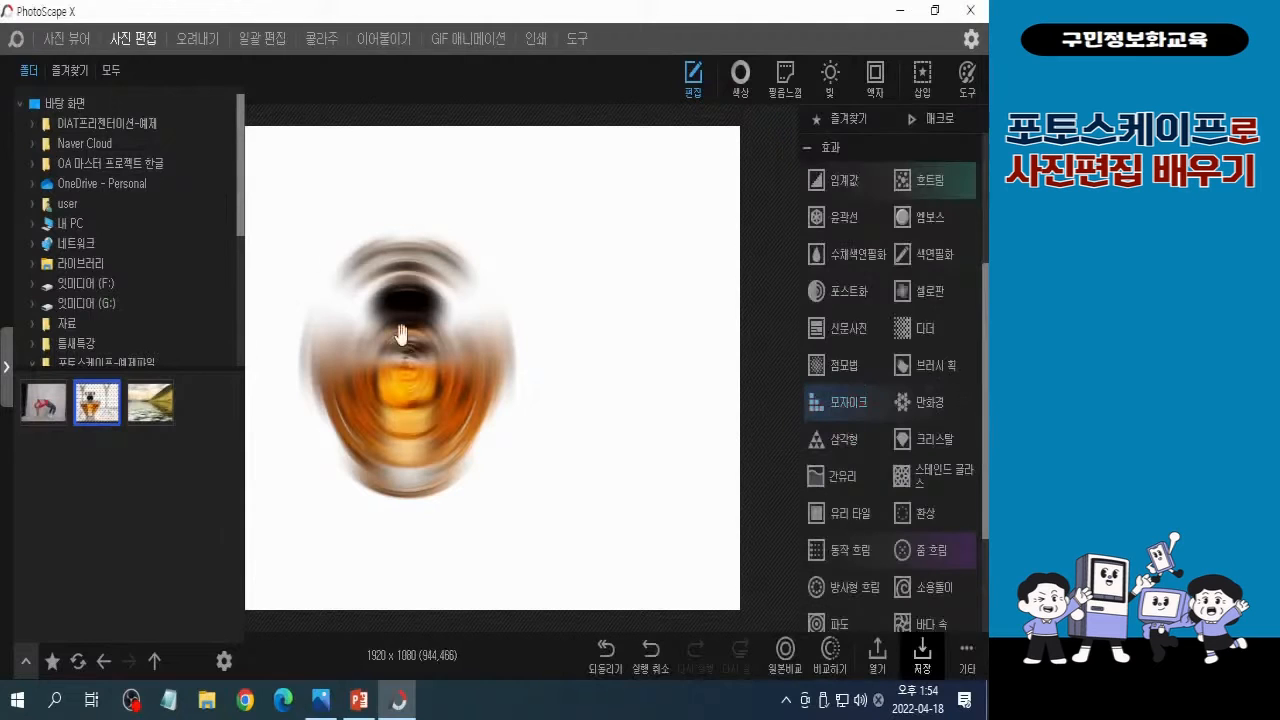
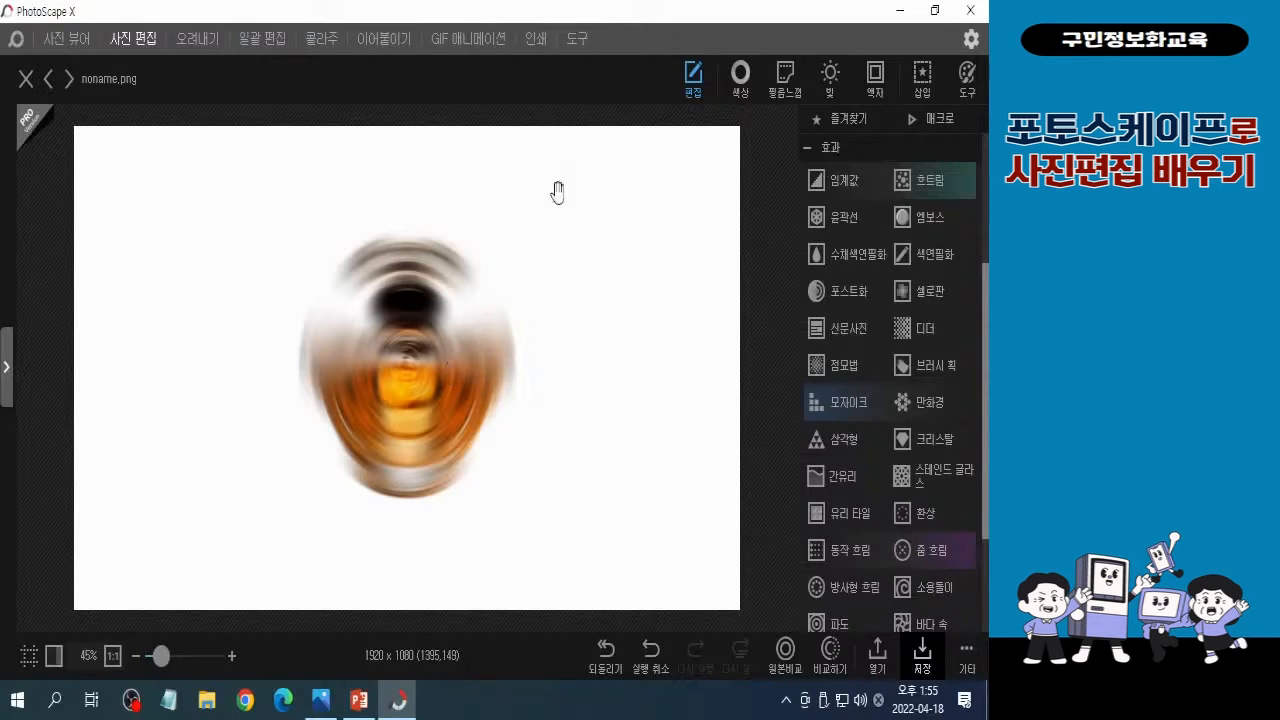
- Apply the 환상 effect to the blurred bottle image with a strength (강도) of 6
left_click(922, 535)
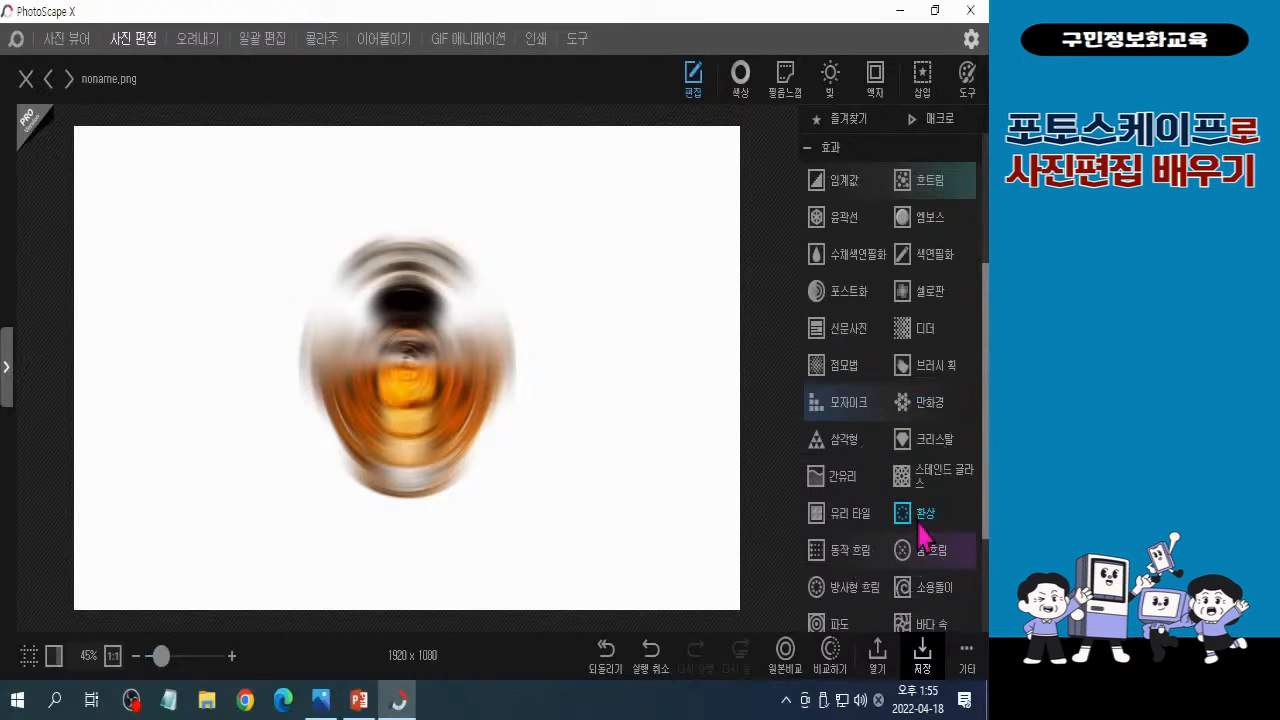
left_click(920, 535)
left_click(920, 532)
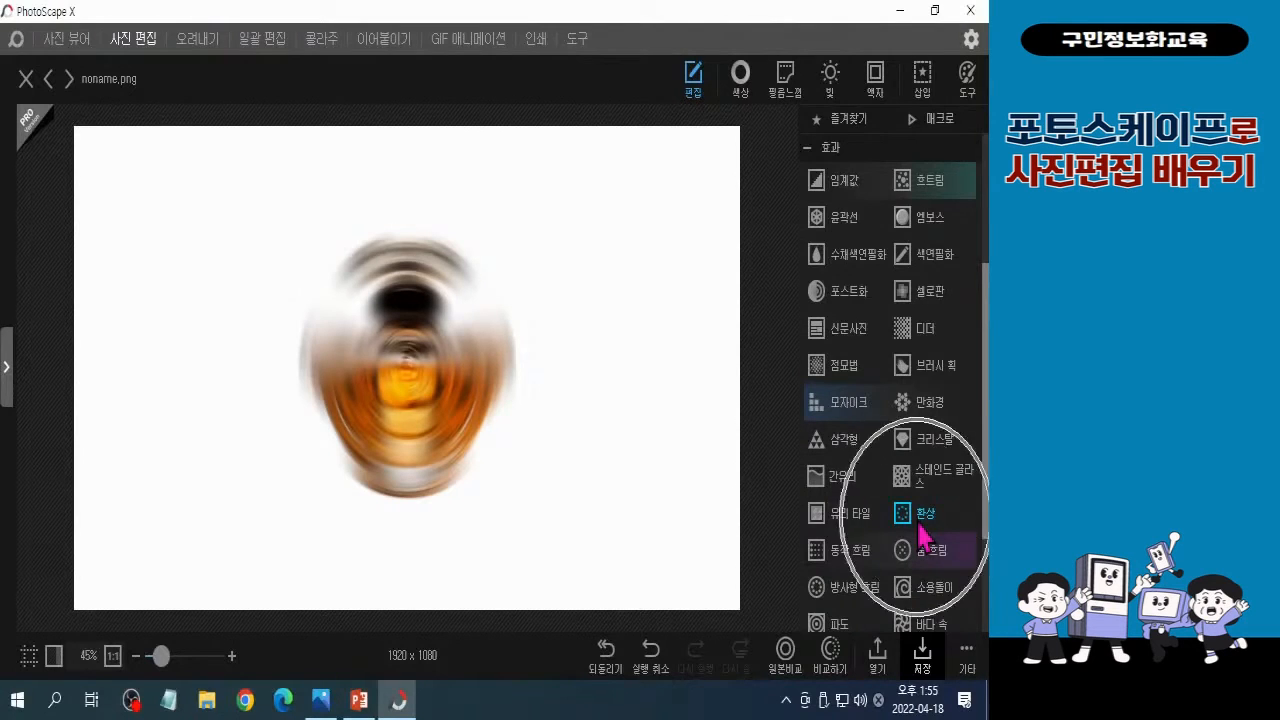
left_click(919, 528)
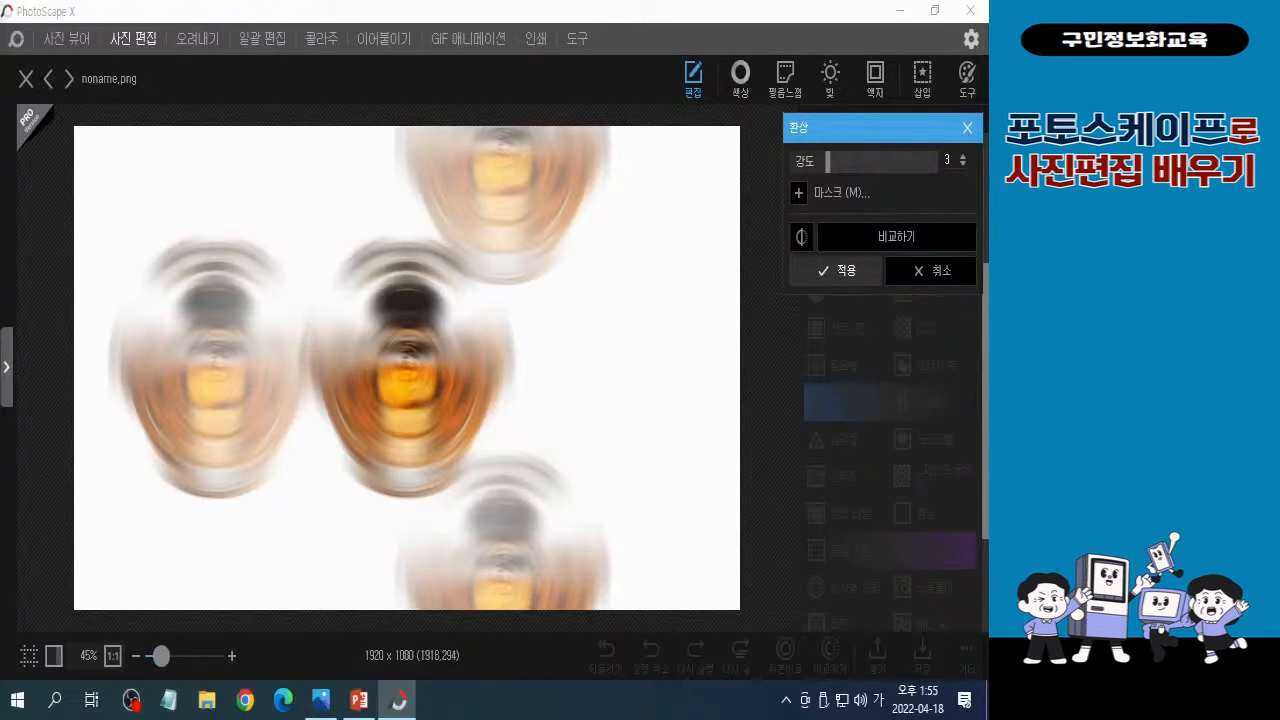
left_click(829, 170)
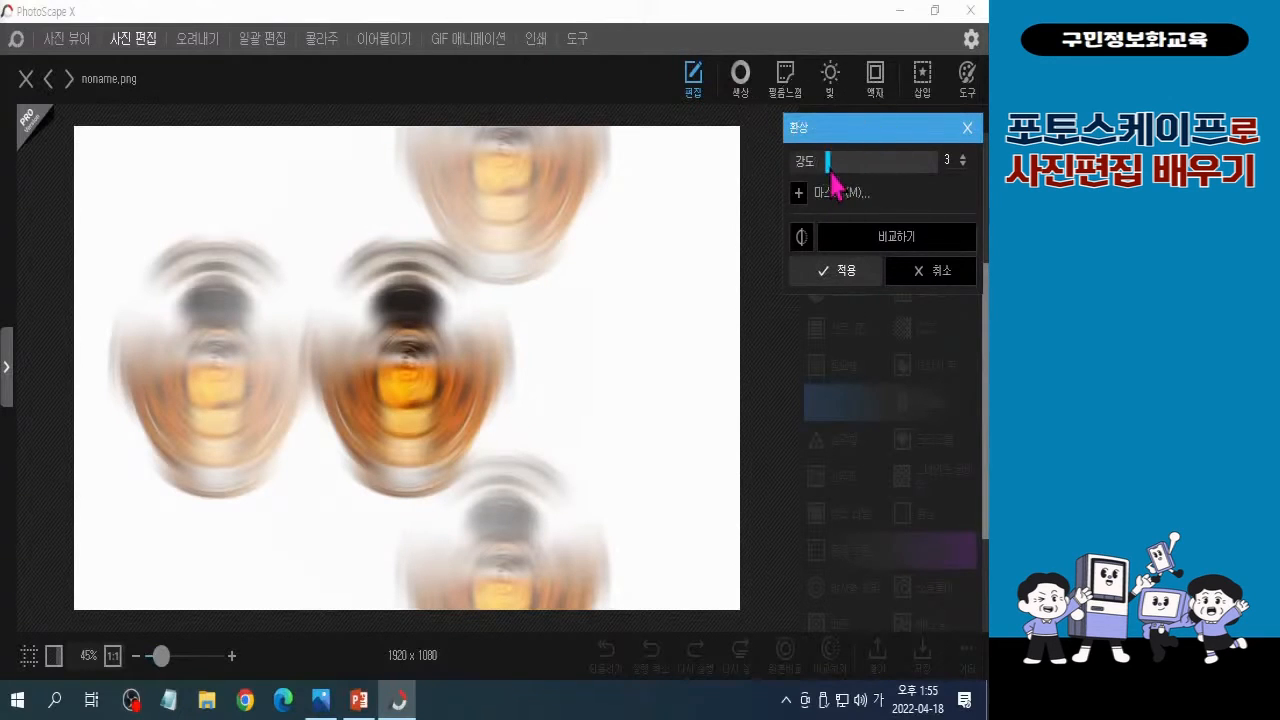
left_click_drag(832, 175, 857, 185)
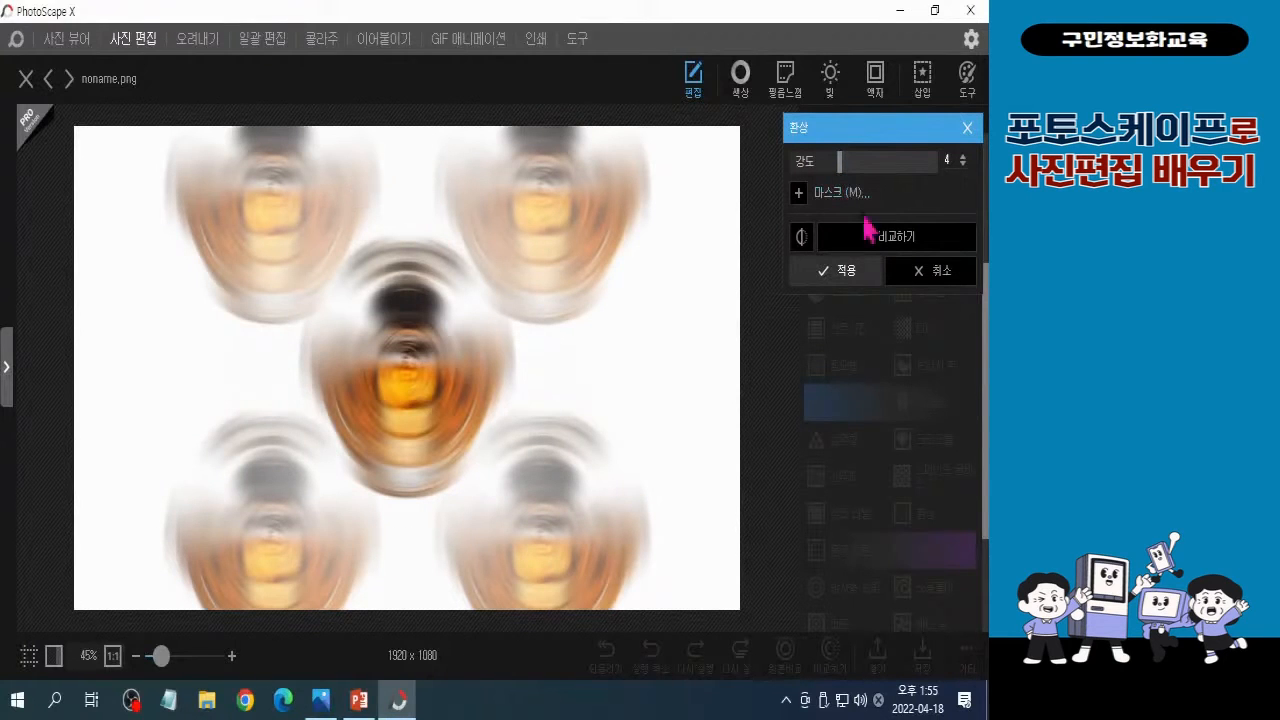
left_click_drag(842, 172, 852, 170)
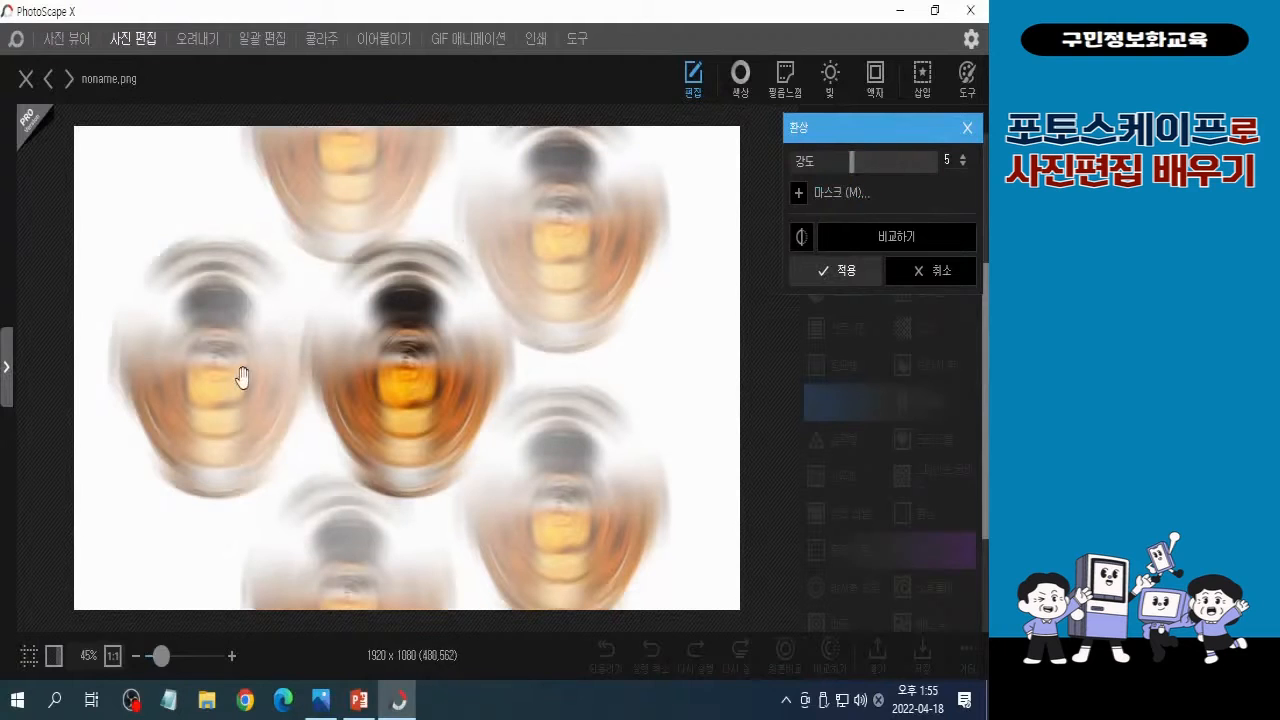
left_click_drag(853, 168, 874, 172)
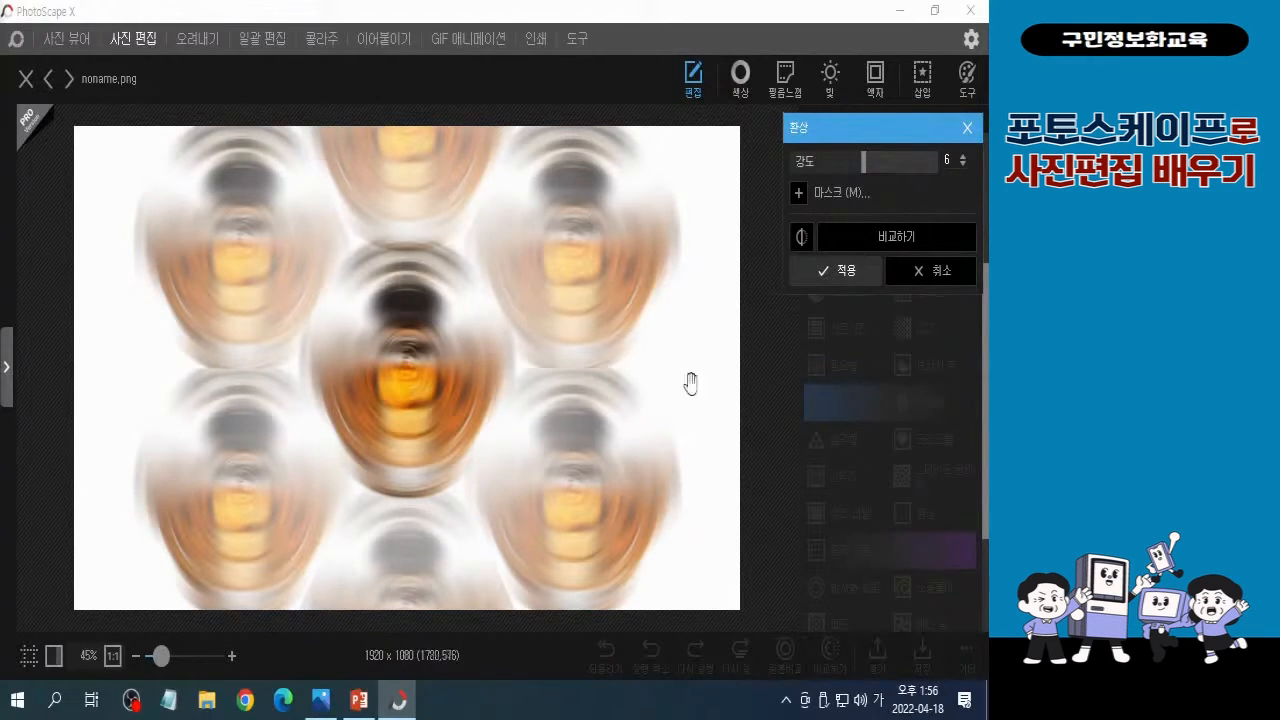
left_click(834, 273)
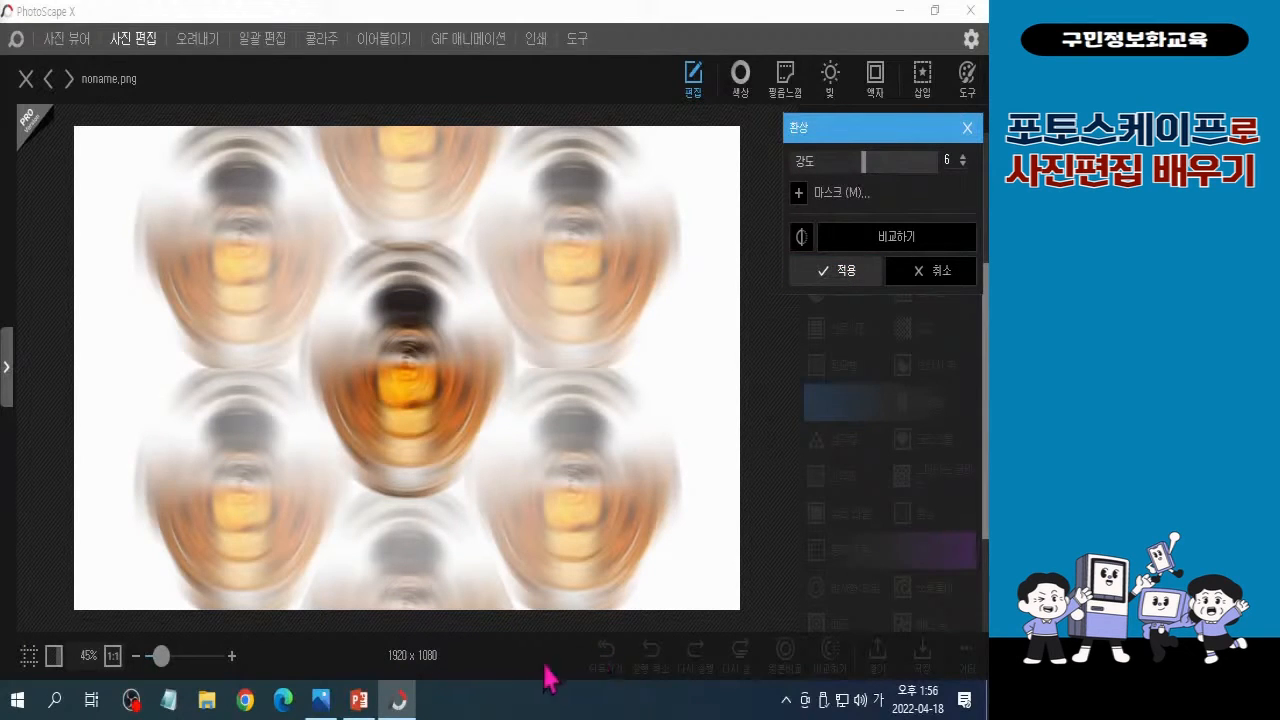
left_click(843, 280)
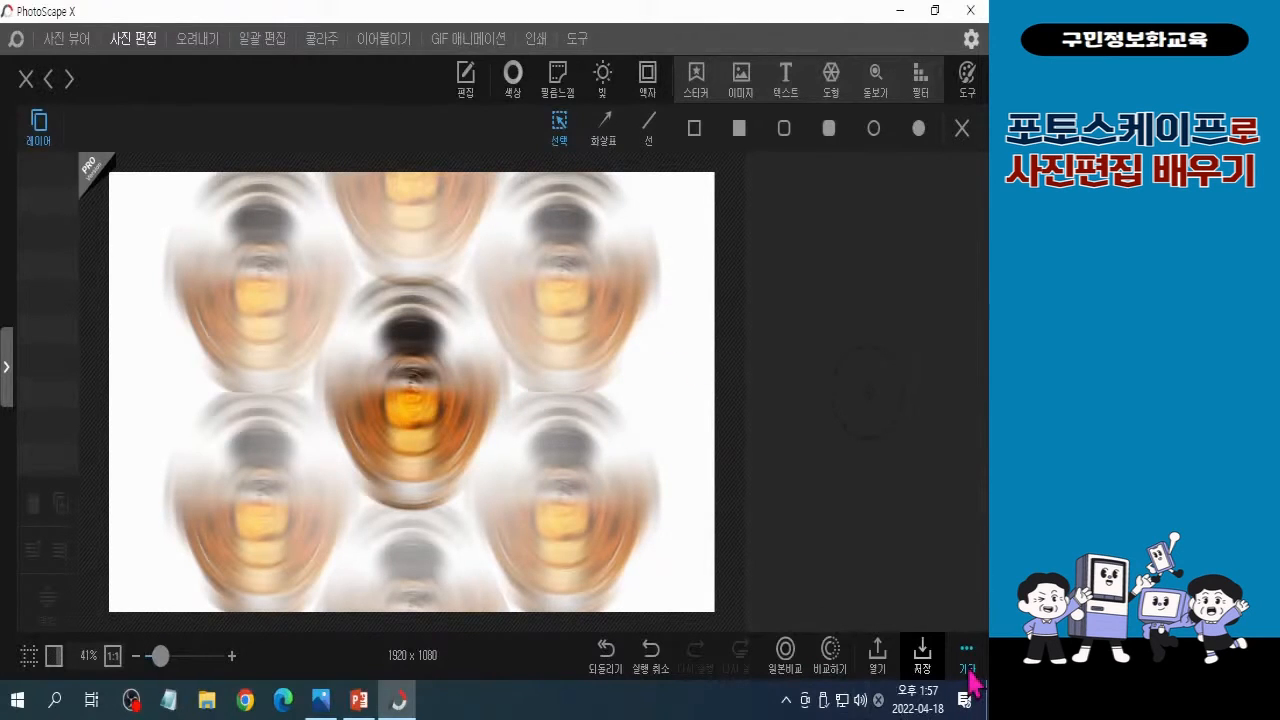
left_click(970, 678)
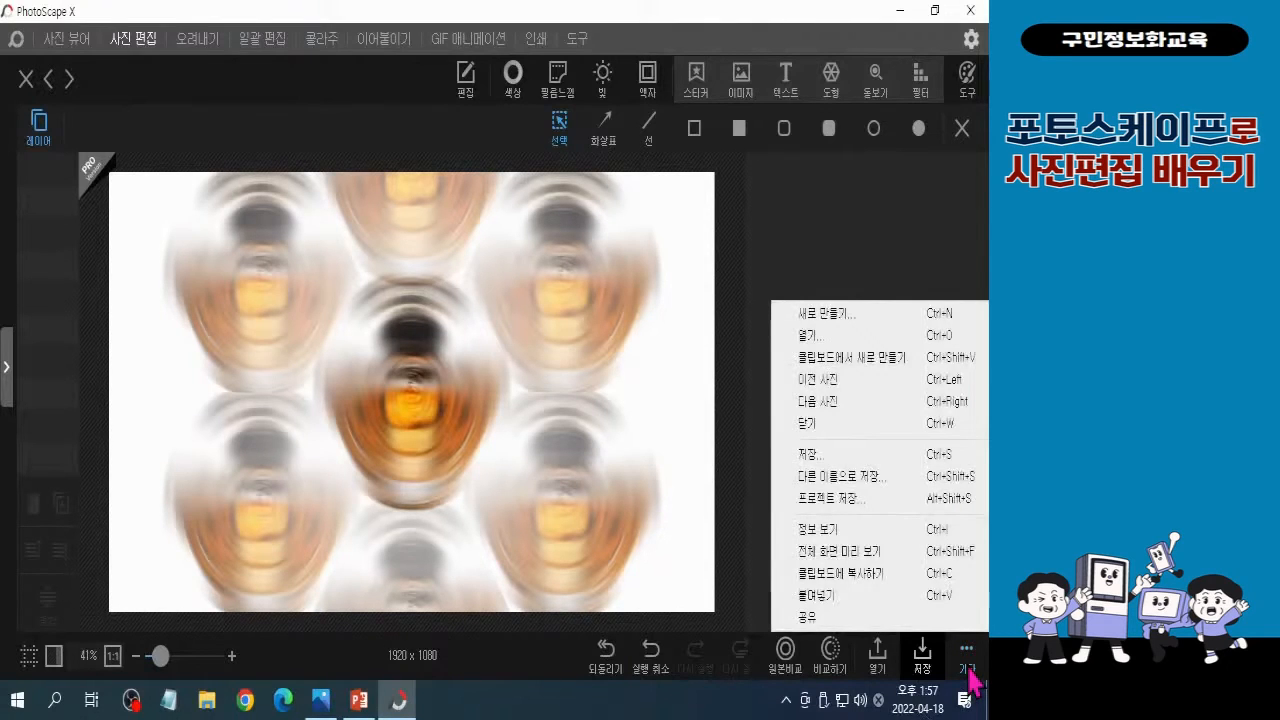
left_click(816, 595)
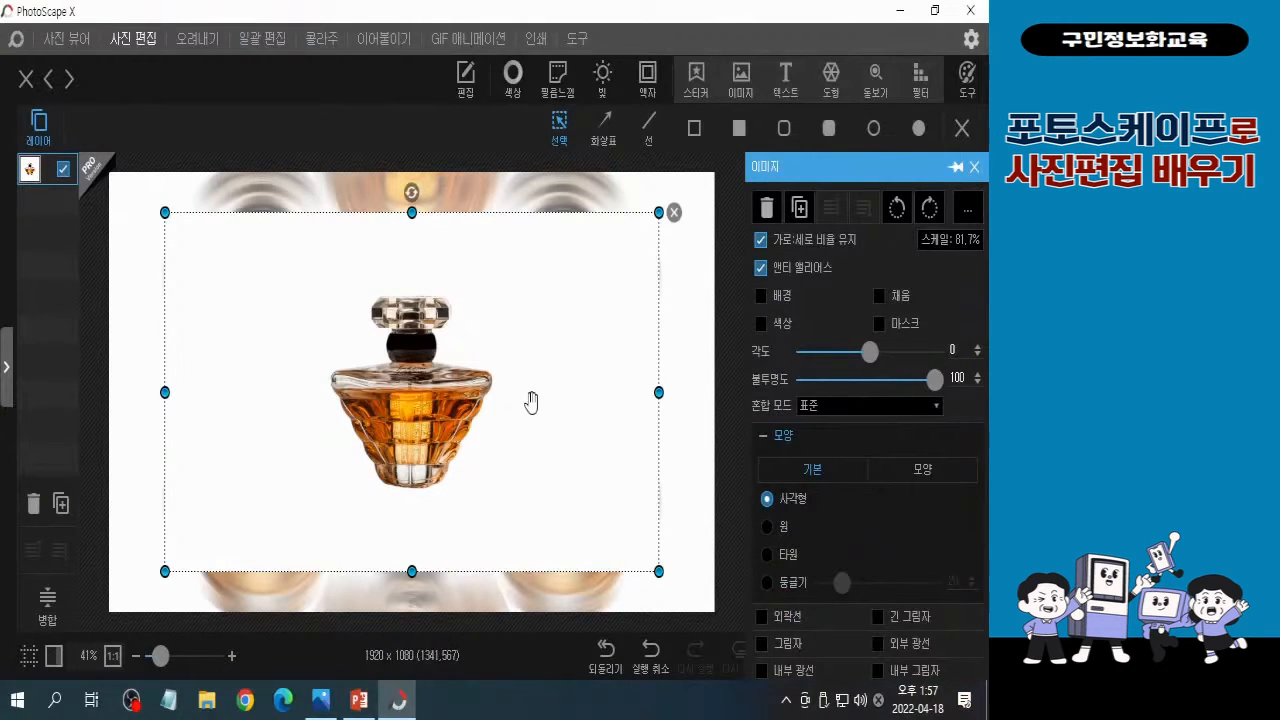
left_click(650, 650)
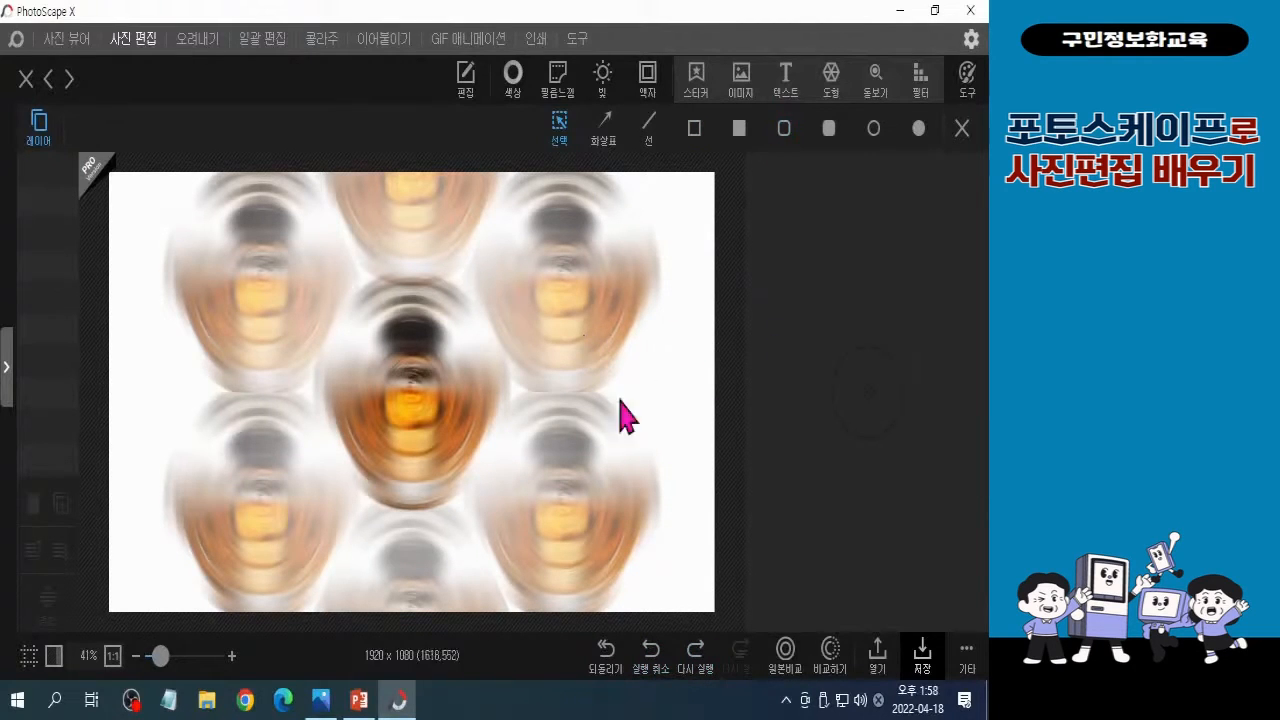
- Insert the perfume bottle image with transparent background over the centre of the blurred background and select it
left_click(741, 76)
double_click(843, 240)
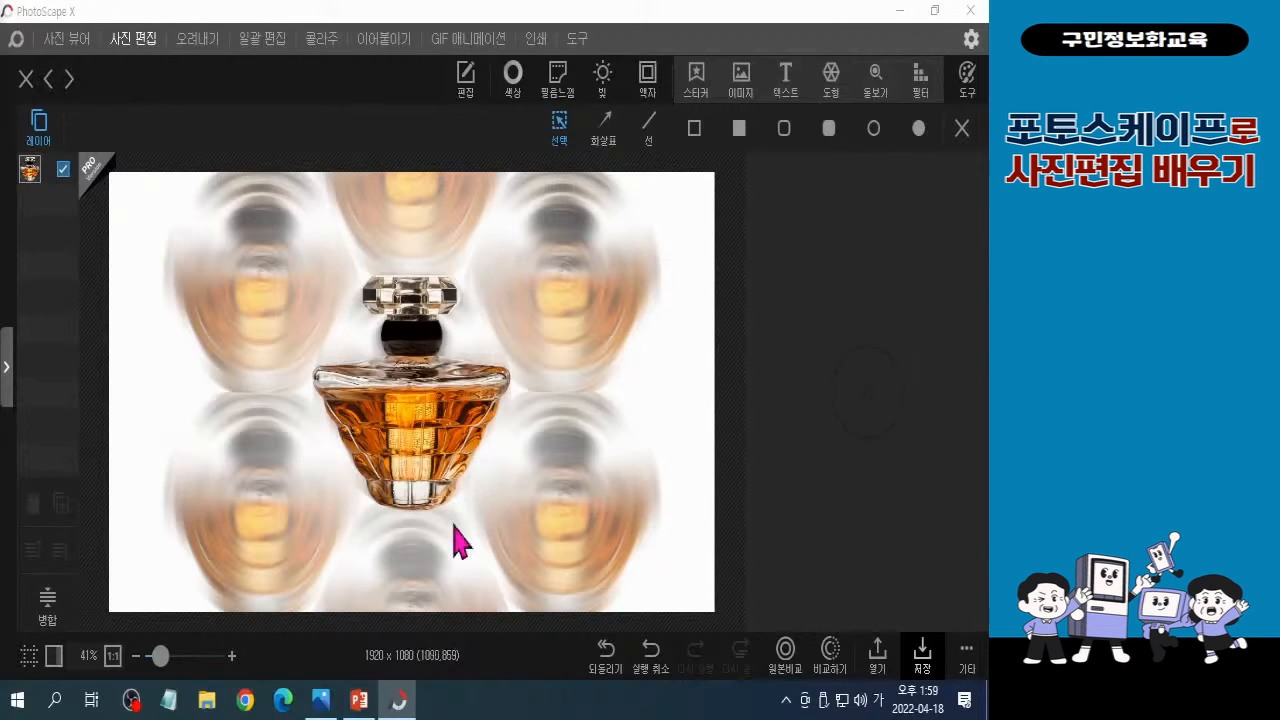
left_click(435, 408)
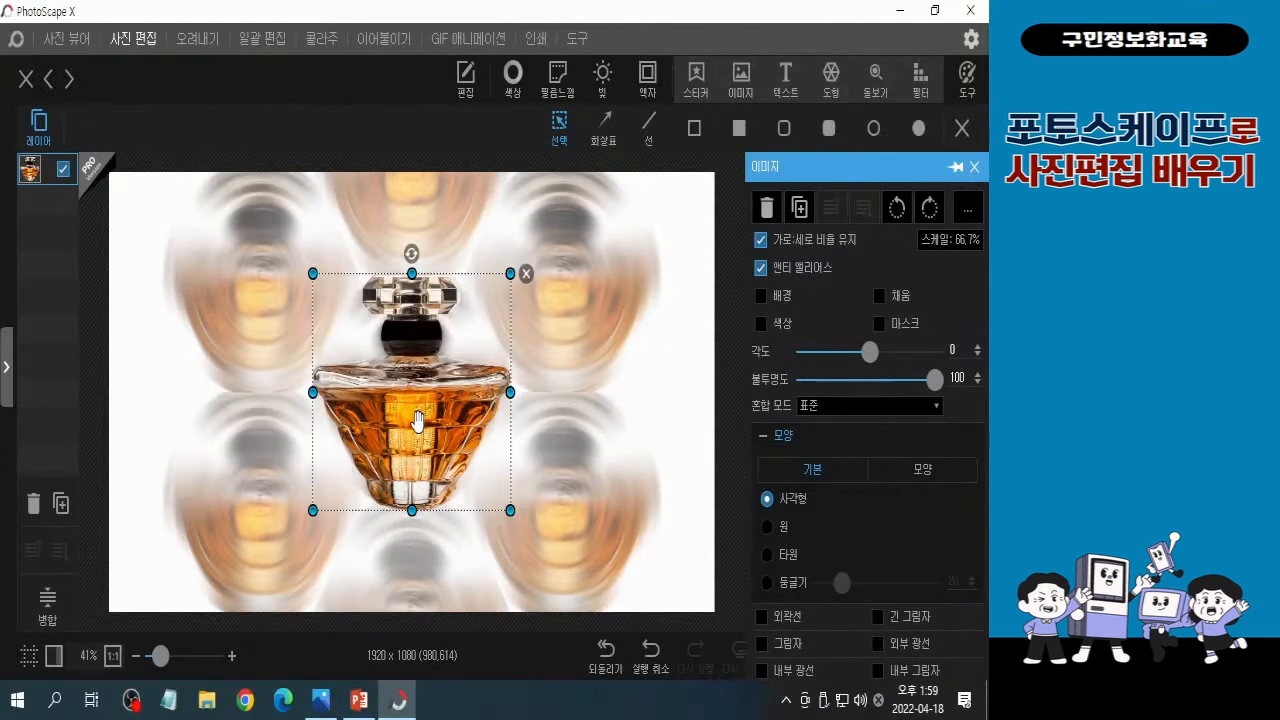
- Flip the inserted perfume bottle vertically with 상하 뒤집기
right_click(403, 410)
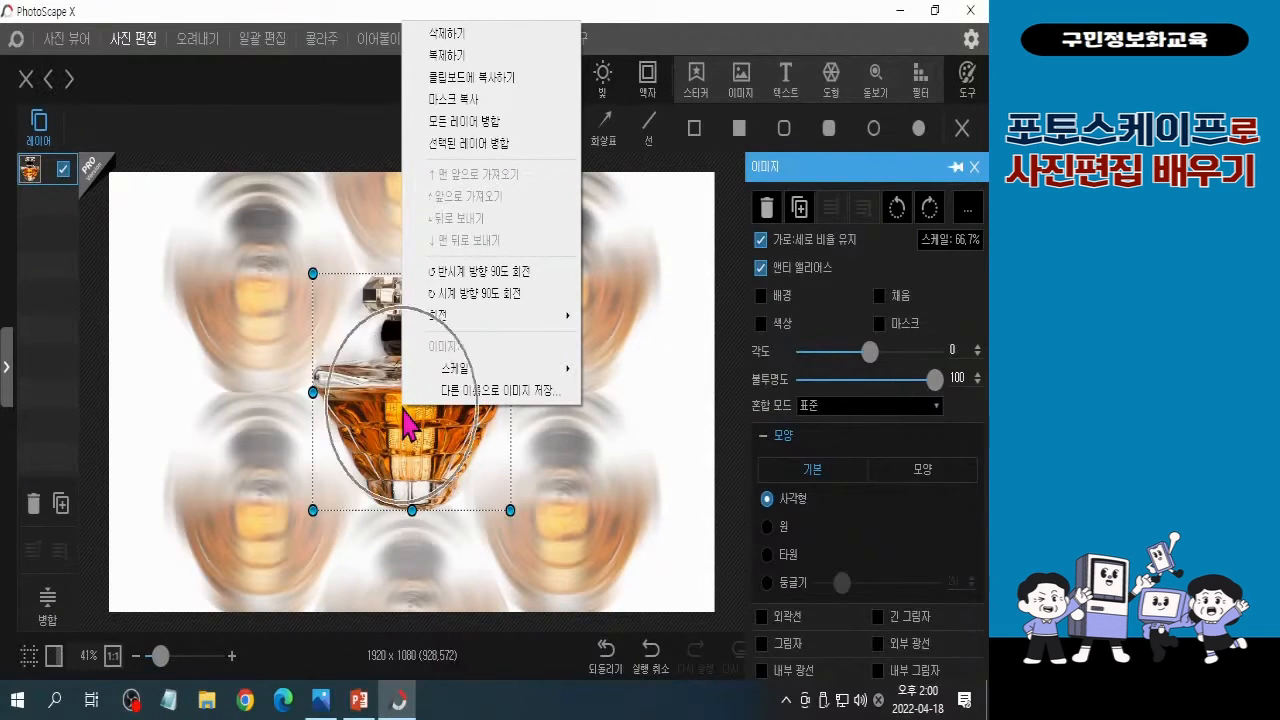
mouse_move(565, 318)
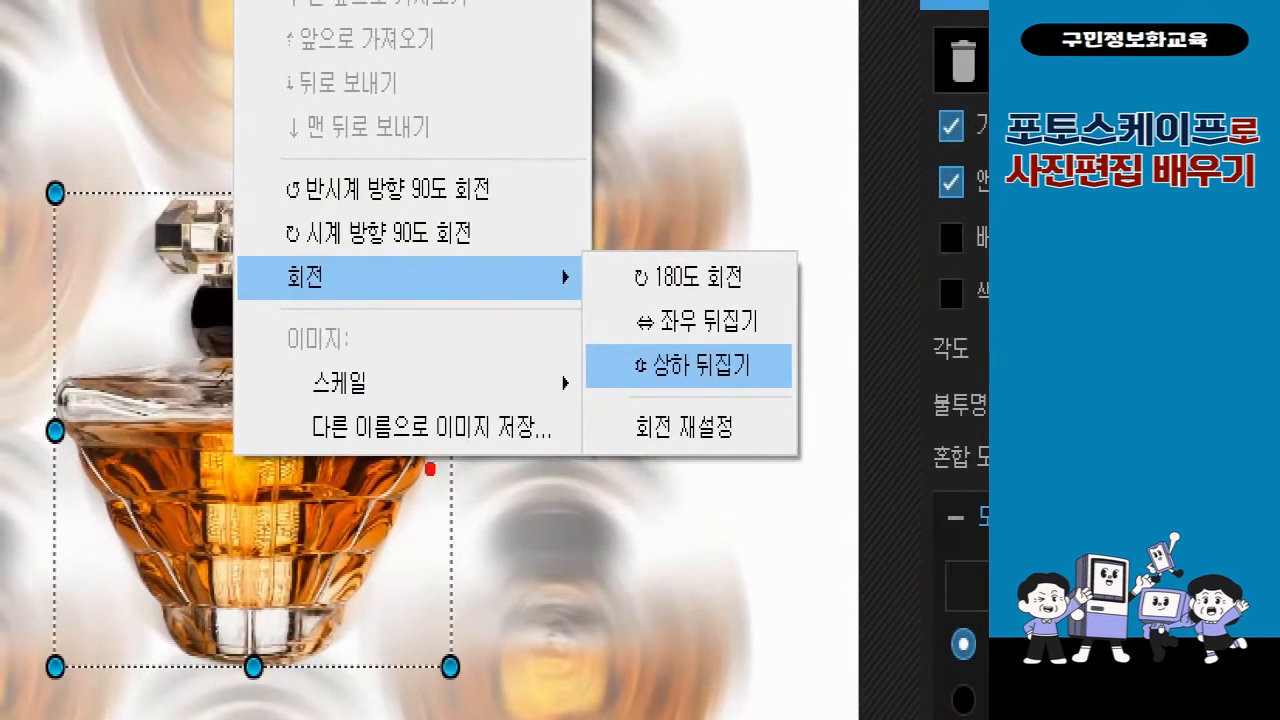
mouse_move(237, 530)
left_mouse_down()
mouse_move(248, 468)
mouse_move(212, 525)
left_mouse_up()
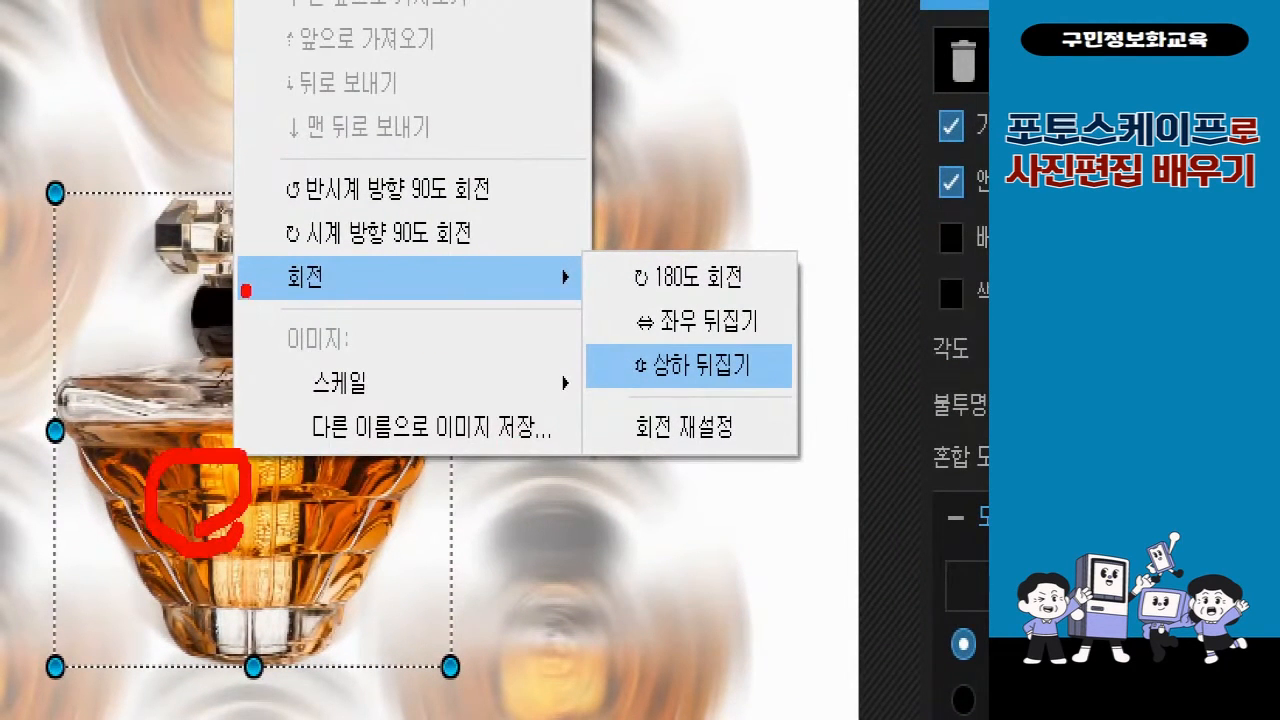
left_click_drag(232, 296, 428, 296)
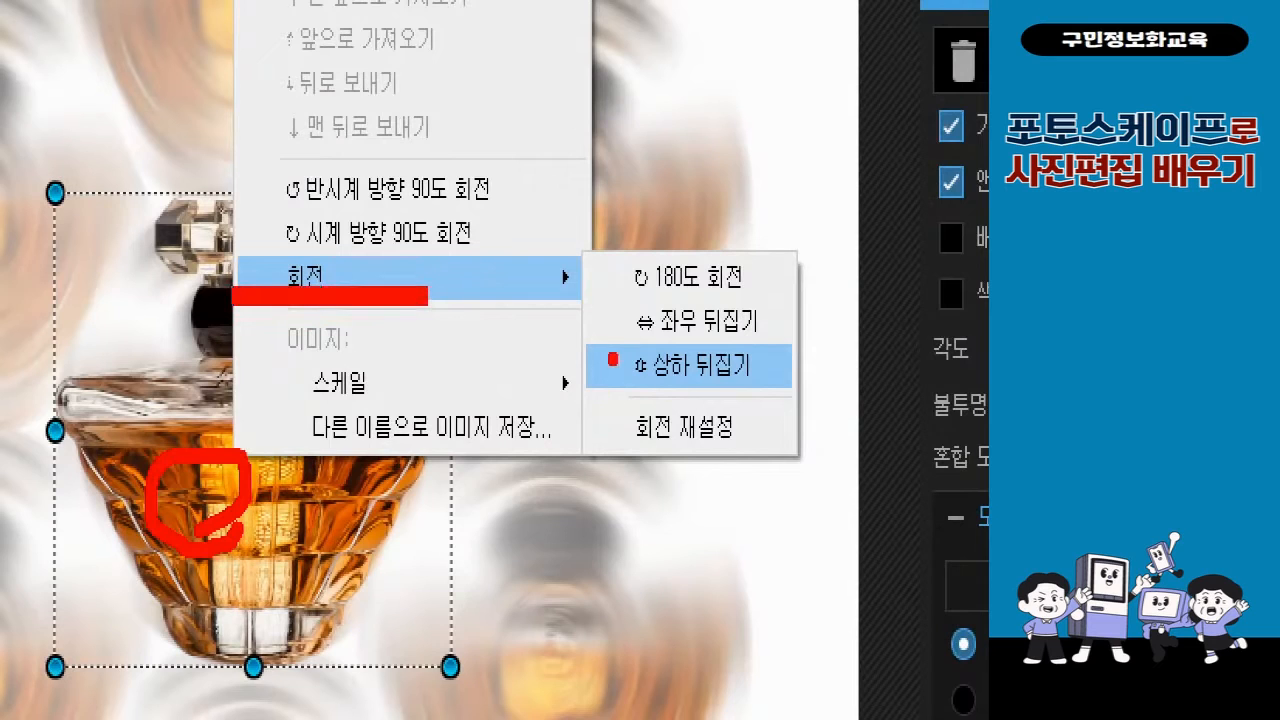
mouse_move(568, 328)
left_mouse_down()
mouse_move(830, 413)
mouse_move(811, 406)
left_mouse_up()
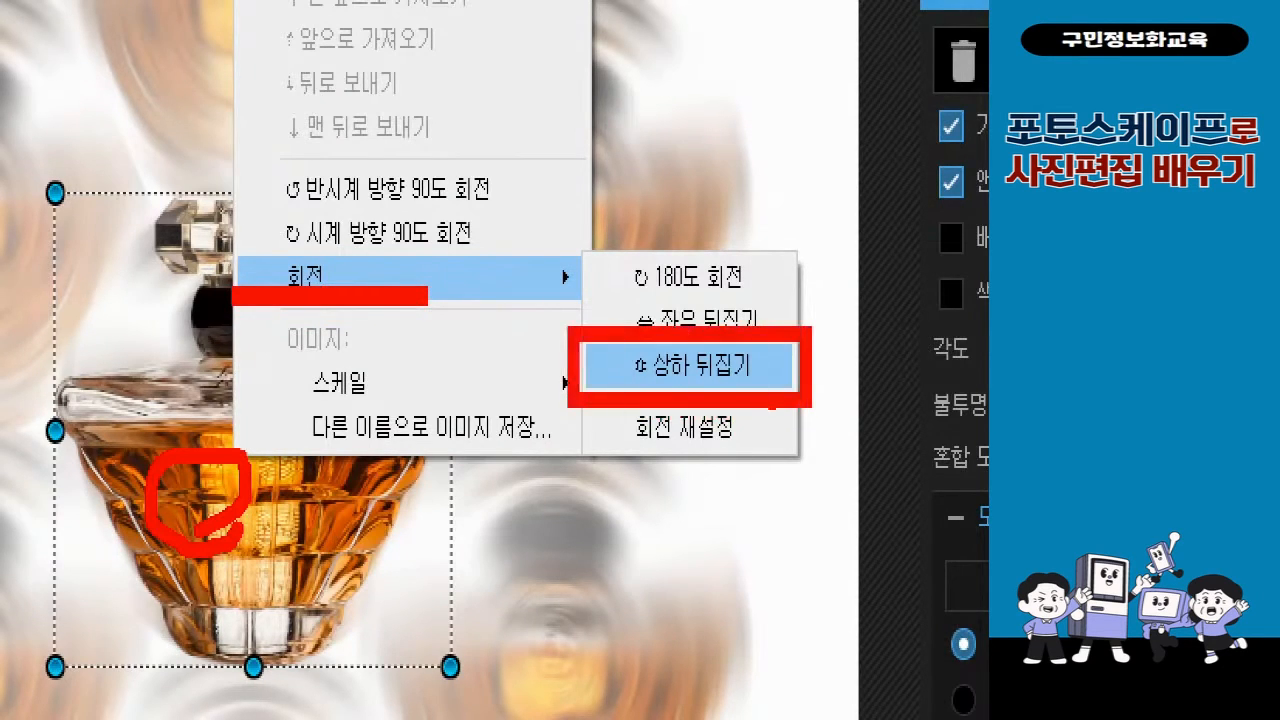
left_click(690, 366)
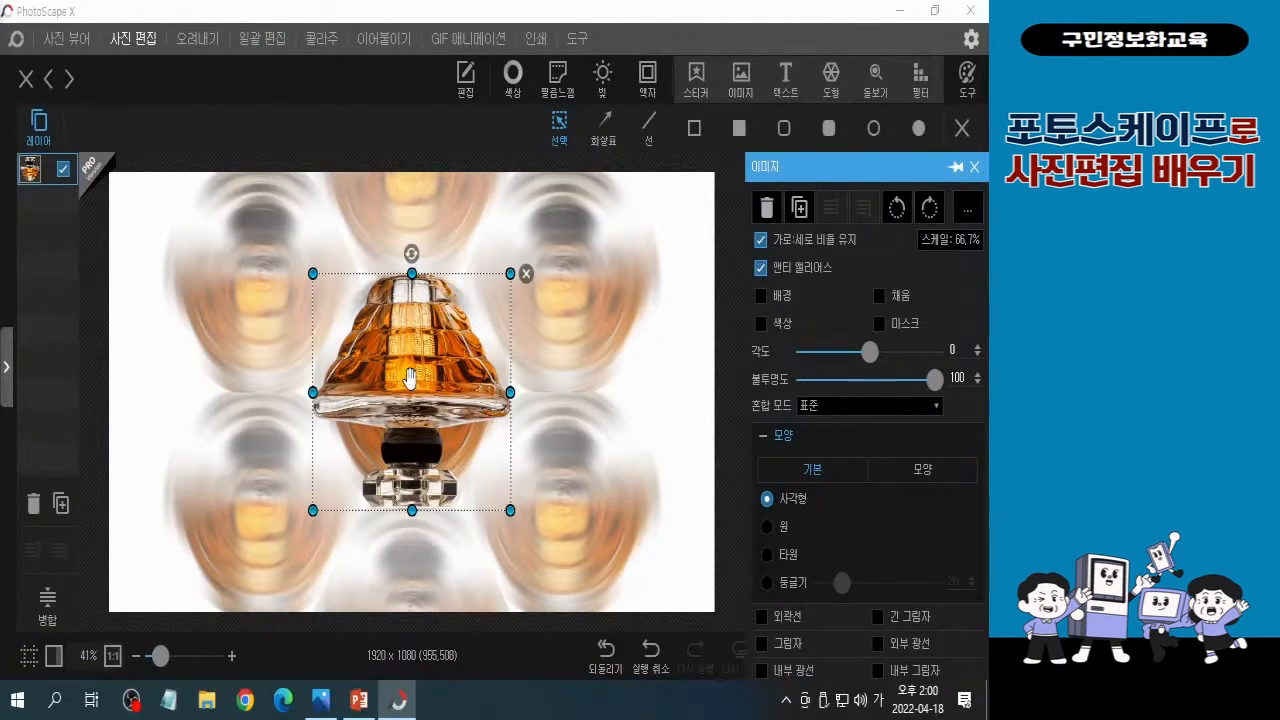
- Move the upside-down bottle straight down so its base touches the bottom of the blurred centre bottle
left_click_drag(410, 381, 405, 615)
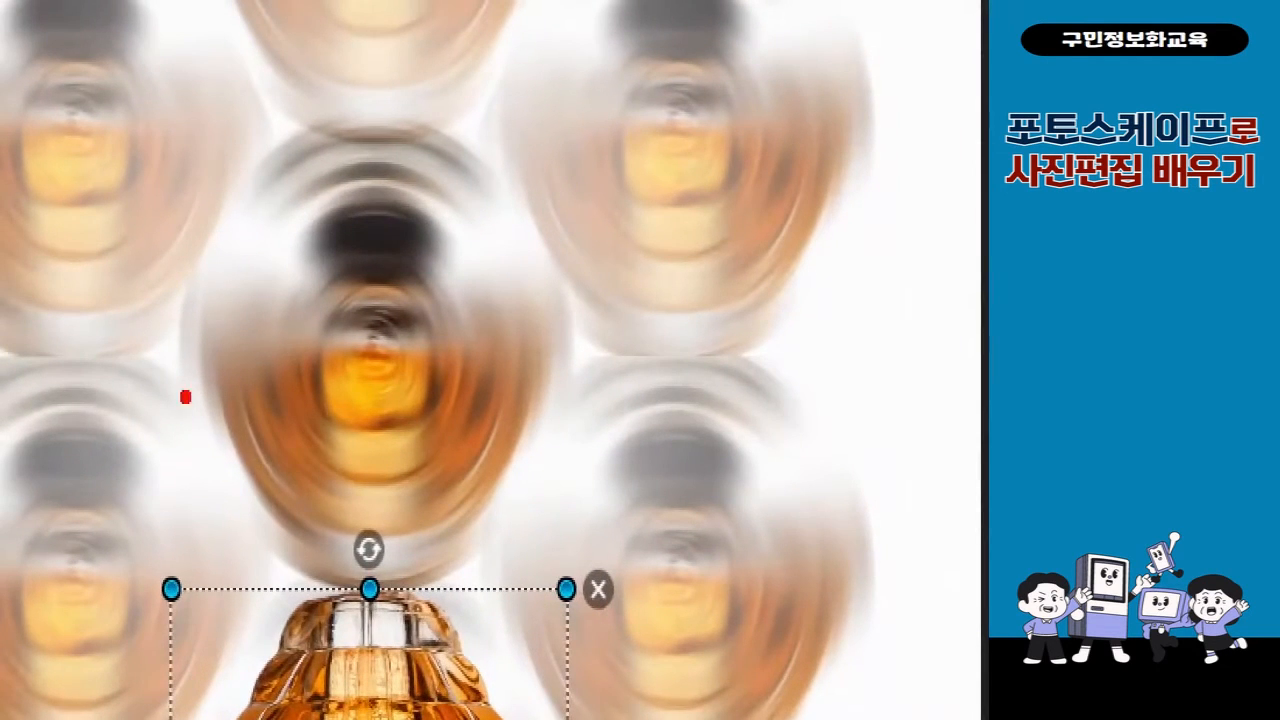
mouse_move(186, 392)
left_mouse_down()
mouse_move(234, 511)
mouse_move(545, 486)
mouse_move(583, 350)
left_mouse_up()
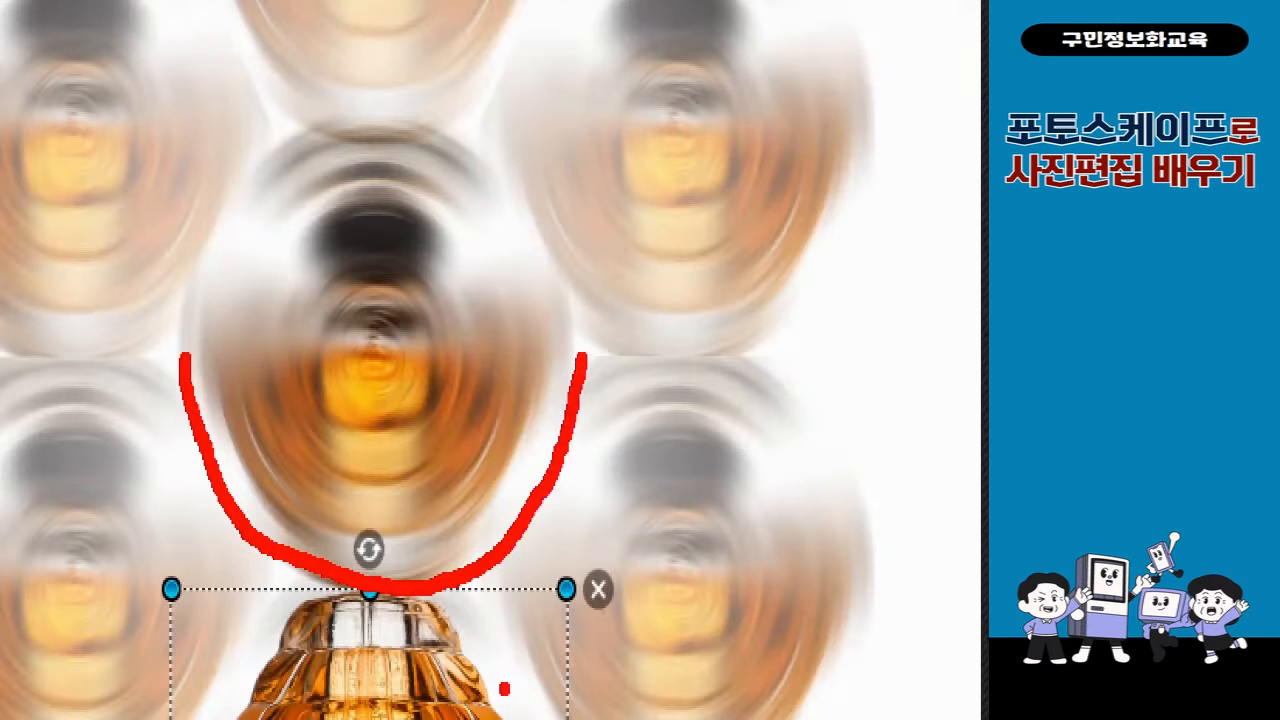
key("Escape")
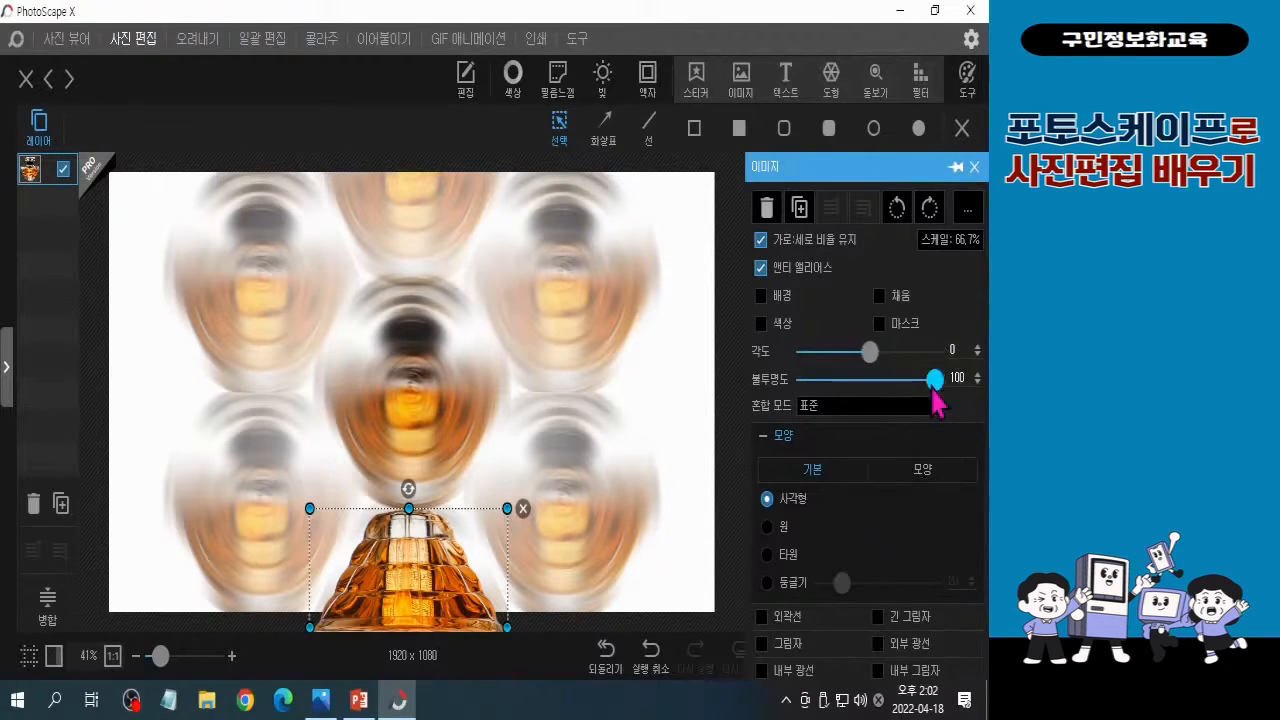
- Lower the opacity (불투명도) of the upside-down bottle to 60 so it looks like a reflection
left_click_drag(933, 389, 915, 392)
left_click_drag(912, 393, 879, 393)
left_click(6, 367)
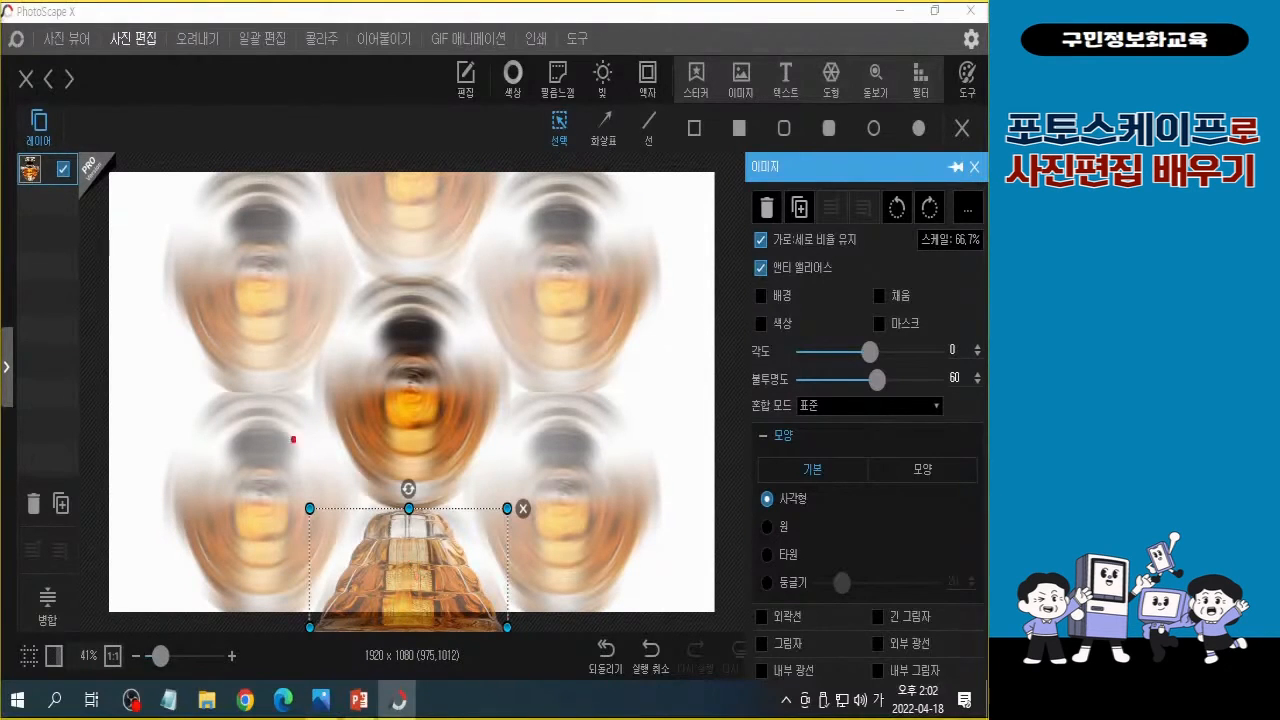
mouse_move(265, 308)
left_mouse_down()
mouse_move(245, 404)
mouse_move(228, 342)
mouse_move(243, 283)
left_mouse_up()
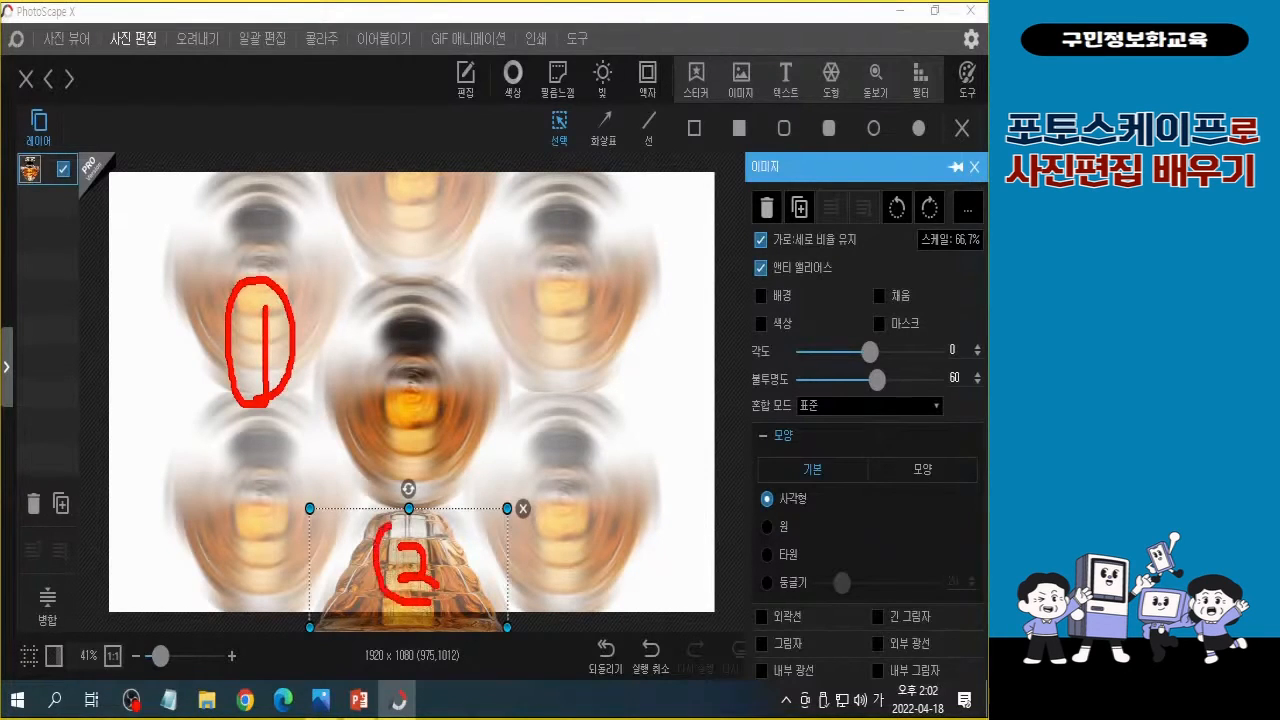
mouse_move(390, 518)
left_mouse_down()
mouse_move(442, 533)
mouse_move(450, 596)
left_mouse_up()
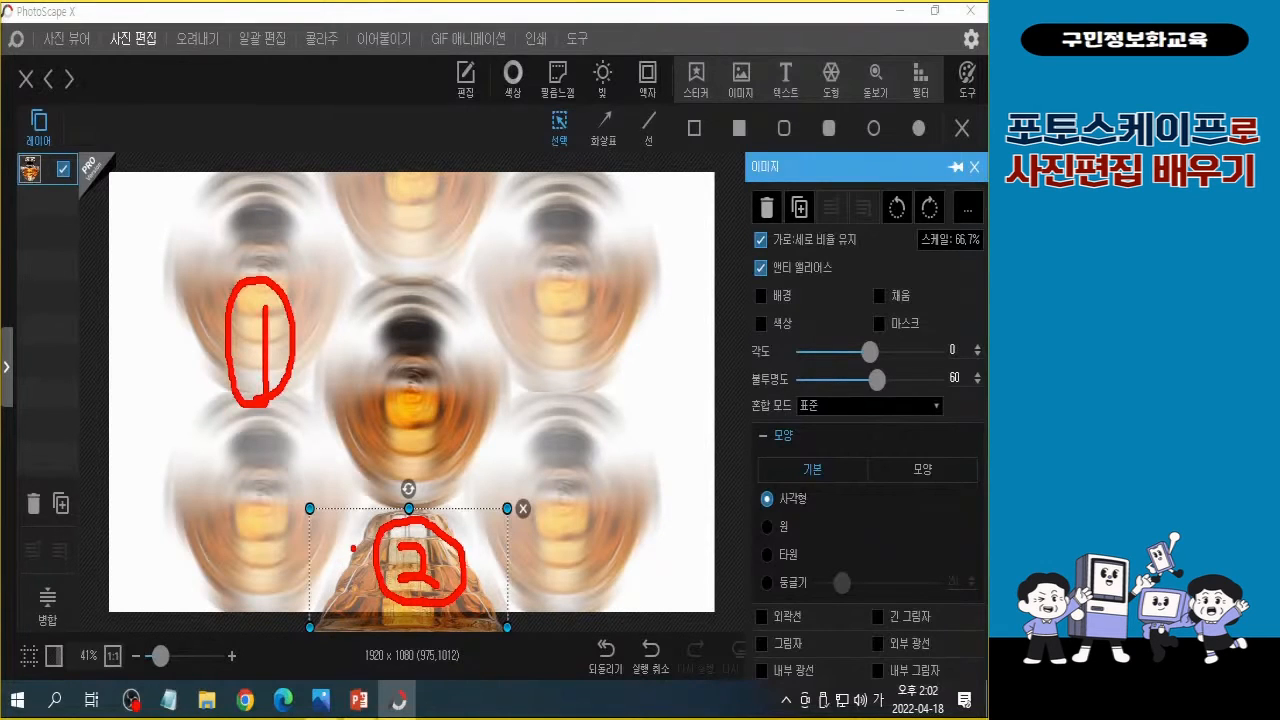
key("Escape")
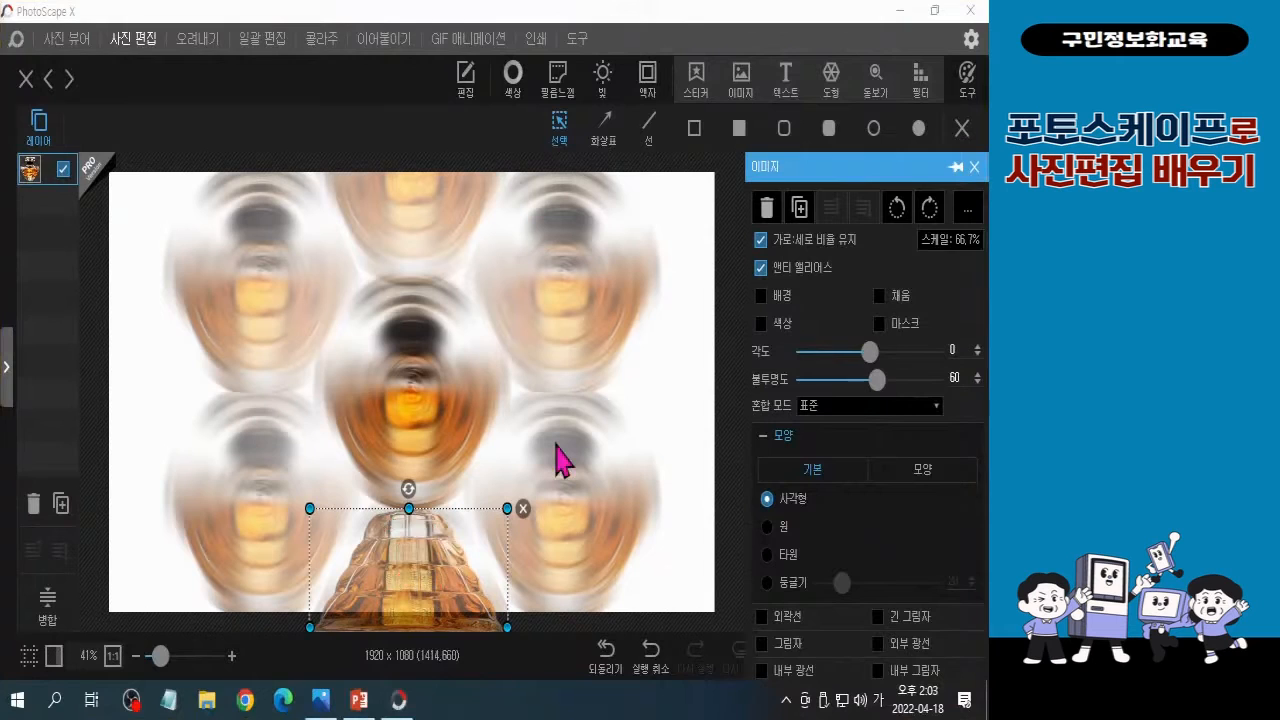
- Merge (병합) the reflection bottle into the background, choosing the option that cuts off the part outside the canvas
left_click(60, 617)
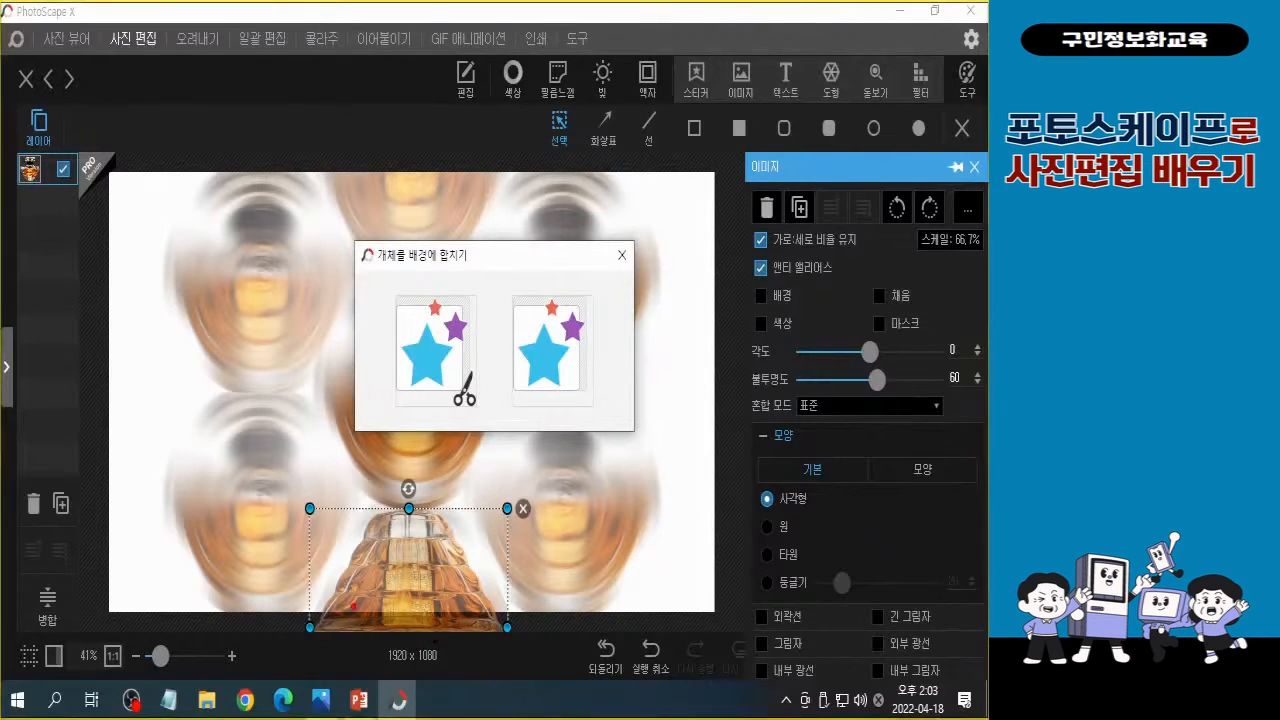
left_click_drag(318, 623, 578, 611)
left_click_drag(391, 286, 482, 422)
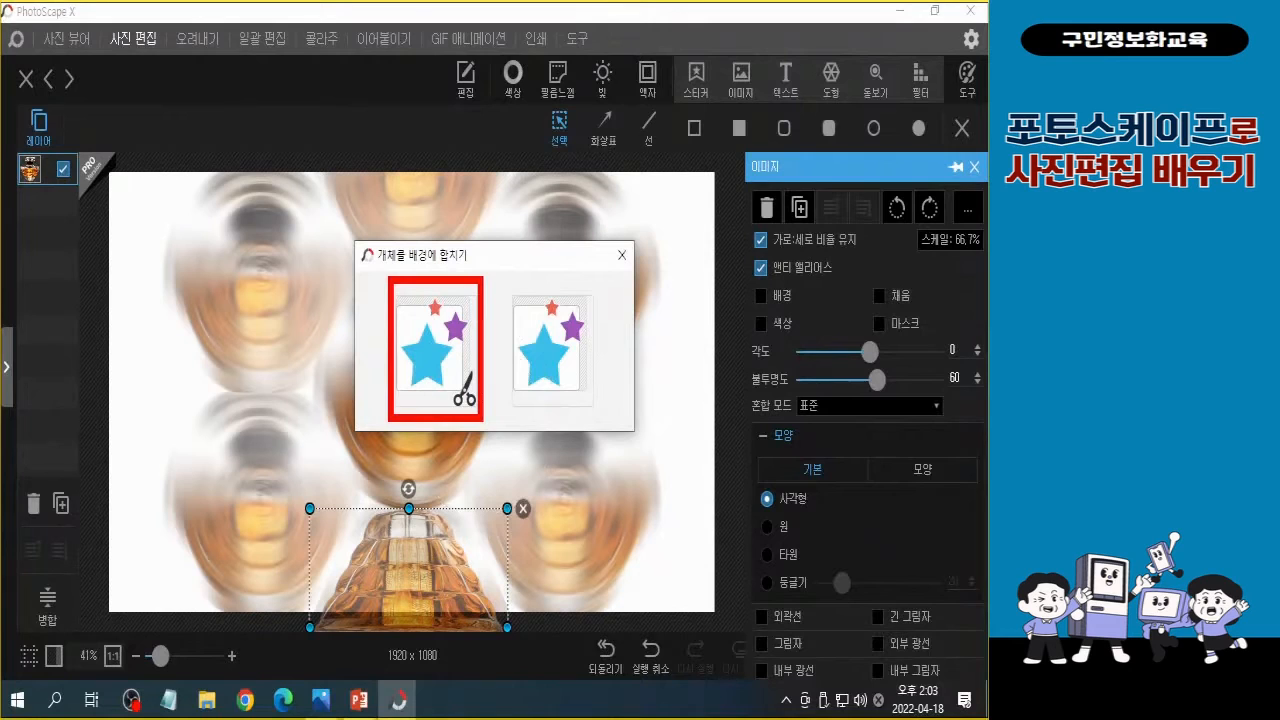
key("Escape")
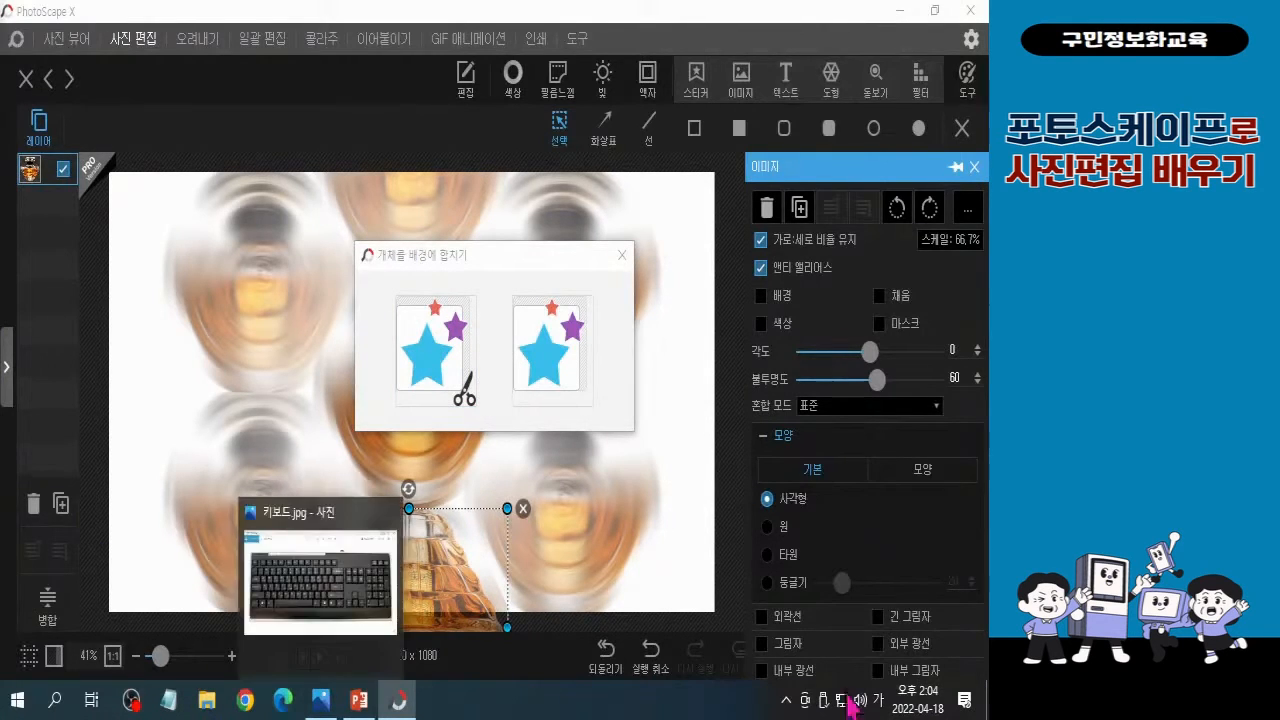
left_click(440, 365)
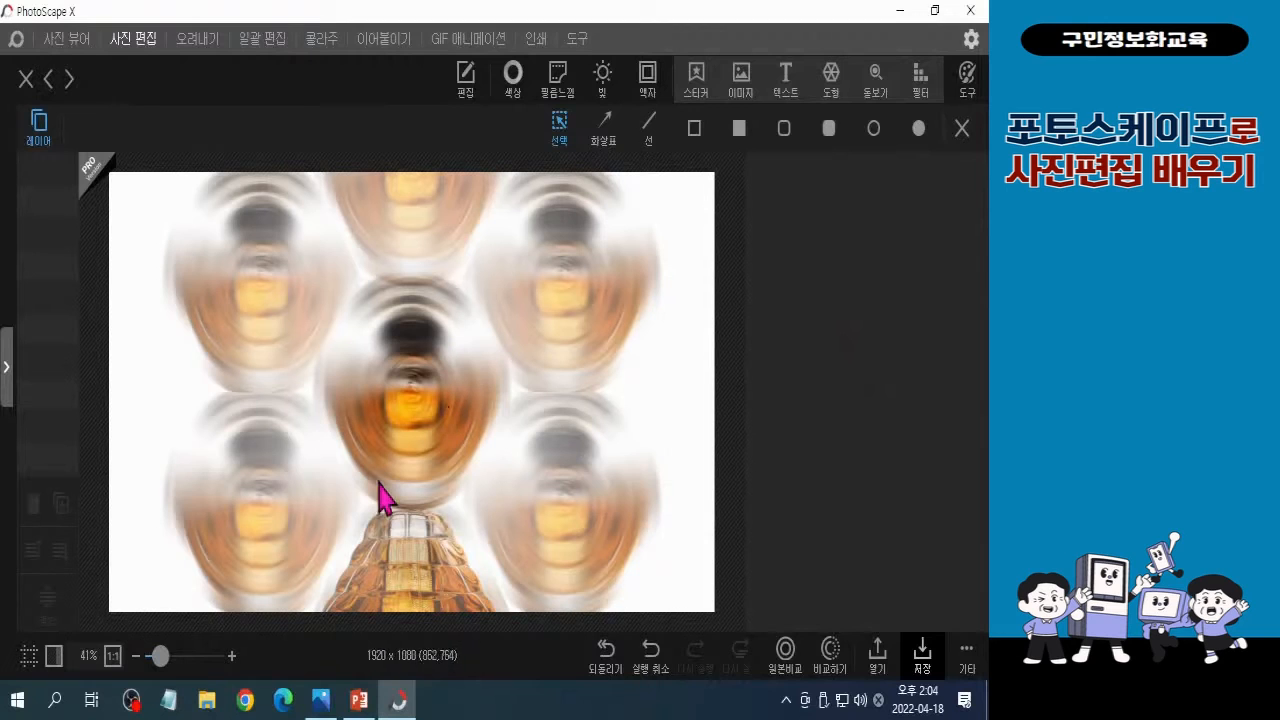
- Switch to the Photos app and examine the Ctrl and V keys in 키보드.jpg
left_click(330, 705)
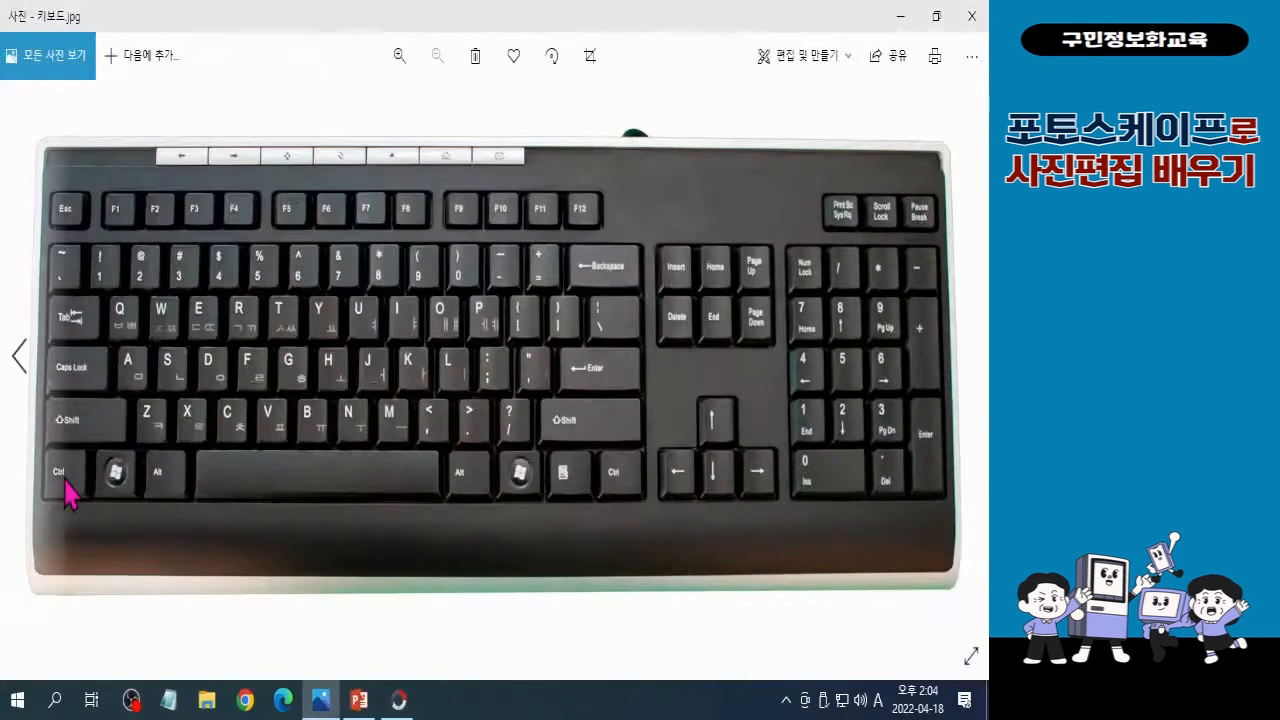
left_click(66, 488)
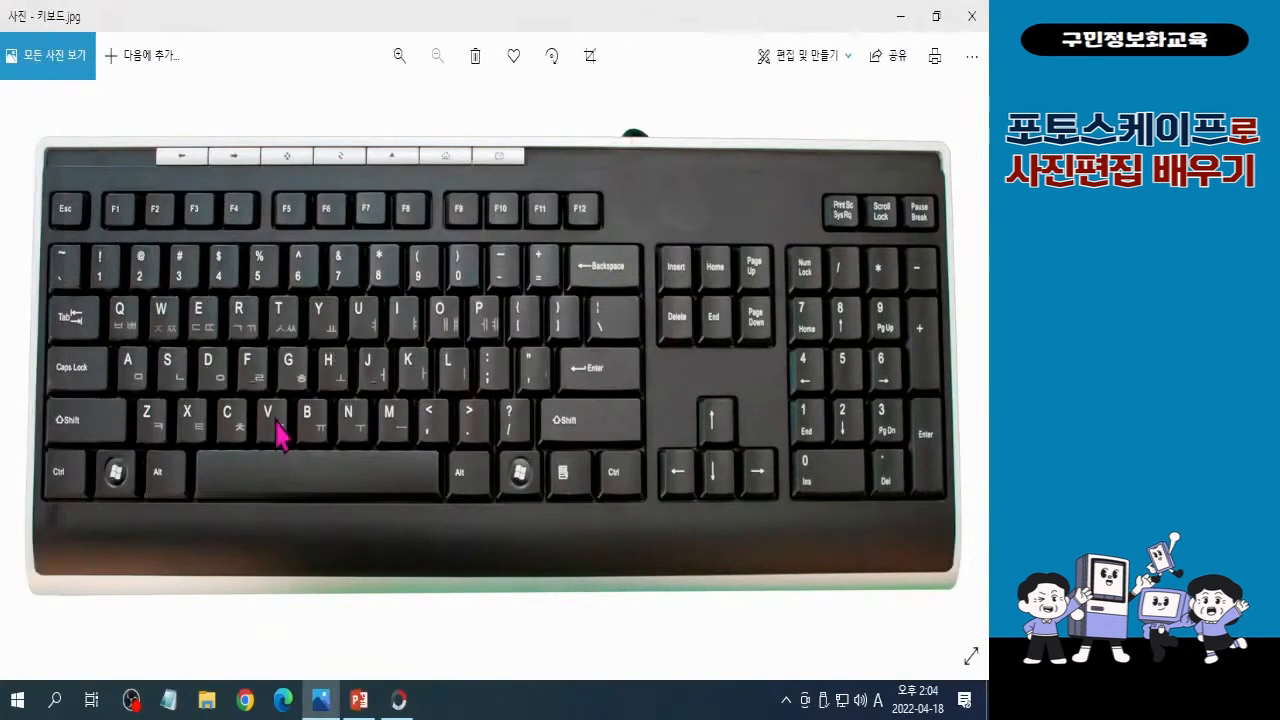
left_click_drag(37, 446, 95, 503)
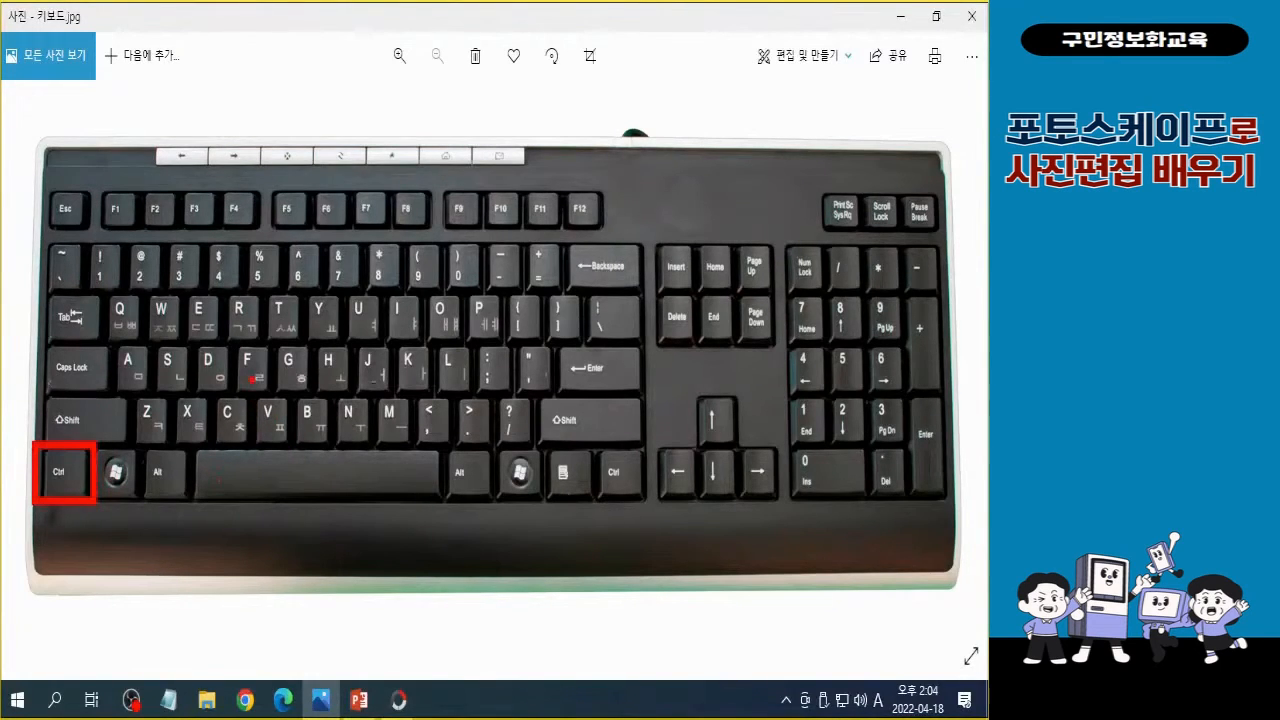
left_click_drag(250, 379, 297, 463)
left_click(267, 580)
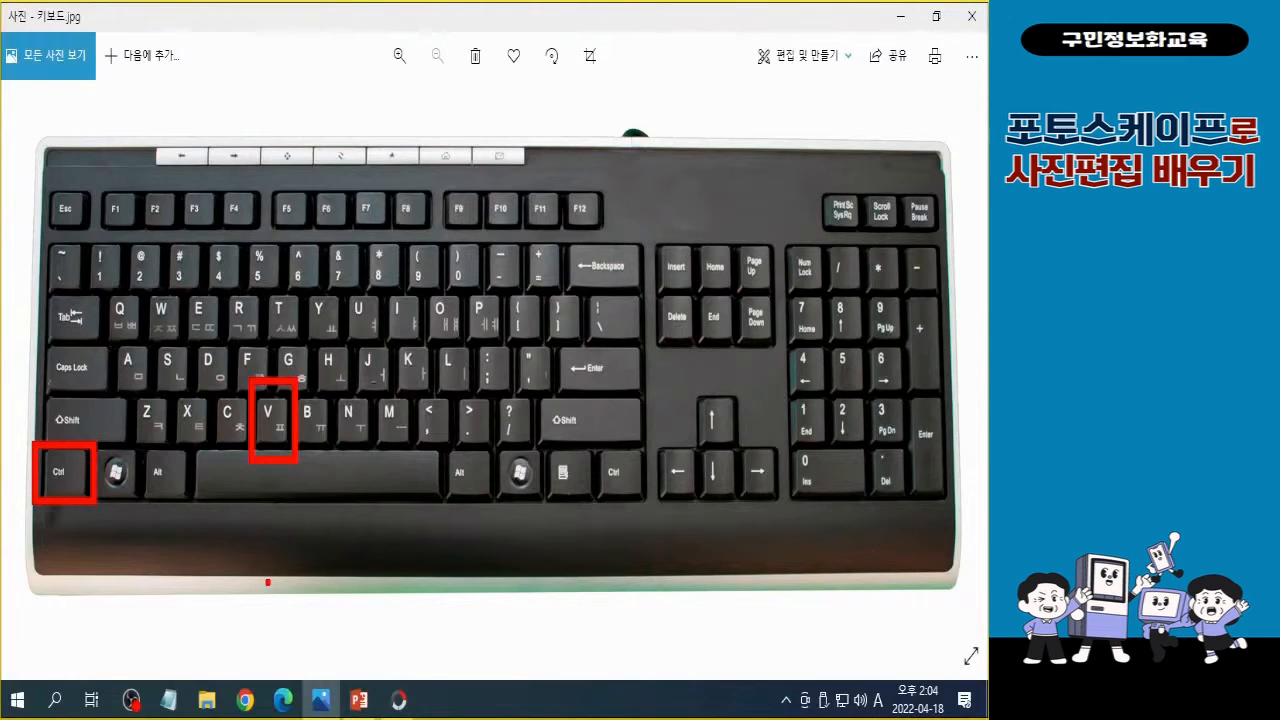
- Switch back to PhotoScape X and try pasting the copied bottle picture, removing the pasted white-background image again
left_click(902, 17)
key("ctrl+v")
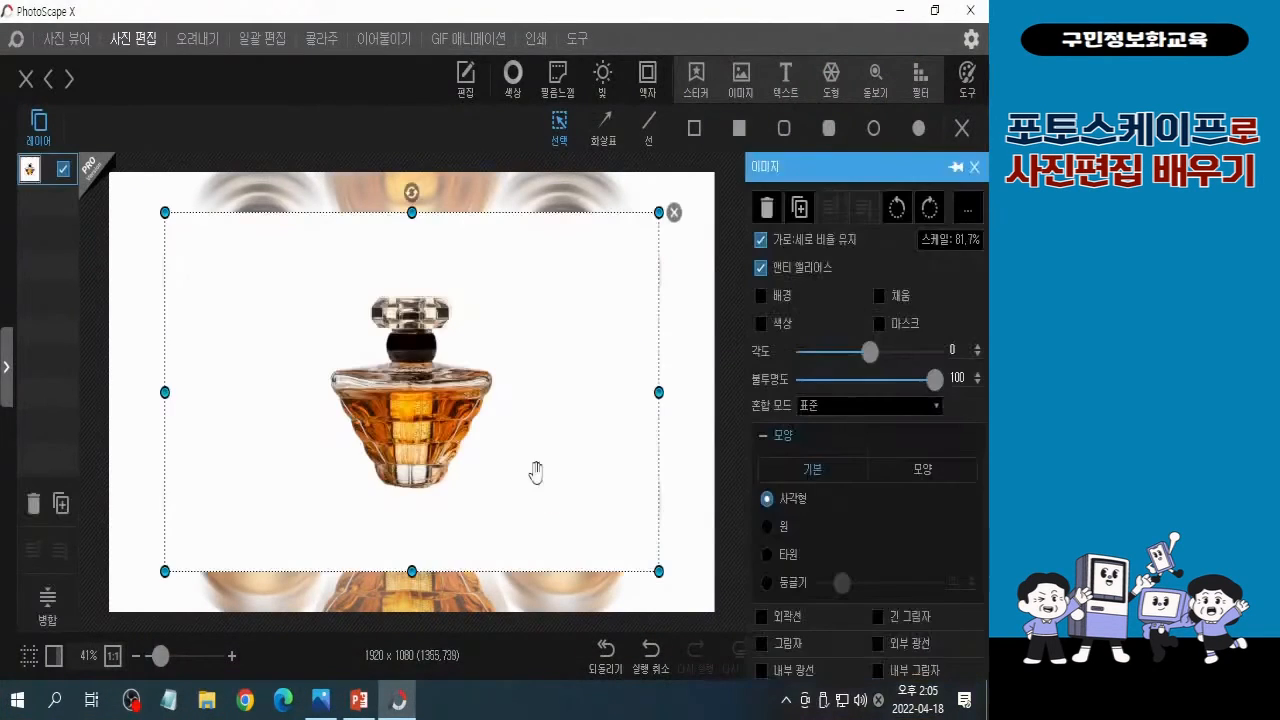
left_click(490, 356)
key("Delete")
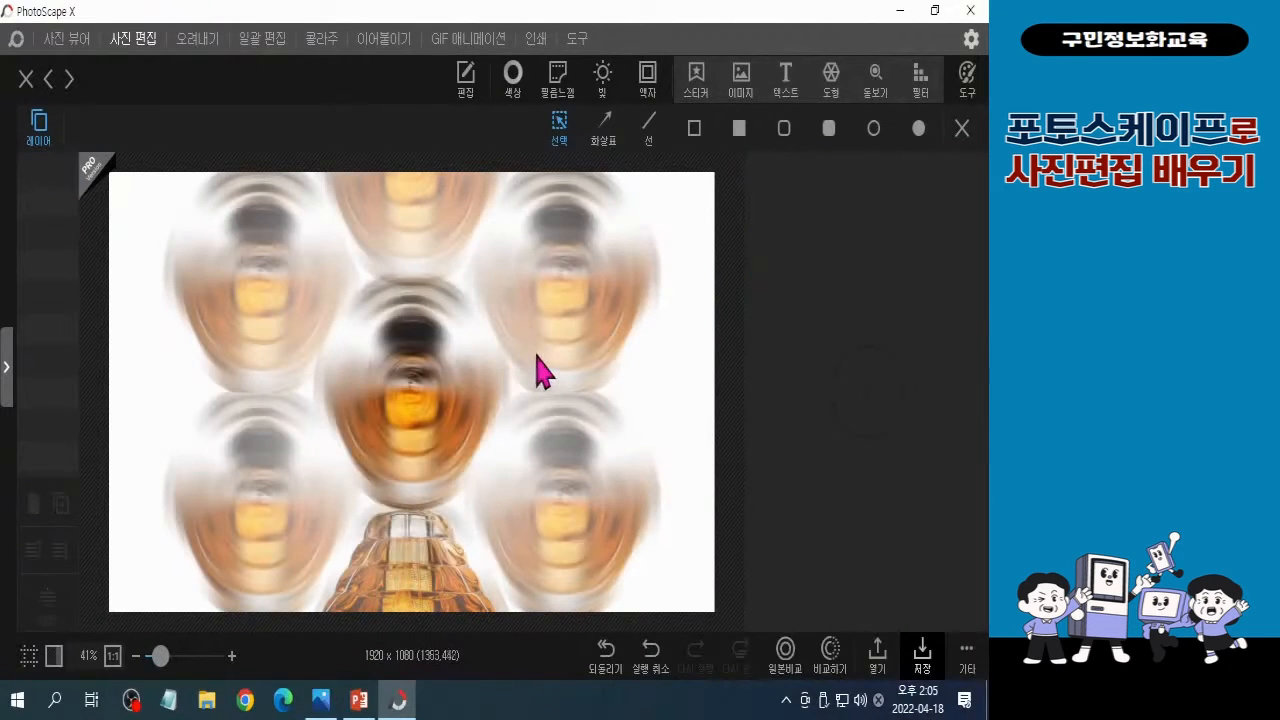
- Insert the cut-out bottle image file over the blurred centre bottle, standing directly above its reflection
left_click(741, 78)
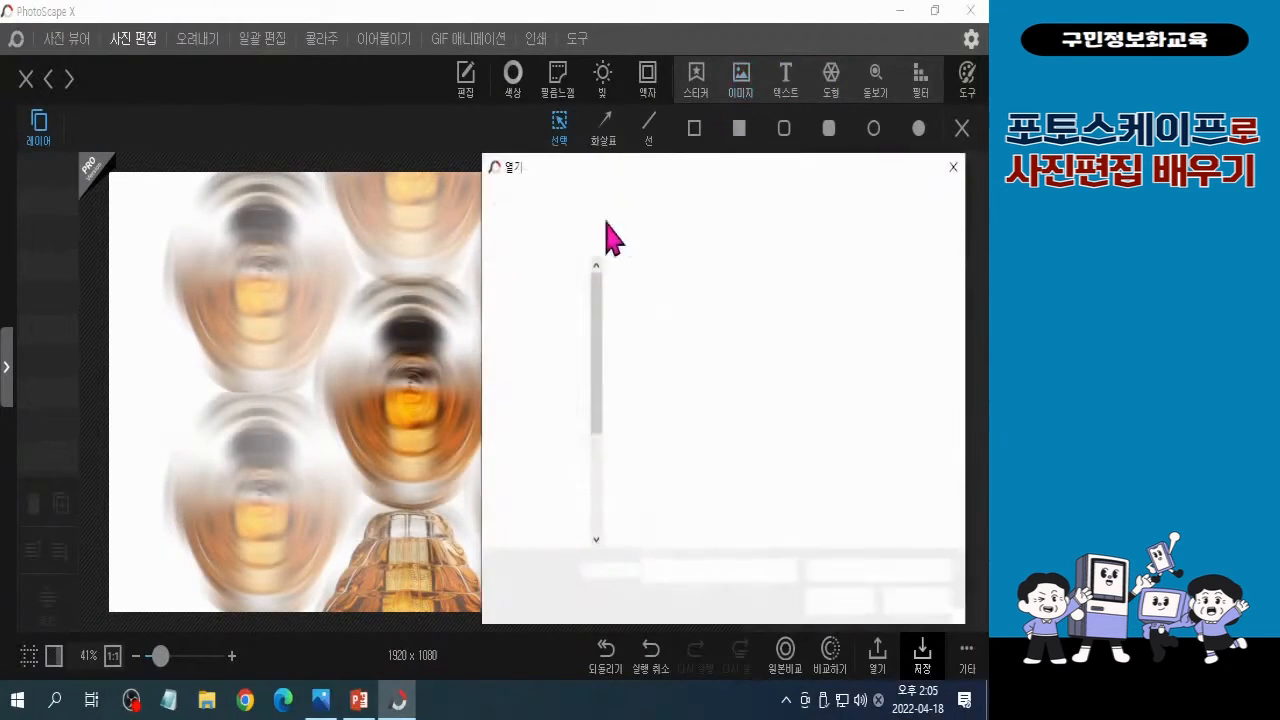
left_click(831, 320)
left_click(839, 601)
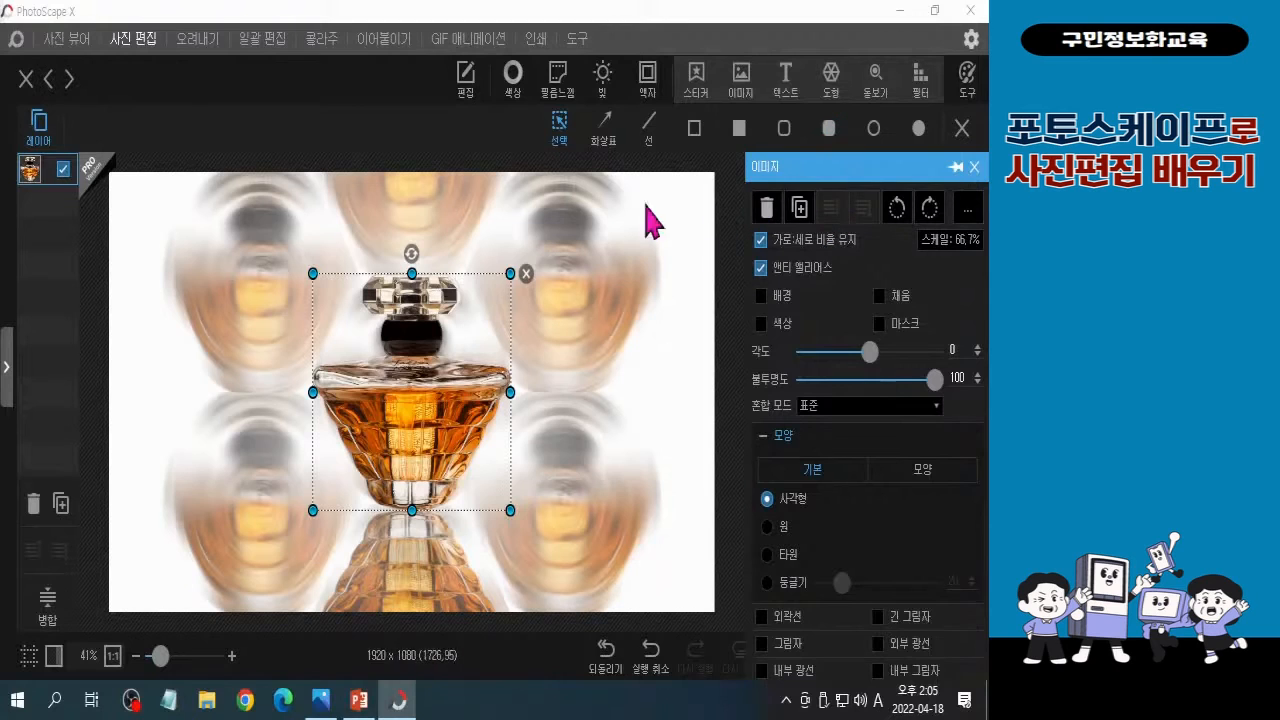
- Apply bokeh (보케) light effect 006 to the blurred bottle background with its default settings
left_click(603, 95)
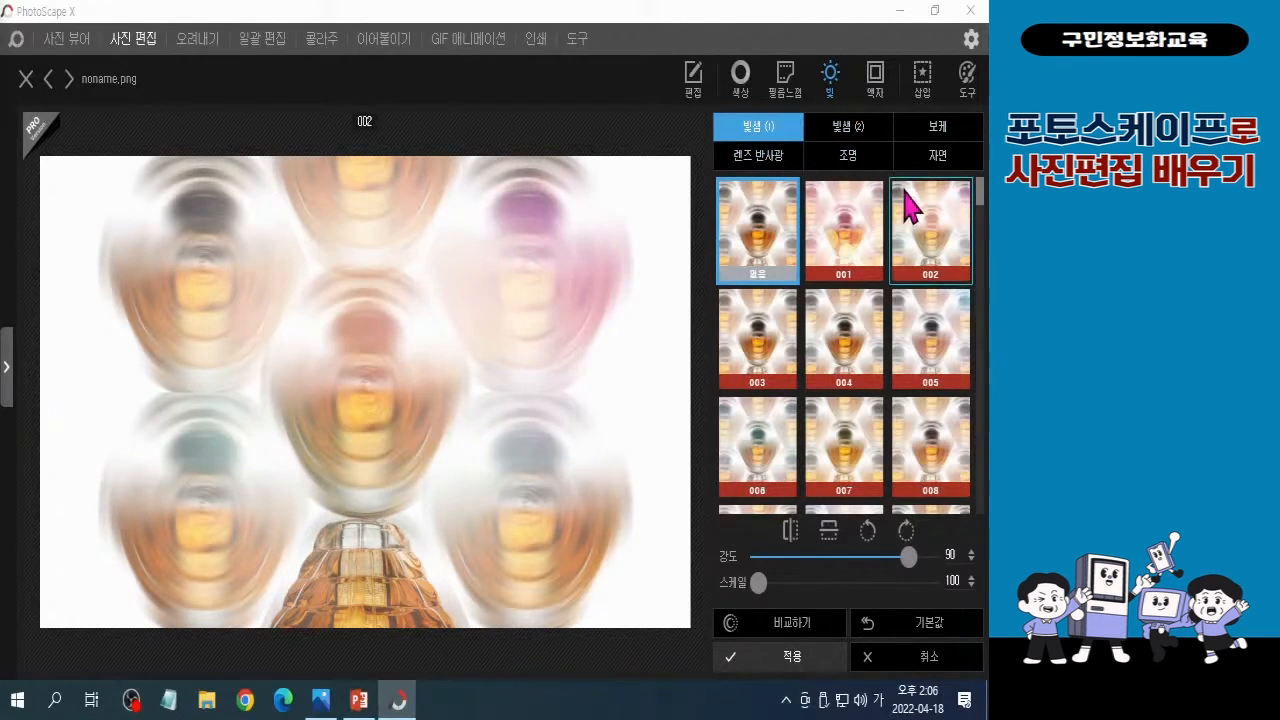
left_click(938, 128)
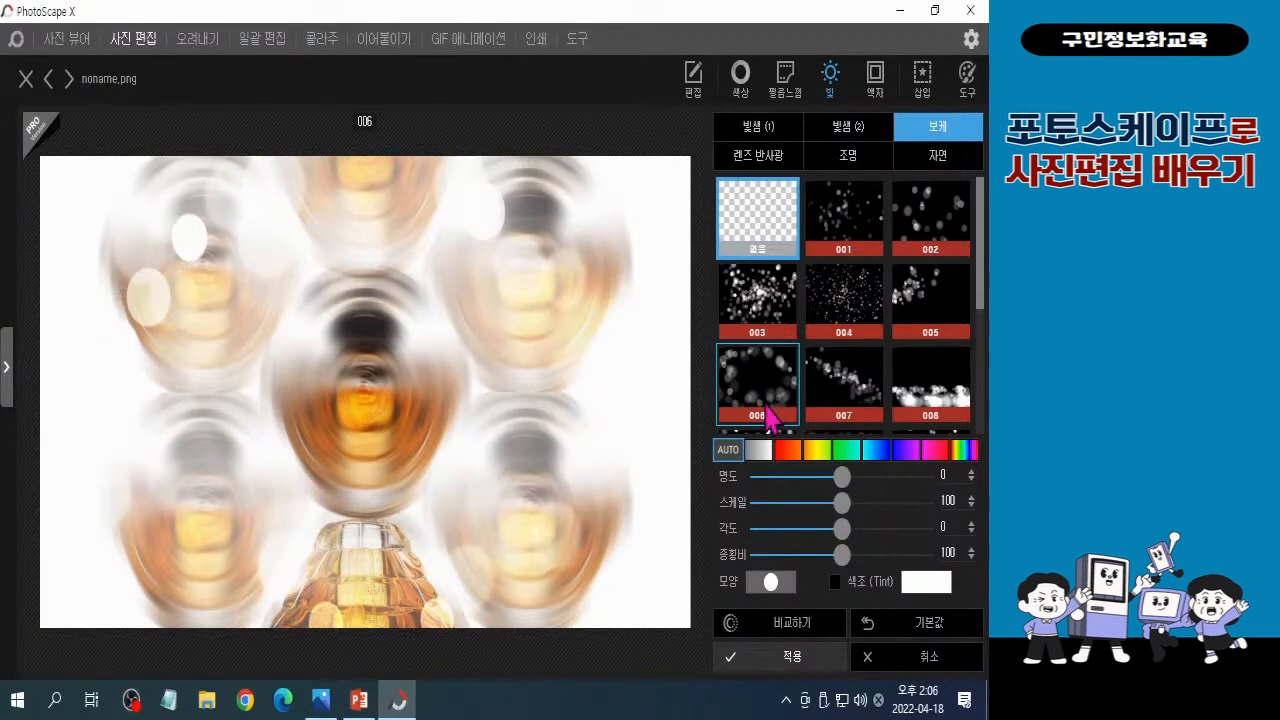
left_click(768, 415)
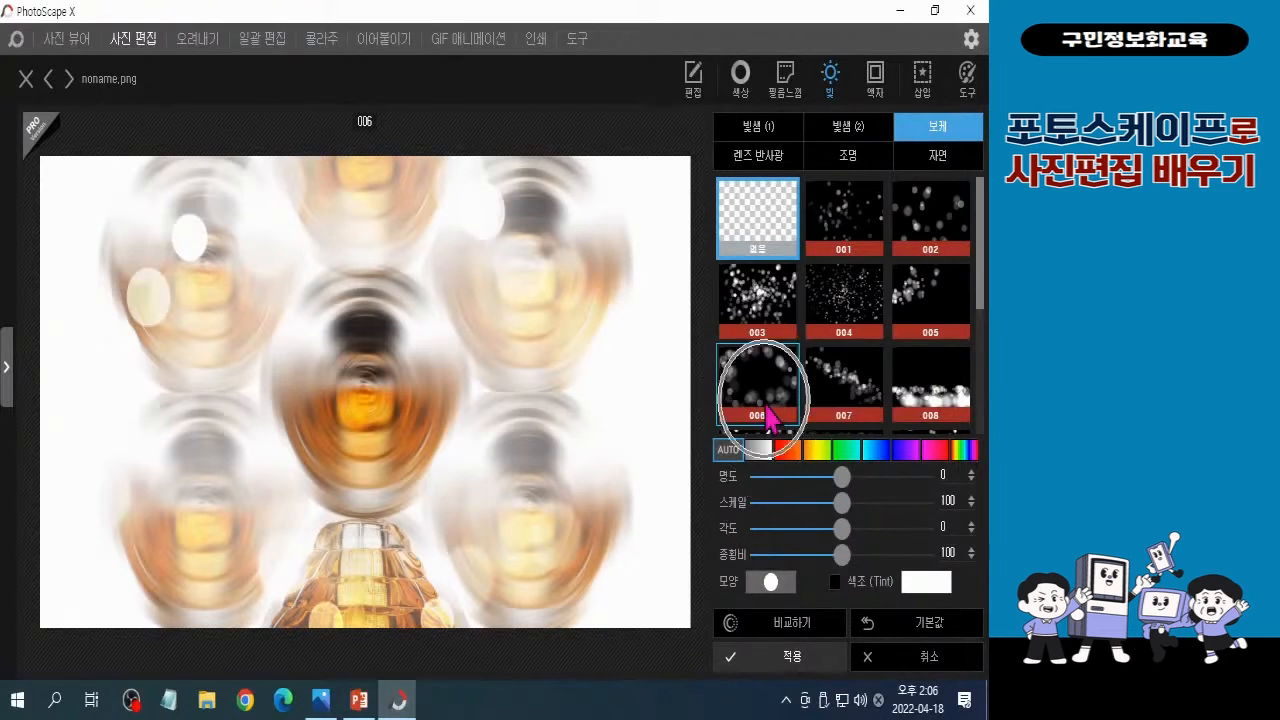
left_click(785, 662)
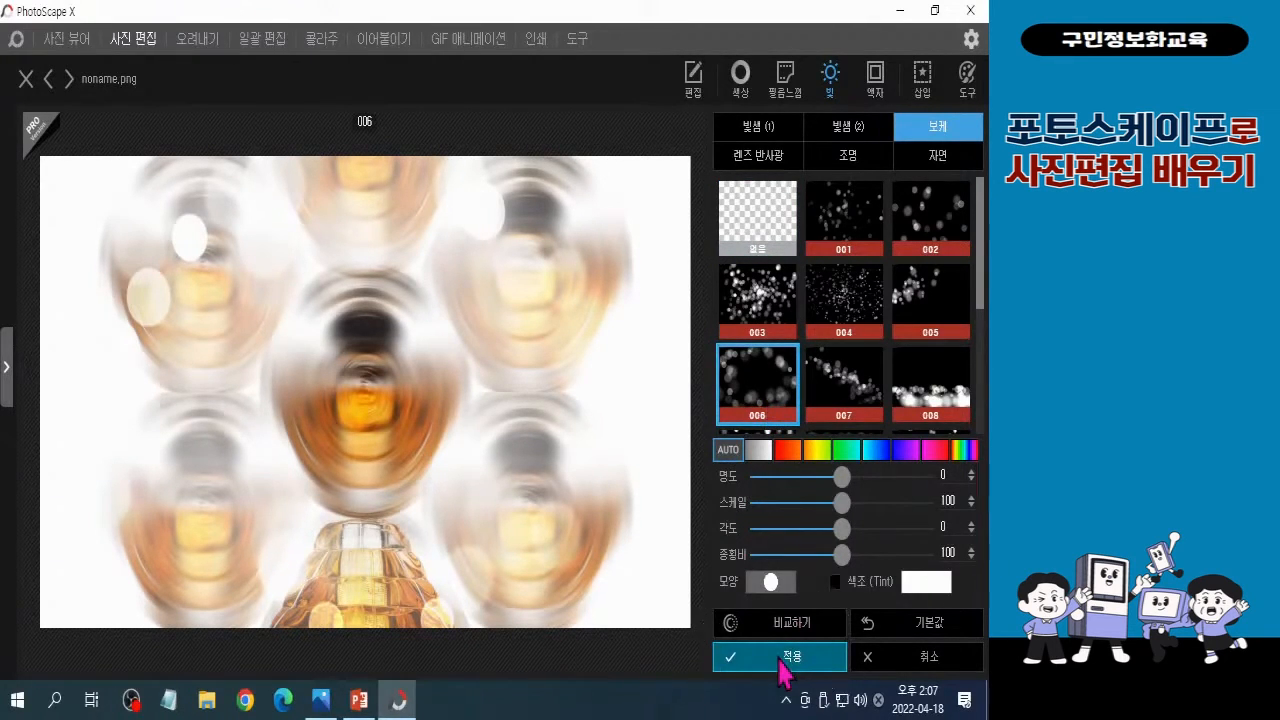
- Add a text object in the middle of the canvas, over the sharp perfume bottle
key("ctrl")
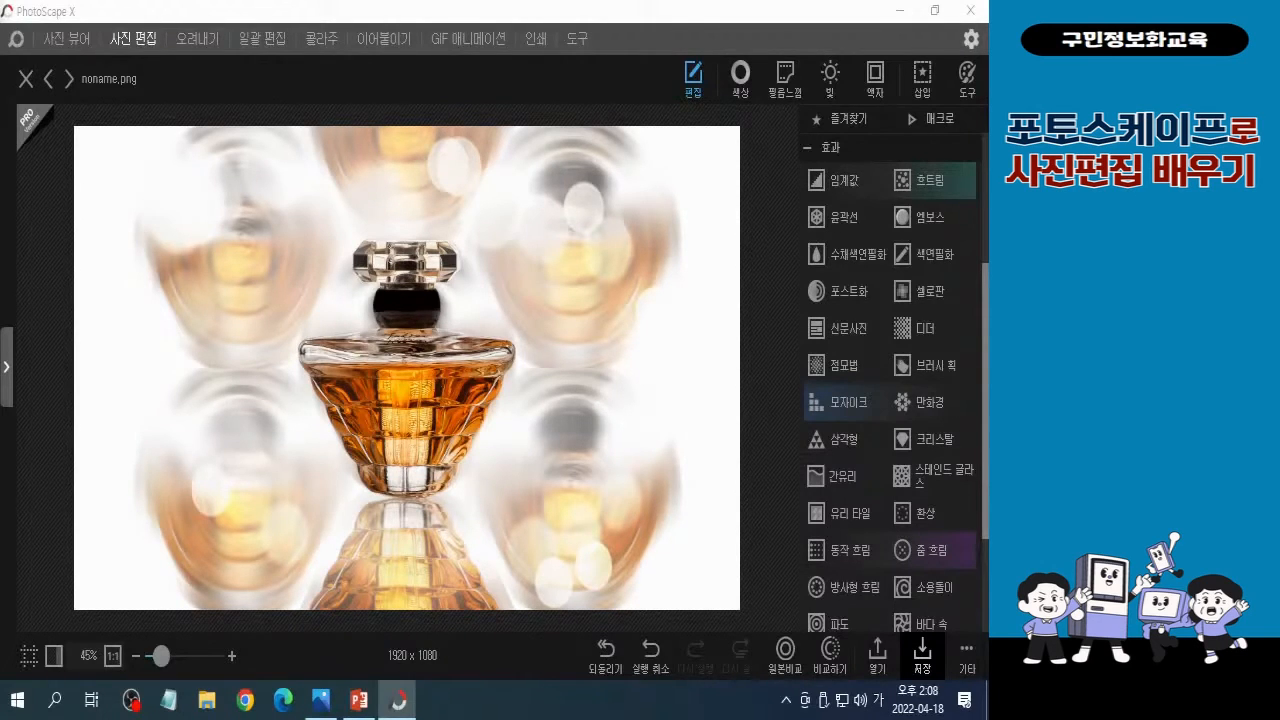
left_click(922, 80)
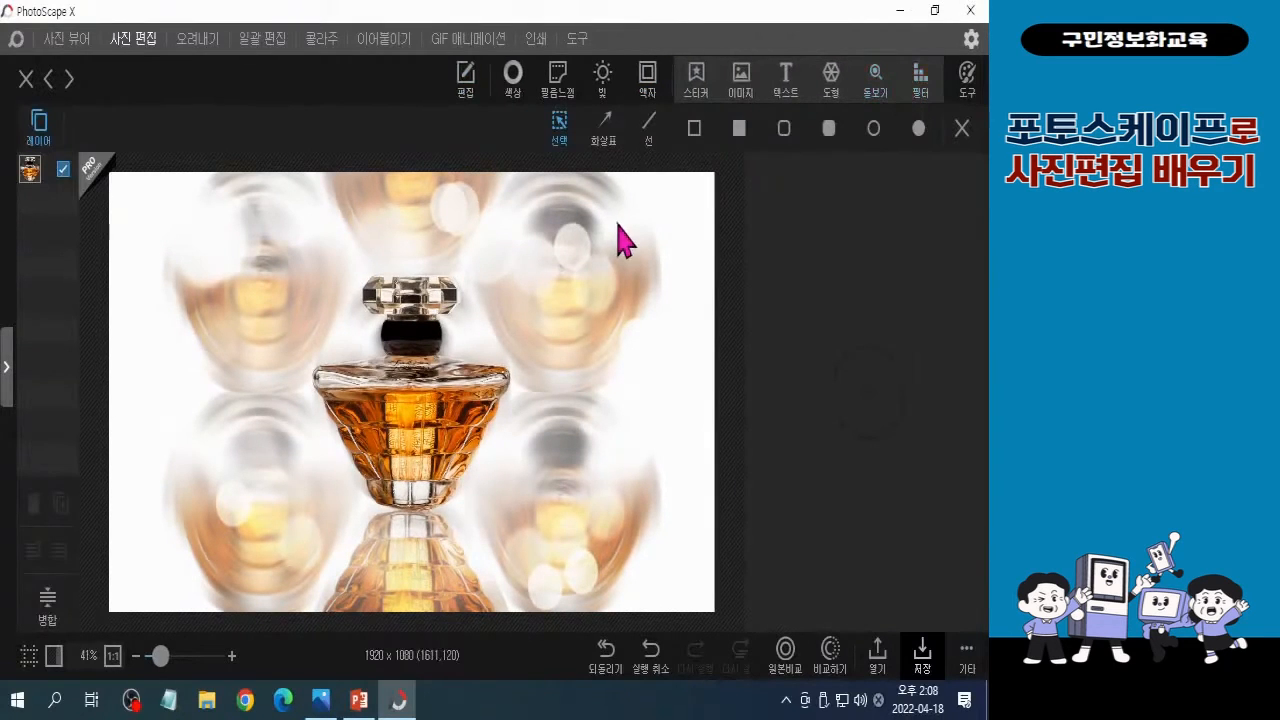
left_click(792, 98)
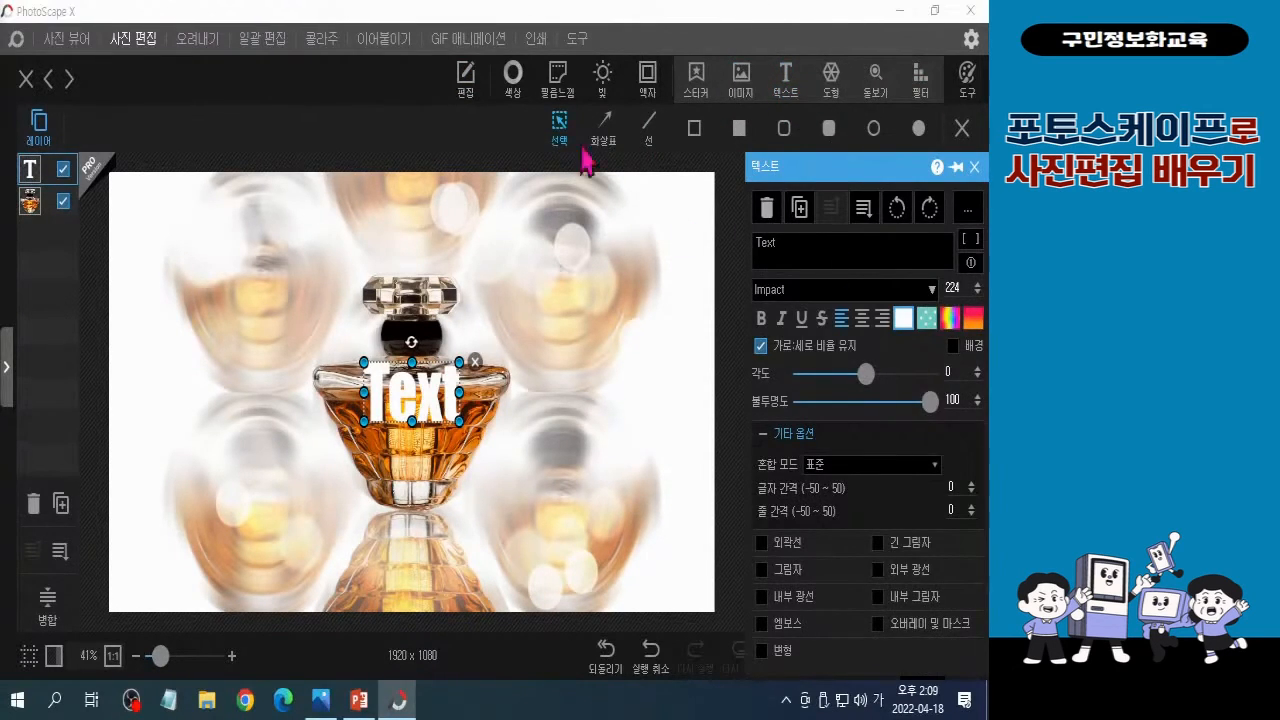
- Select the Line (선) tool and set its solid colour to the palette's bright orange
left_click(650, 140)
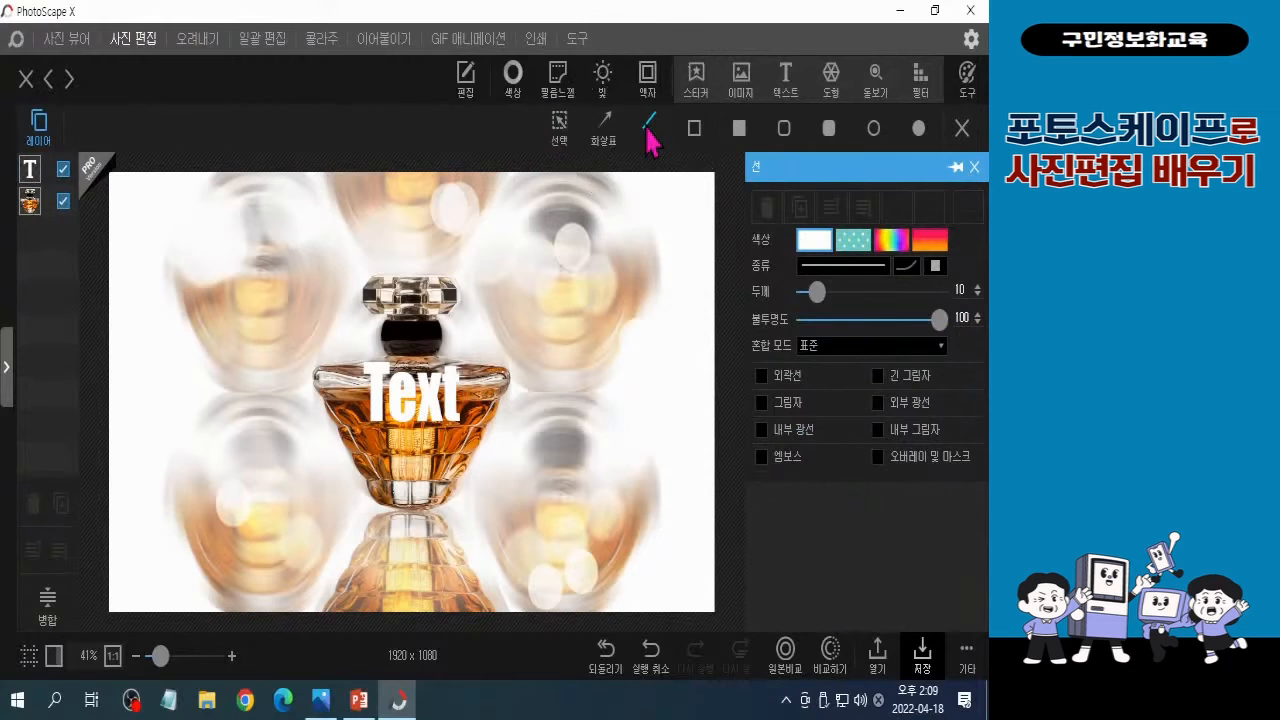
left_click(650, 140)
left_click(818, 258)
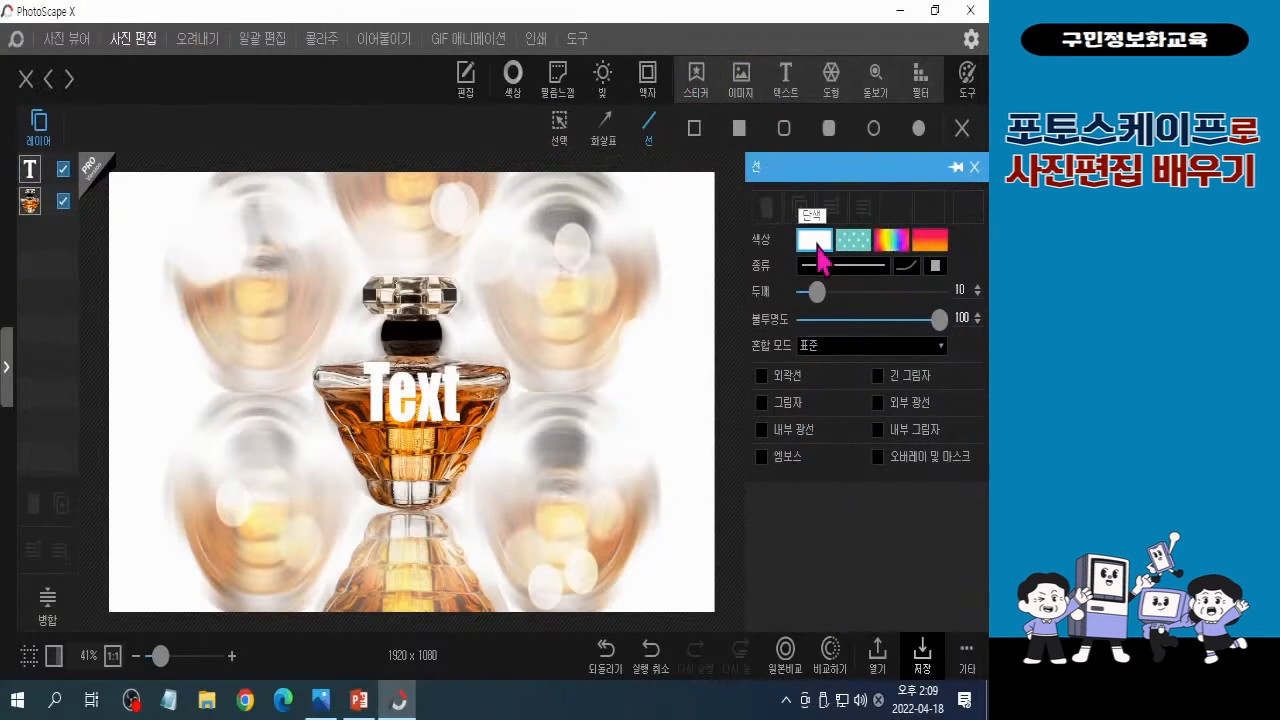
left_click(818, 258)
left_click(818, 258)
left_click(818, 258)
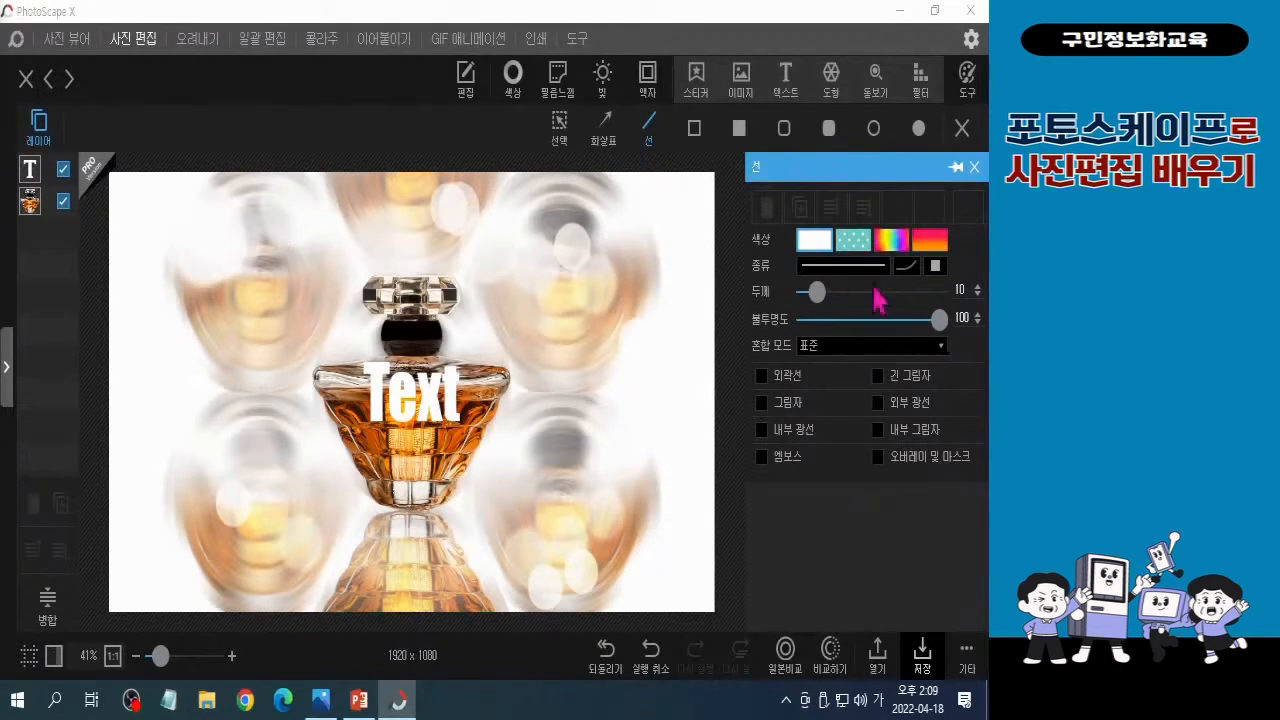
left_click(822, 242)
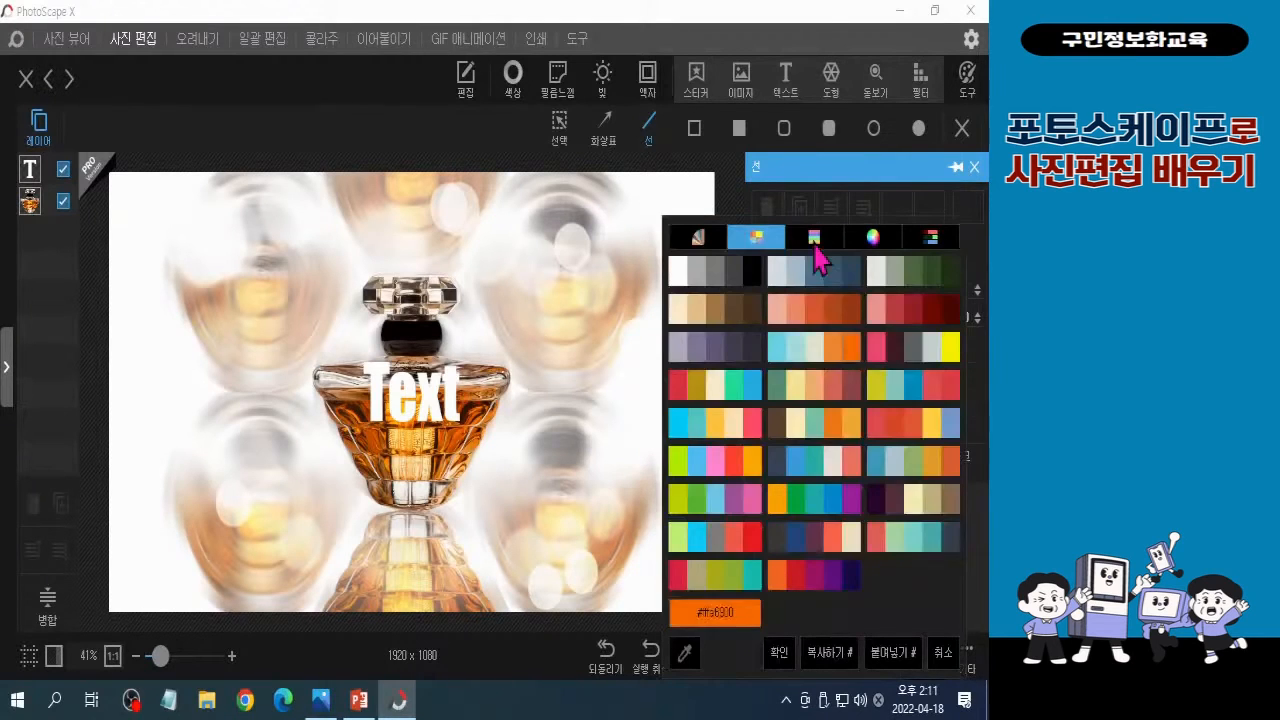
left_click(763, 236)
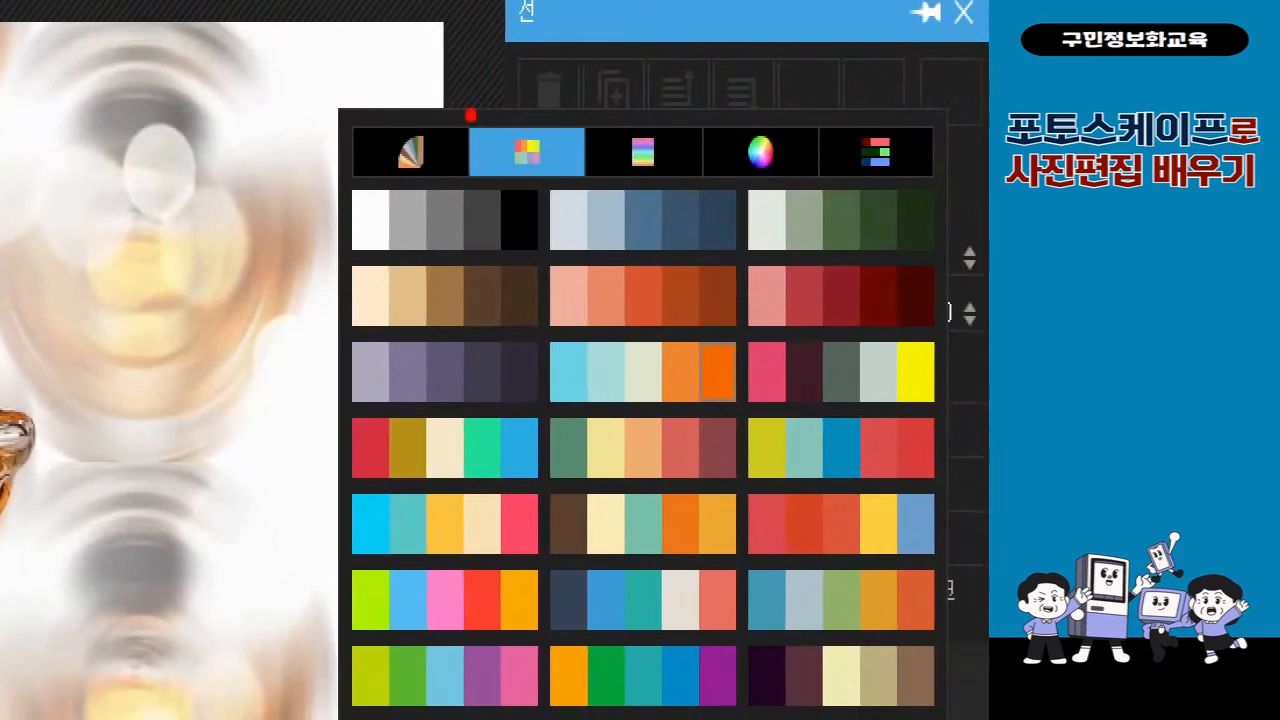
left_click(717, 371)
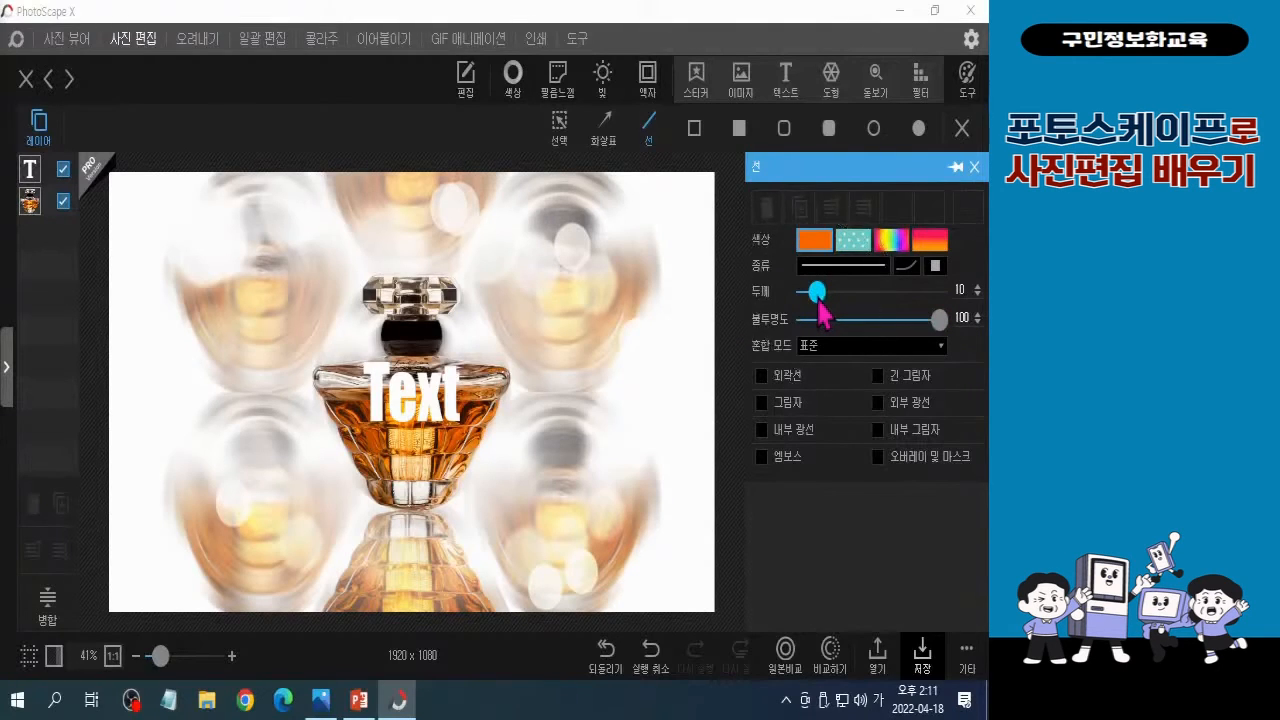
- Raise the orange line's thickness (두께) to 100
left_click_drag(818, 304, 958, 290)
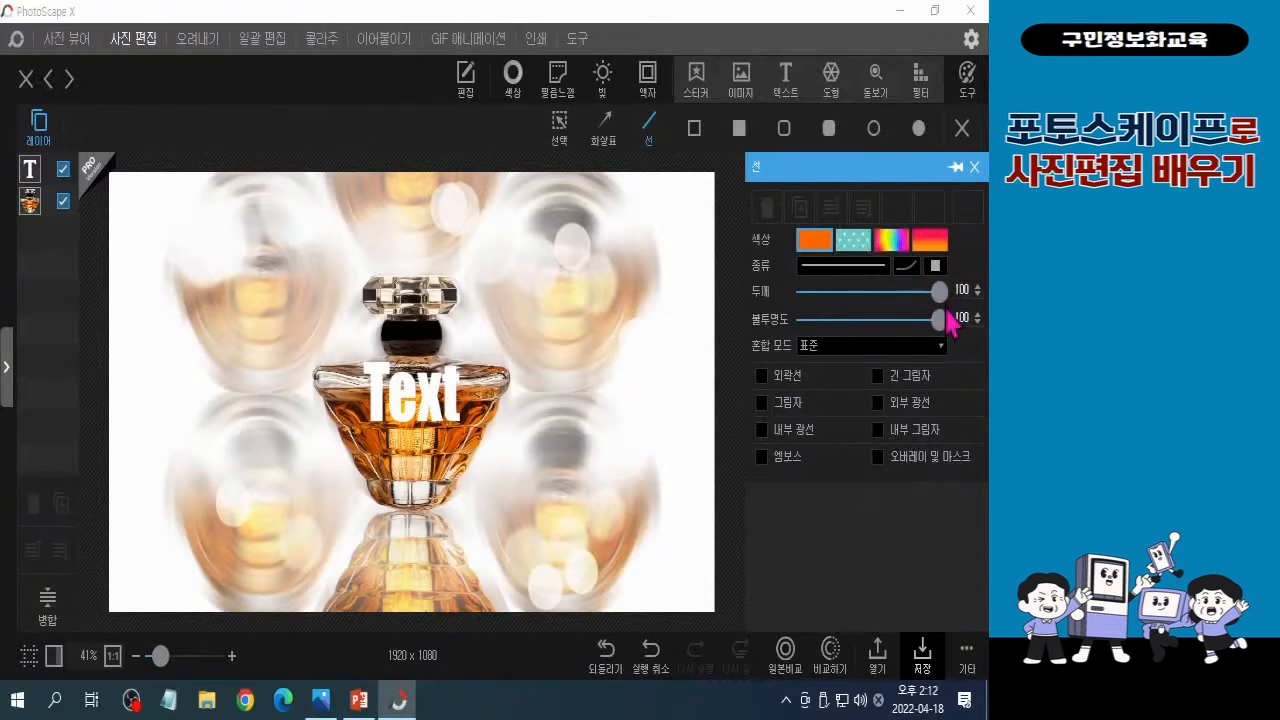
left_click(944, 306)
left_click(945, 305)
left_click(945, 303)
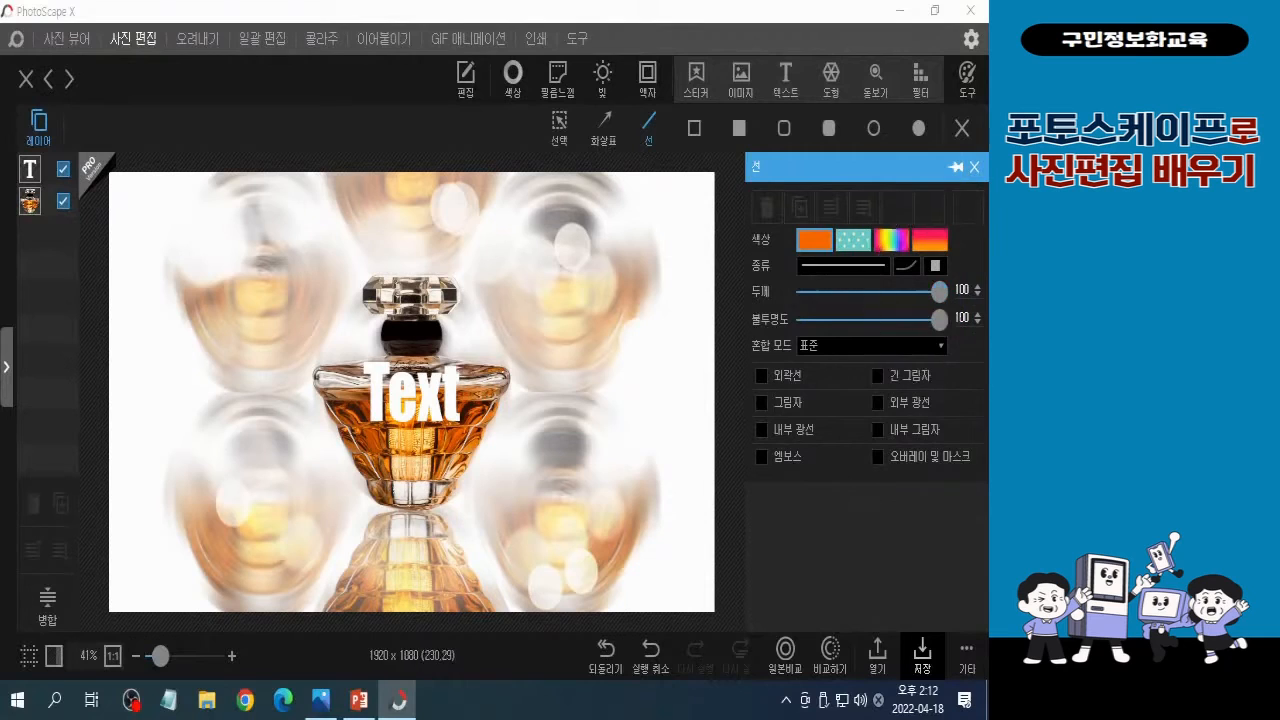
- Try a single-bend orange line across the canvas below the bottle, arching its middle upward, and delete the line
left_click(843, 265)
left_click(907, 265)
left_click_drag(118, 560, 708, 557)
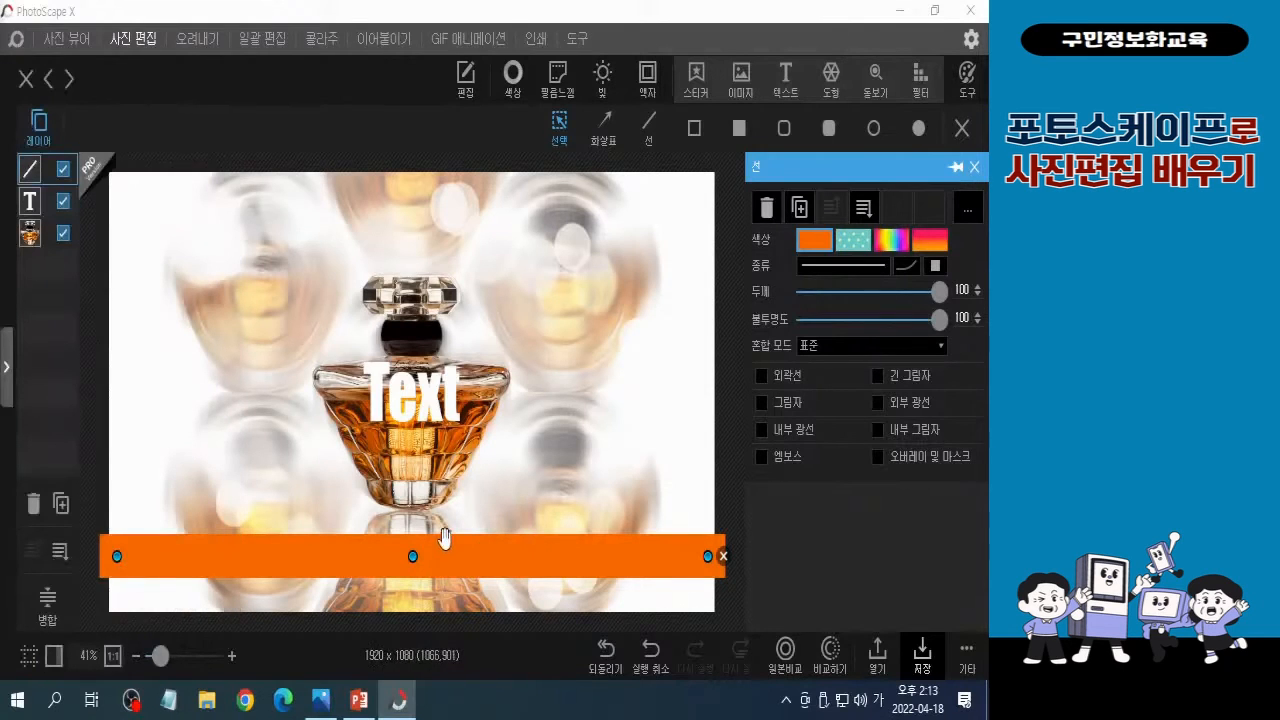
left_click_drag(414, 556, 440, 534)
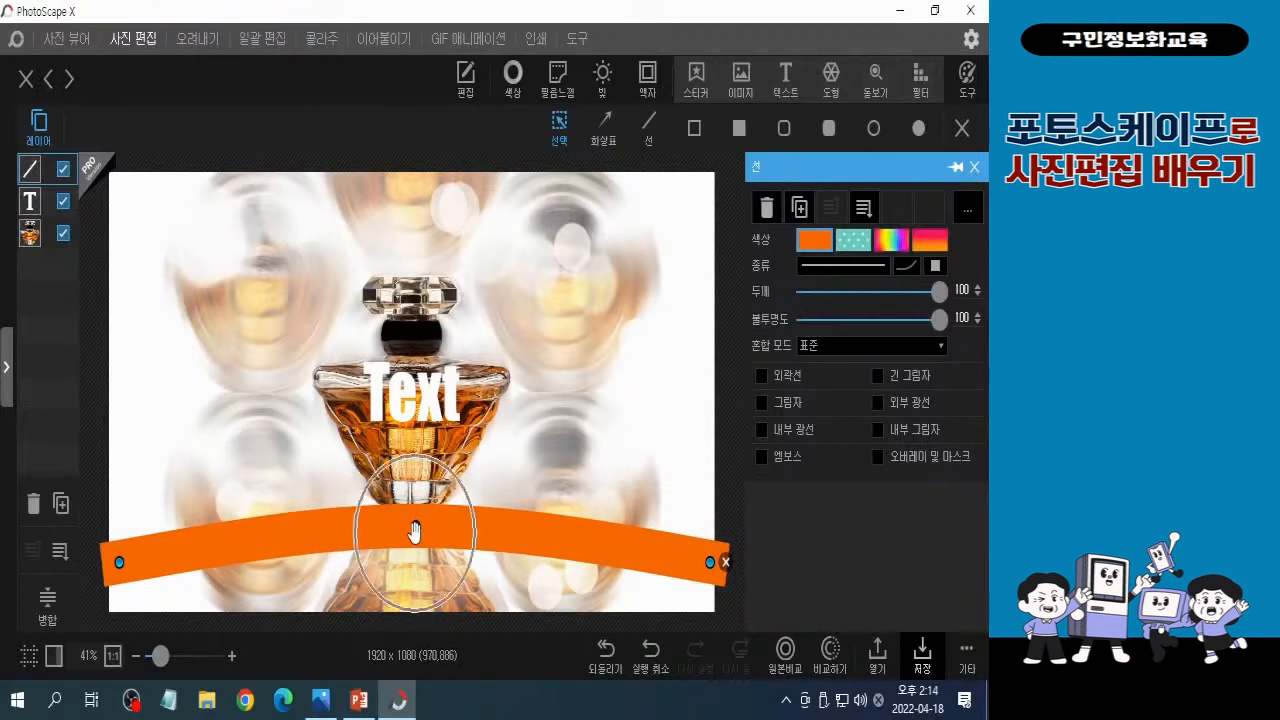
key("Delete")
- Draw an S-curve orange line across the full width below the bottle, bending its left part up and its right part down
left_click_drag(92, 545, 716, 548)
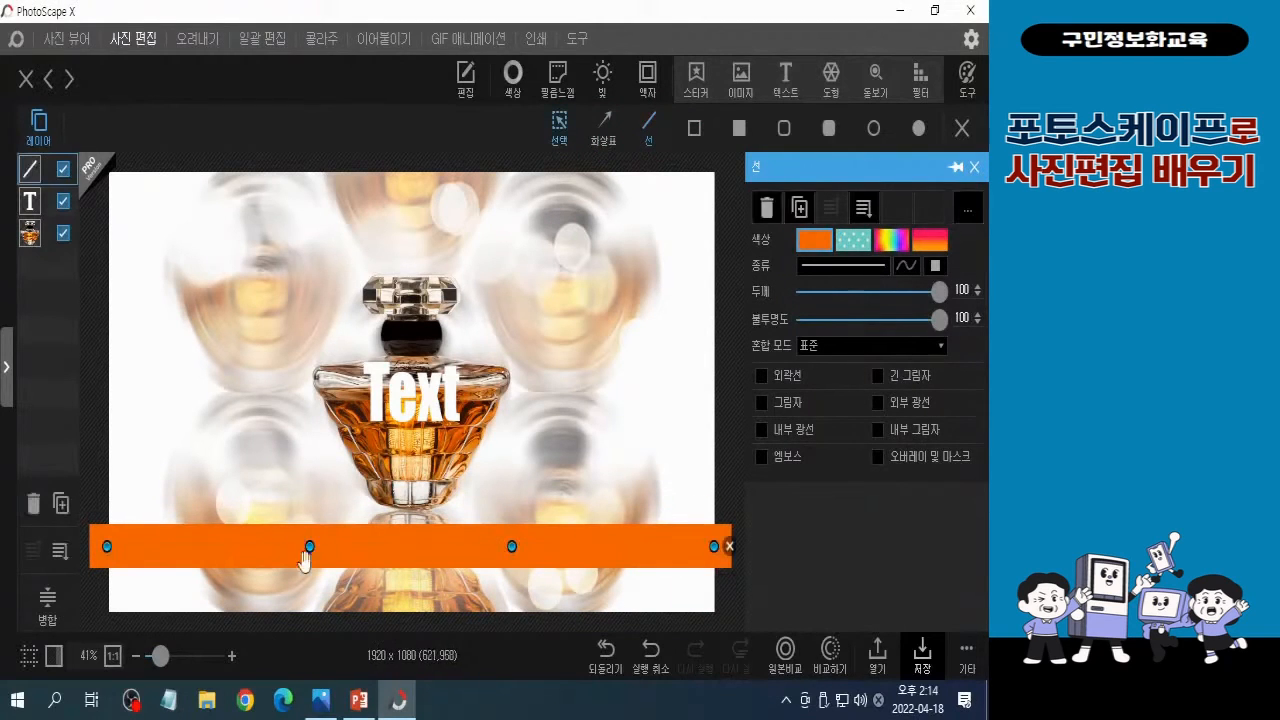
left_click_drag(309, 546, 310, 504)
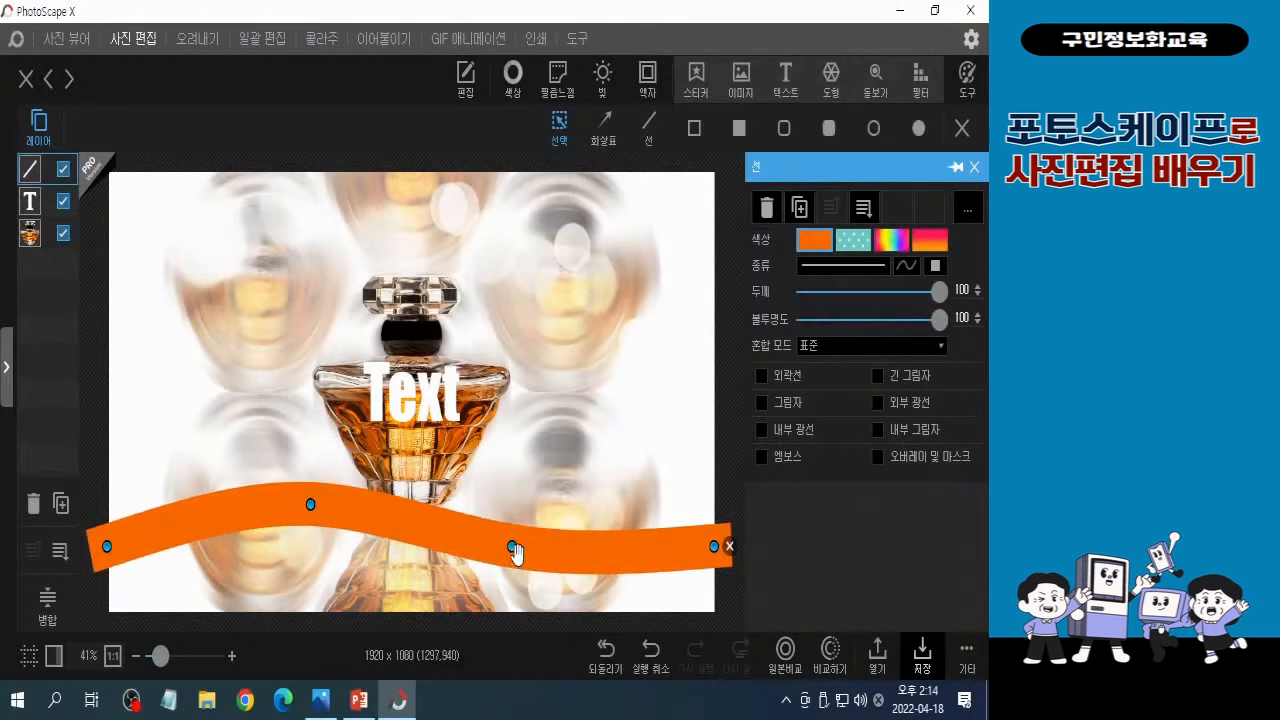
mouse_move(513, 548)
left_mouse_down()
mouse_move(531, 557)
mouse_move(494, 543)
mouse_move(523, 551)
mouse_move(508, 540)
mouse_move(511, 568)
left_mouse_up()
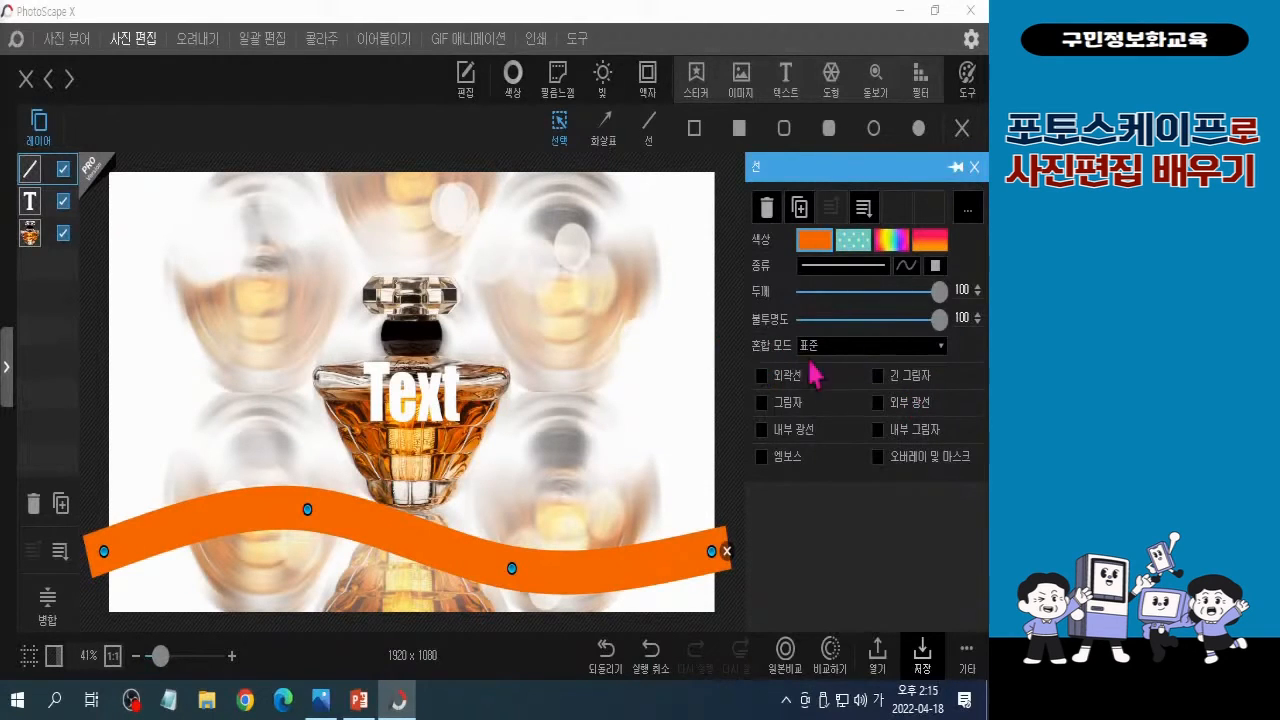
- Change the wavy orange line's blend mode (혼합 모드) so it tints the blurred bottles and reflection beneath it
left_click(852, 371)
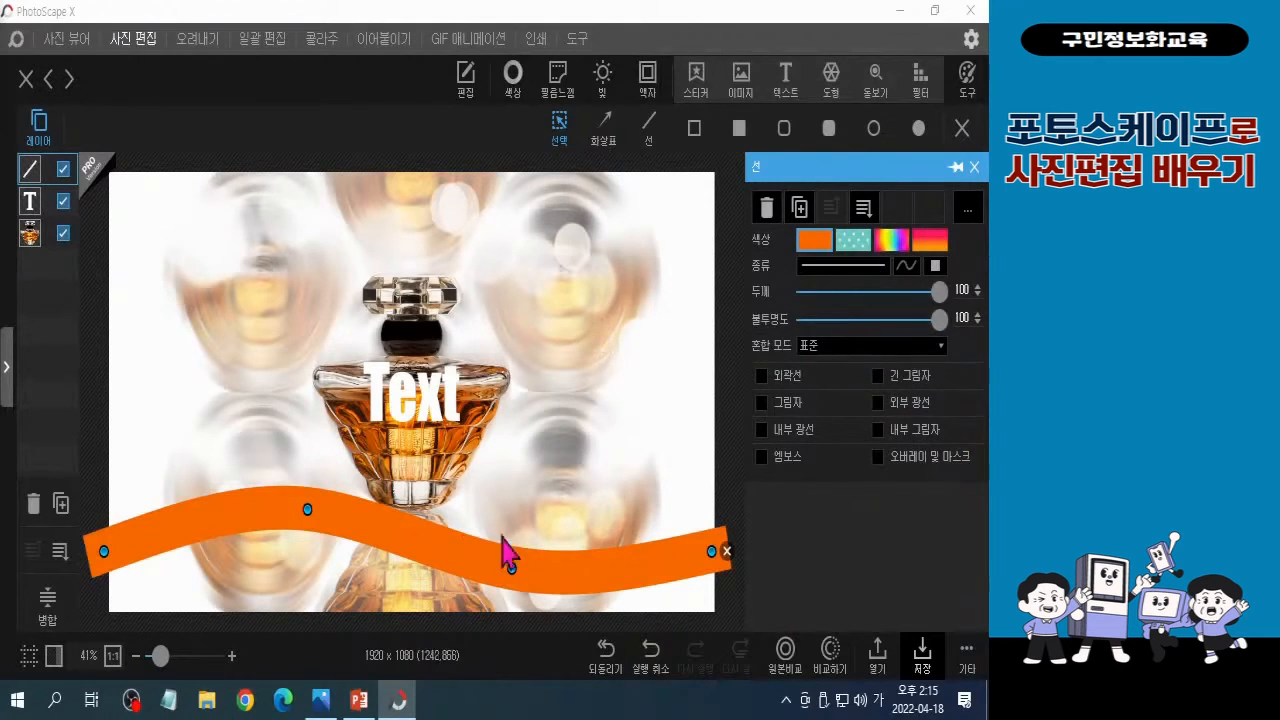
left_click(428, 543)
left_click(940, 346)
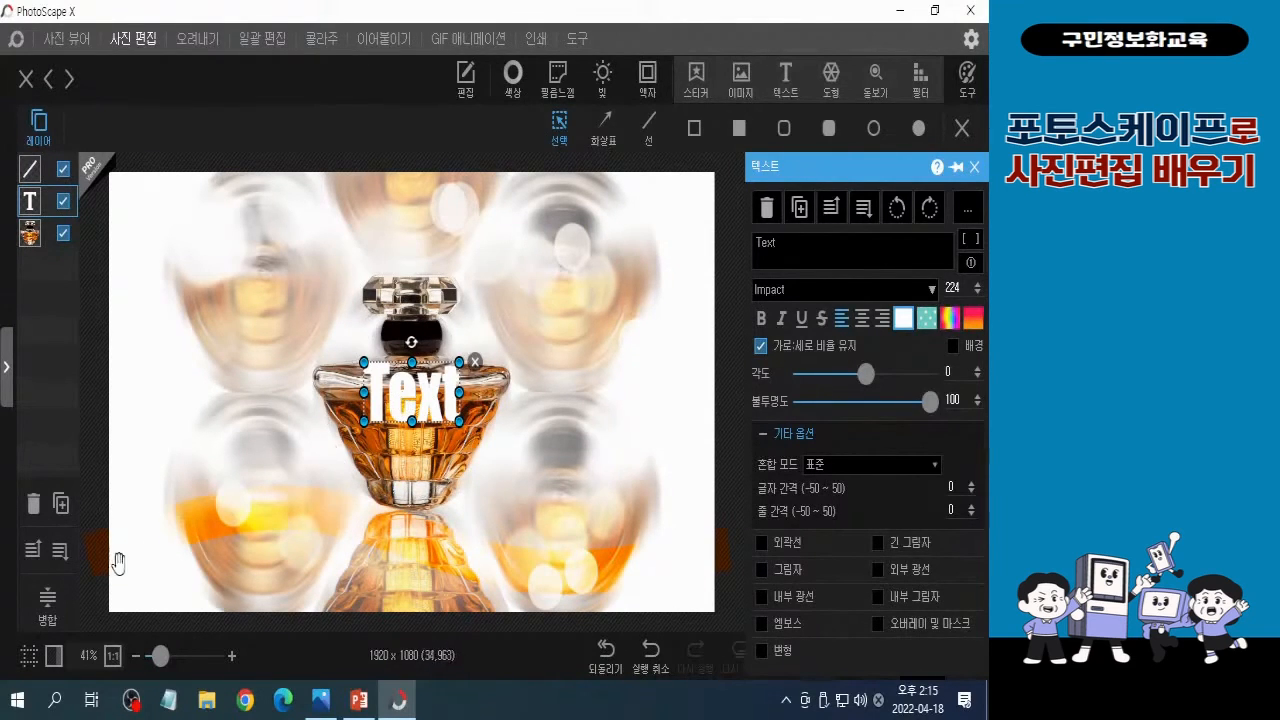
- Replace the placeholder wording of the text object on the bottle with "Perfume"
left_click(806, 247)
key("BackSpace")
key("BackSpace")
key("BackSpace")
key("BackSpace")
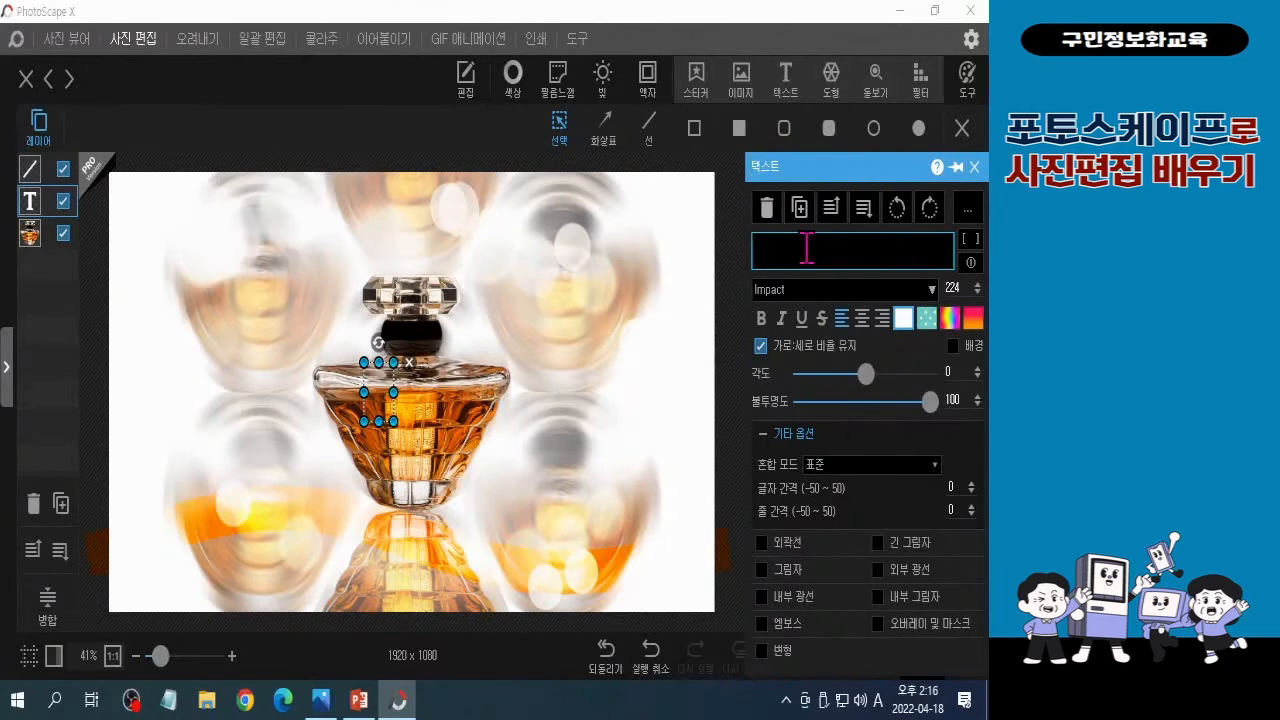
type("P")
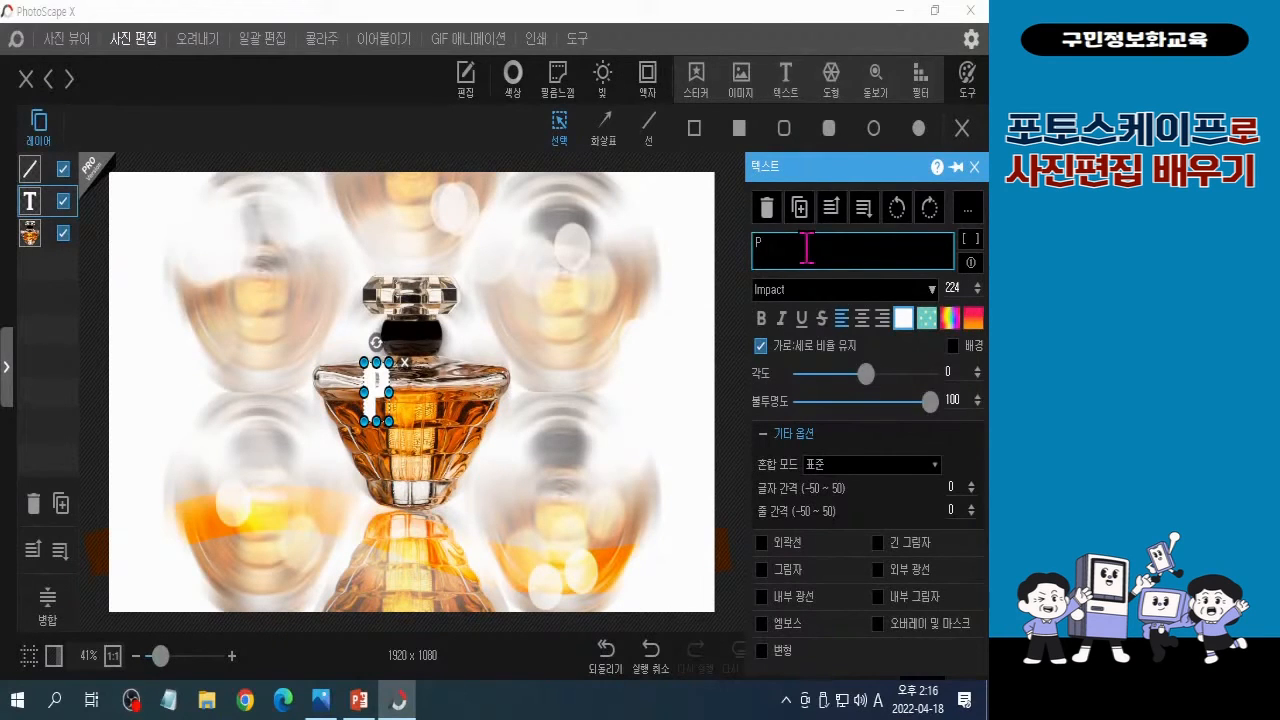
type("erfume")
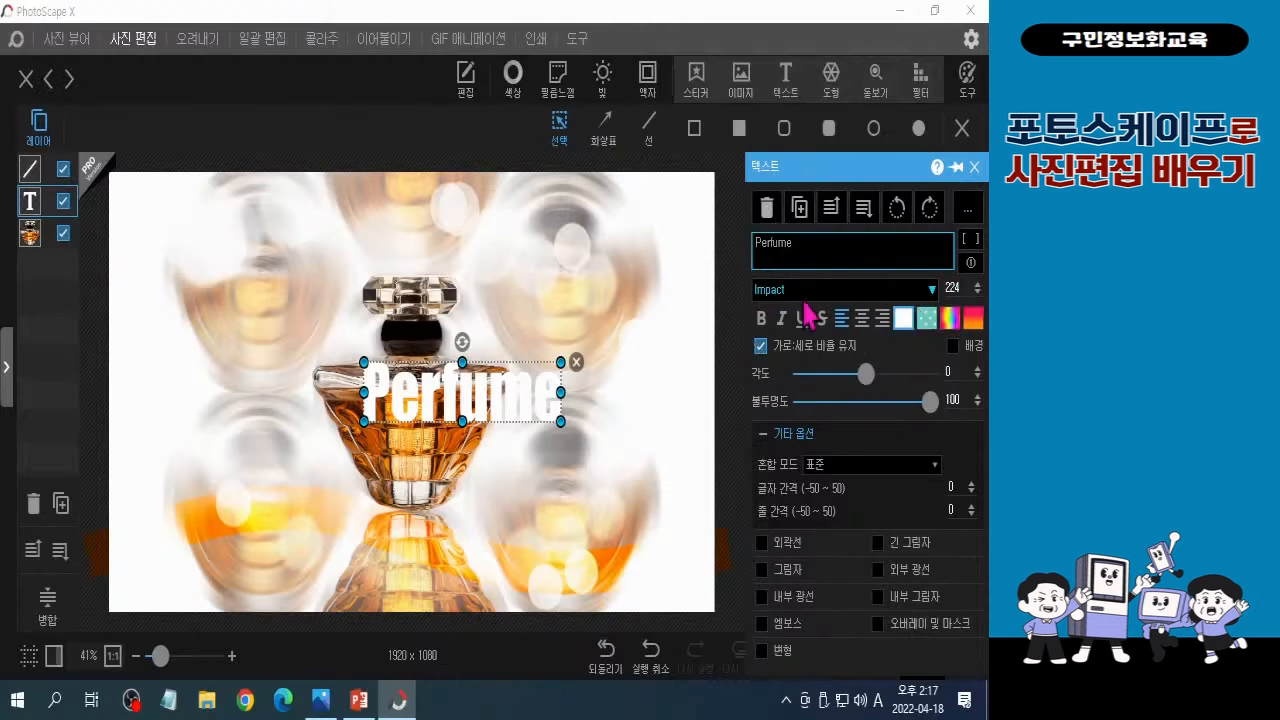
- Change the "Perfume" text's font to Berlin Sans FB
left_click(808, 289)
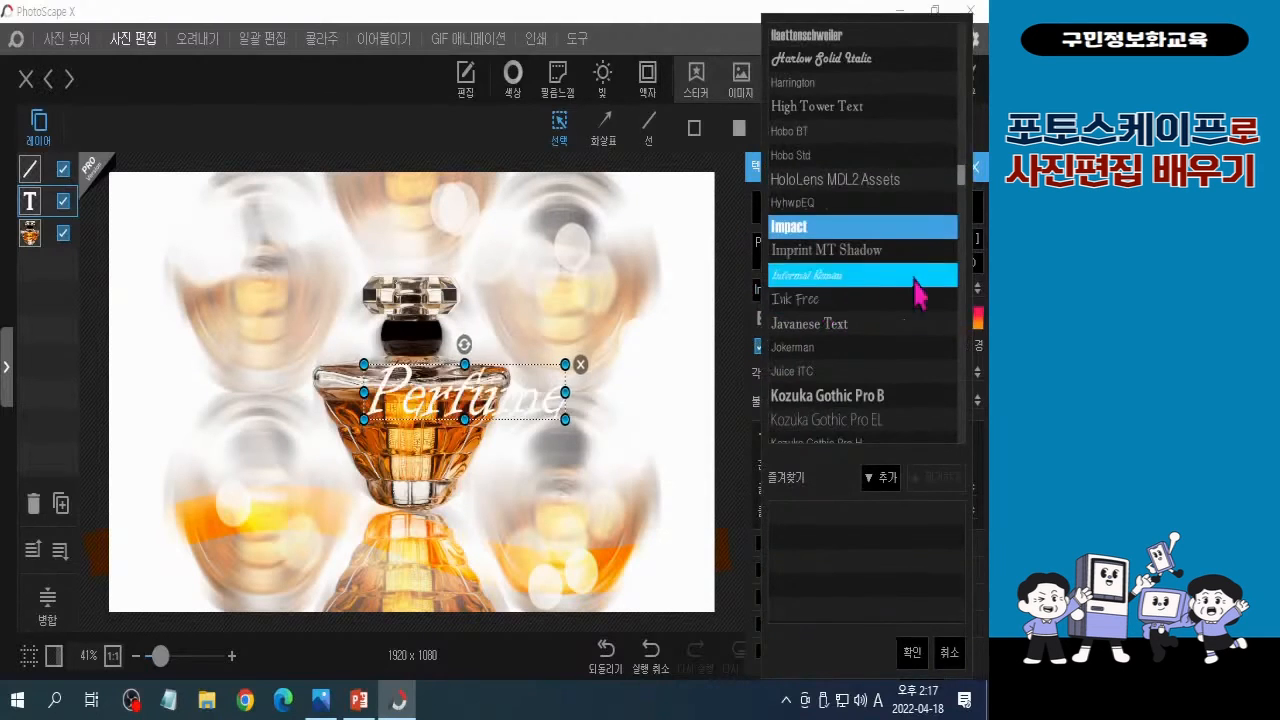
left_click(889, 12)
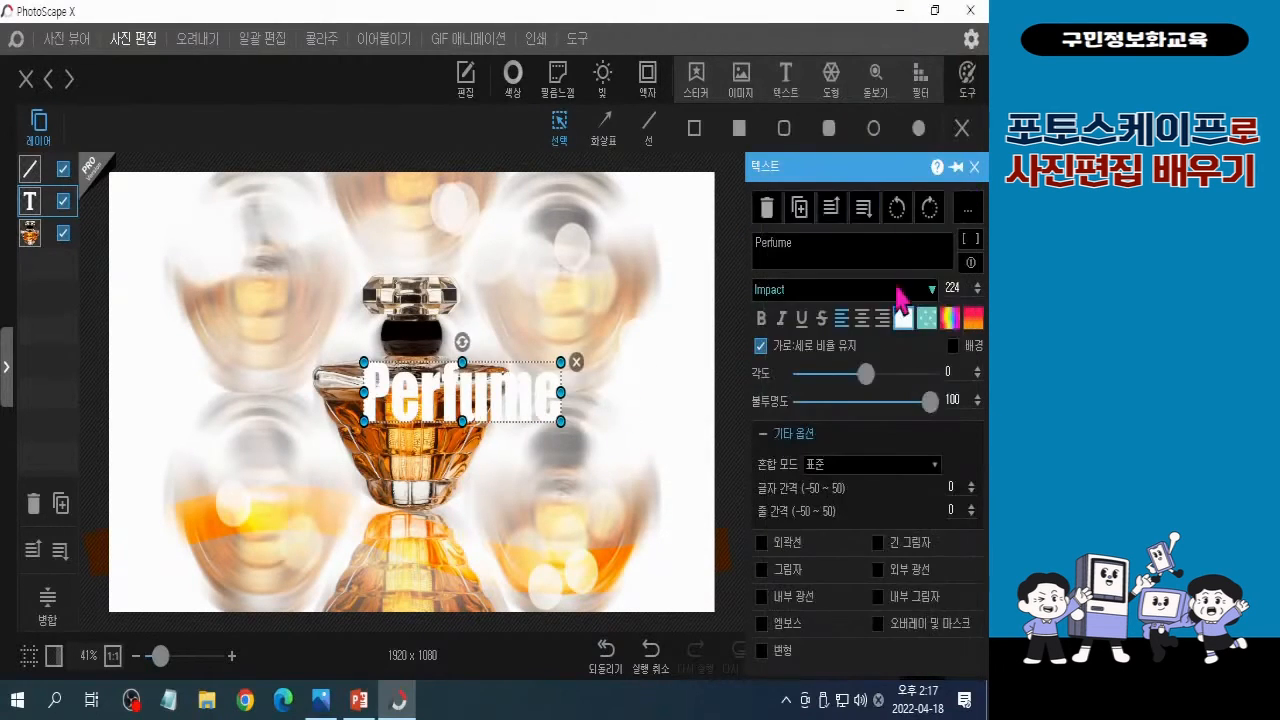
left_click(870, 288)
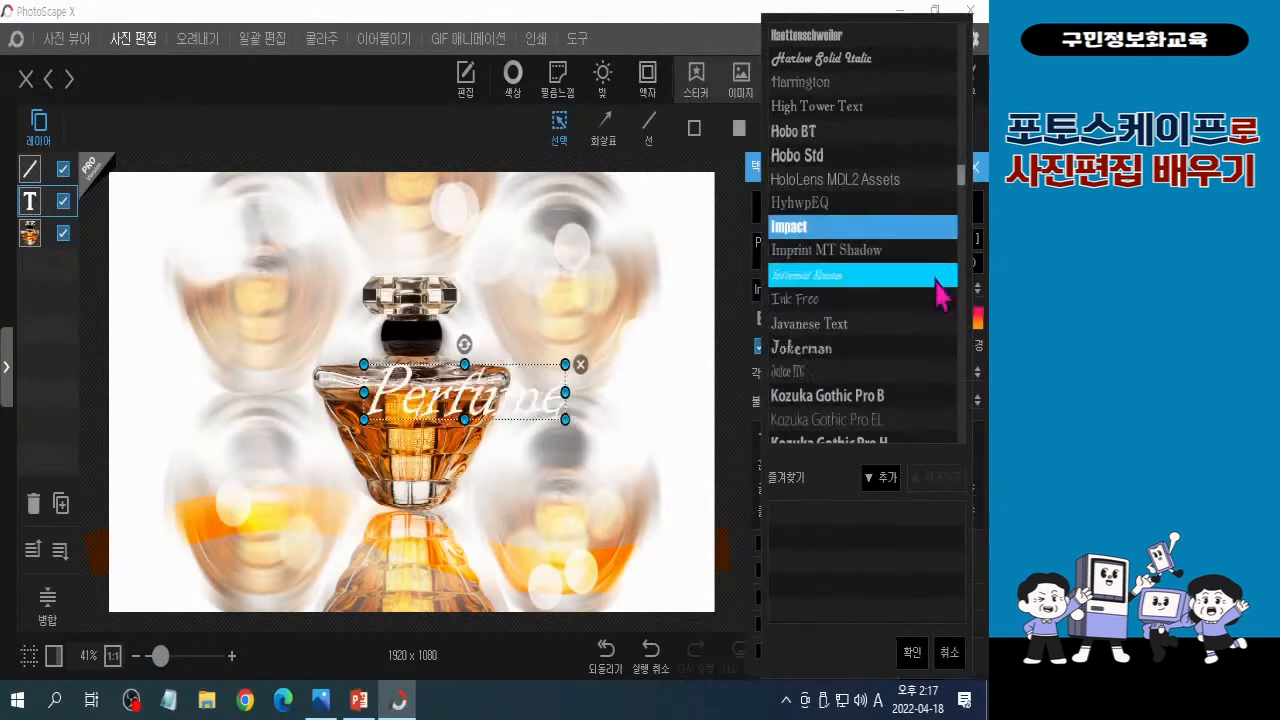
left_click_drag(963, 195, 977, 50)
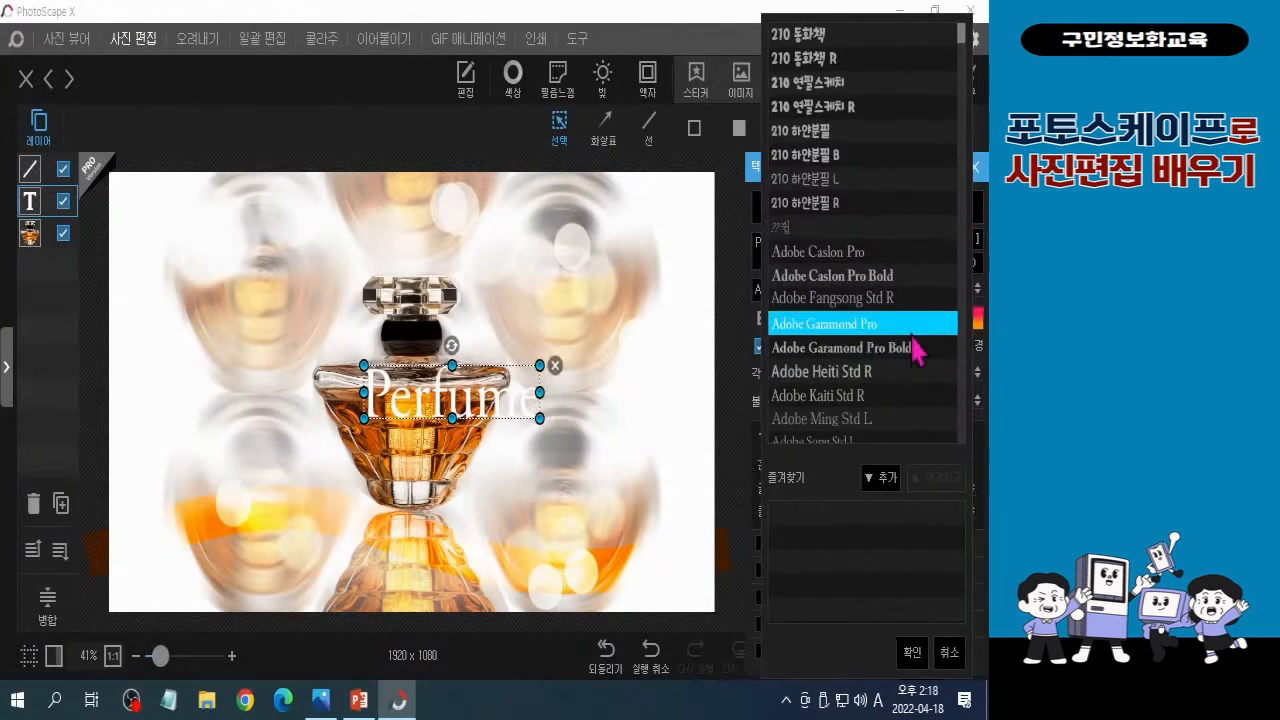
scroll(913, 350, "down", 3)
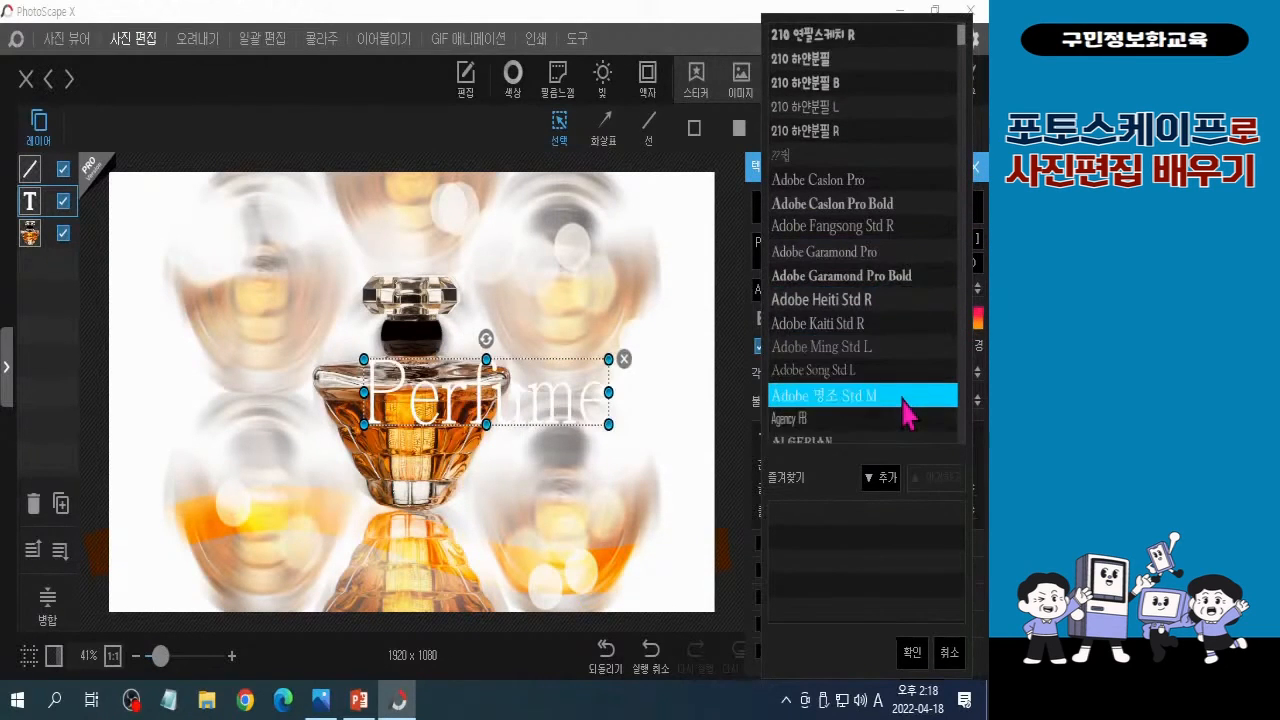
scroll(910, 330, "down", 5)
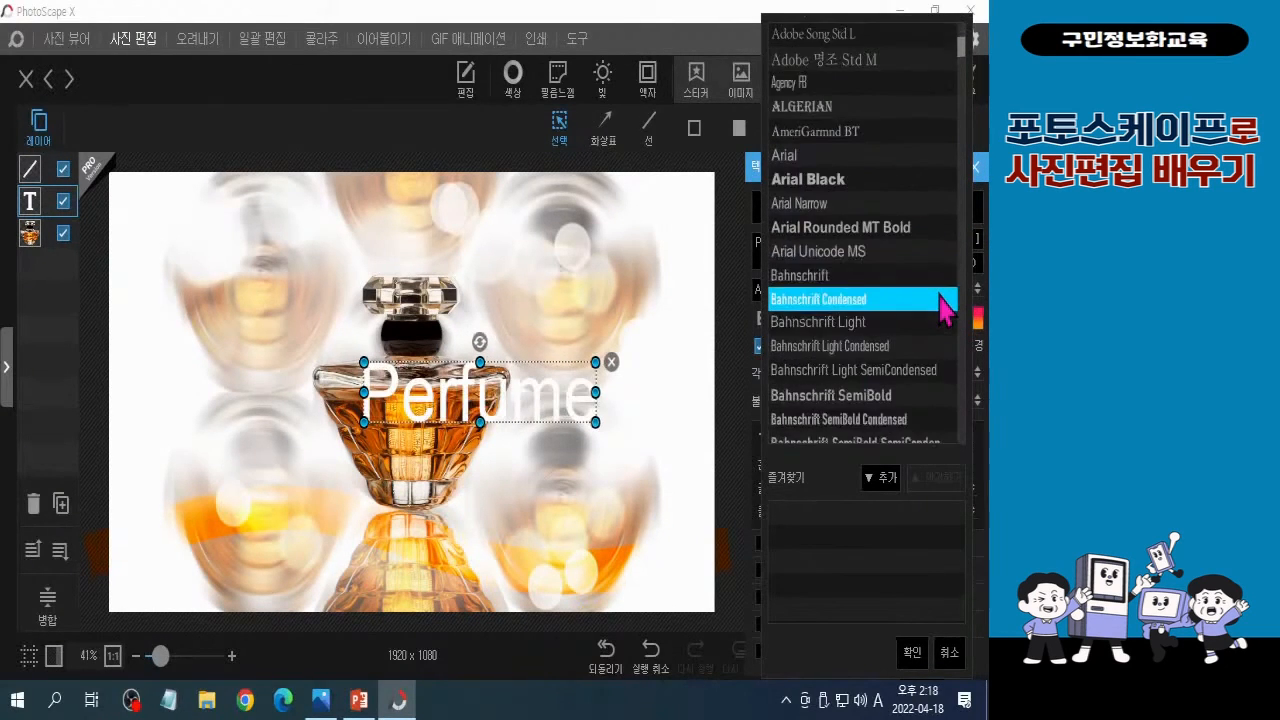
scroll(941, 310, "down", 4)
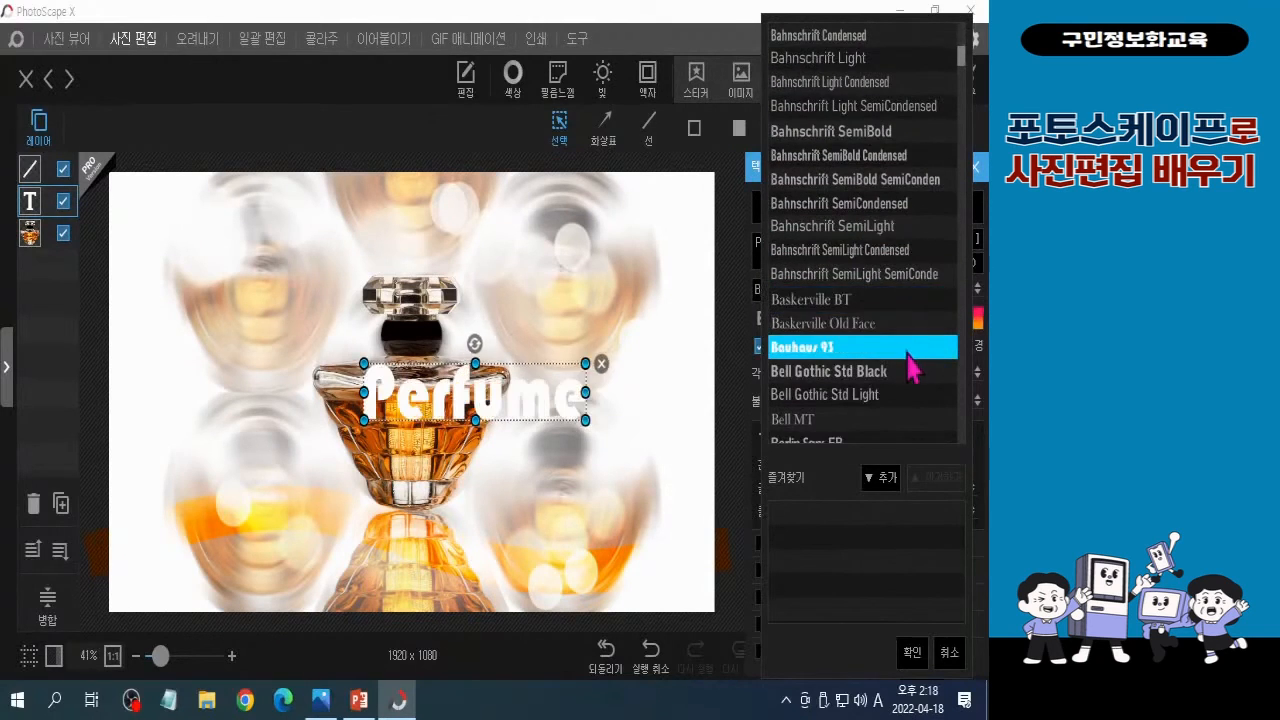
scroll(912, 366, "down", 10)
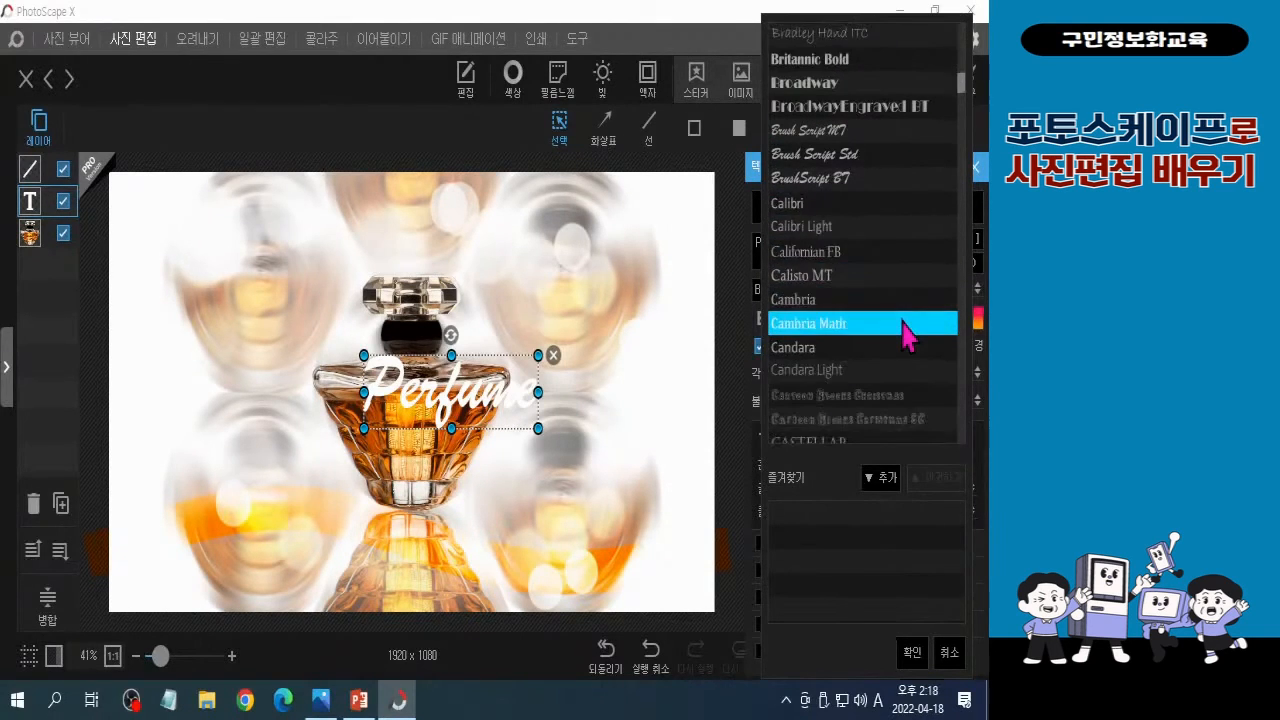
scroll(906, 335, "down", 3)
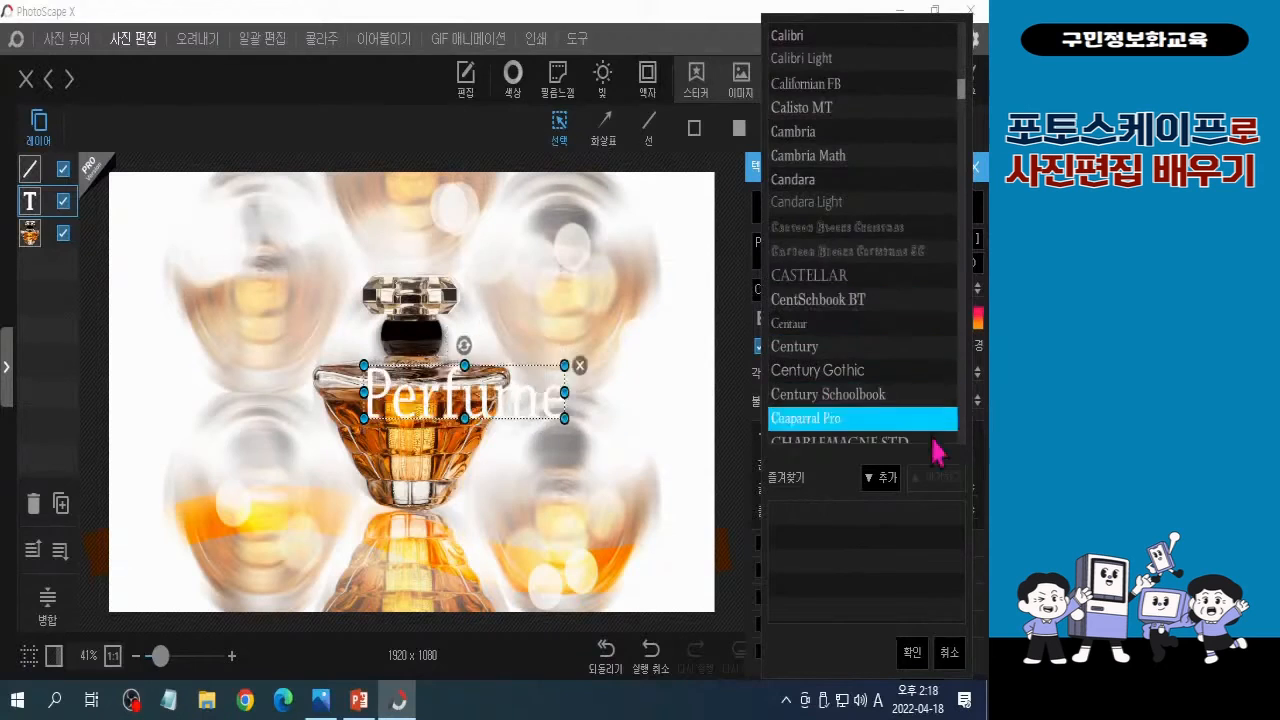
scroll(878, 390, "down", 9)
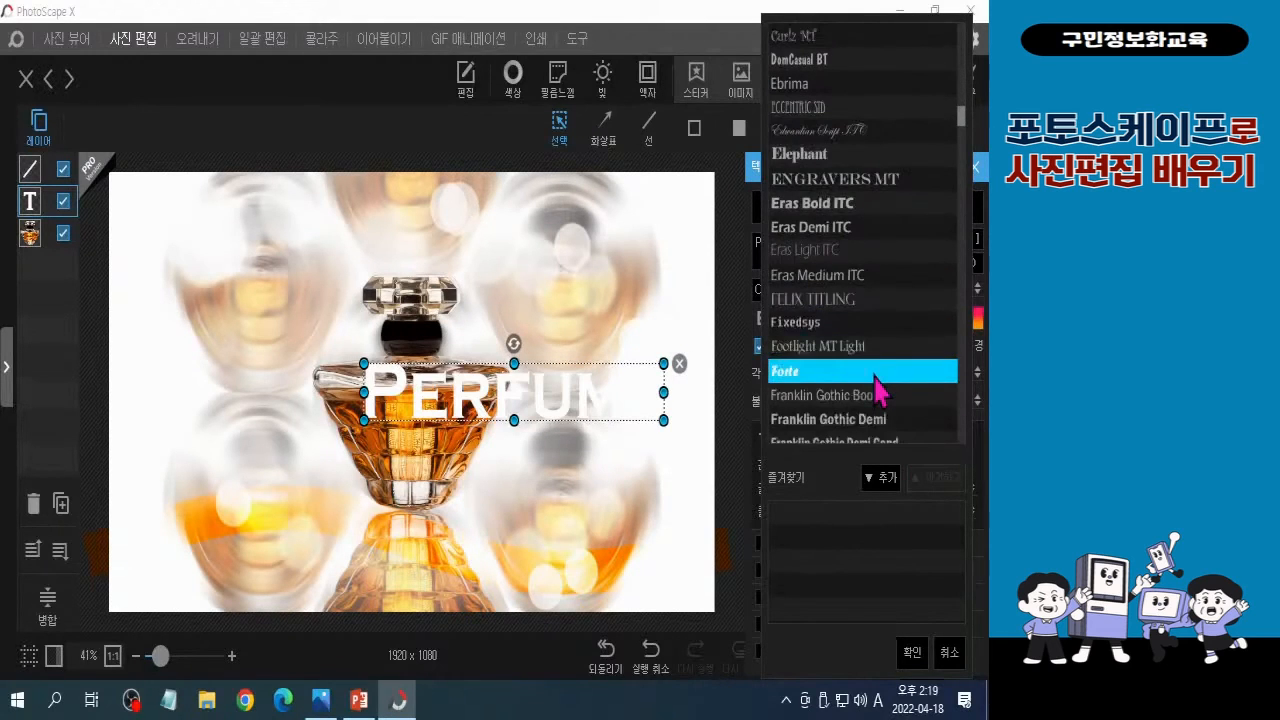
scroll(878, 390, "down", 1)
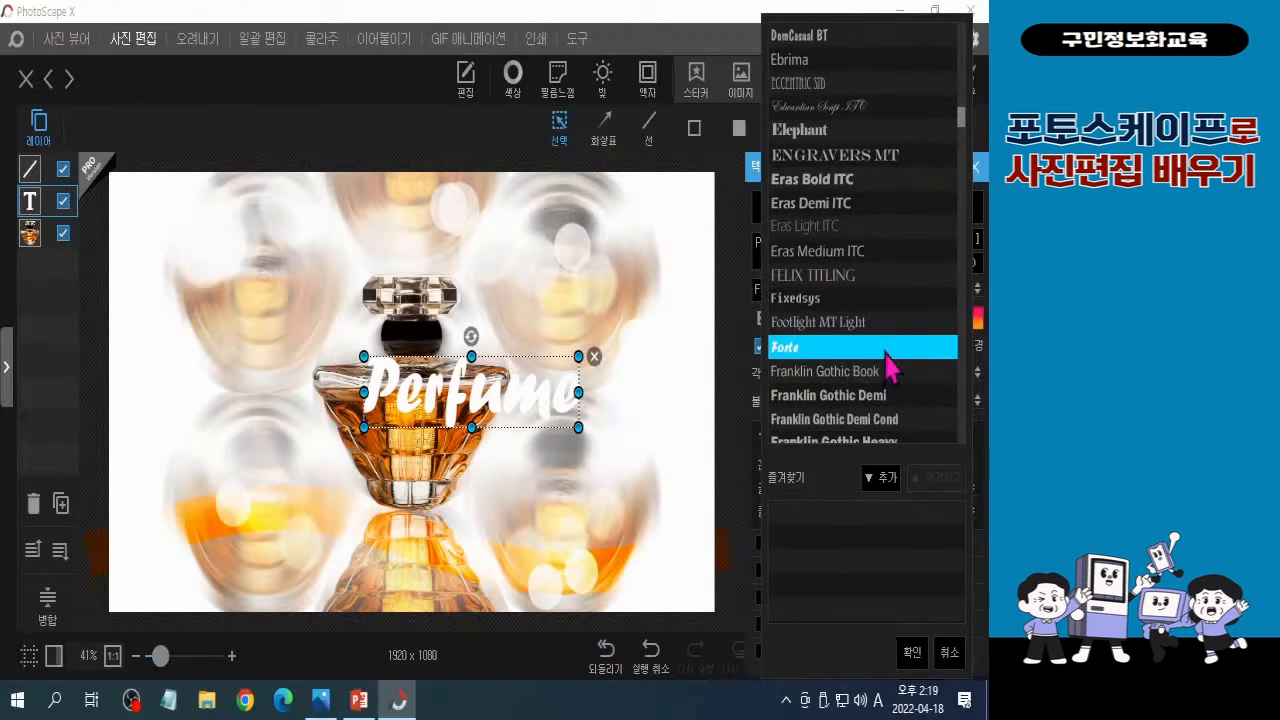
scroll(888, 367, "down", 7)
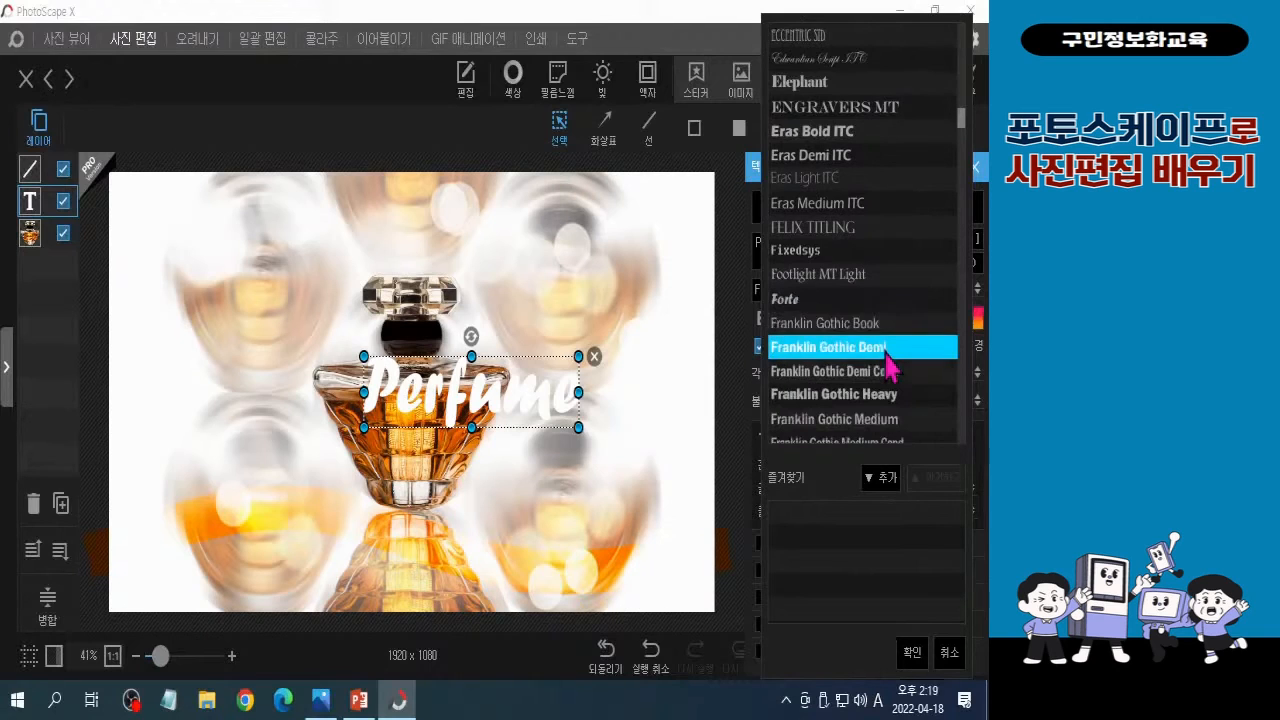
scroll(884, 362, "down", 5)
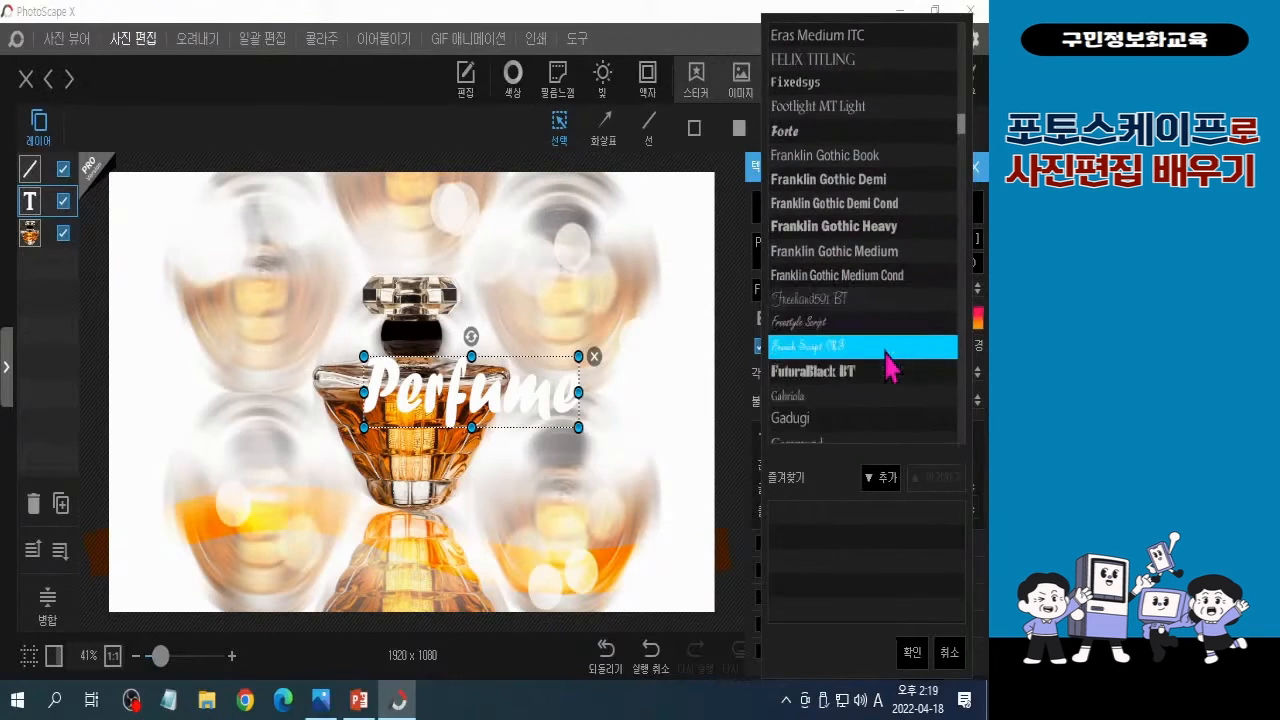
scroll(885, 378, "down", 6)
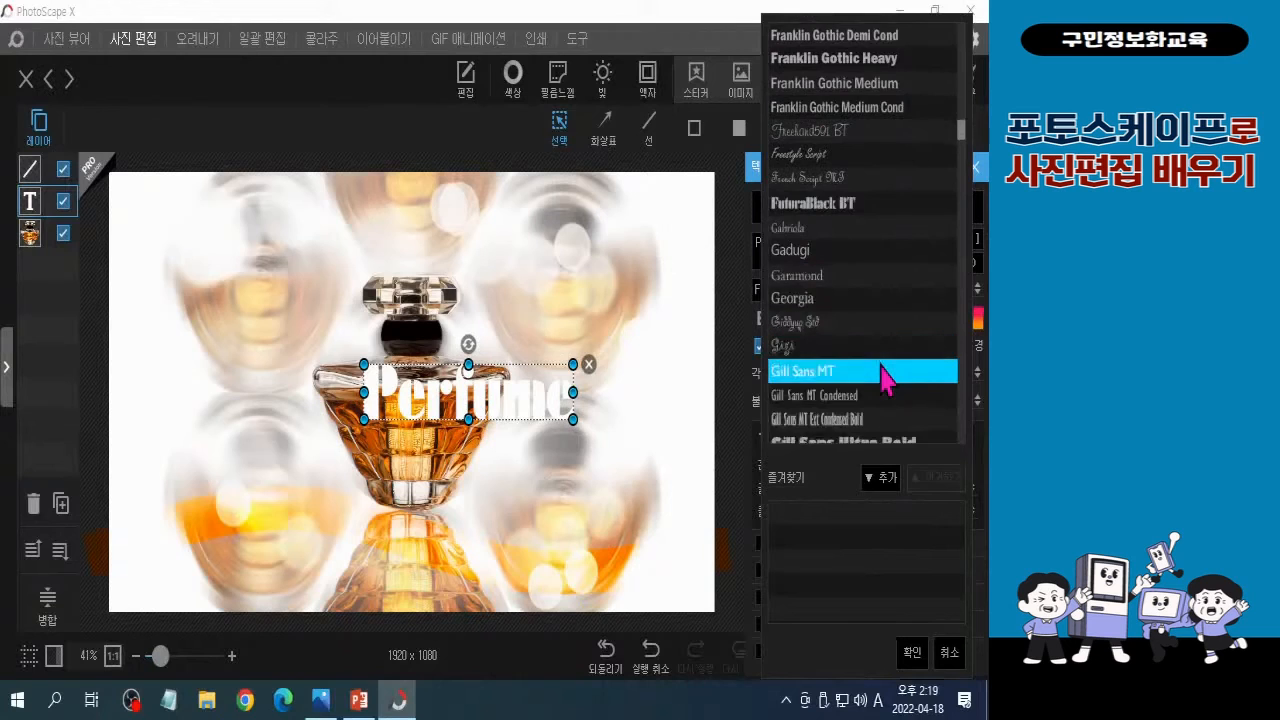
scroll(885, 378, "down", 2)
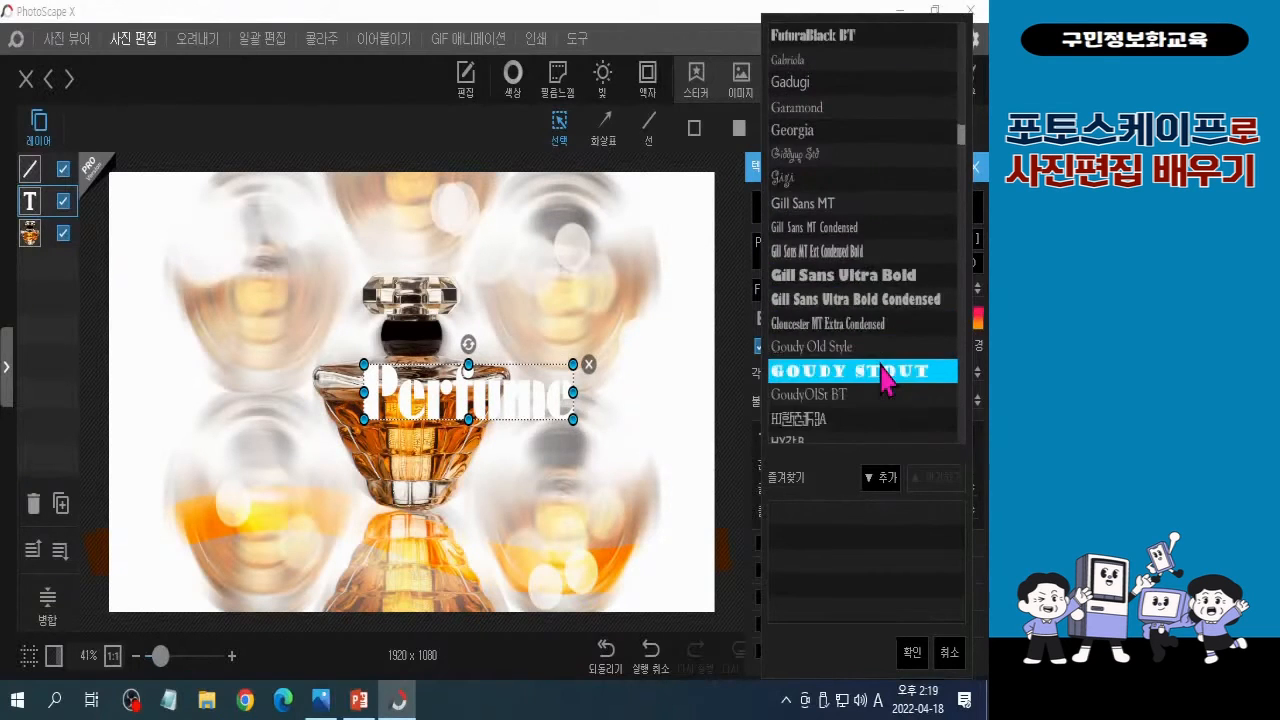
scroll(870, 420, "up", 20)
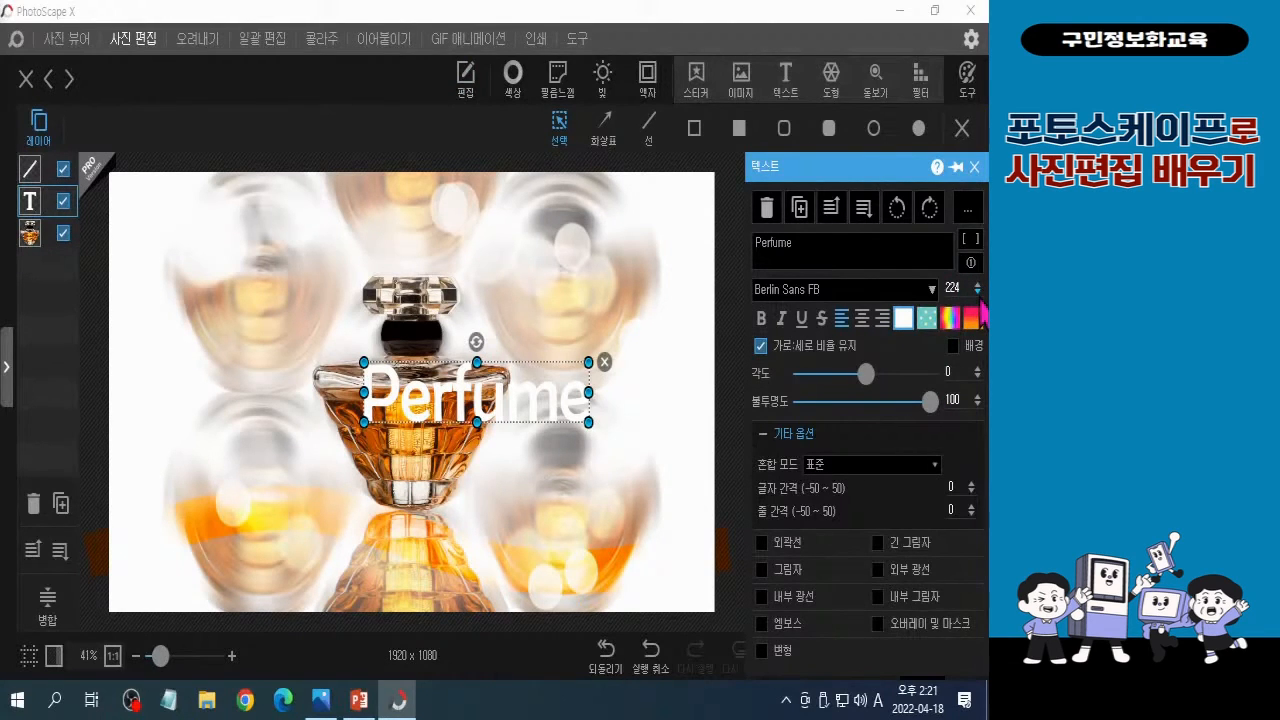
- Shrink the "Perfume" text to size 130 and centre it across the upper body of the sharp bottle
scroll(982, 312, "down", 9)
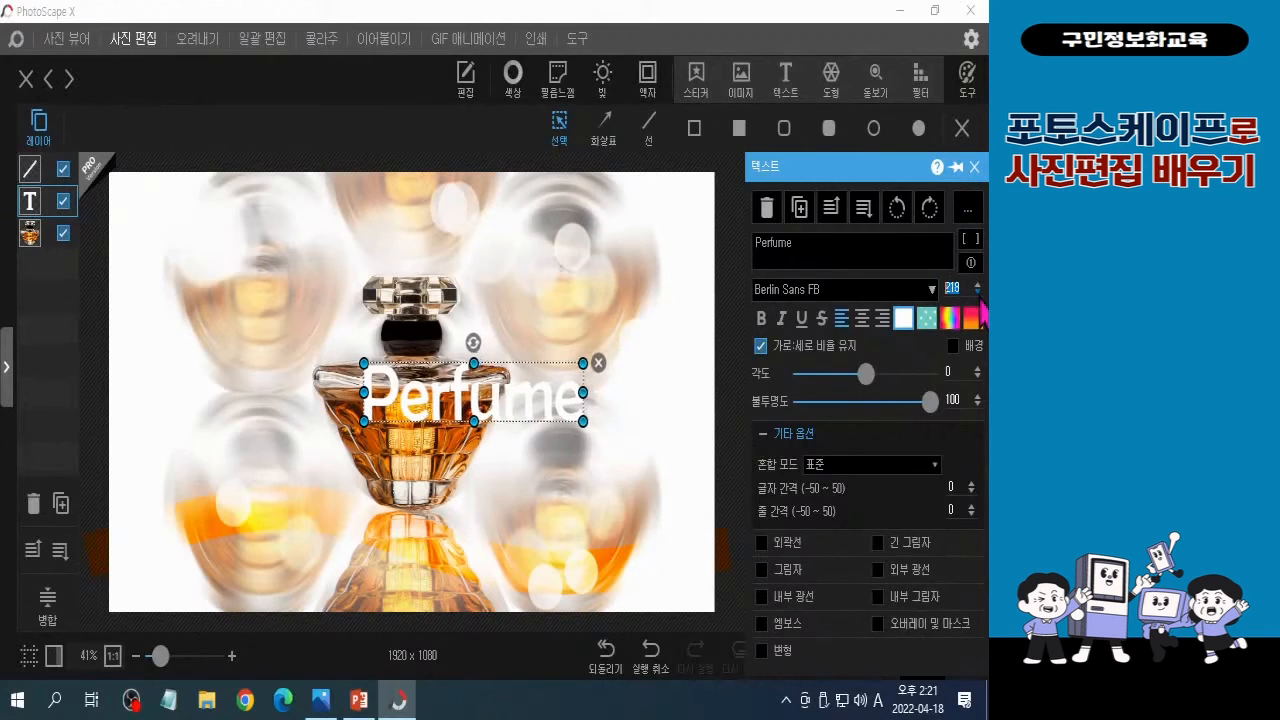
scroll(982, 312, "down", 3)
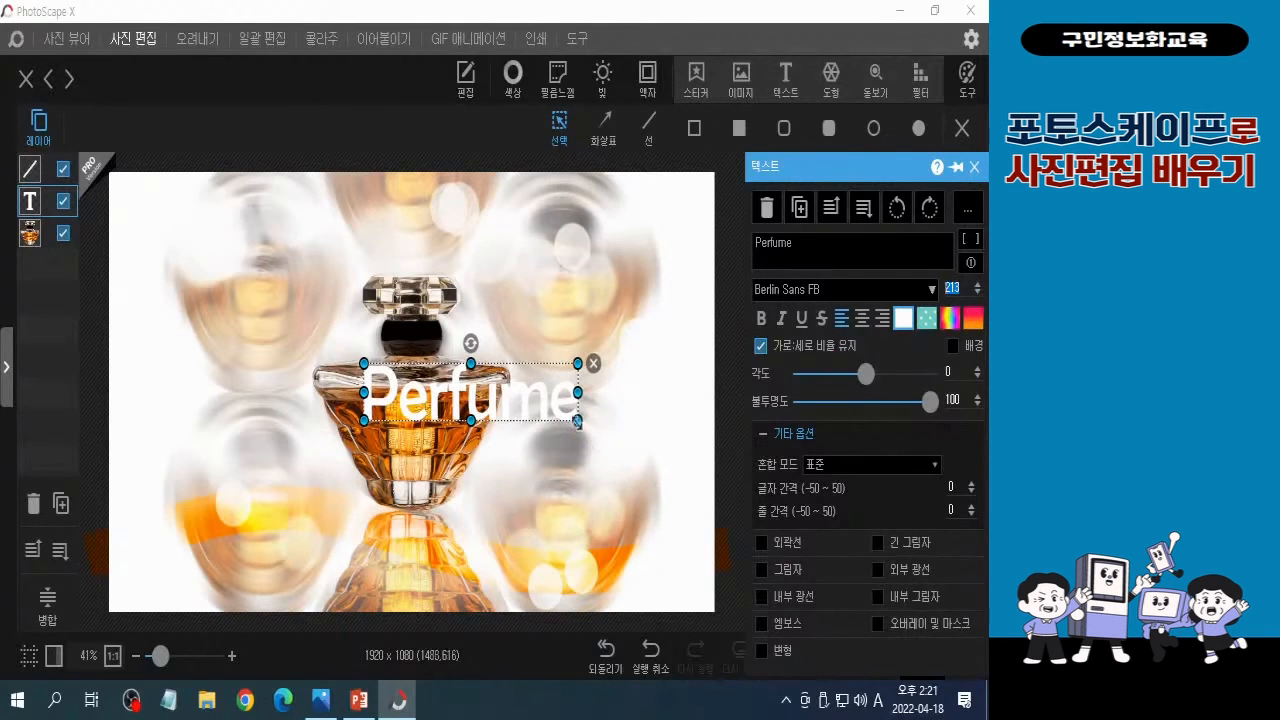
left_click_drag(577, 421, 448, 420)
mouse_move(248, 562)
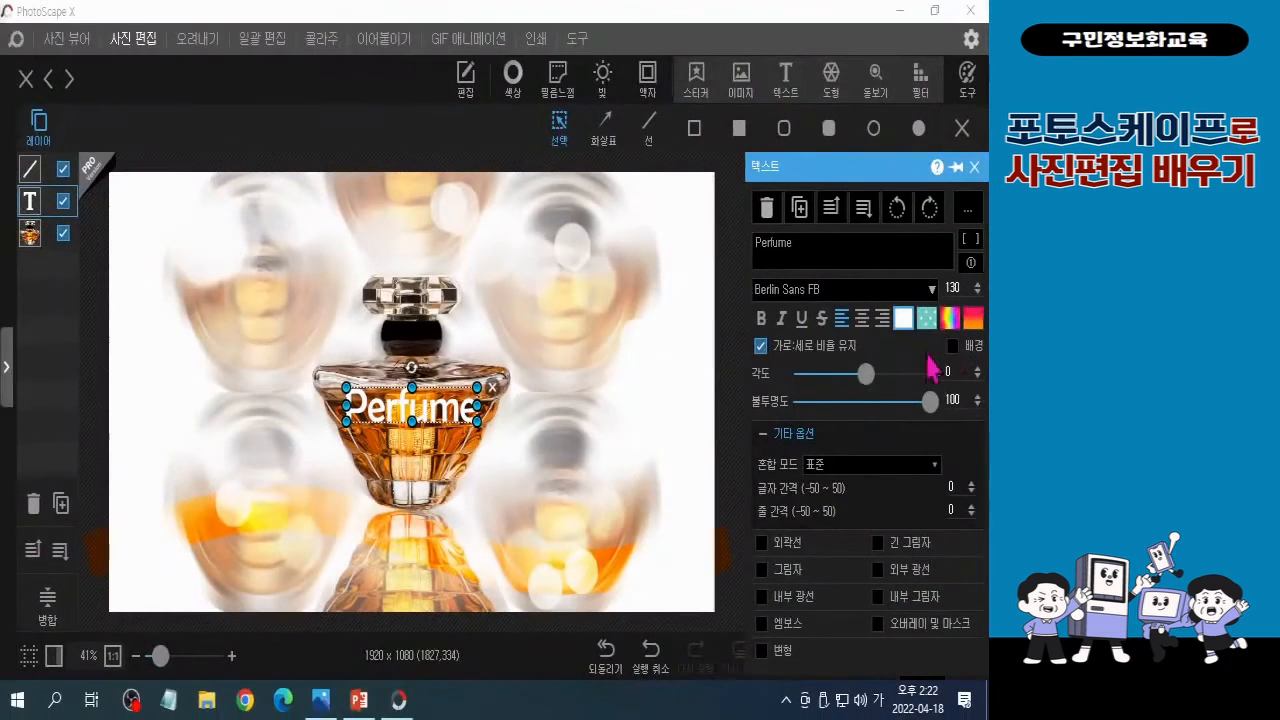
- Set the "Perfume" text colour to white and add an orange outline (외곽선) with a thickness of 35
left_click(903, 318)
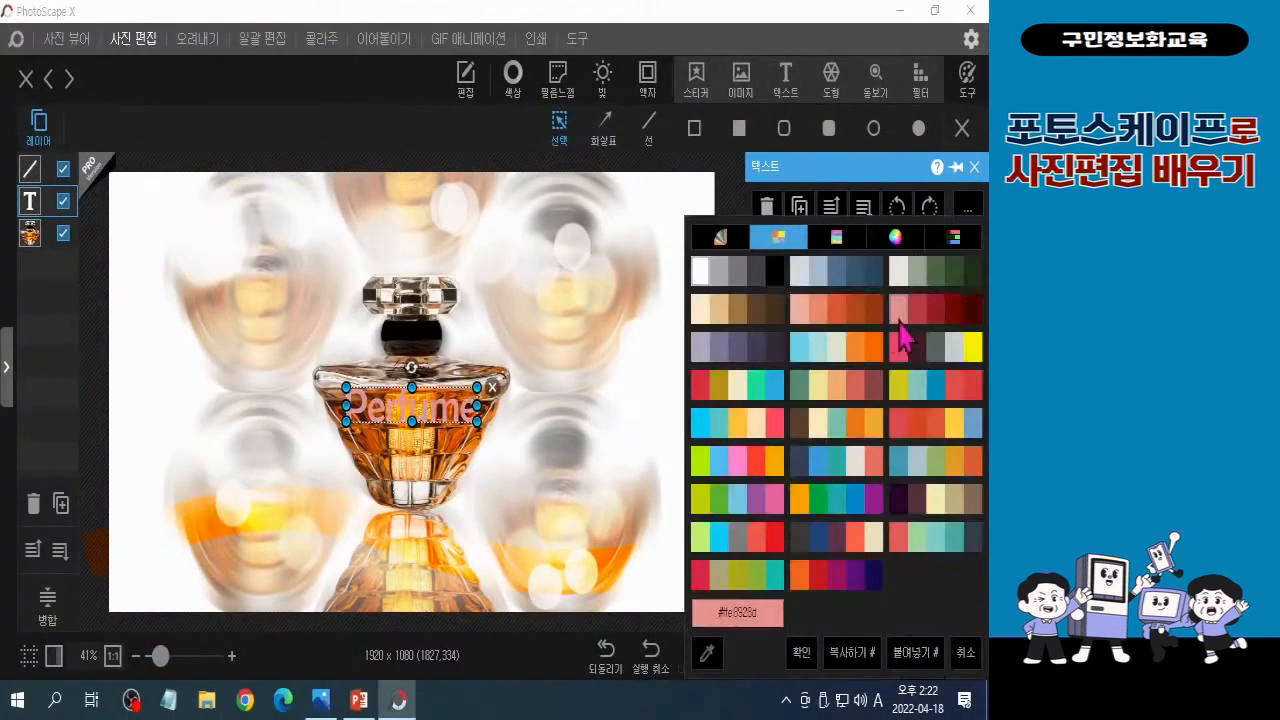
left_click(706, 277)
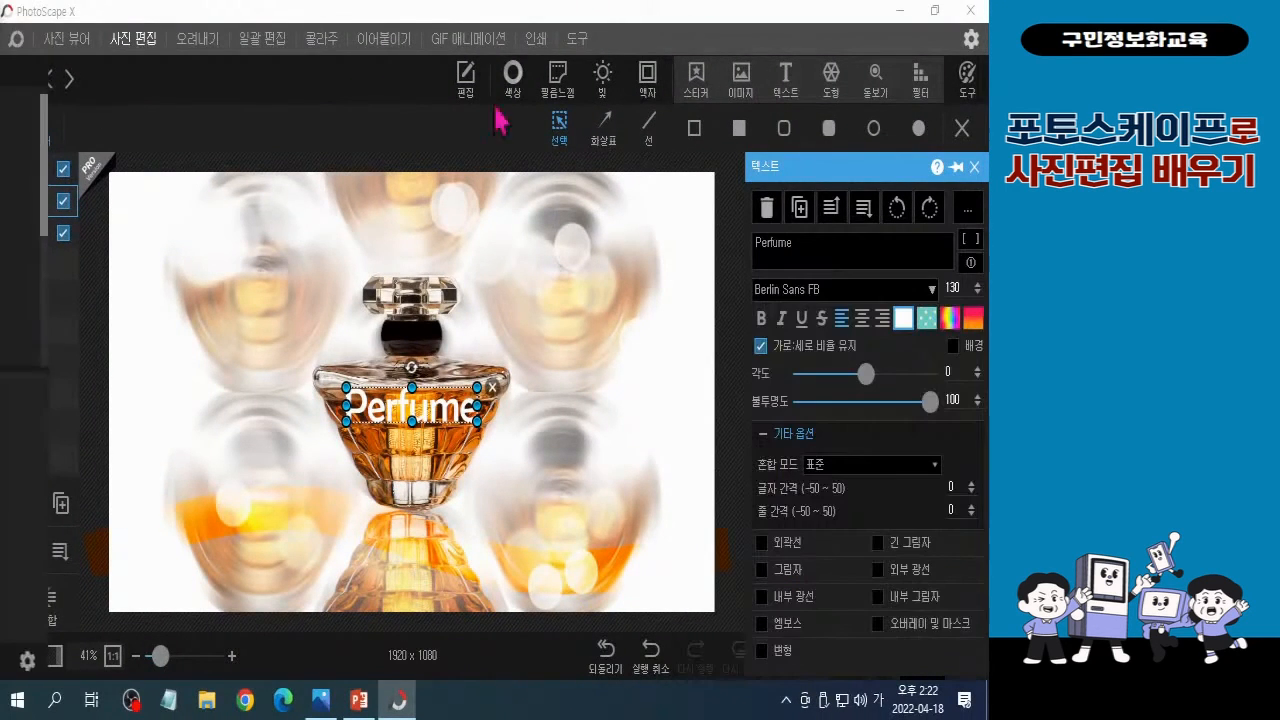
left_click(763, 546)
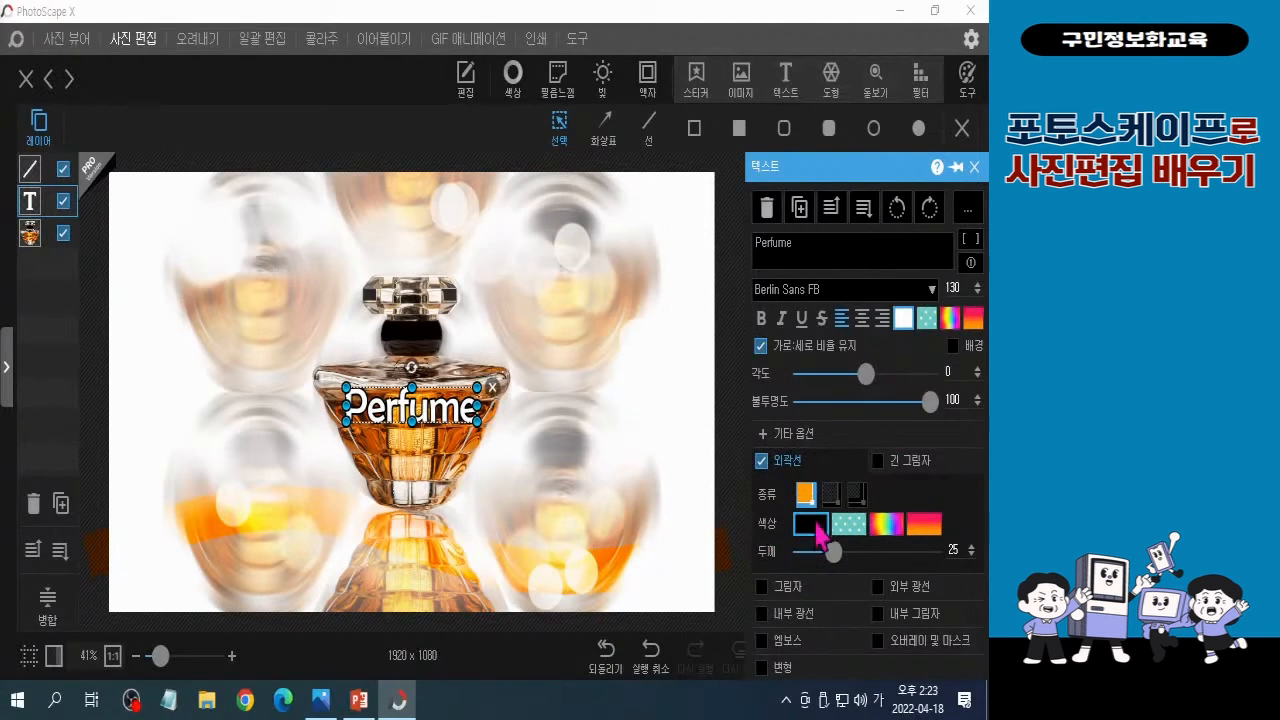
left_click(810, 524)
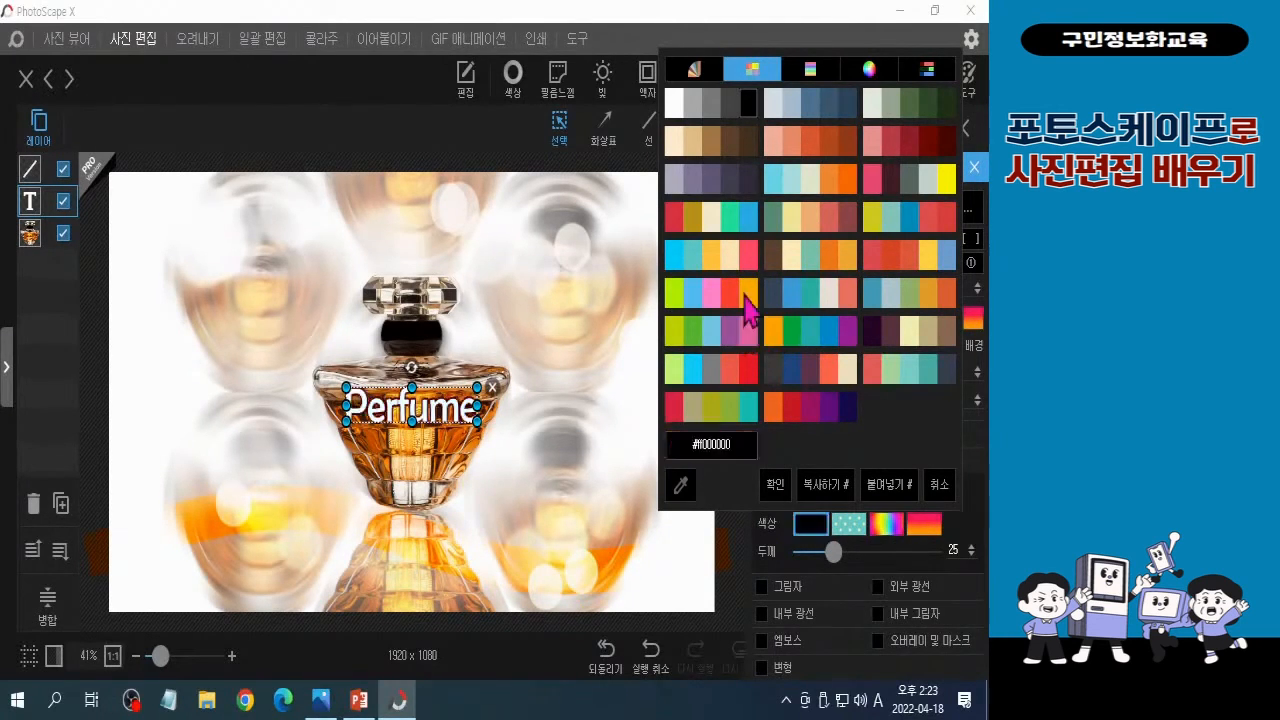
left_click(690, 74)
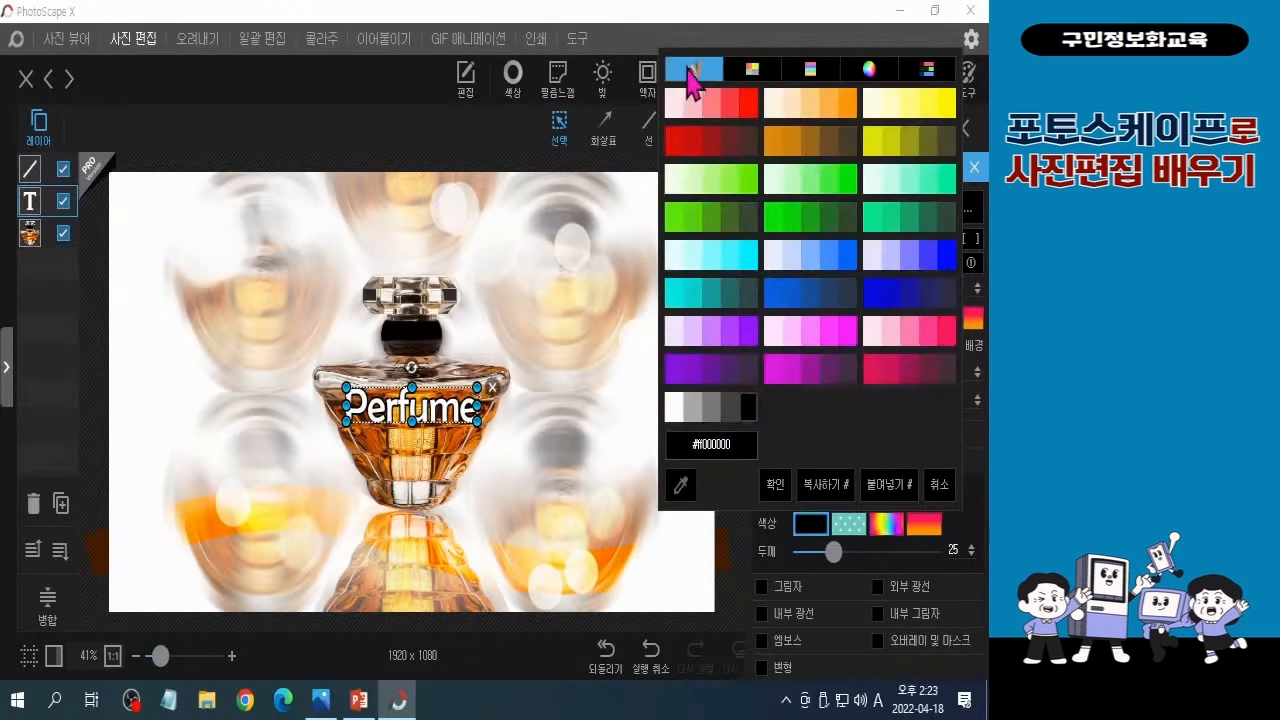
left_click(758, 72)
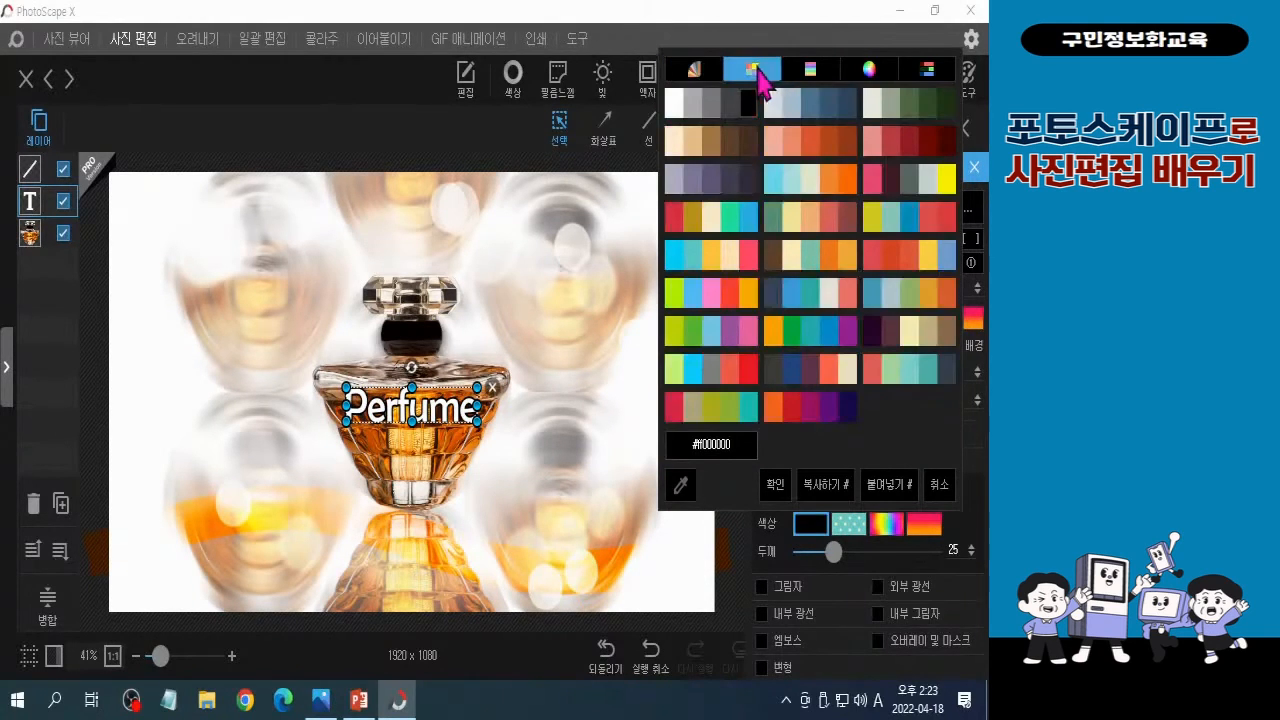
left_click(775, 412)
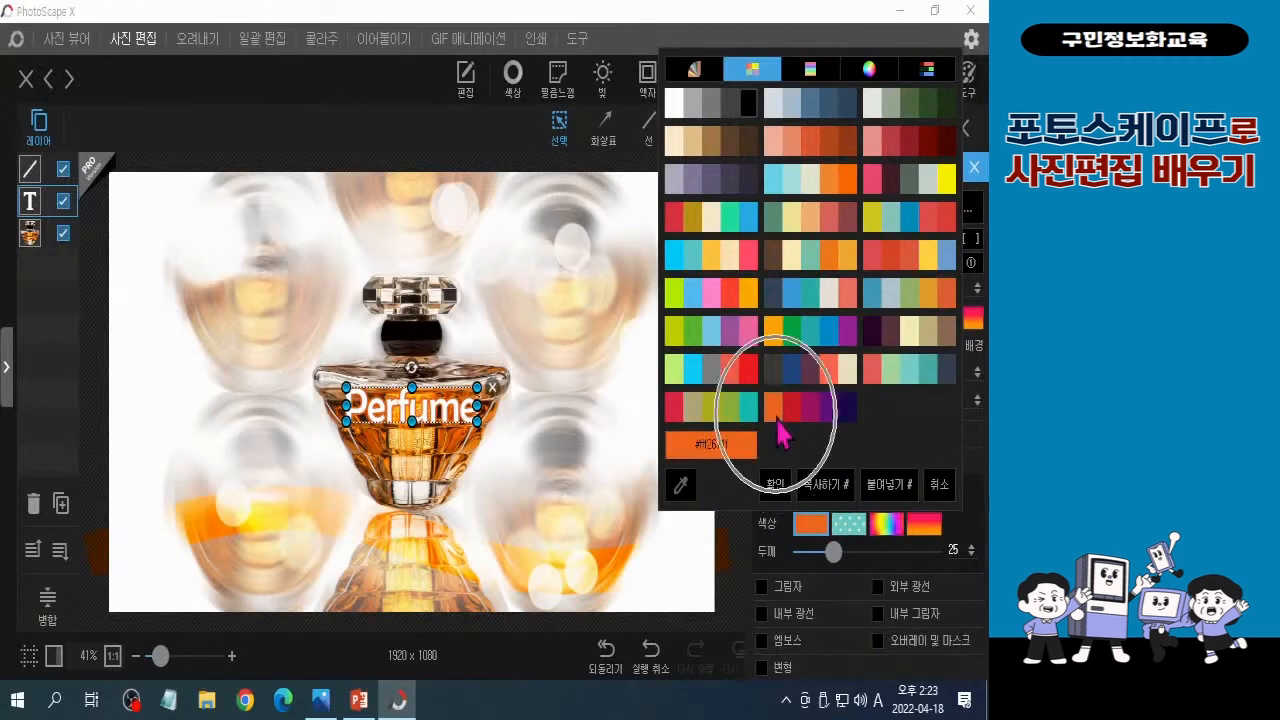
left_click(833, 555)
mouse_move(834, 563)
left_mouse_down()
mouse_move(858, 563)
mouse_move(840, 564)
mouse_move(853, 564)
mouse_move(848, 578)
left_mouse_up()
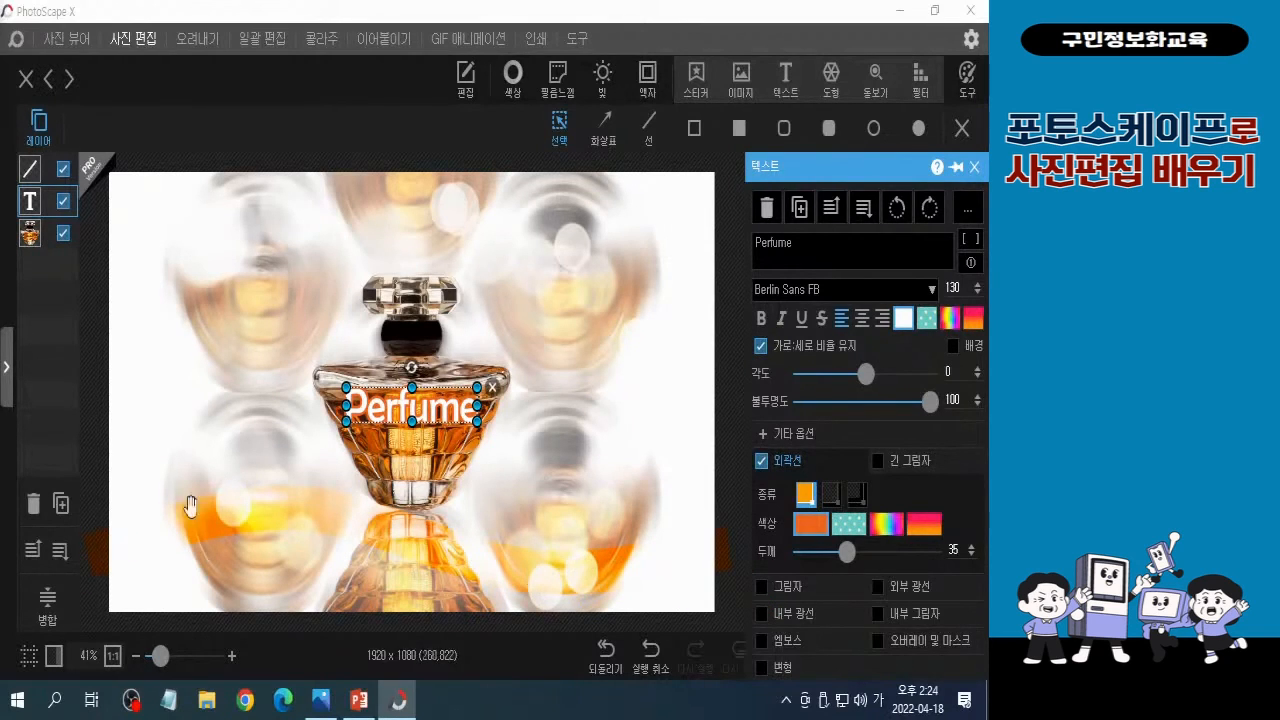
- Move the "Perfume" title from the bottle to the lower-right corner of the canvas, over the orange band
left_click(591, 534)
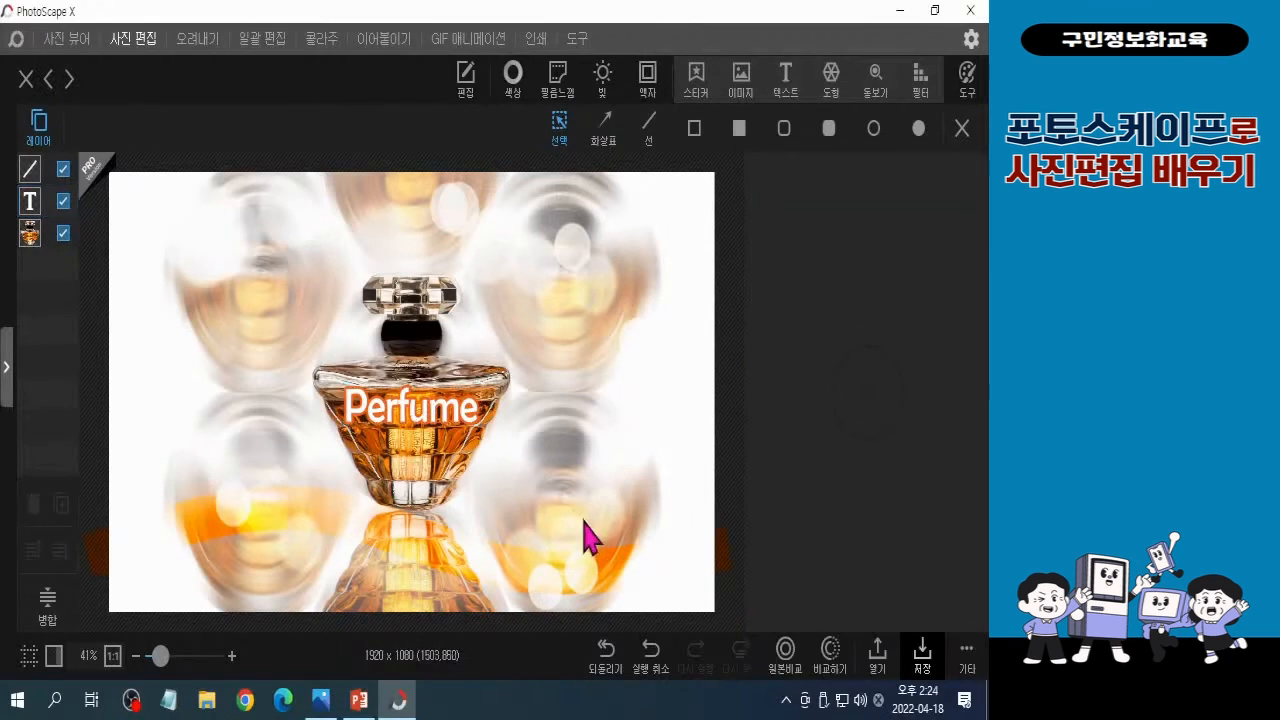
left_click_drag(462, 420, 675, 582)
left_click(741, 468)
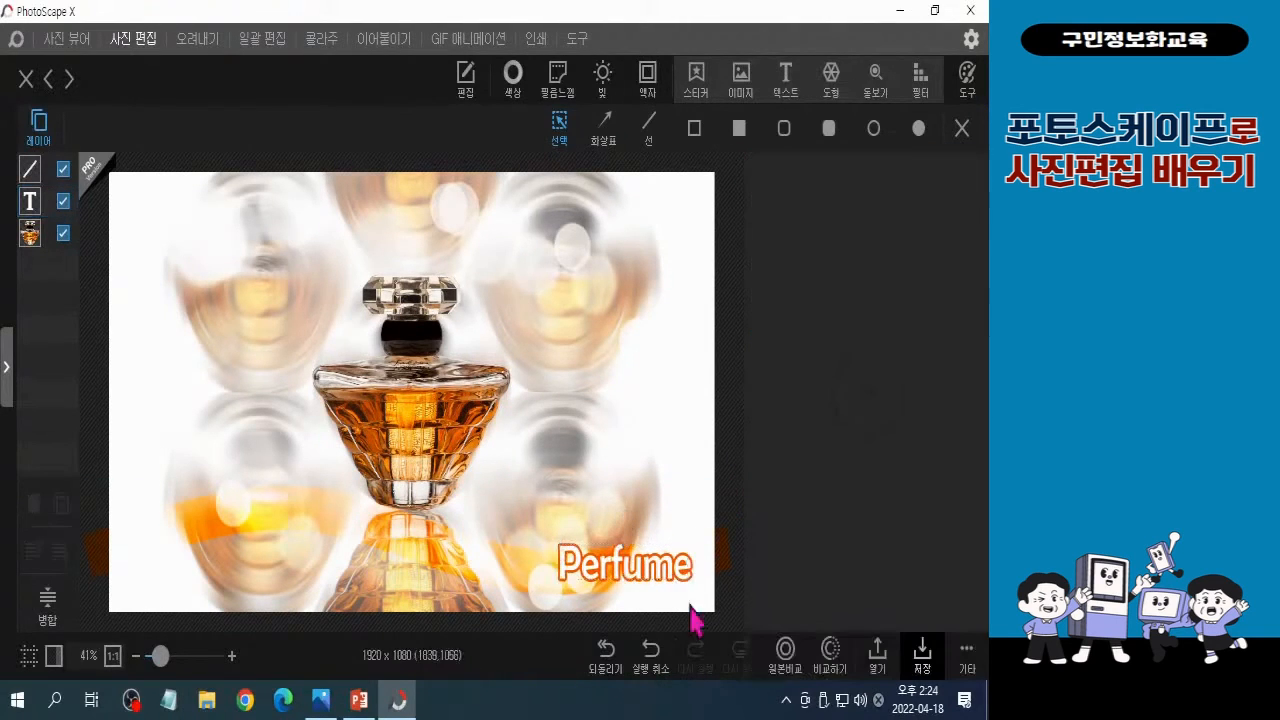
left_click(610, 574)
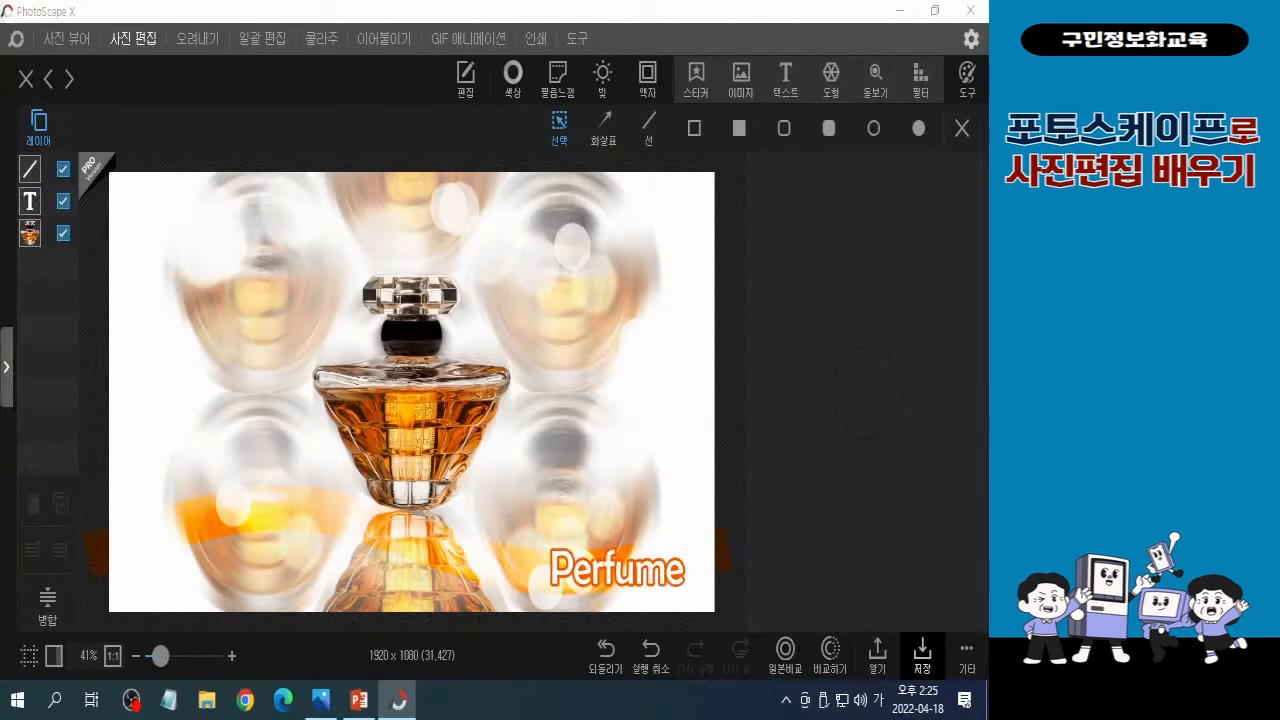
- Select the wavy orange line and start saving the finished advertisement image
left_click(511, 560)
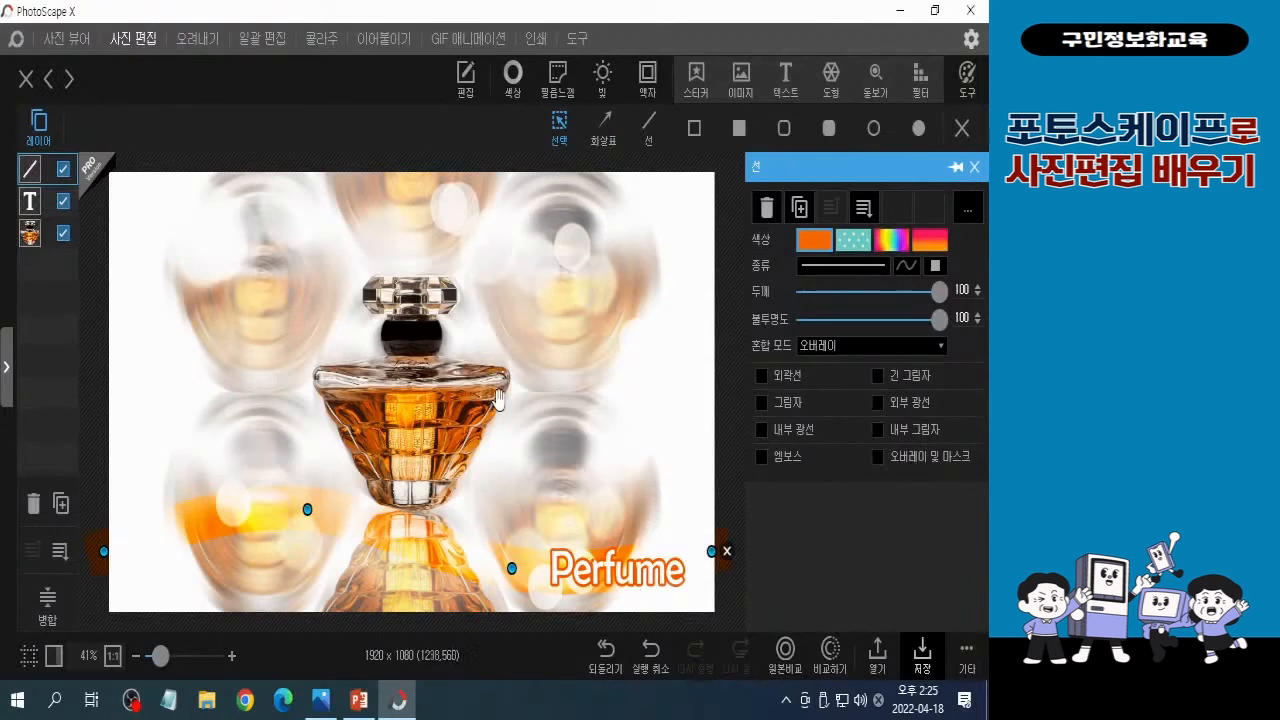
left_click(921, 674)
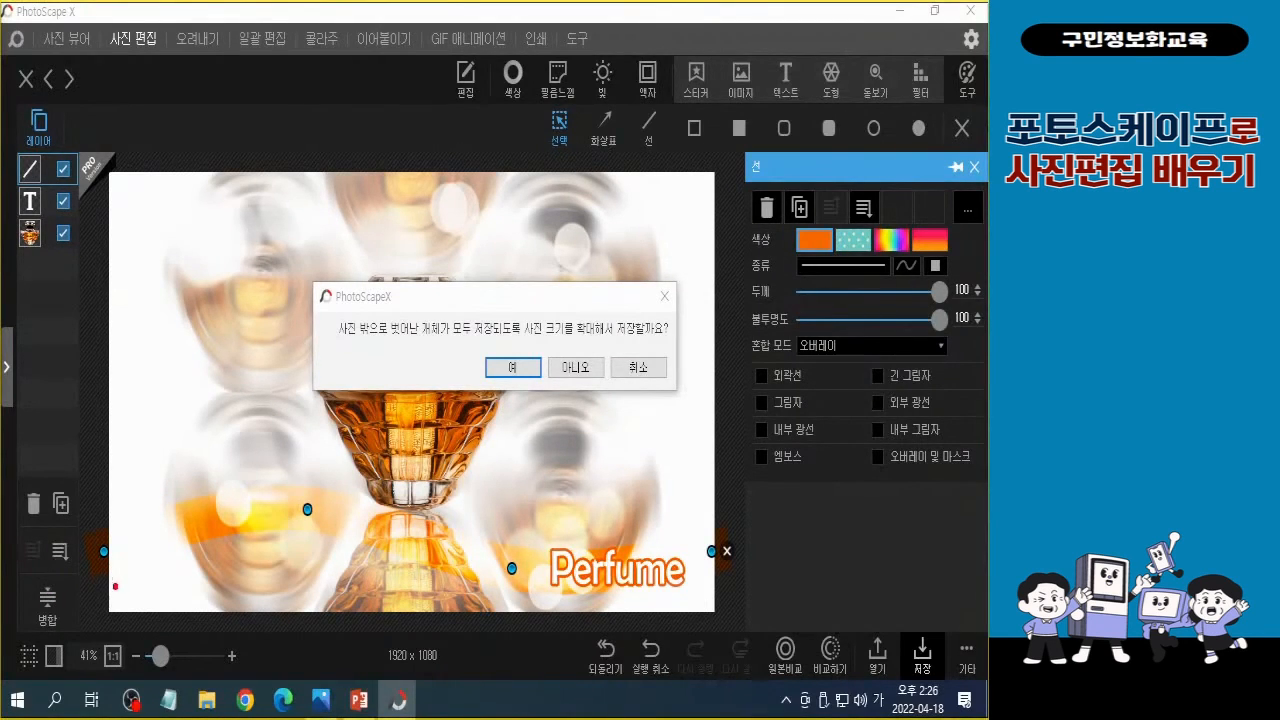
mouse_move(82, 563)
left_mouse_down()
mouse_move(95, 493)
mouse_move(125, 543)
left_mouse_up()
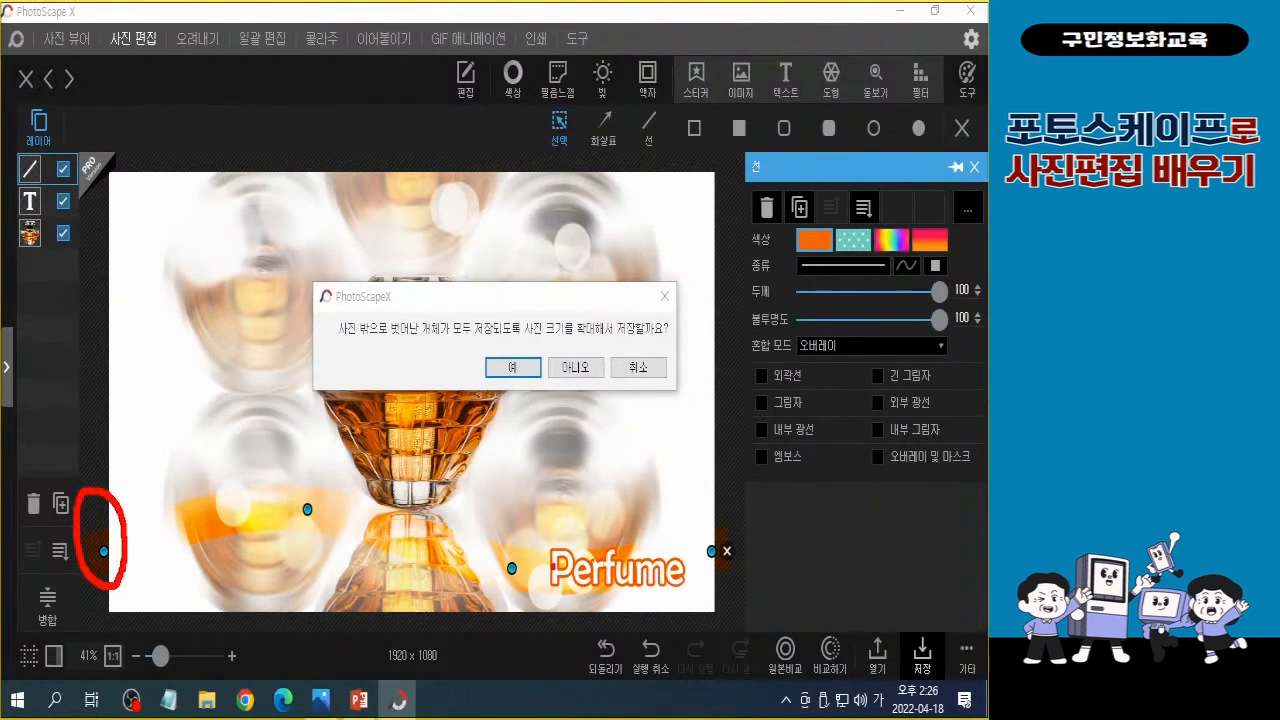
mouse_move(731, 590)
left_mouse_down()
mouse_move(706, 548)
mouse_move(713, 504)
mouse_move(744, 552)
left_mouse_up()
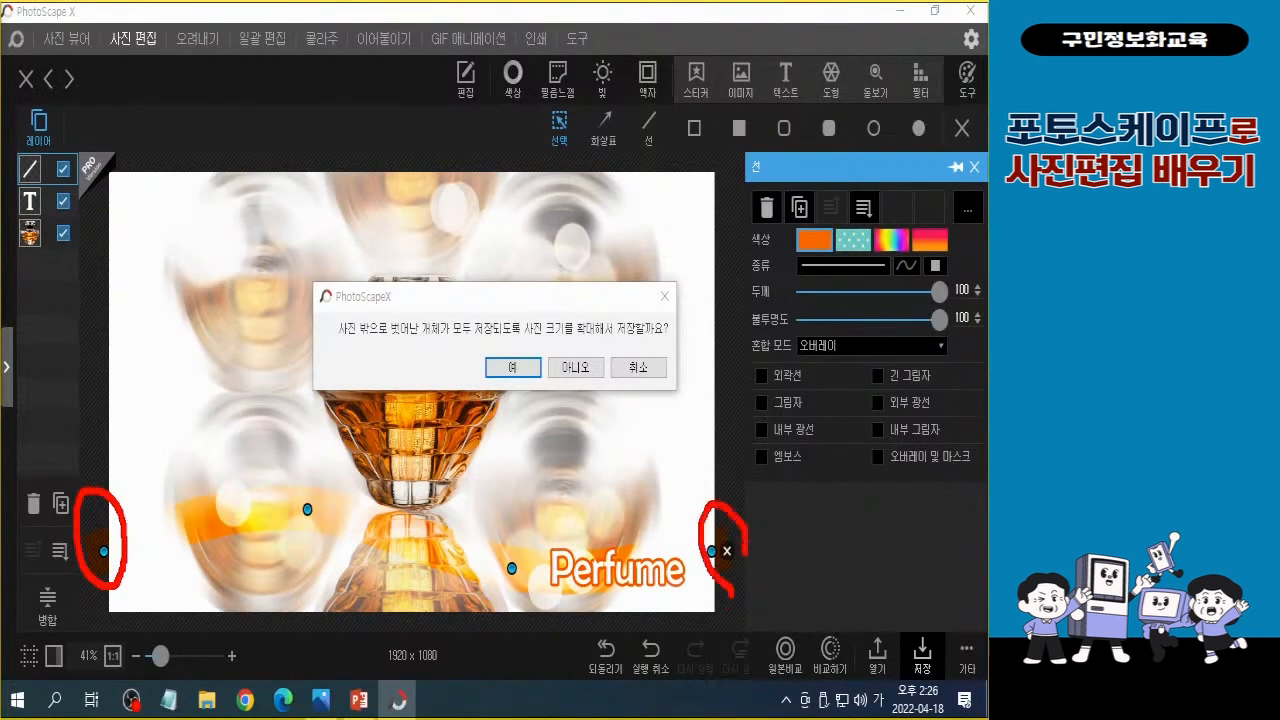
left_click_drag(108, 168, 714, 613)
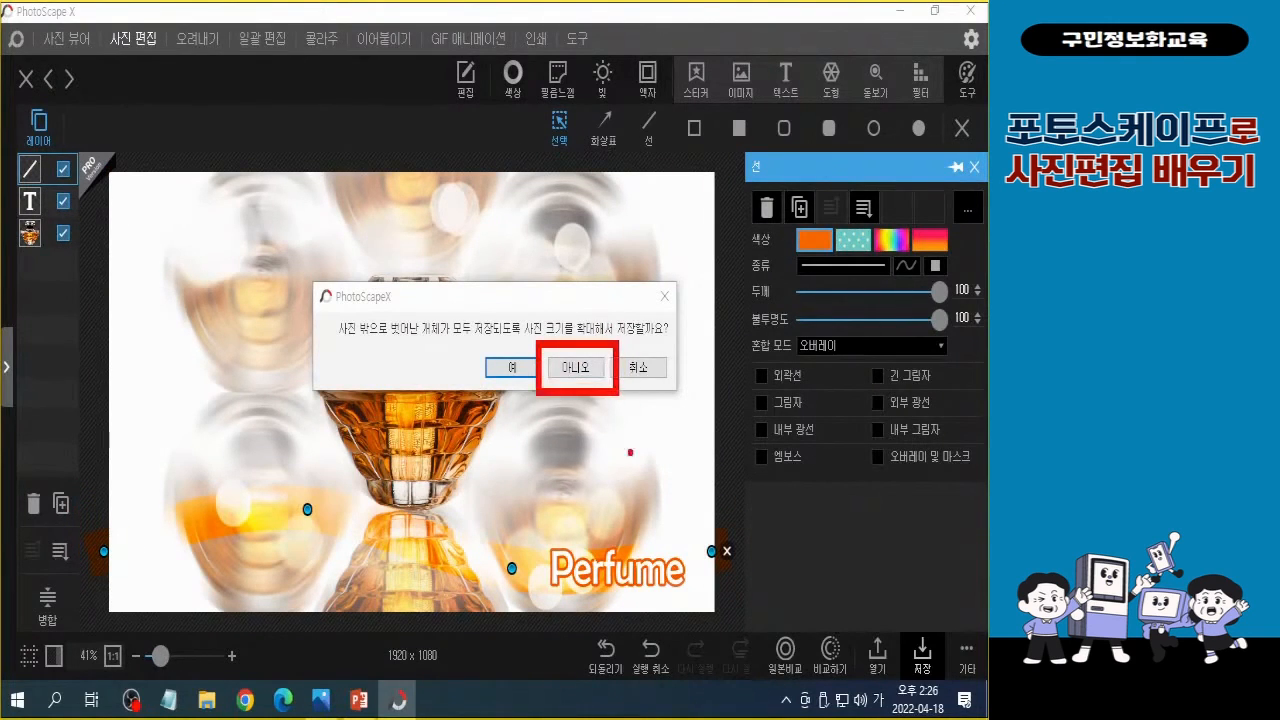
- Decline enlarging the photo for objects outside it, and choose the desktop folder 포토스케이프-예제파일 for saving under another name
left_click(576, 367)
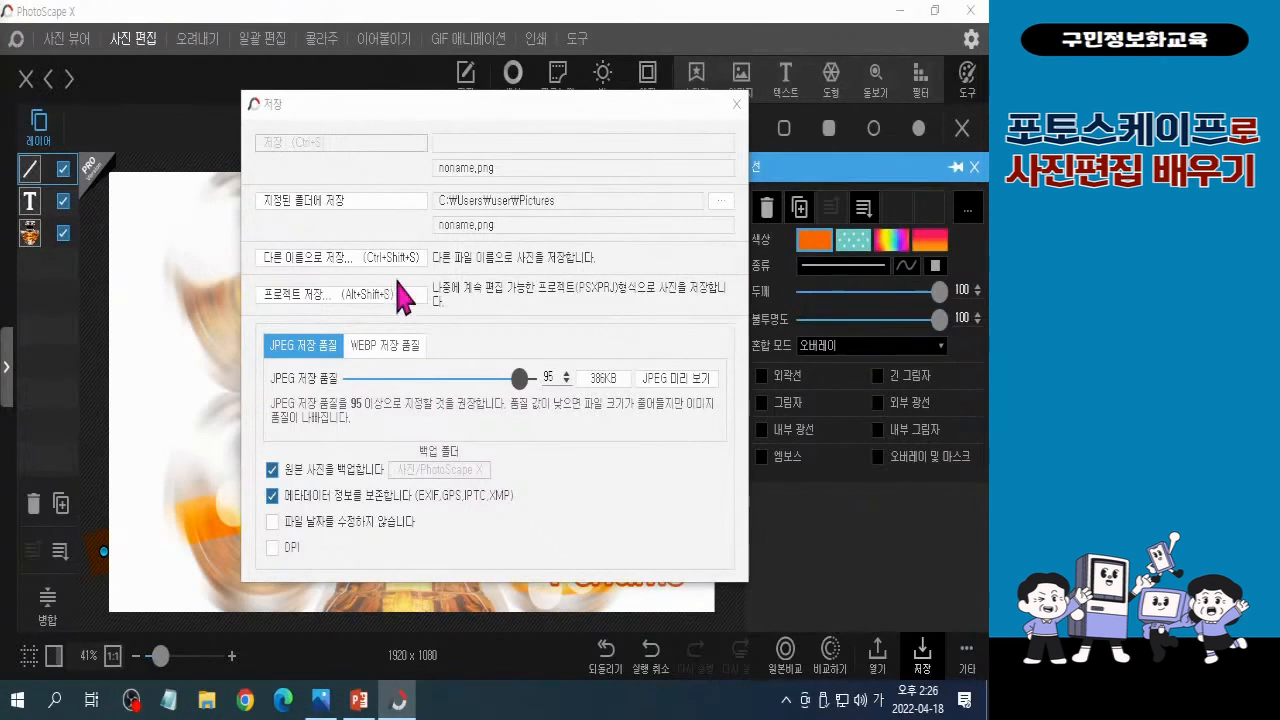
left_click(357, 266)
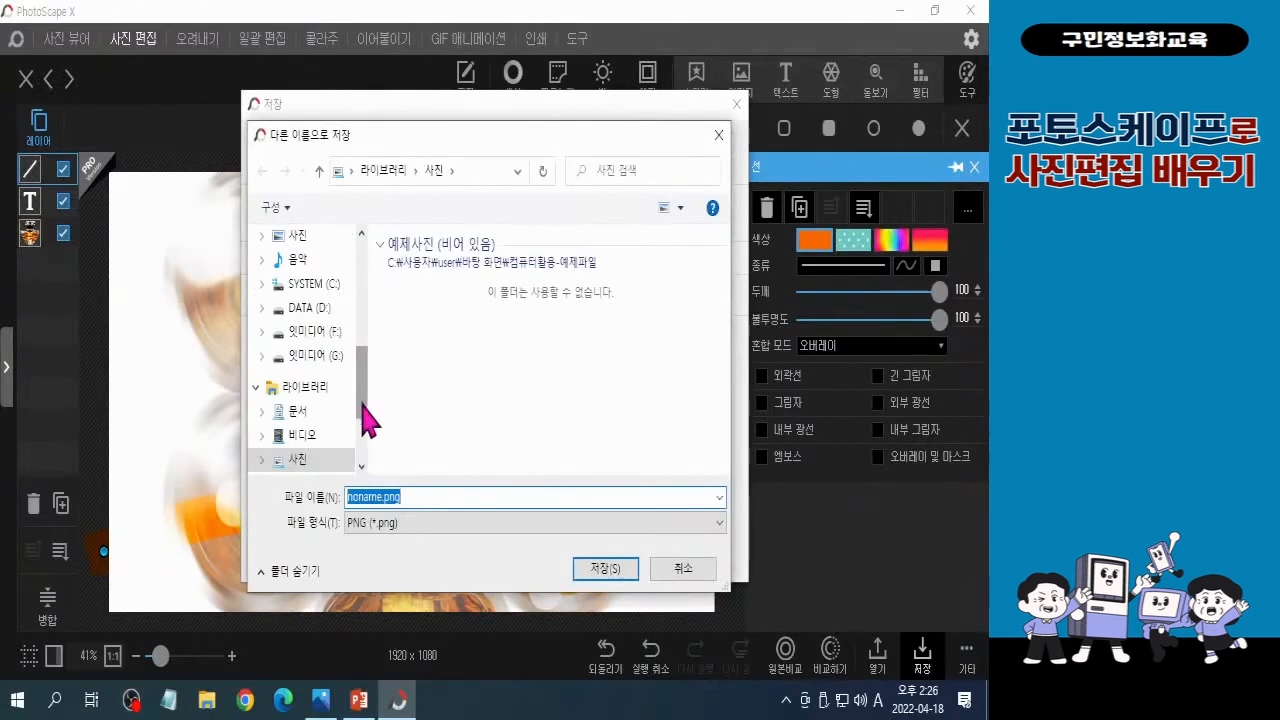
left_click_drag(366, 414, 375, 300)
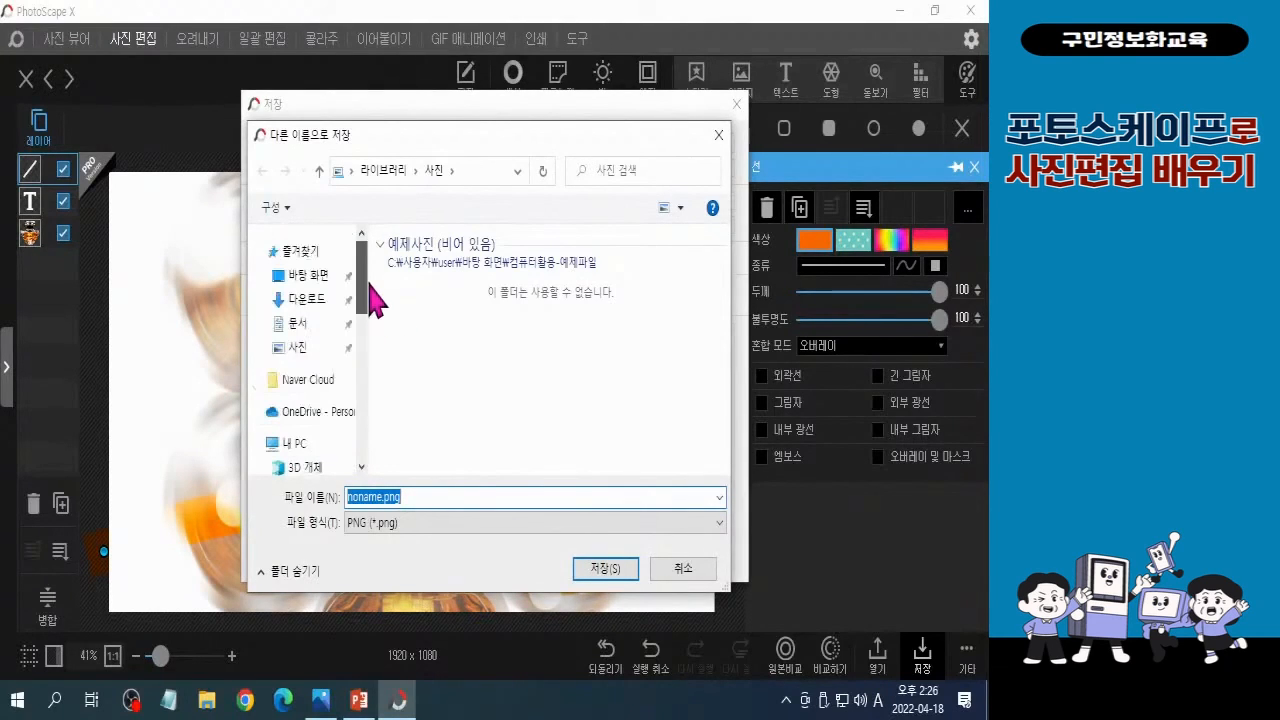
left_click(311, 299)
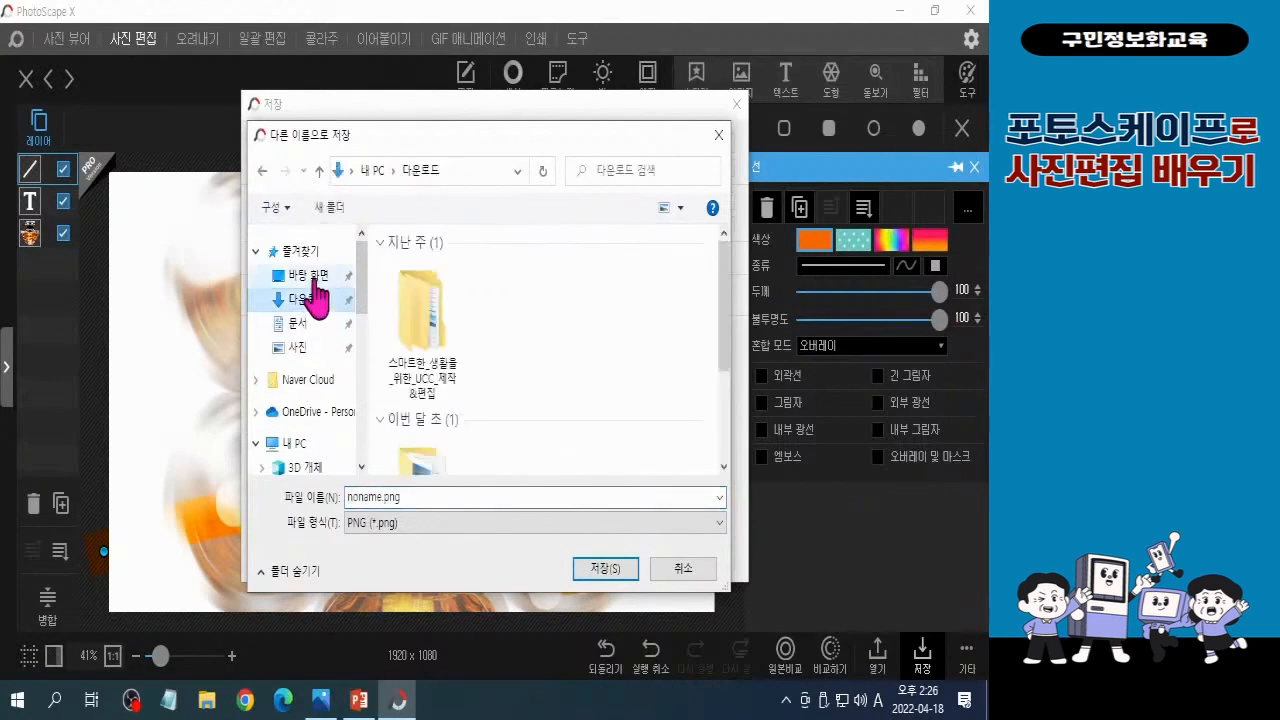
left_click(308, 277)
left_click(418, 420)
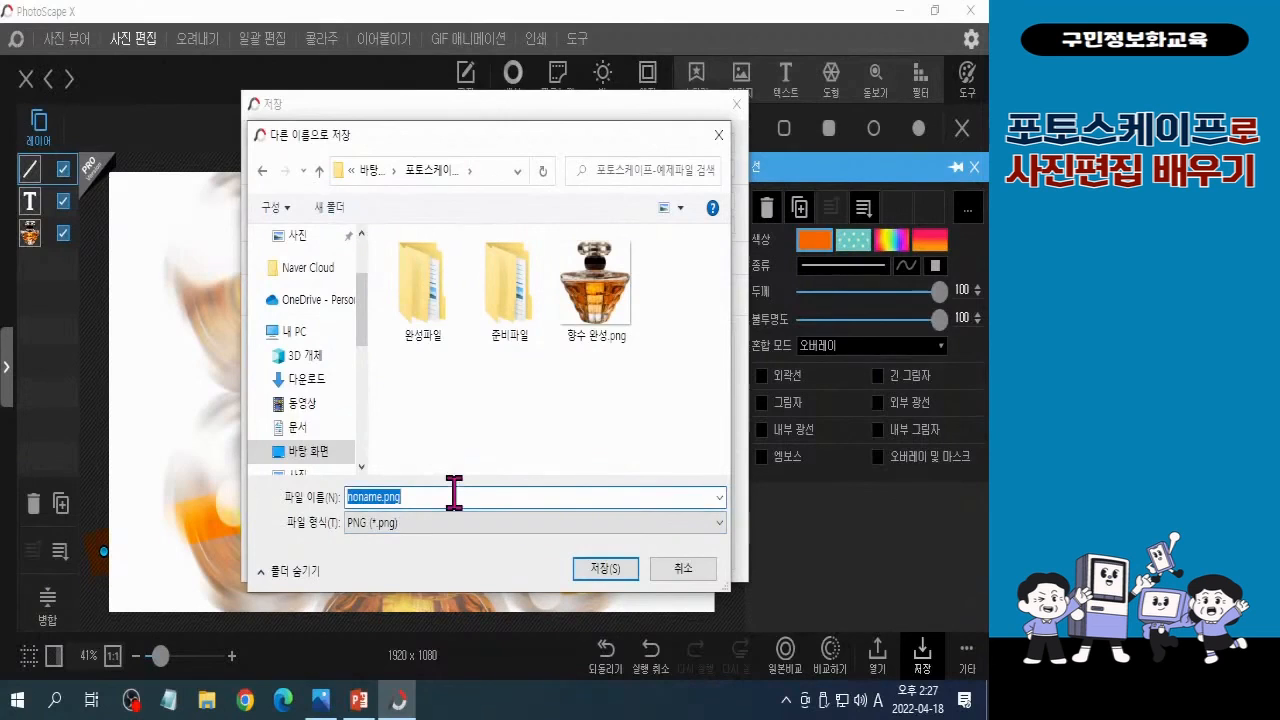
- Name the image file 향수 포스터 and save it in PNG format
type("gid")
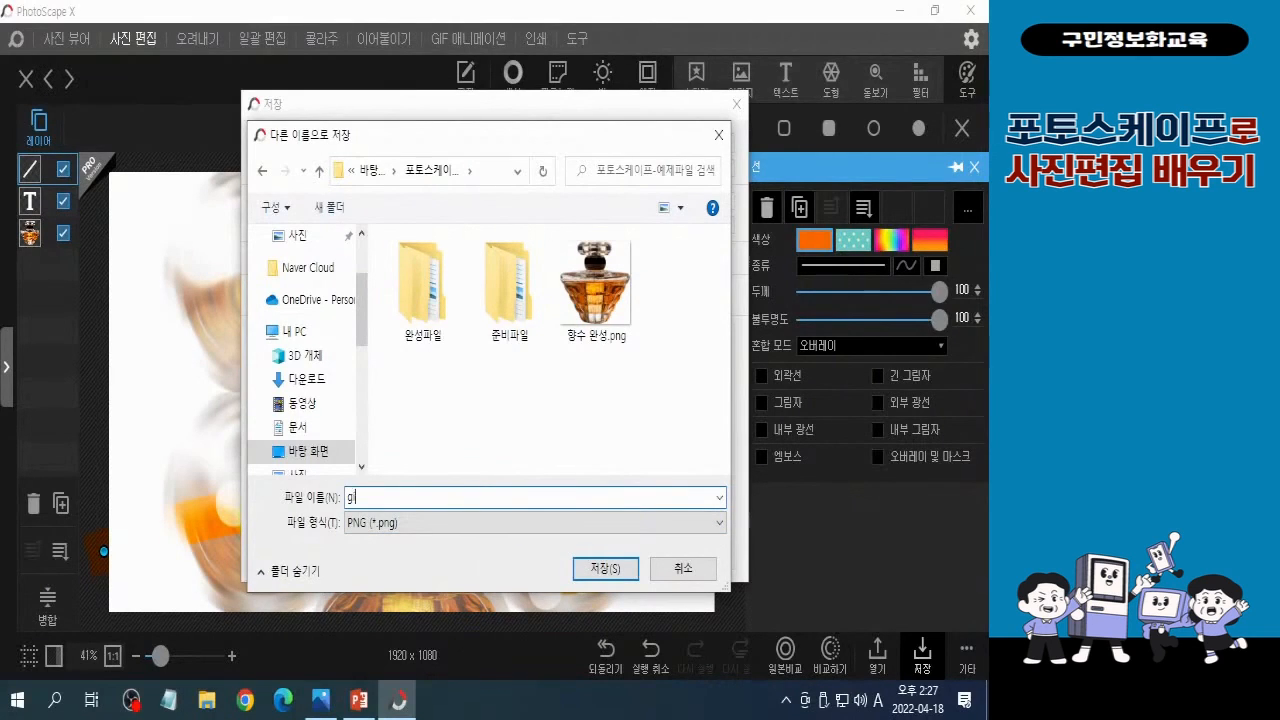
type("수 ")
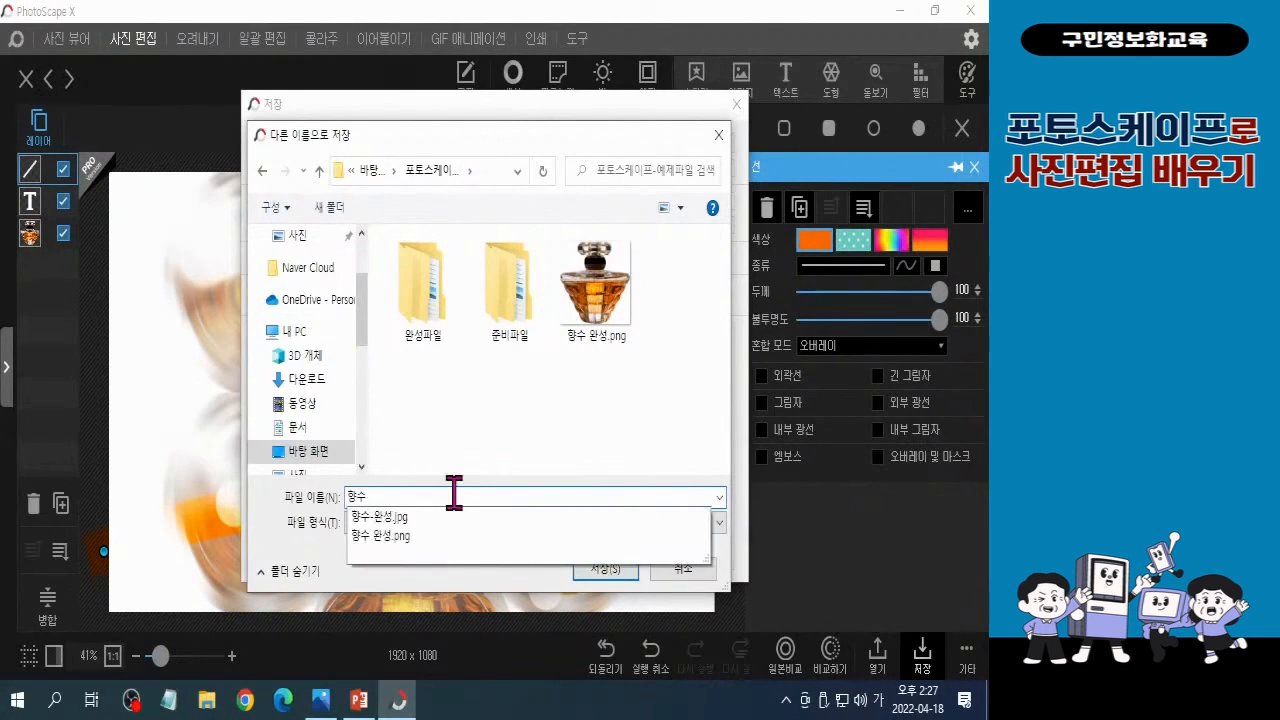
type("포스ㅌ")
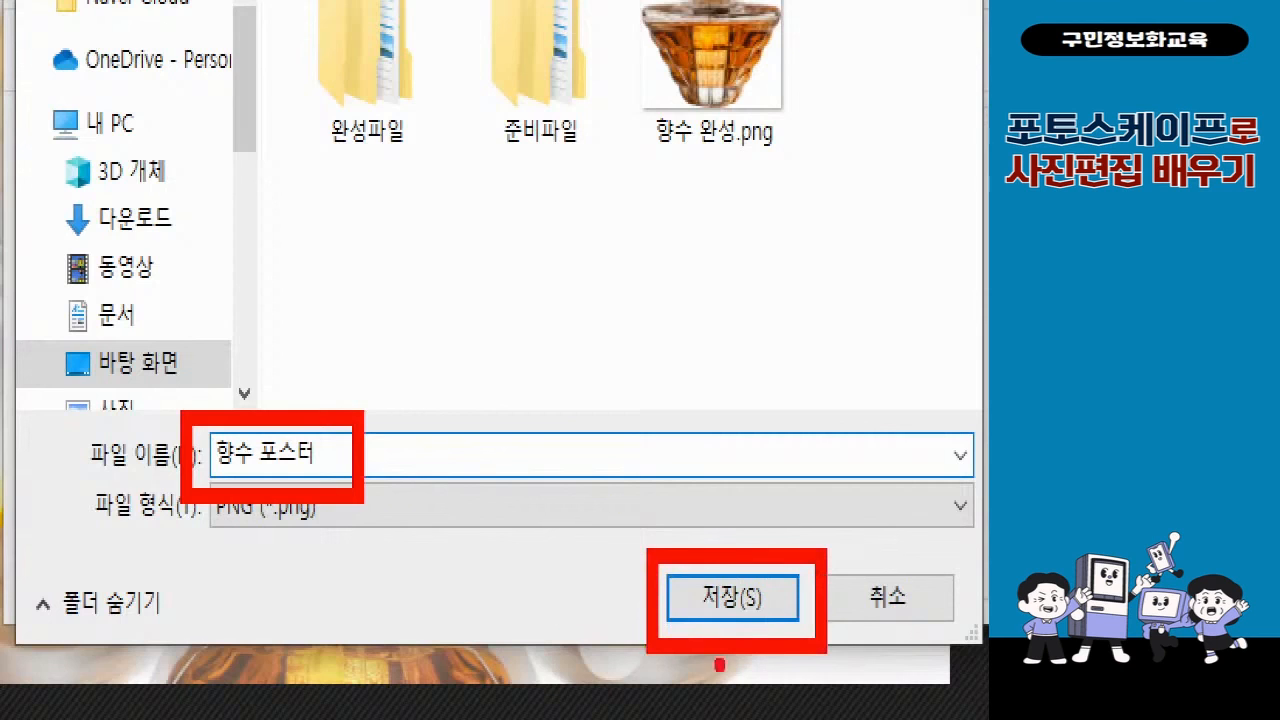
left_click(737, 600)
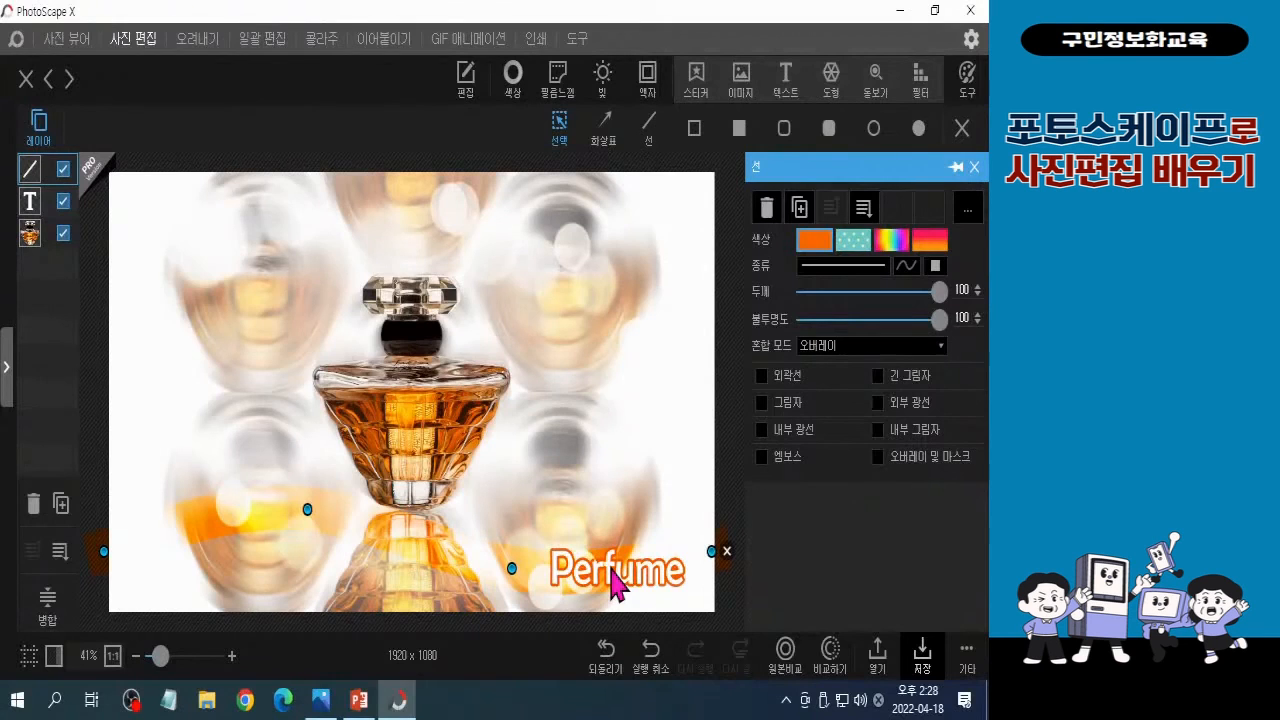
- Start saving the advertisement as an editable project (프로젝트 저장), again declining to enlarge the photo for objects outside it
left_click(922, 655)
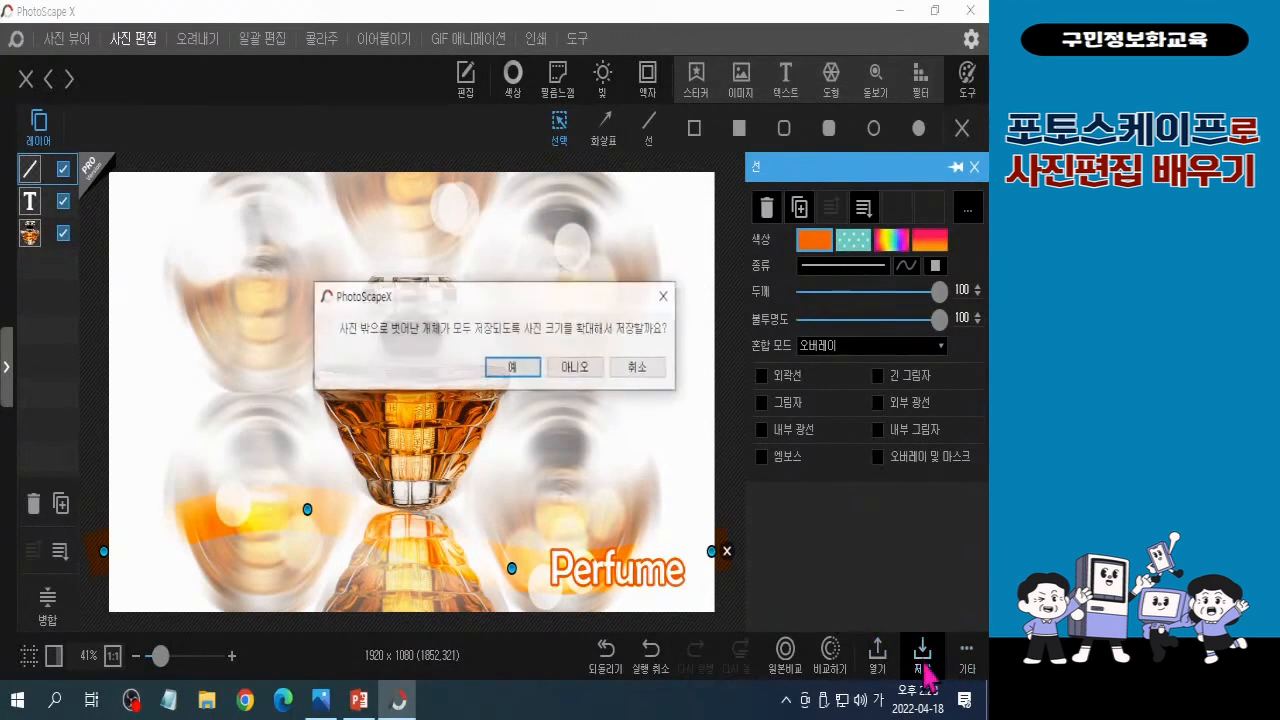
left_click(582, 372)
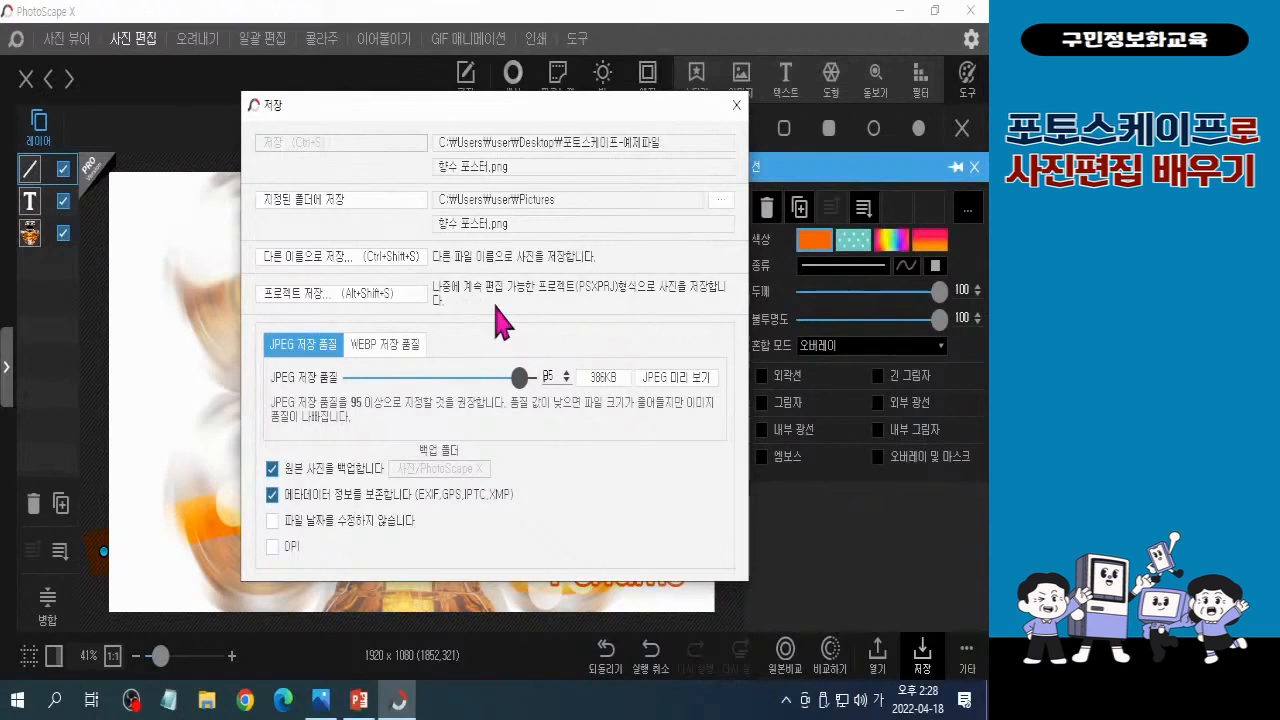
left_click(330, 294)
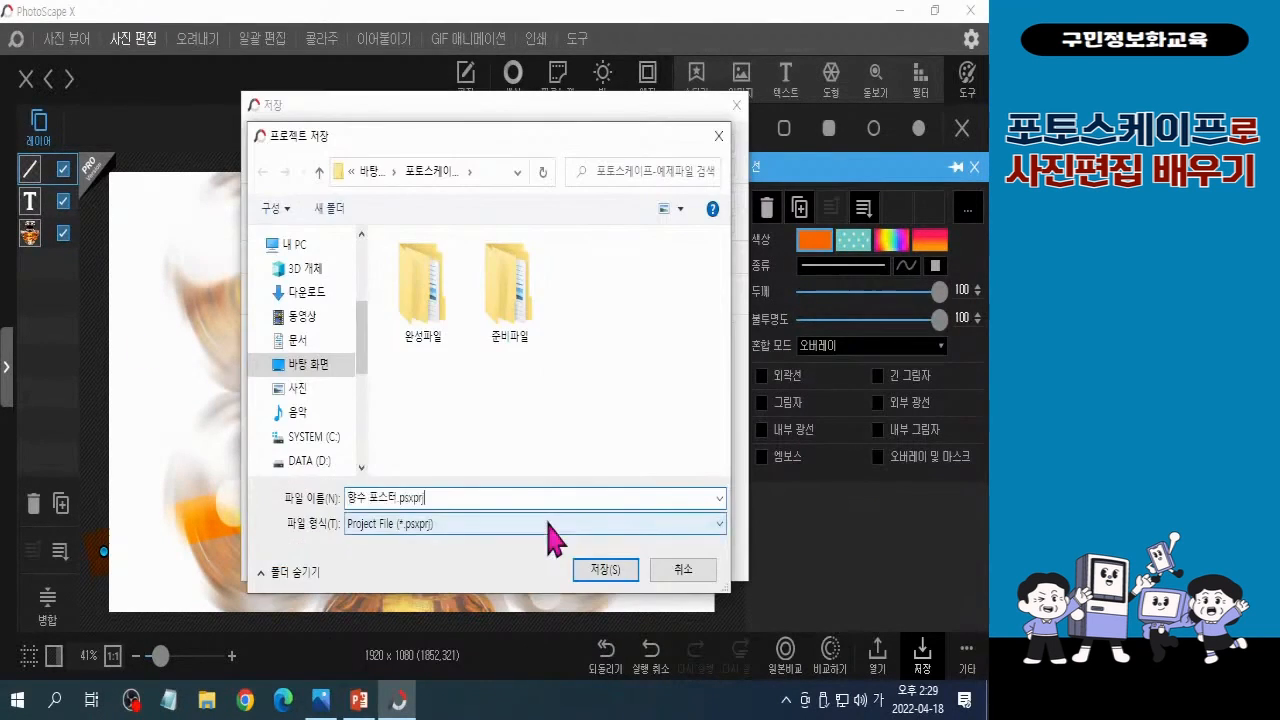
- Save the project as 향수 포스터 in Project File (*.psxprj) format in the 포토스케이프-예제파일 folder, and deselect the line
key("BackSpace")
key("BackSpace")
key("BackSpace")
key("BackSpace")
key("BackSpace")
key("BackSpace")
key("BackSpace")
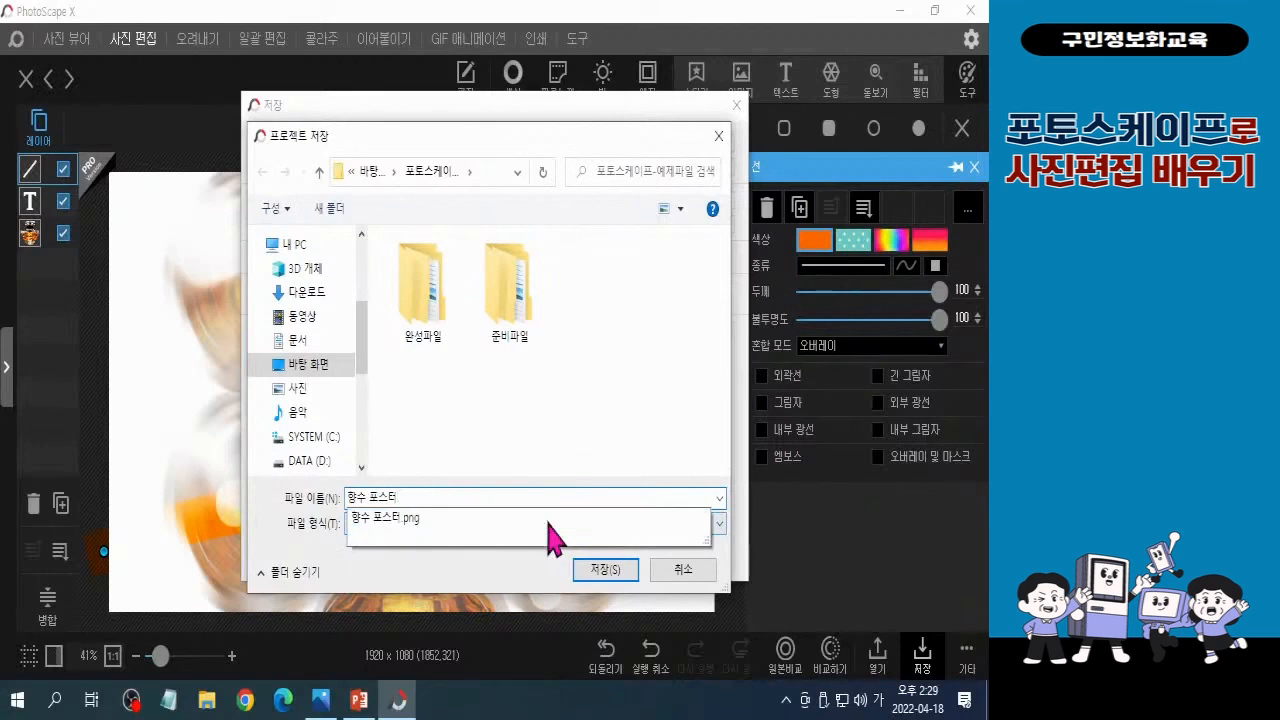
left_click(558, 428)
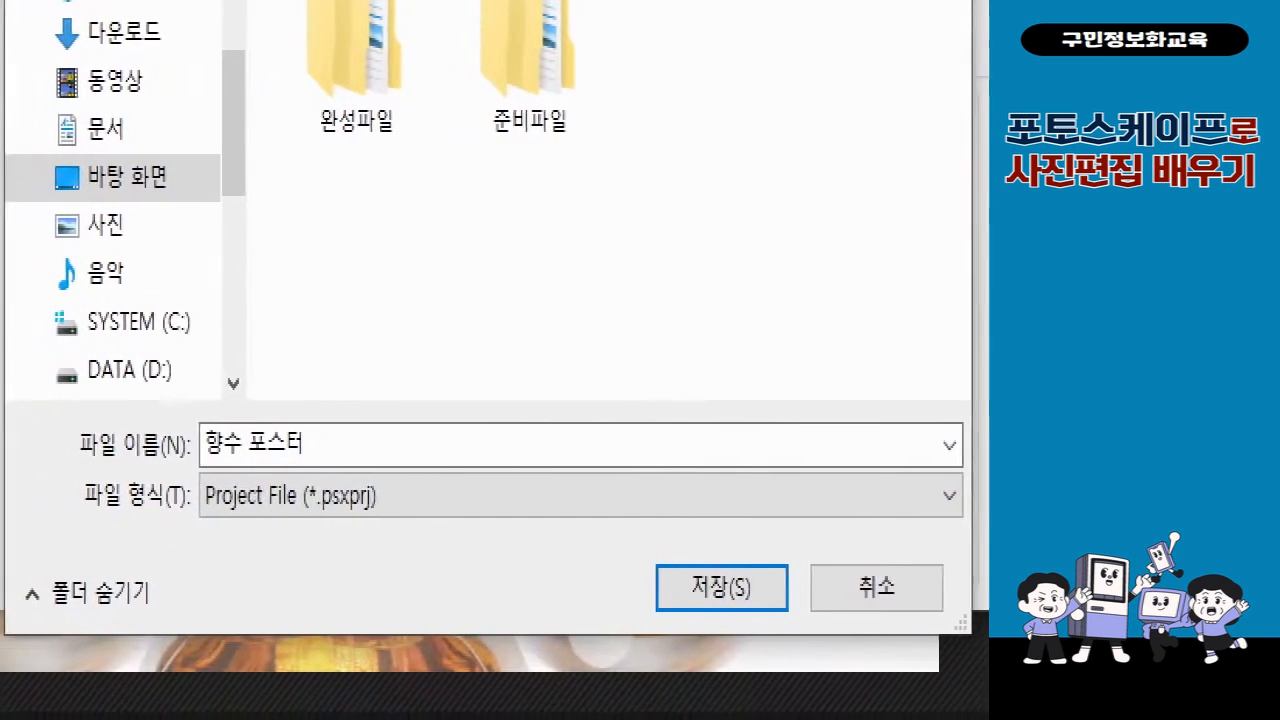
left_click(486, 552)
left_click_drag(203, 464, 308, 464)
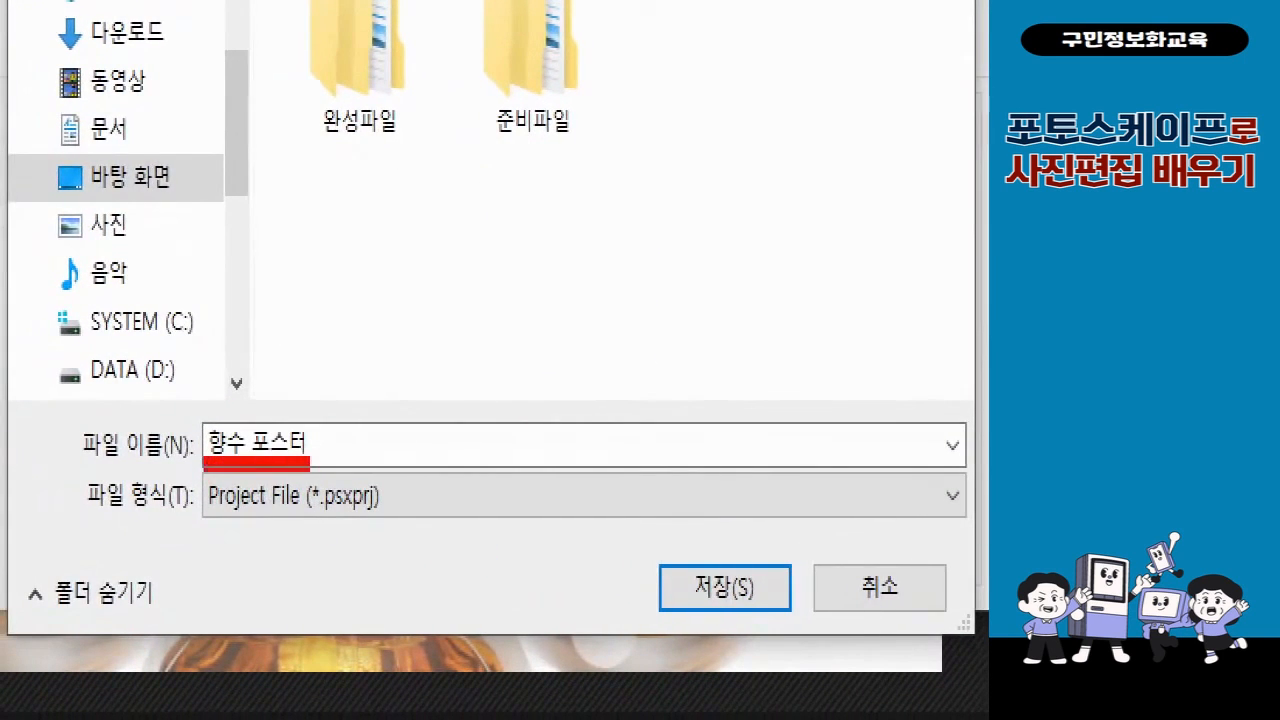
left_click_drag(192, 532, 418, 536)
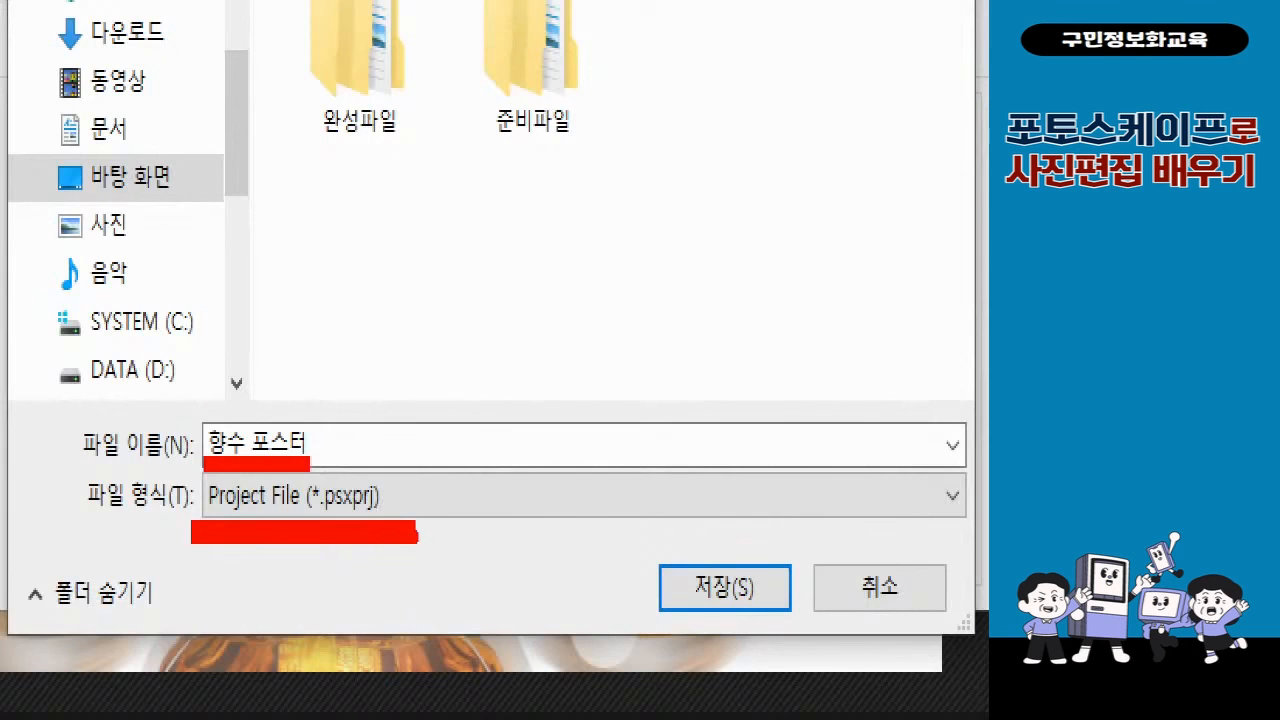
mouse_move(637, 537)
left_mouse_down()
mouse_move(718, 613)
mouse_move(808, 638)
left_mouse_up()
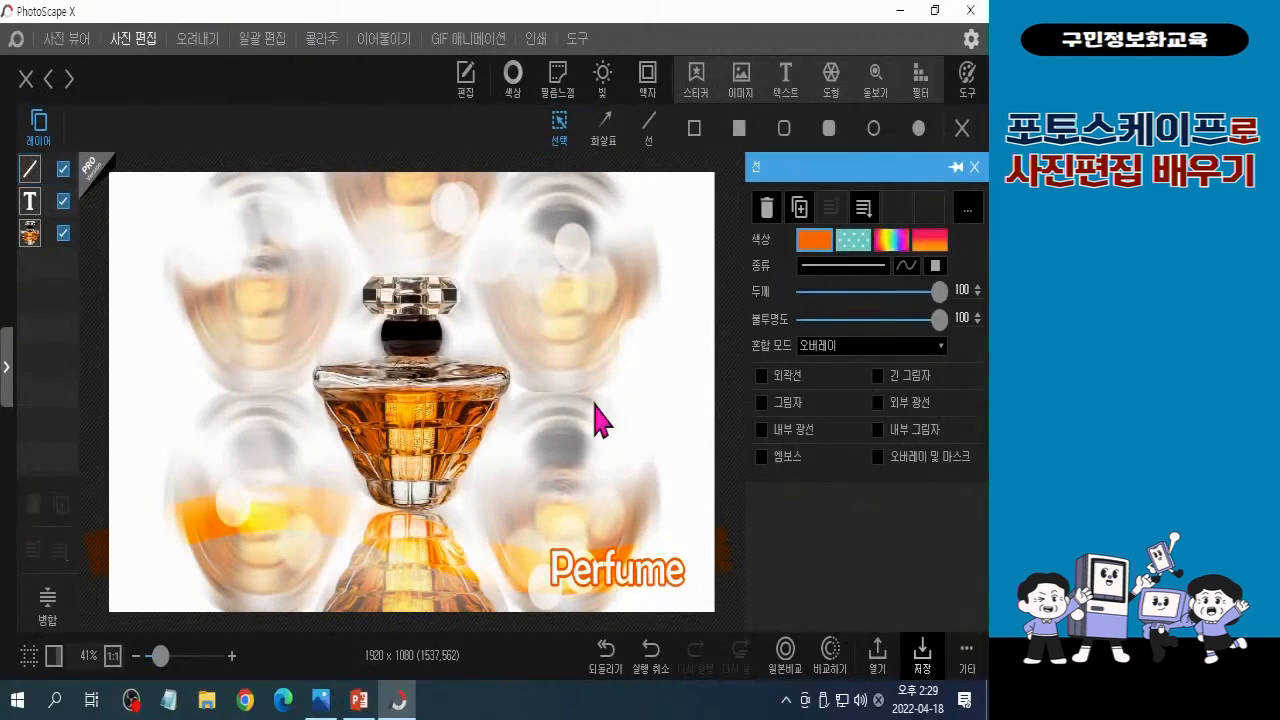
left_click(598, 420)
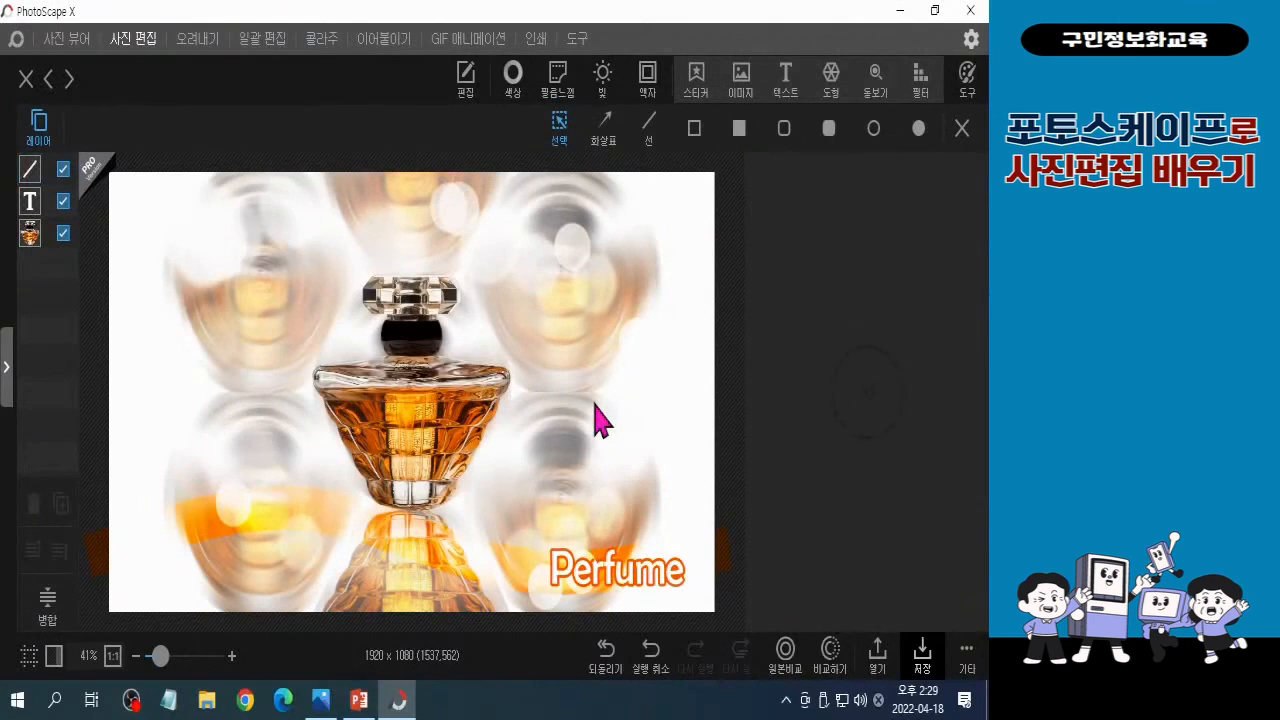